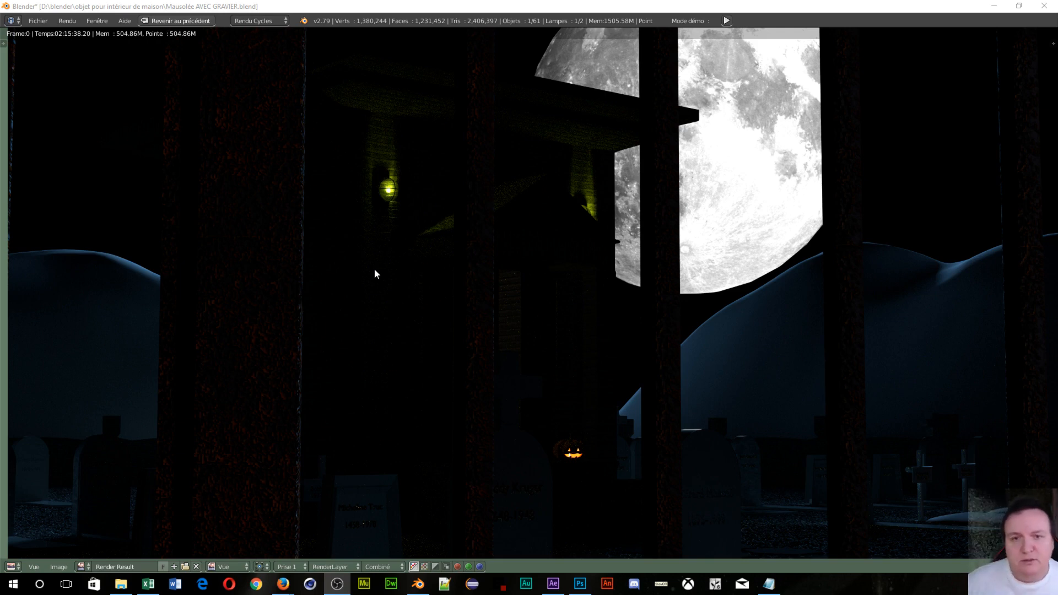
pyautogui.scroll(-2, 427, 250)
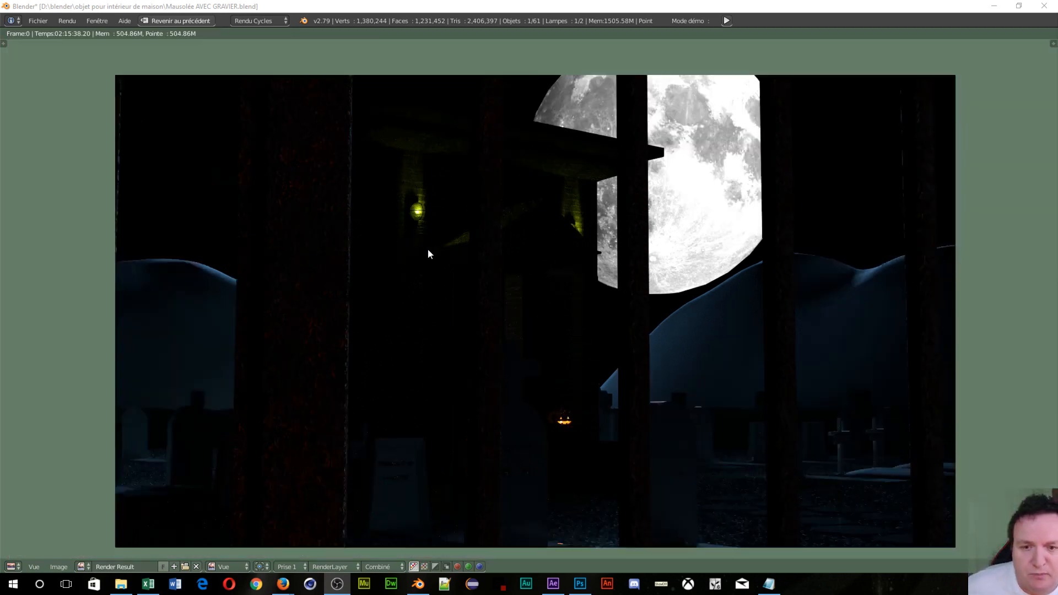
pyautogui.scroll(1, 441, 249)
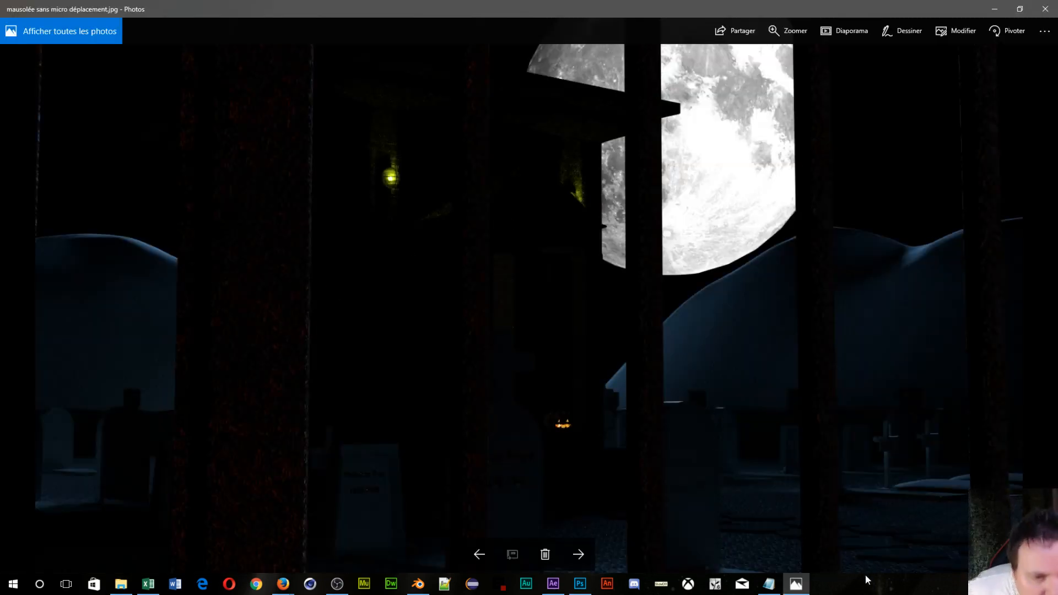
# Step: Compare the renders "mausolée avec micro déplacement.jpg" and "mausolée sans micro déplacement.jpg" by alternating between the two images
pyautogui.press('Left')
pyautogui.press('Right')
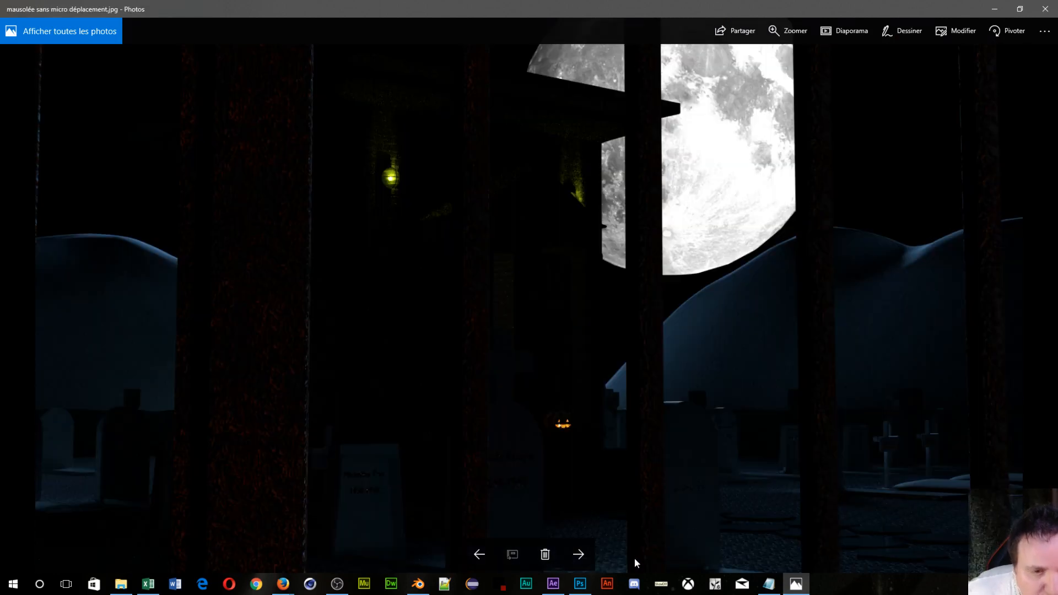
pyautogui.press('Left')
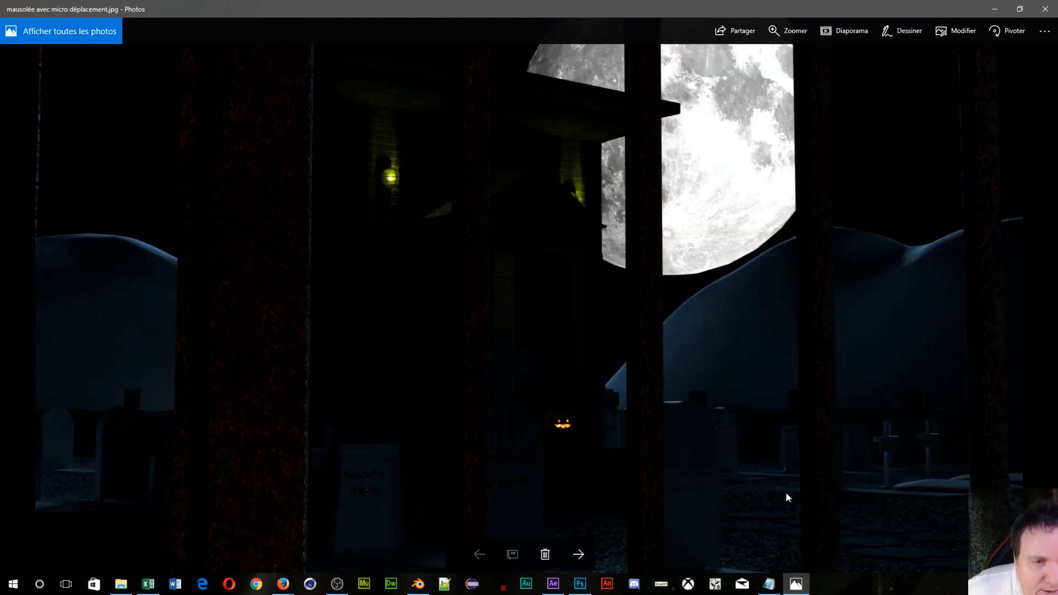
pyautogui.press('Right')
pyautogui.press('Left')
pyautogui.press('Right')
pyautogui.press('Left')
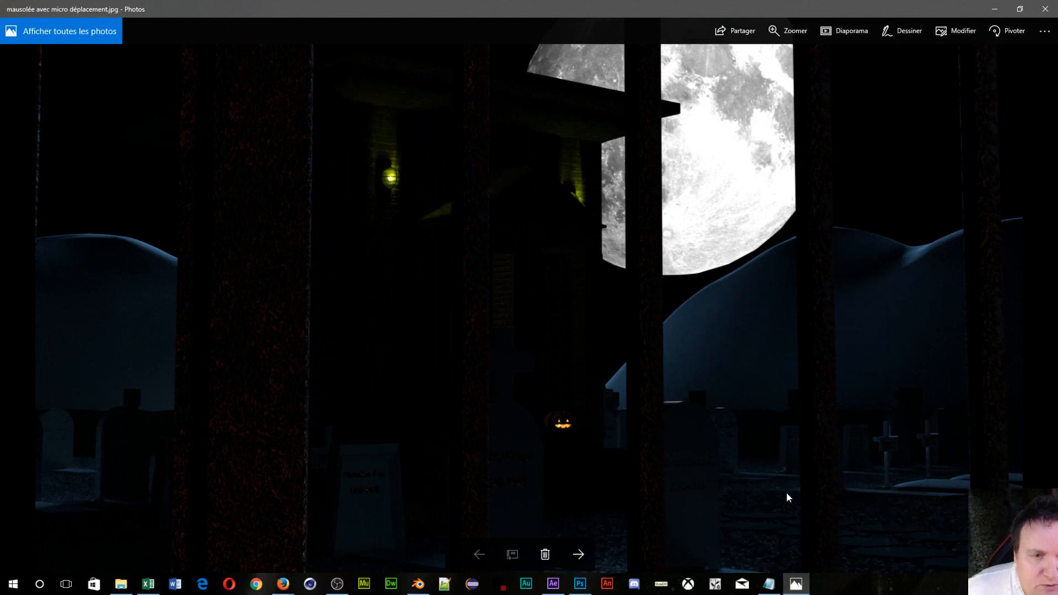
pyautogui.press('Right')
pyautogui.press('Left')
pyautogui.press('Right')
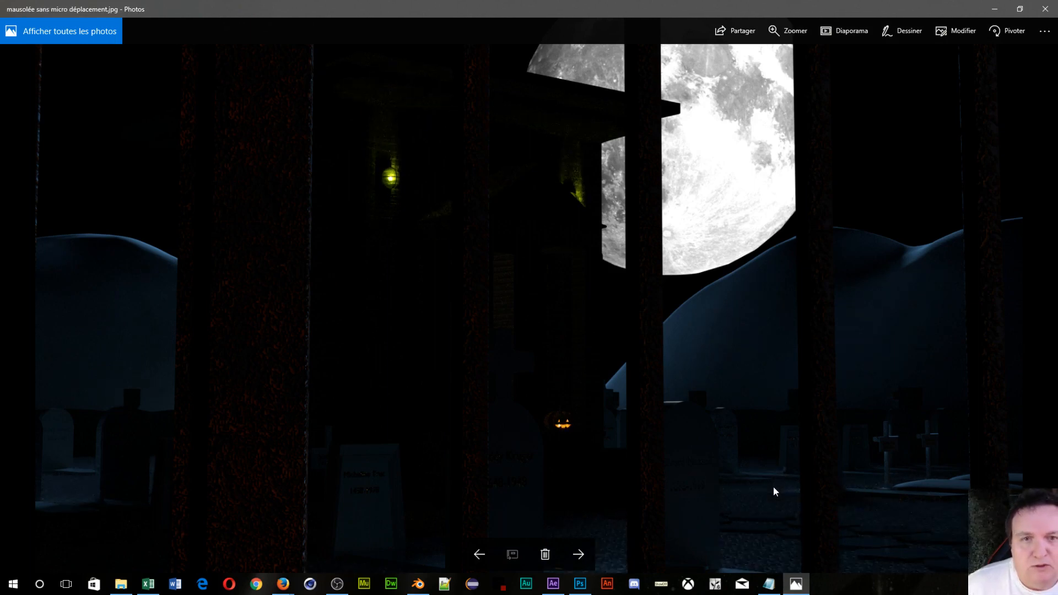
pyautogui.press('Left')
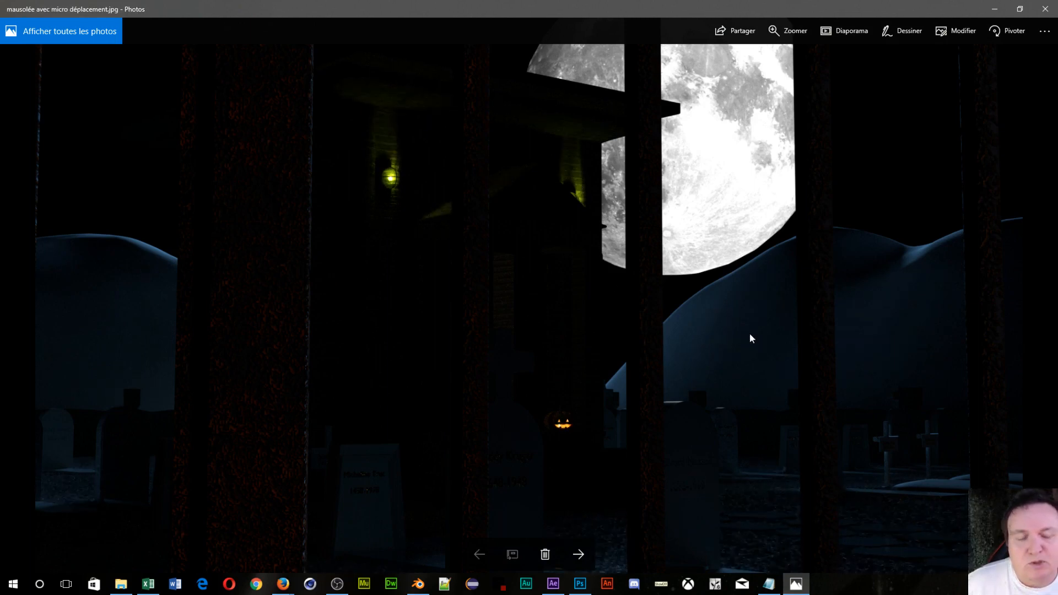
pyautogui.press('Right')
pyautogui.press('Left')
pyautogui.press('Right')
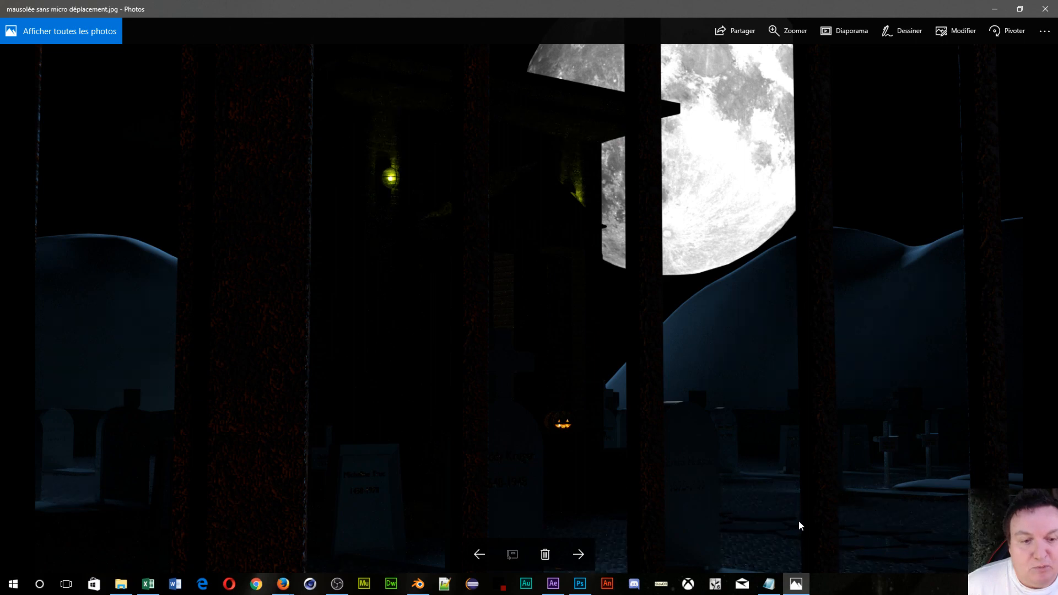
pyautogui.press('Left')
pyautogui.press('Right')
pyautogui.press('Left')
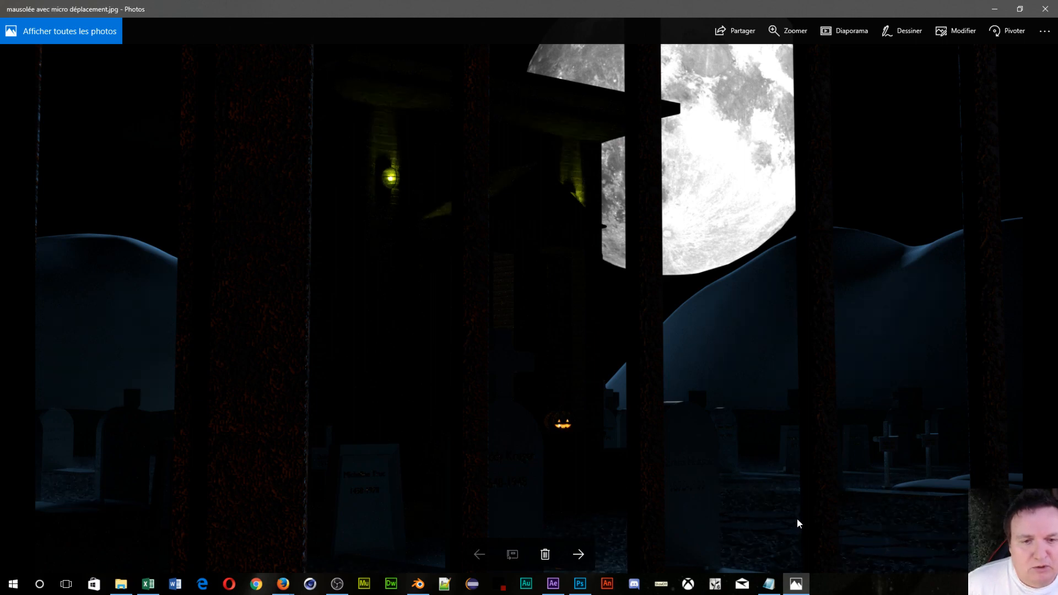
pyautogui.press('Right')
pyautogui.press('Left')
pyautogui.press('Right')
pyautogui.press('Left')
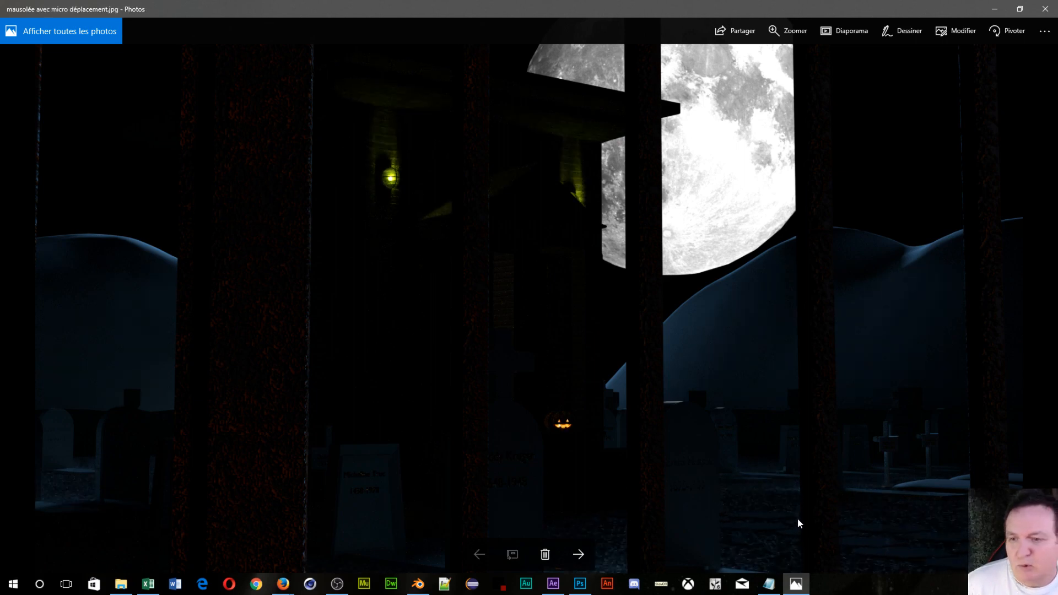
pyautogui.press('Right')
pyautogui.press('Left')
pyautogui.press('Right')
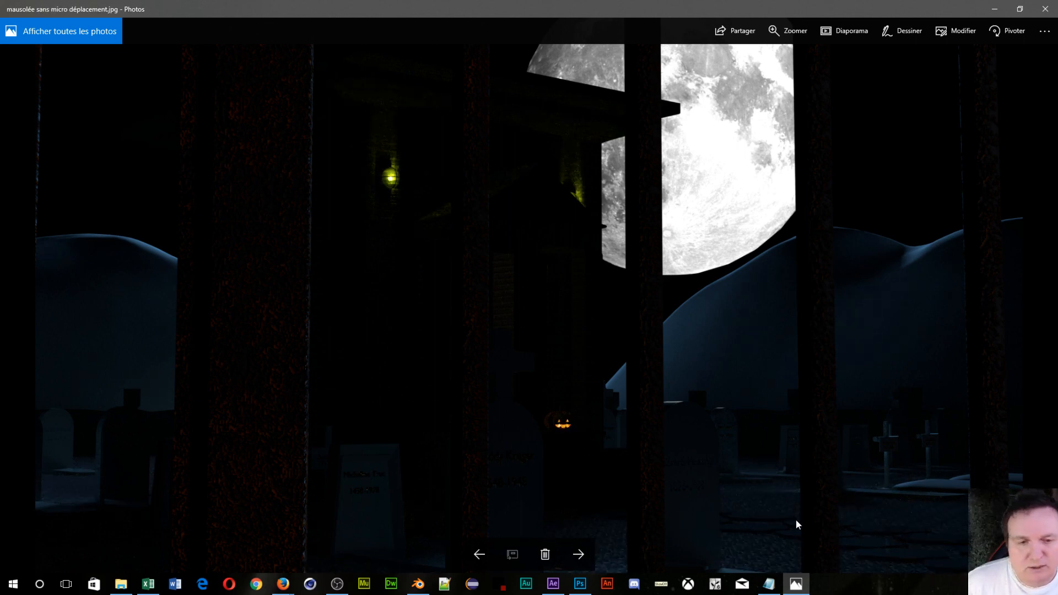
pyautogui.press('Left')
pyautogui.press('Right')
pyautogui.press('Left')
pyautogui.press('Right')
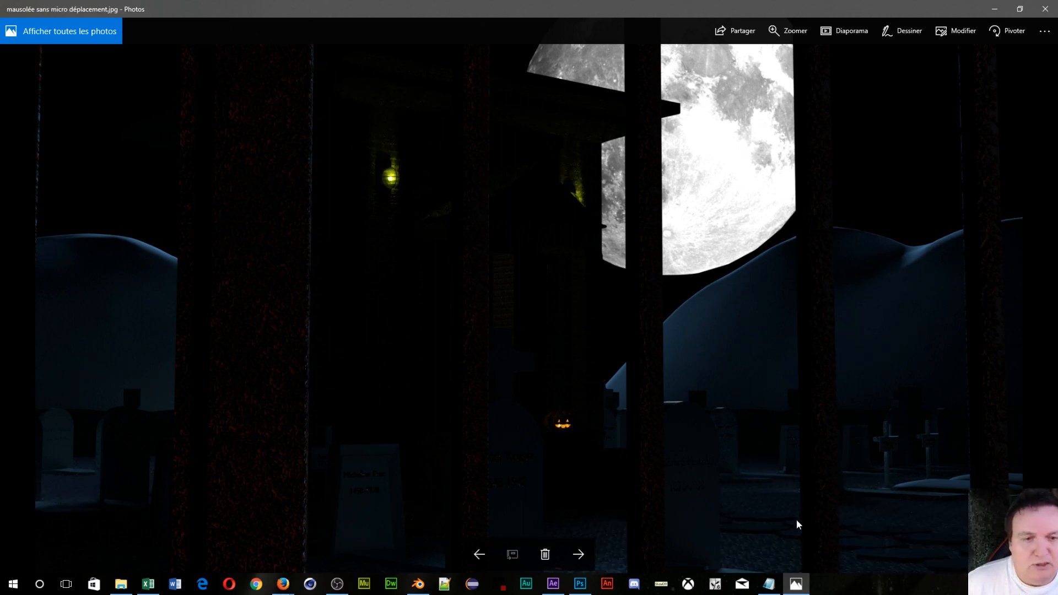
pyautogui.press('Left')
pyautogui.press('Right')
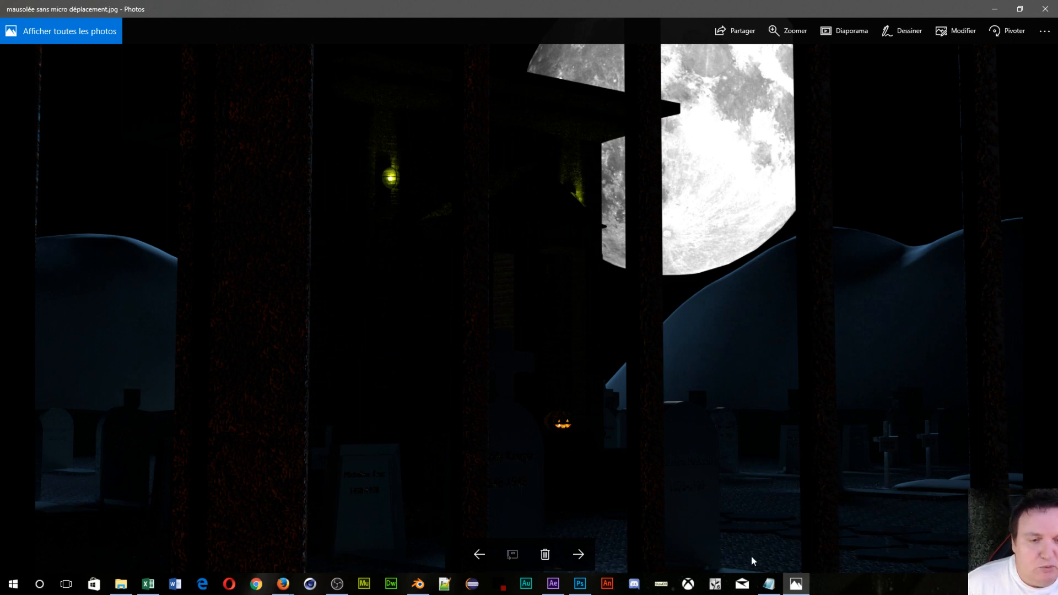
pyautogui.press('Left')
pyautogui.press('Right')
pyautogui.press('Left')
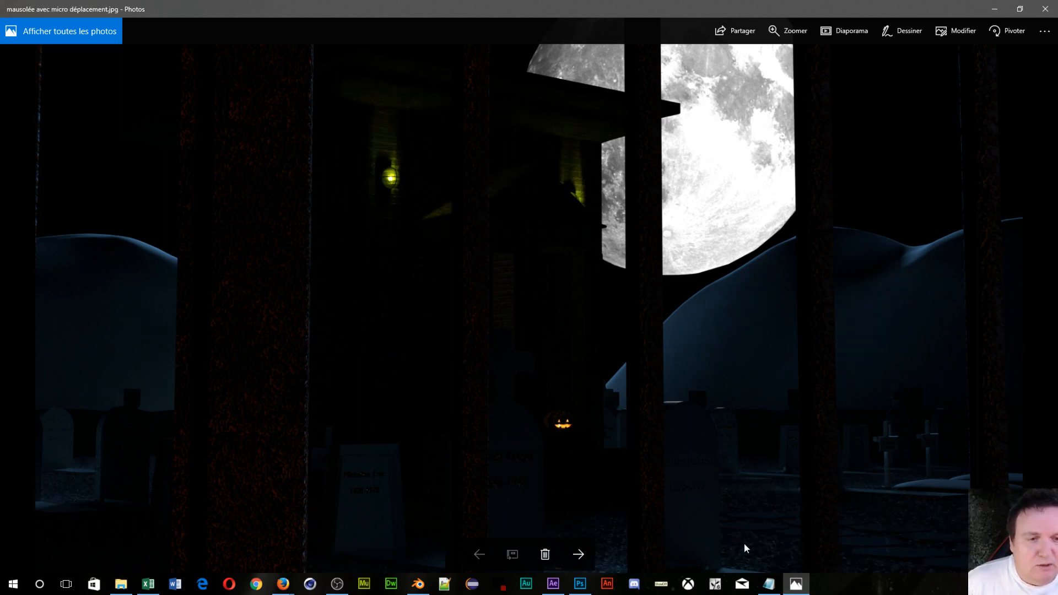
pyautogui.press('Right')
pyautogui.press('Left')
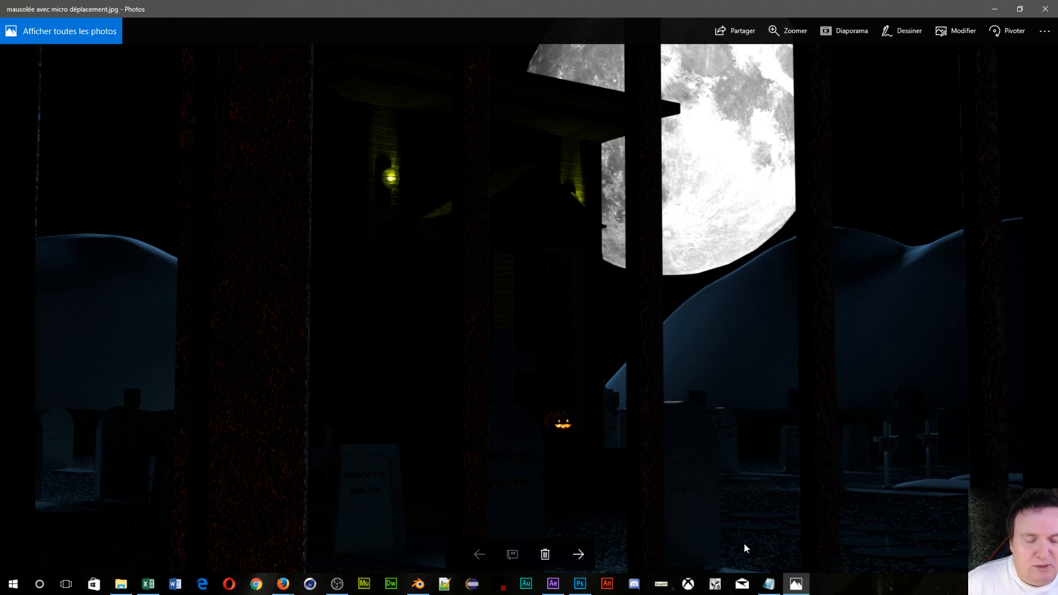
pyautogui.press('Right')
pyautogui.press('Left')
pyautogui.press('Right')
pyautogui.press('Left')
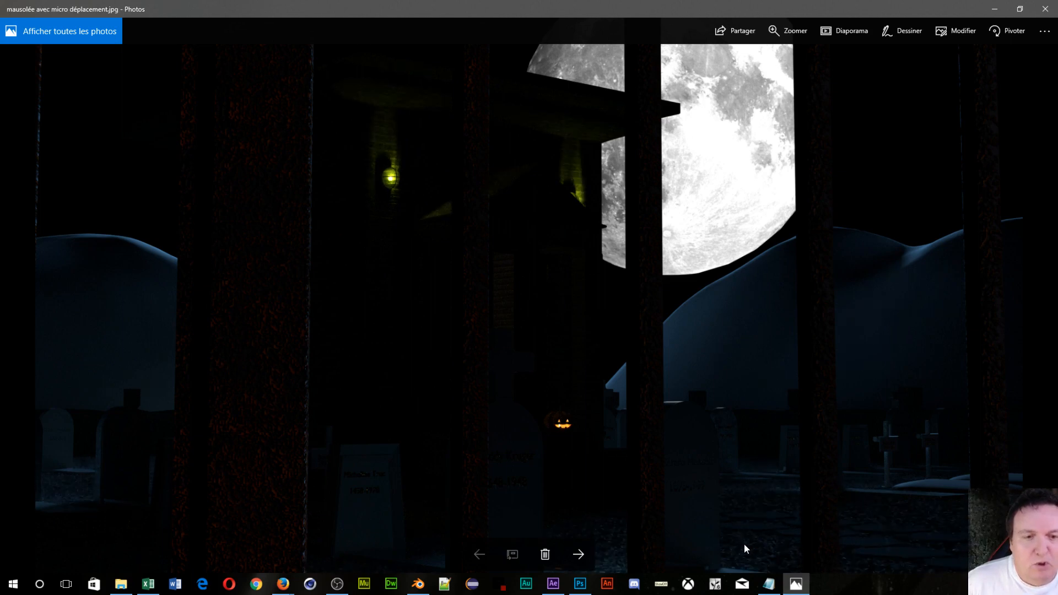
pyautogui.press('Right')
pyautogui.press('Left')
pyautogui.press('Right')
pyautogui.press('Left')
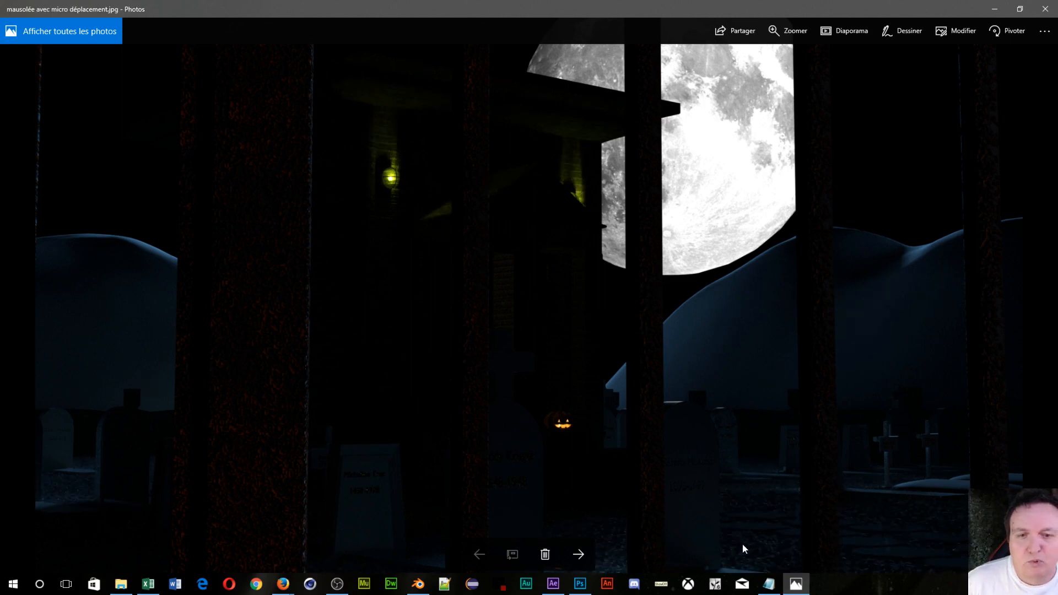
pyautogui.press('Right')
pyautogui.press('Left')
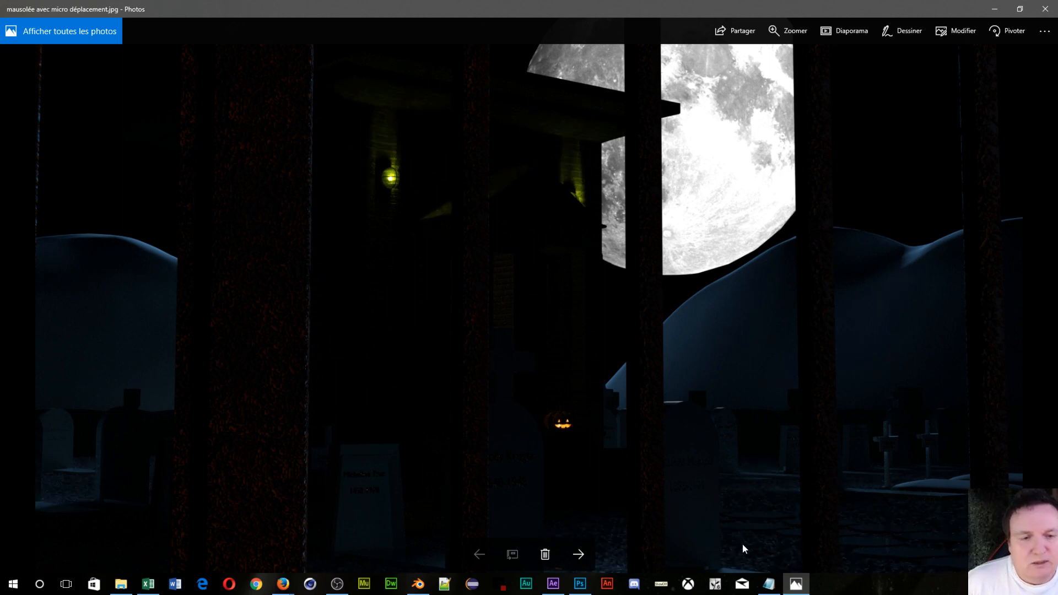
pyautogui.press('Right')
pyautogui.press('Left')
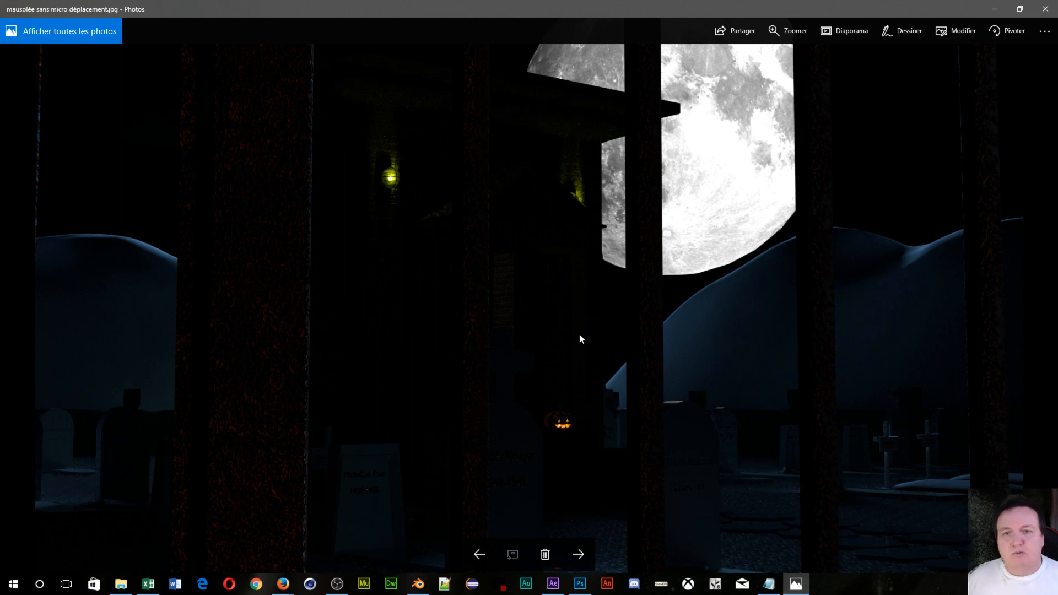
# Step: Look through the earlier Halloween scene renders of parts 4 and 6 and the neighbouring tutorial images in the folder
pyautogui.press('Right')
pyautogui.press('Right')
pyautogui.press('Right')
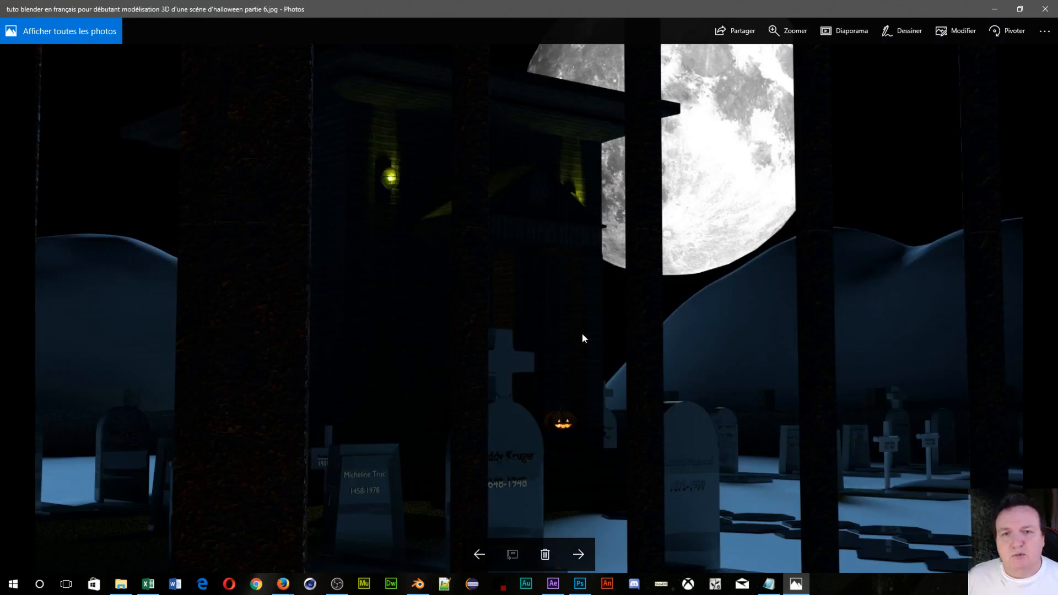
pyautogui.press('Right')
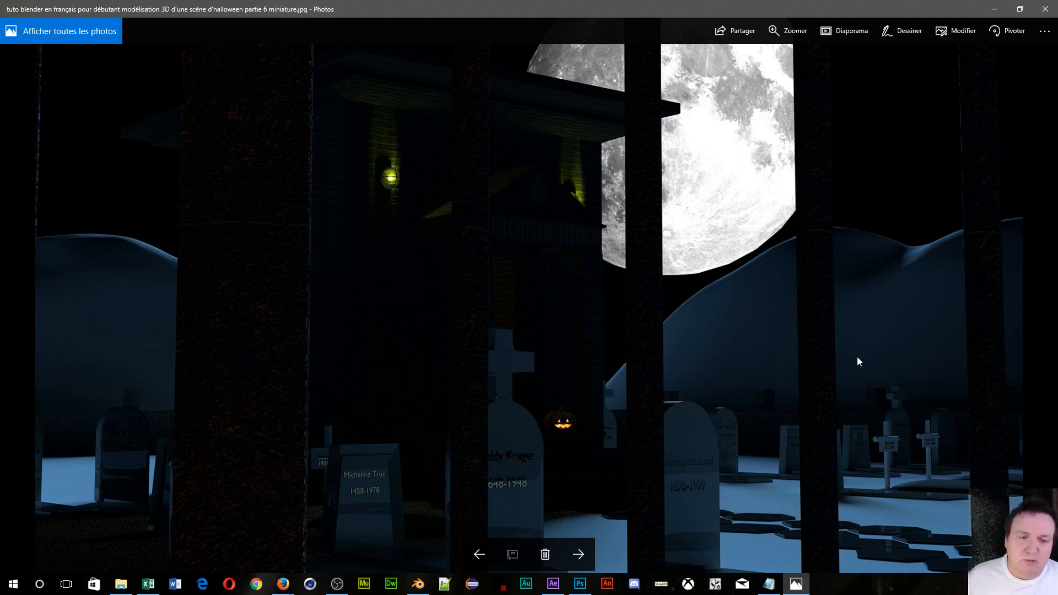
pyautogui.press('Left')
pyautogui.press('Left')
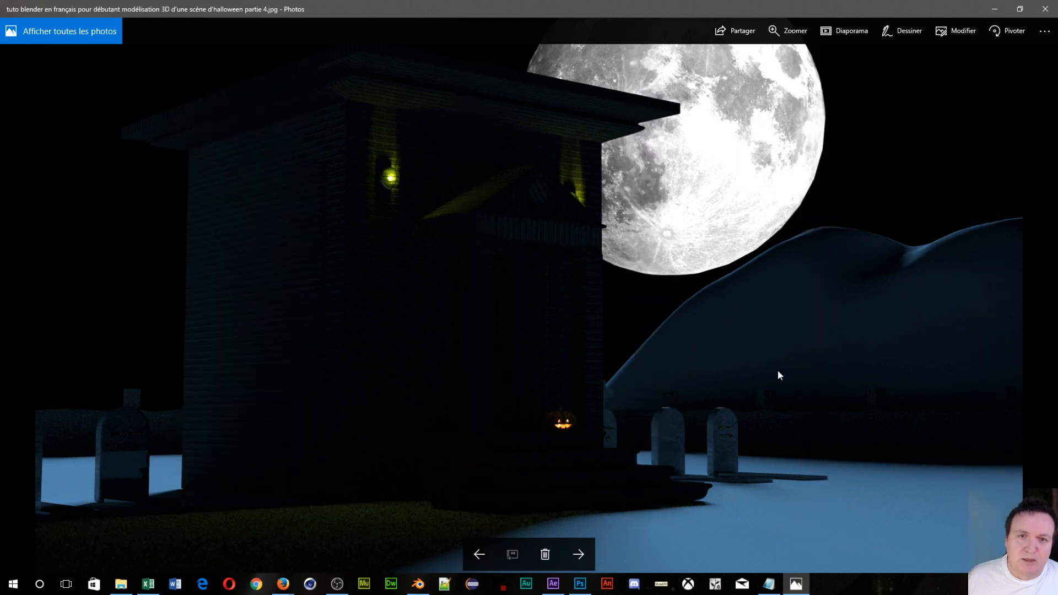
pyautogui.press('Right')
pyautogui.press('Right')
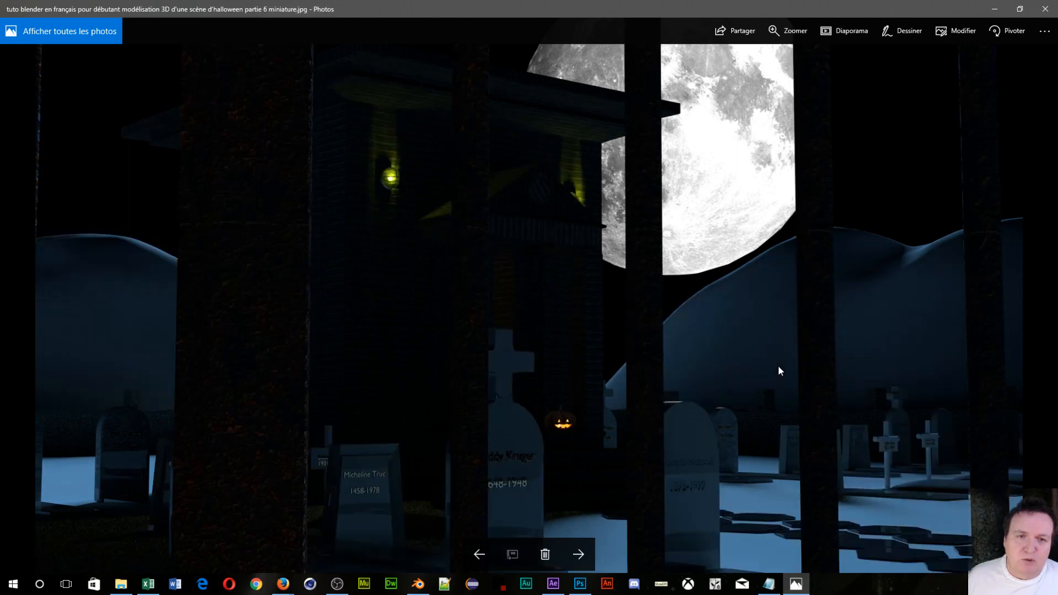
pyautogui.press('Right')
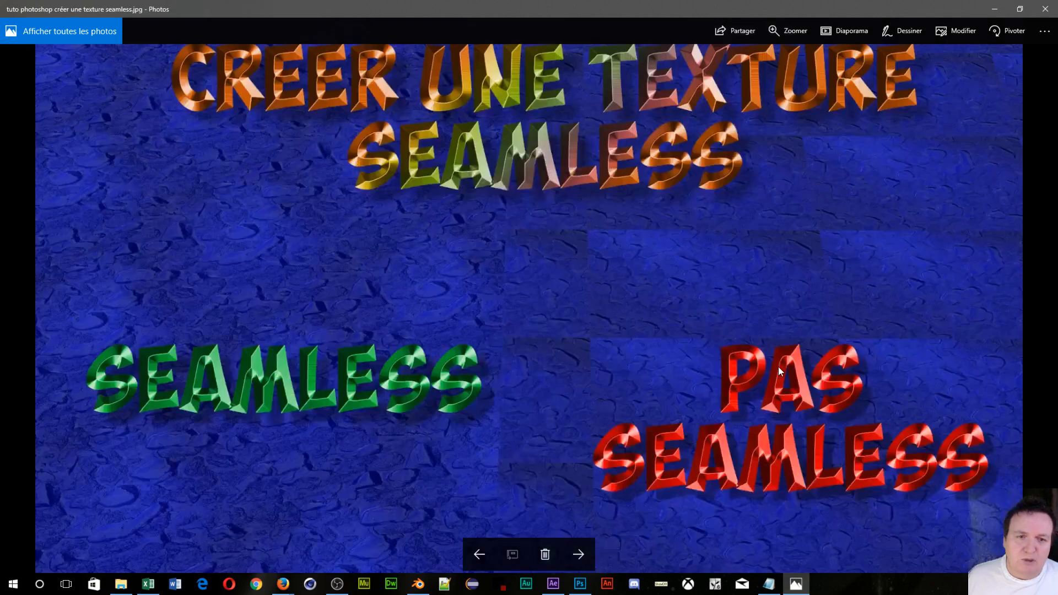
pyautogui.press('Right')
pyautogui.press('Right')
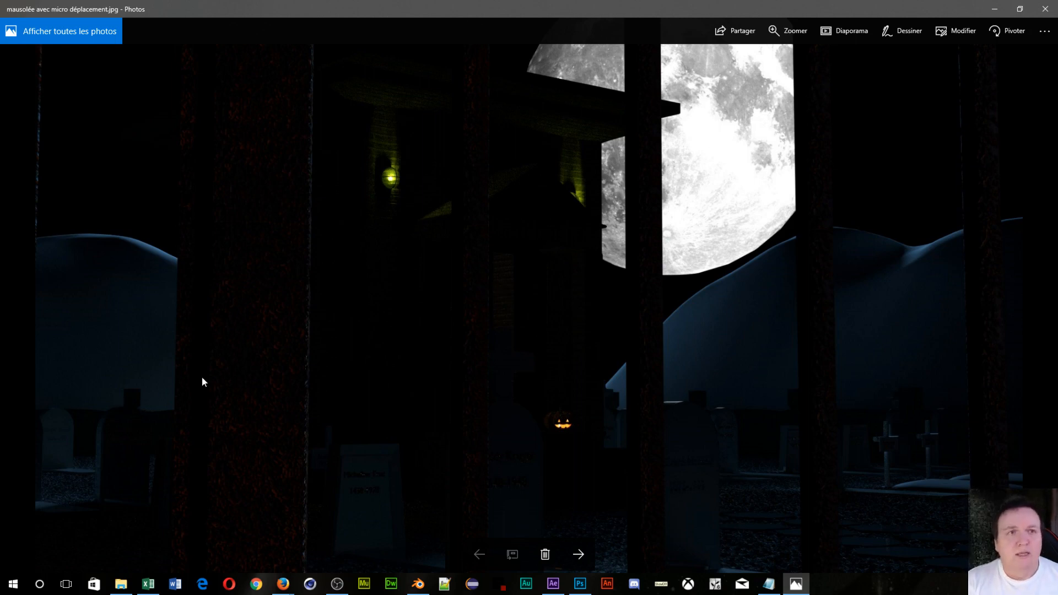
# Step: Close the image viewer, leave the full-screen render in Blender and save the mausoleum scene under its existing file name
pyautogui.click(1045, 9)
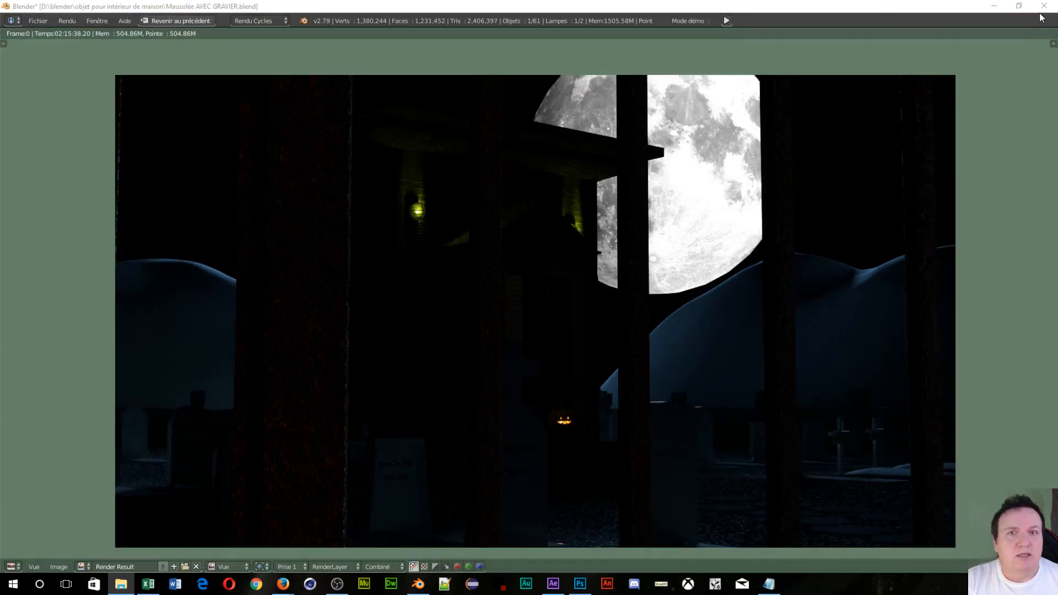
pyautogui.click(45, 21)
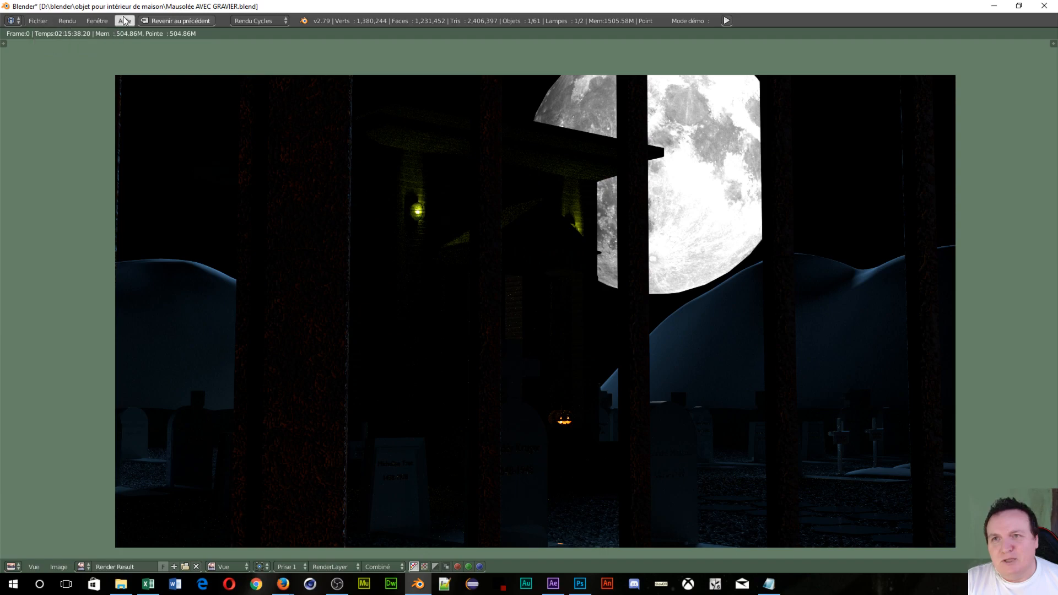
pyautogui.click(159, 20)
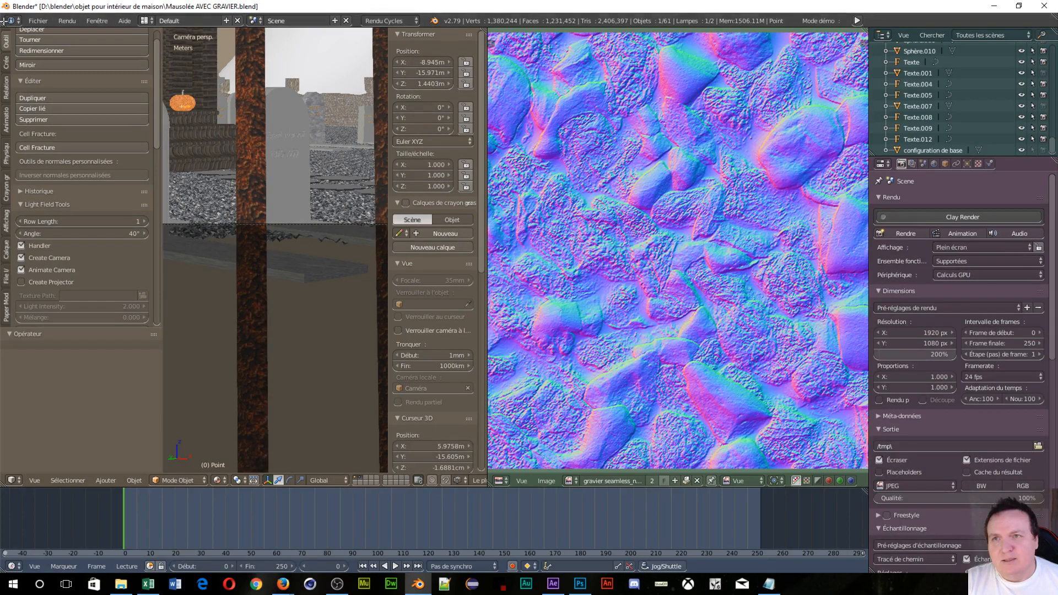
pyautogui.click(38, 21)
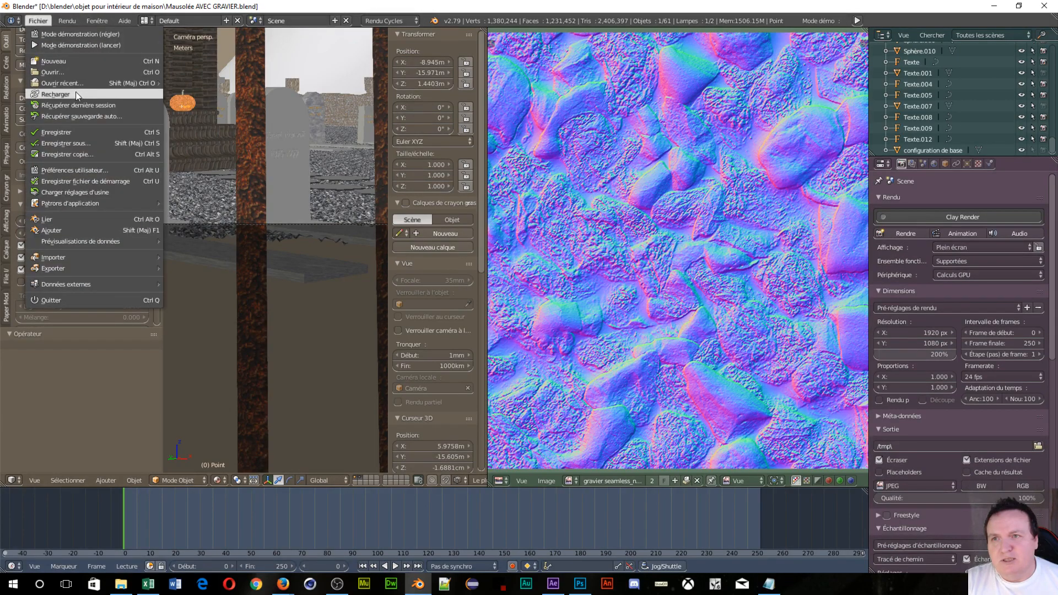
pyautogui.click(70, 132)
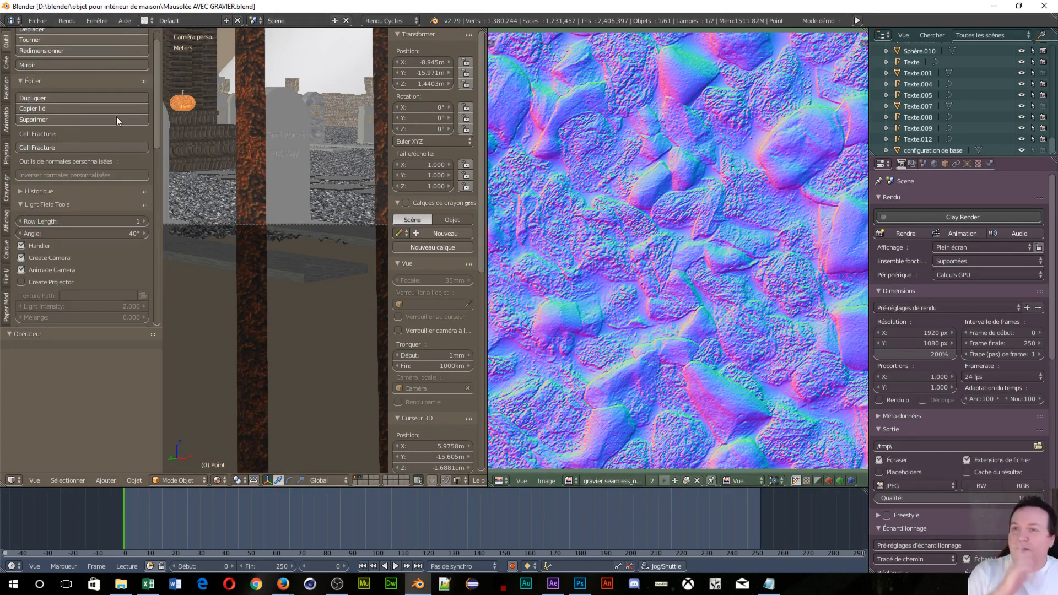
# Step: Start a new Blender file from the startup scene
pyautogui.click(48, 19)
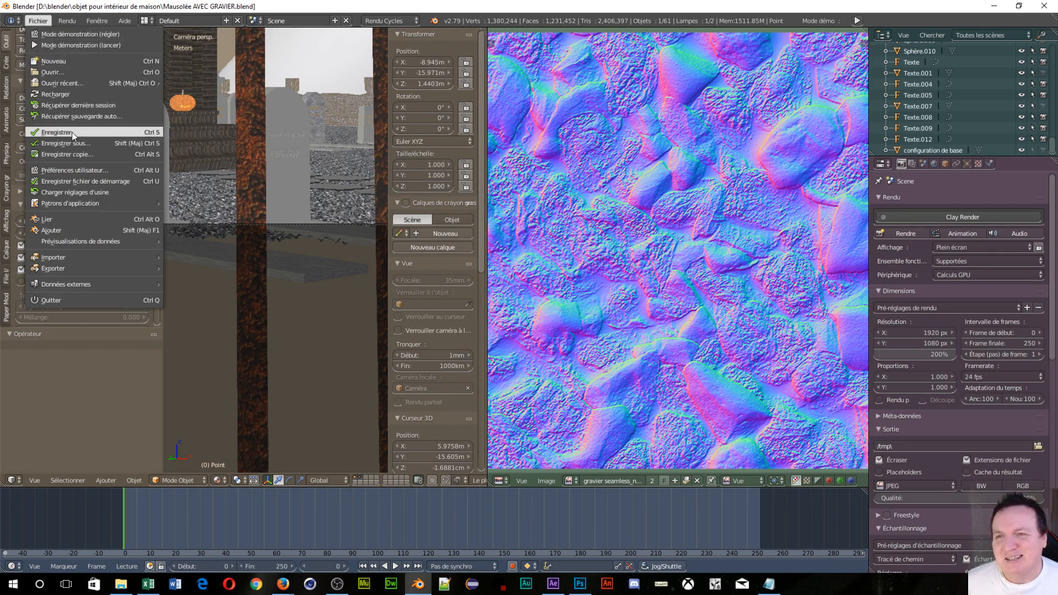
pyautogui.click(66, 57)
pyautogui.click(67, 58)
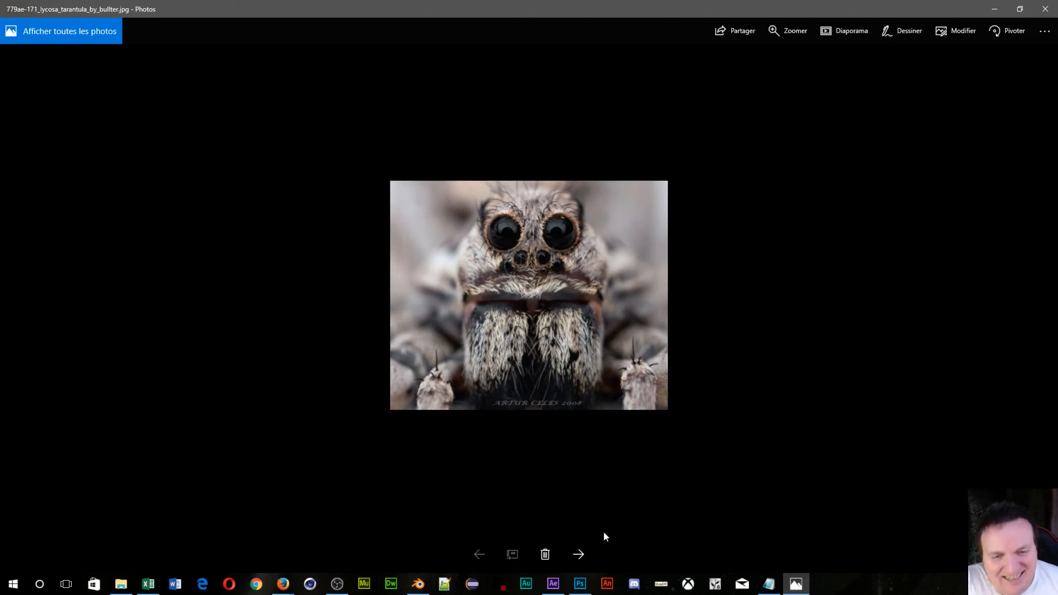
# Step: Look through the spider reference images from the tarantula face close-up to the dorsal view in tarantulas-of-the-world-theraphosidae.jpg
pyautogui.click(578, 557)
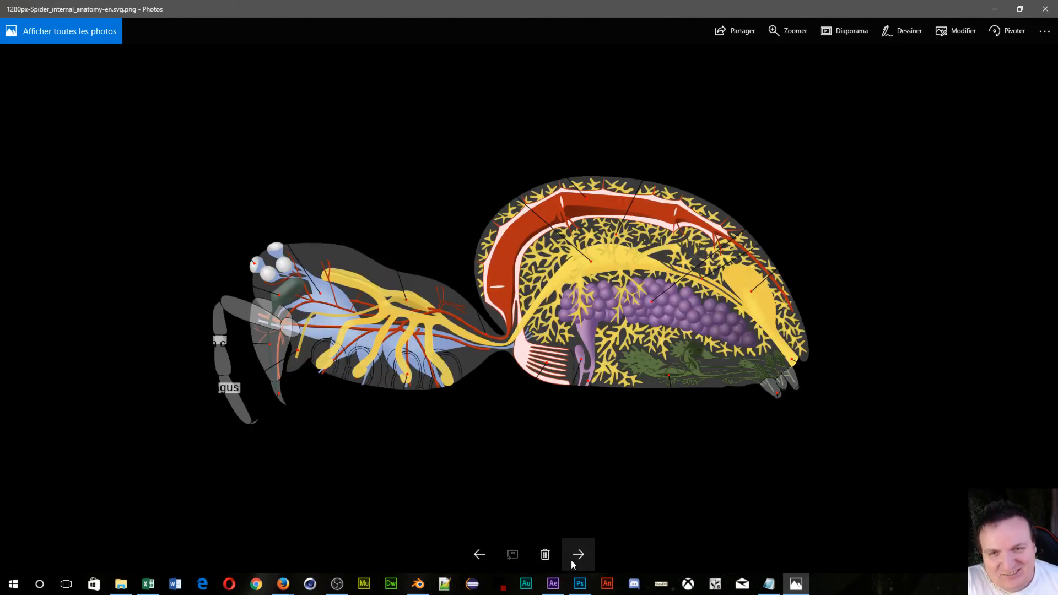
pyautogui.click(569, 561)
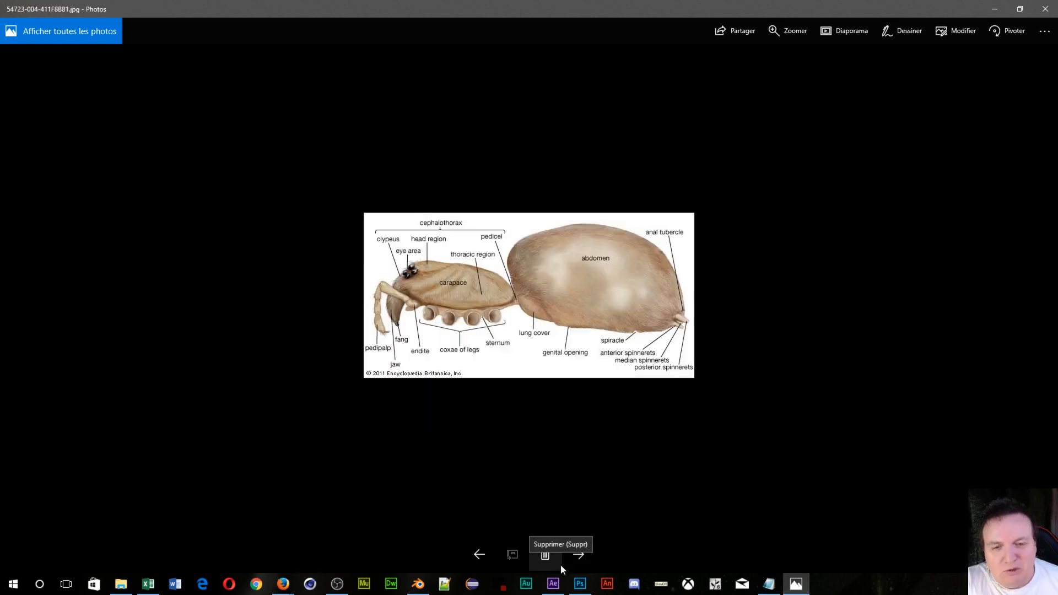
pyautogui.click(581, 556)
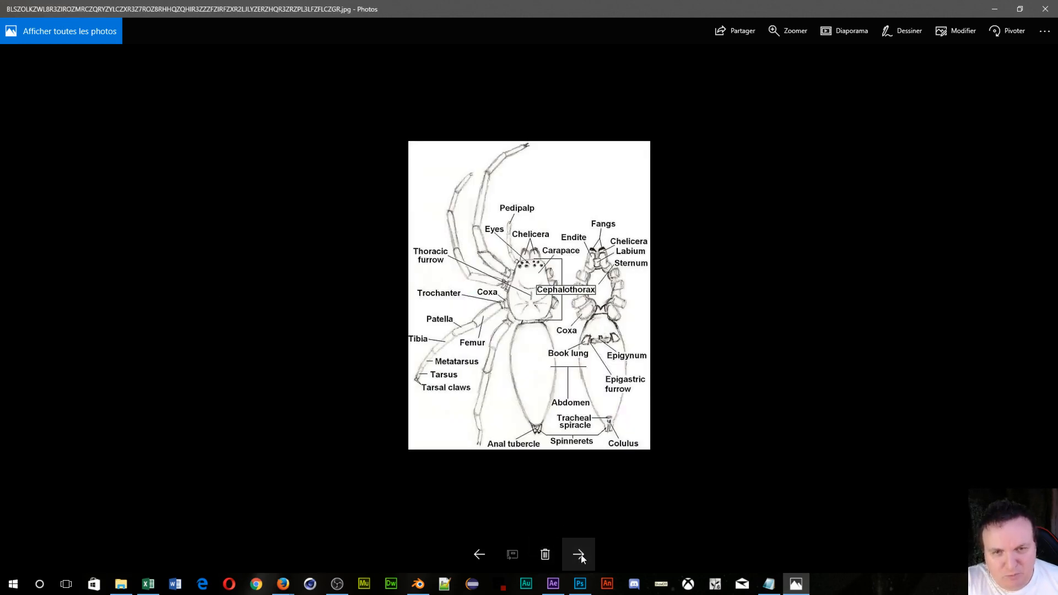
pyautogui.click(578, 556)
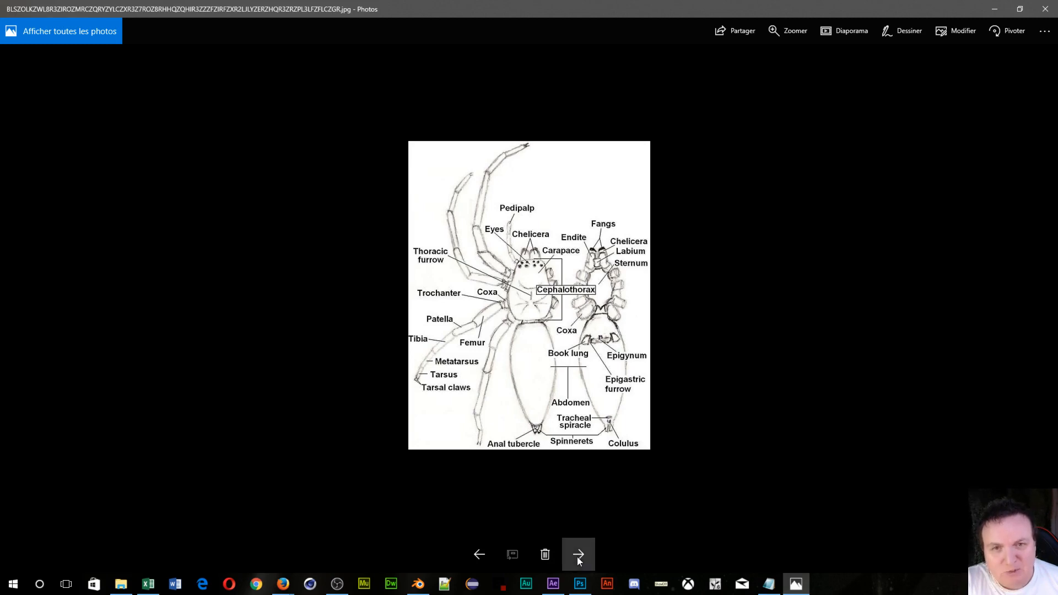
pyautogui.click(576, 557)
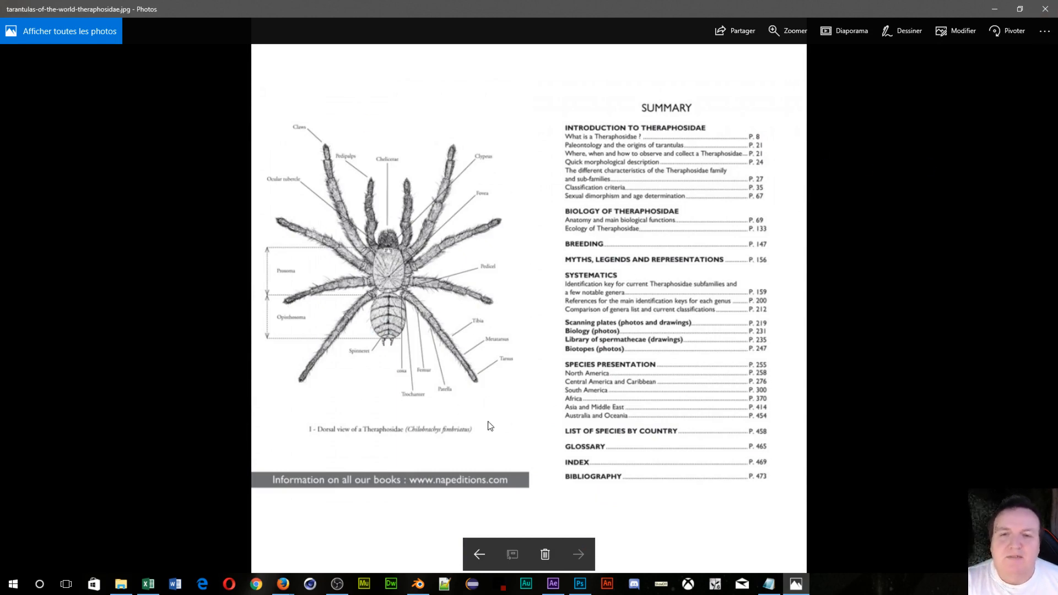
# Step: Go back through the spider anatomy images to the tarantula face close-up
pyautogui.click(489, 556)
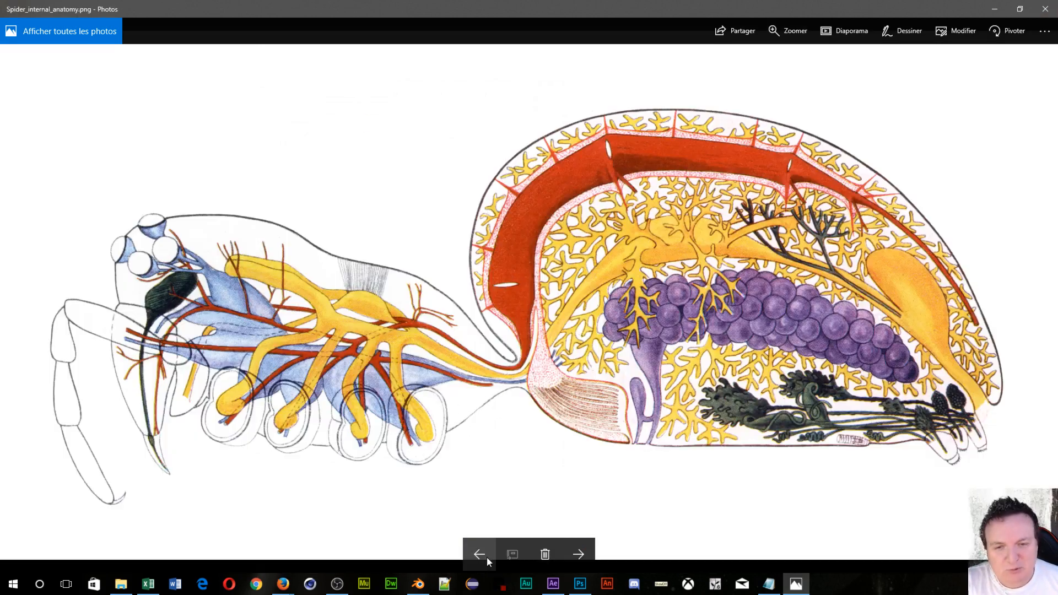
pyautogui.click(487, 557)
pyautogui.click(487, 557)
pyautogui.click(487, 556)
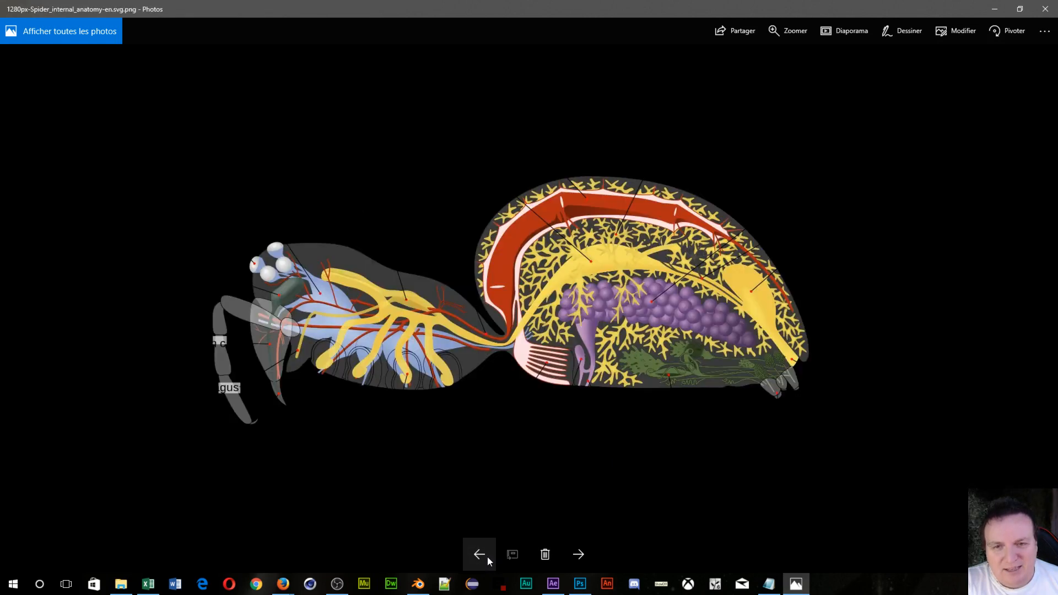
pyautogui.click(487, 556)
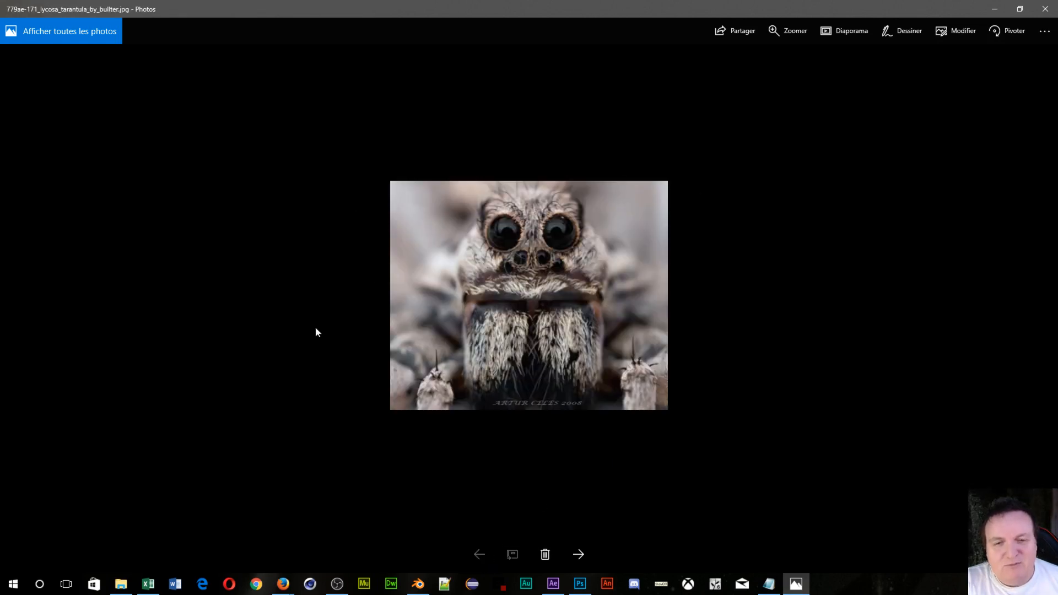
# Step: Examine the internal anatomy diagram and the labelled side view of the spider's body, and return to the face close-up
pyautogui.click(571, 563)
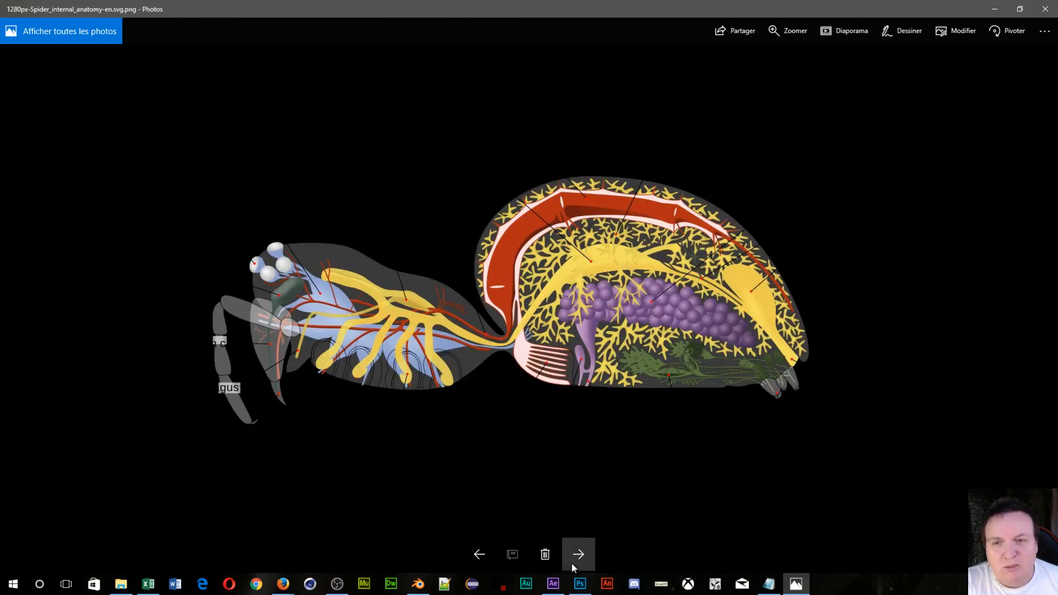
pyautogui.click(571, 563)
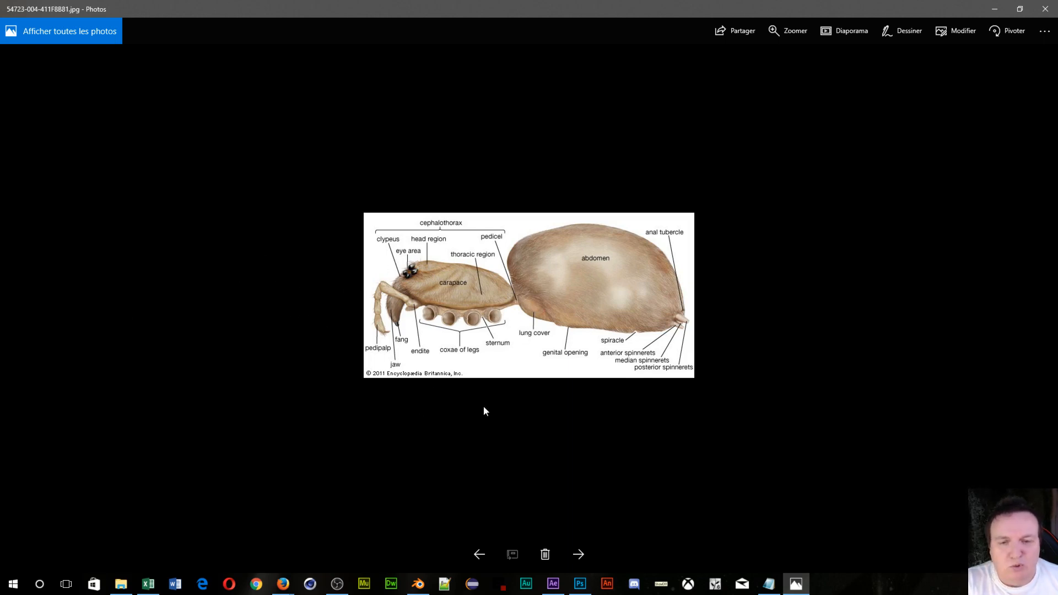
pyautogui.click(482, 562)
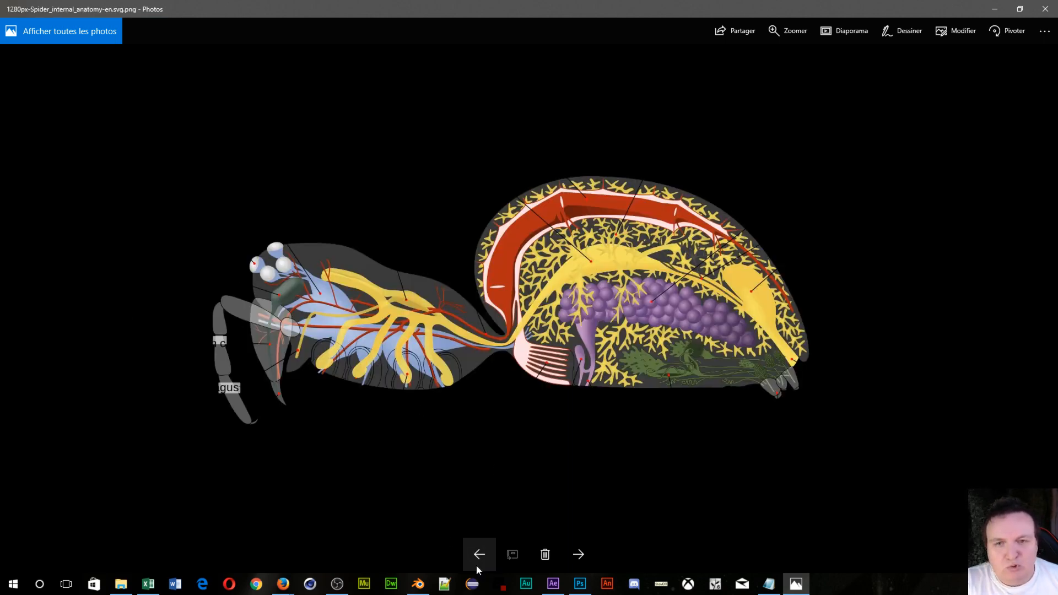
pyautogui.click(478, 564)
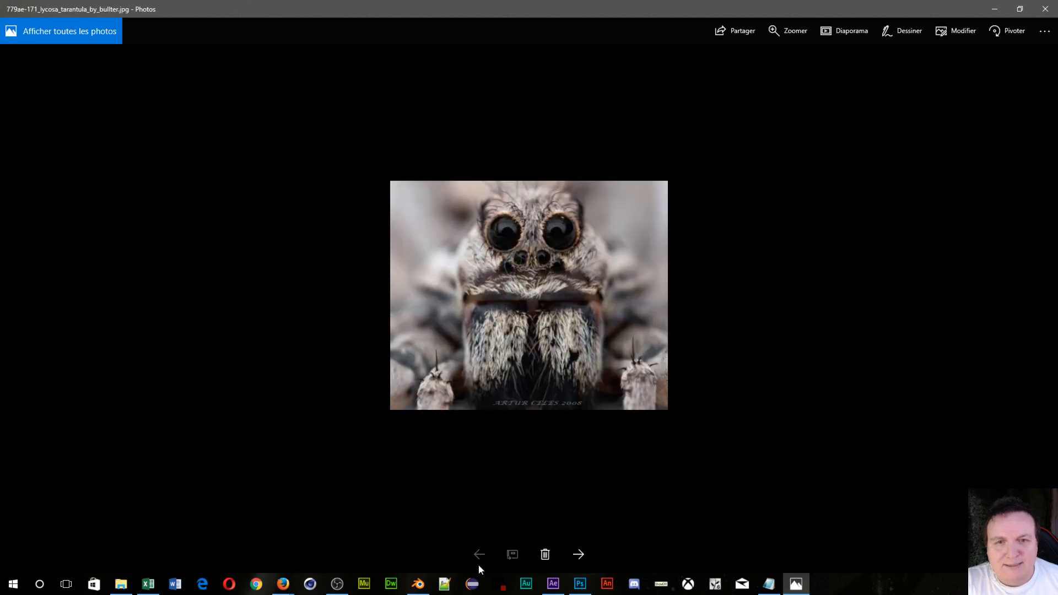
# Step: Minimise the image viewer to return to Blender and start the Screencast Keys display
pyautogui.click(995, 8)
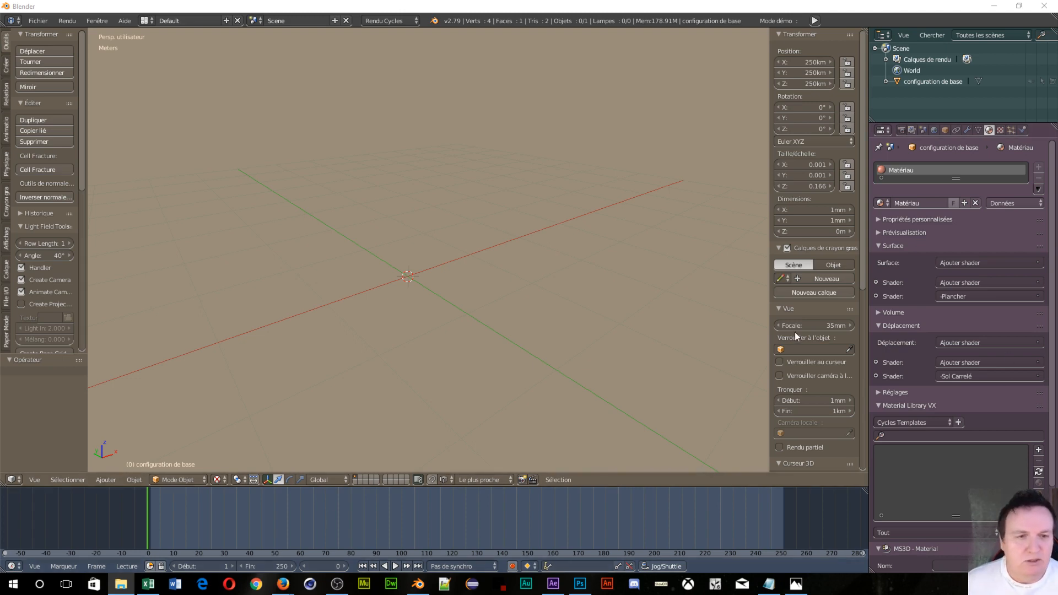
pyautogui.scroll(-10, 795, 332)
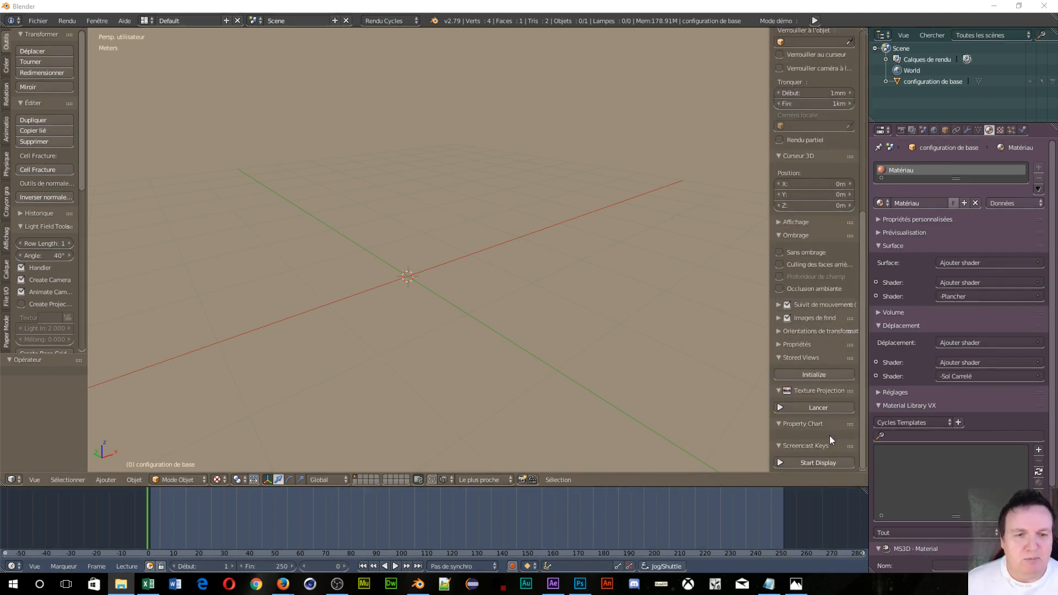
pyautogui.click(779, 463)
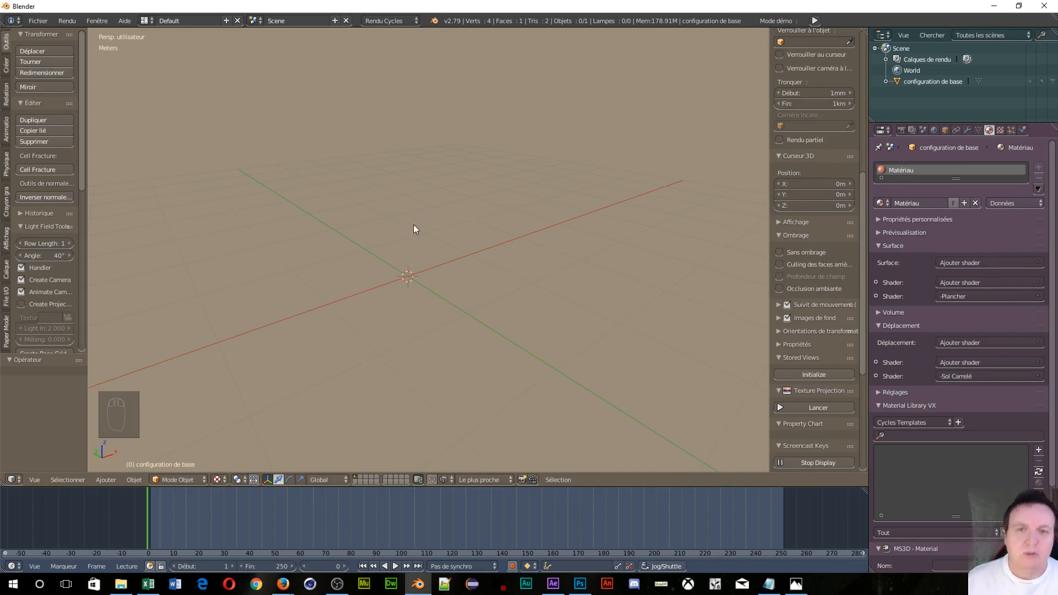
# Step: Add an empty background image slot to the 3D view
pyautogui.scroll(1, 814, 304)
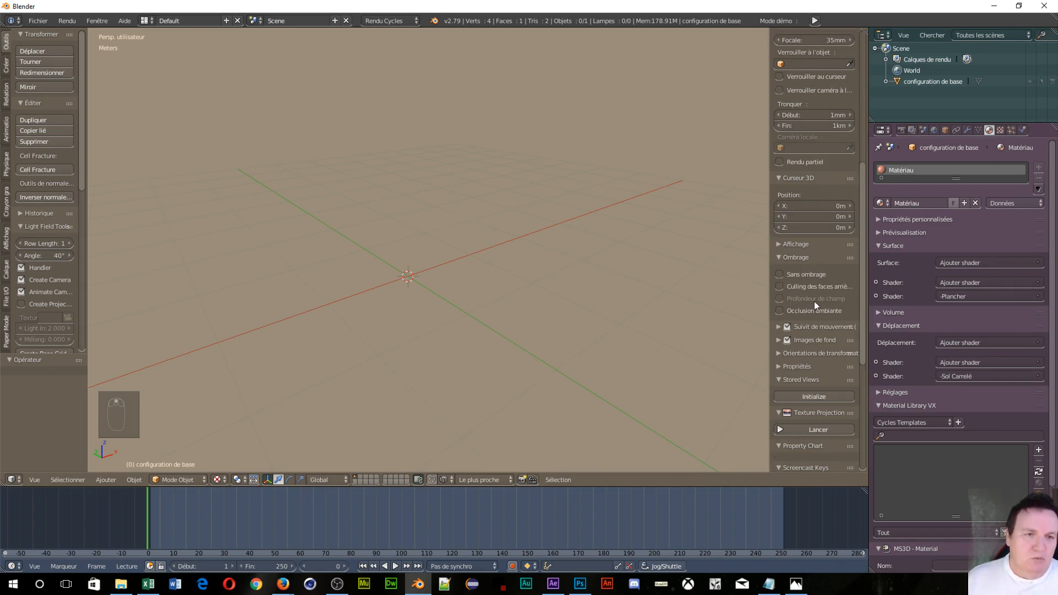
pyautogui.click(779, 340)
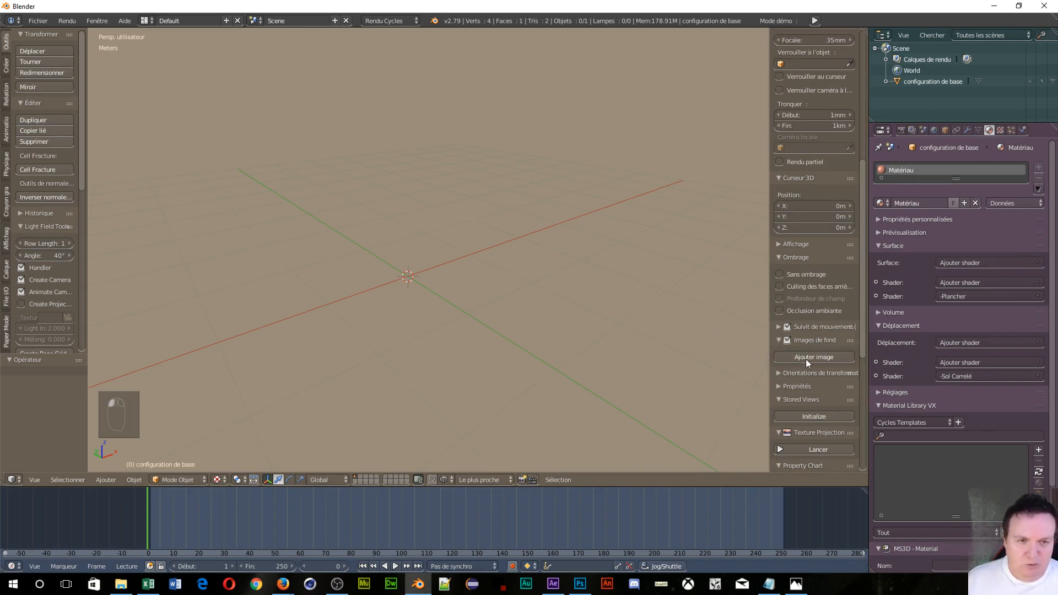
pyautogui.click(806, 359)
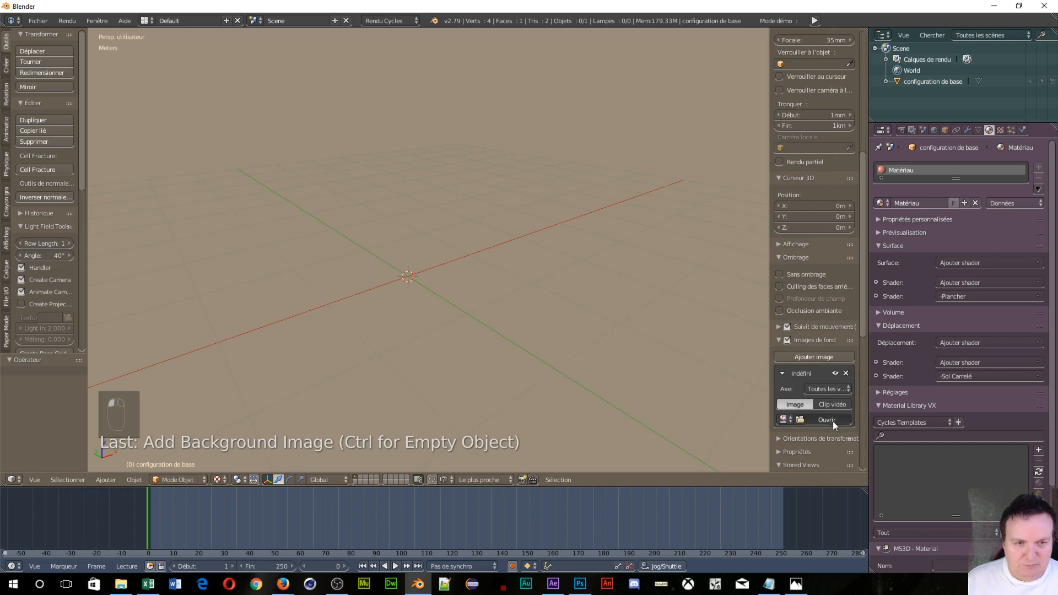
# Step: Load Spider_internal_anatomy.png from the desktop folder "Tuto Araignée" as the background image, showing the files as thumbnails to choose it
pyautogui.click(832, 421)
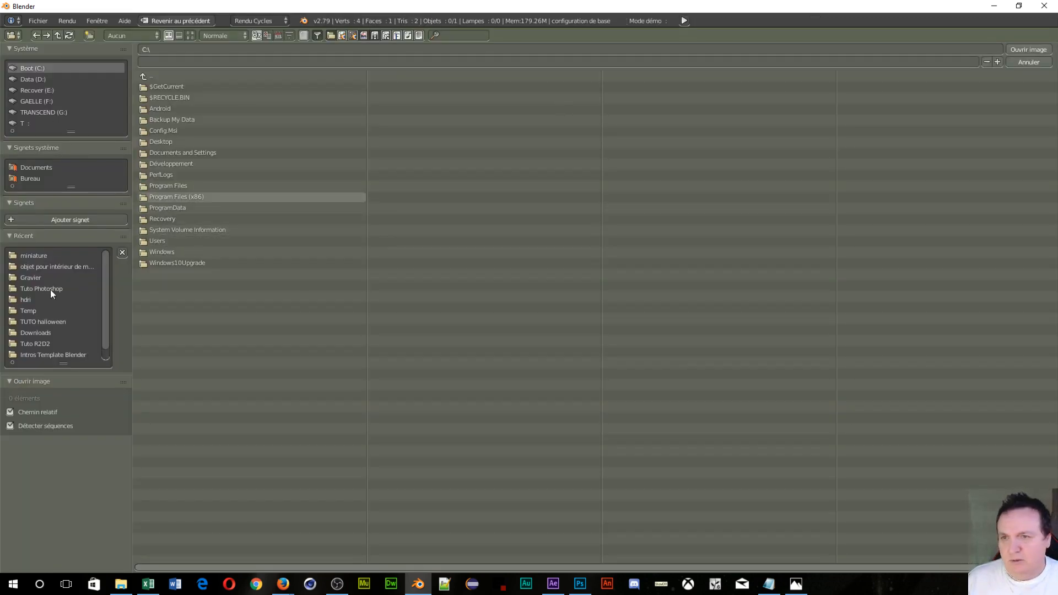
pyautogui.click(29, 178)
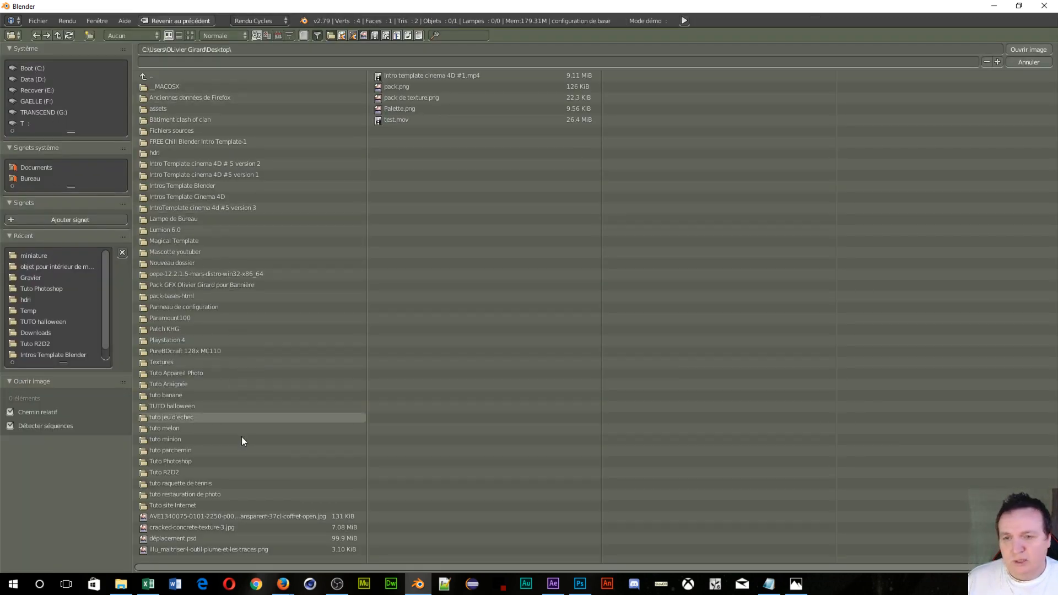
pyautogui.click(165, 385)
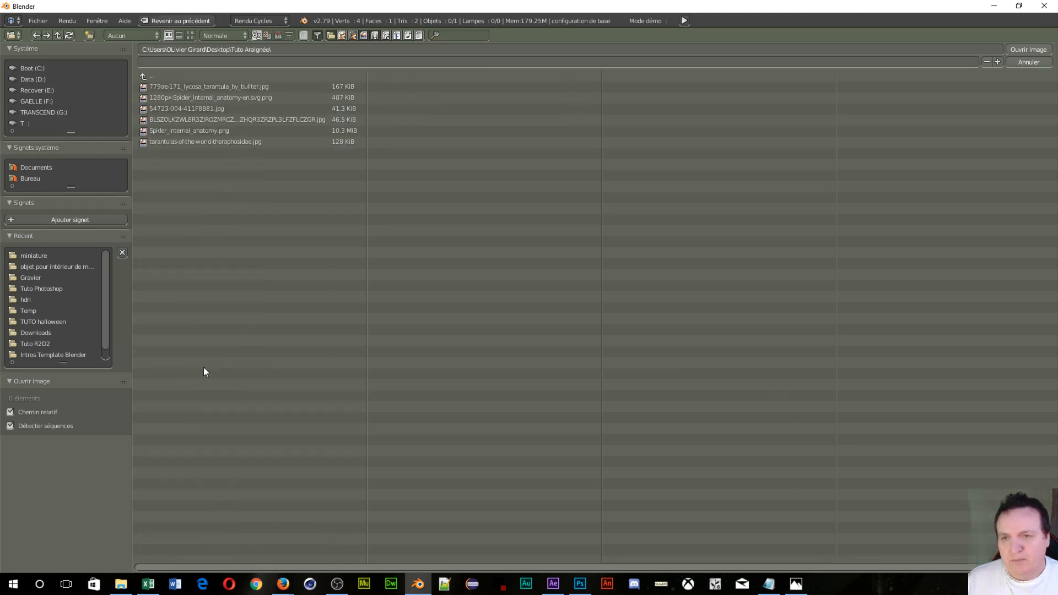
pyautogui.click(187, 38)
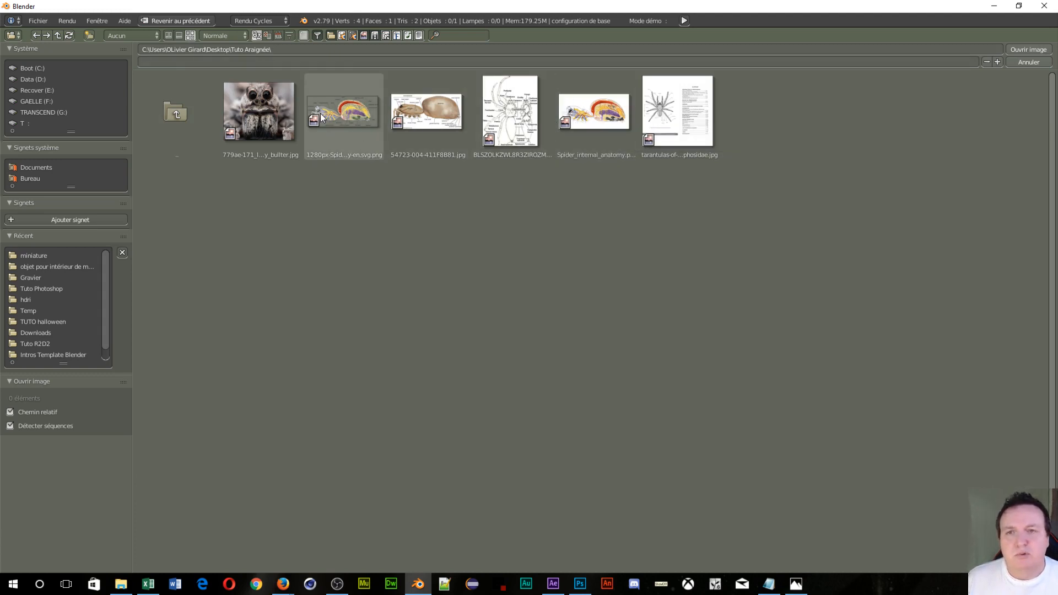
pyautogui.click(617, 119)
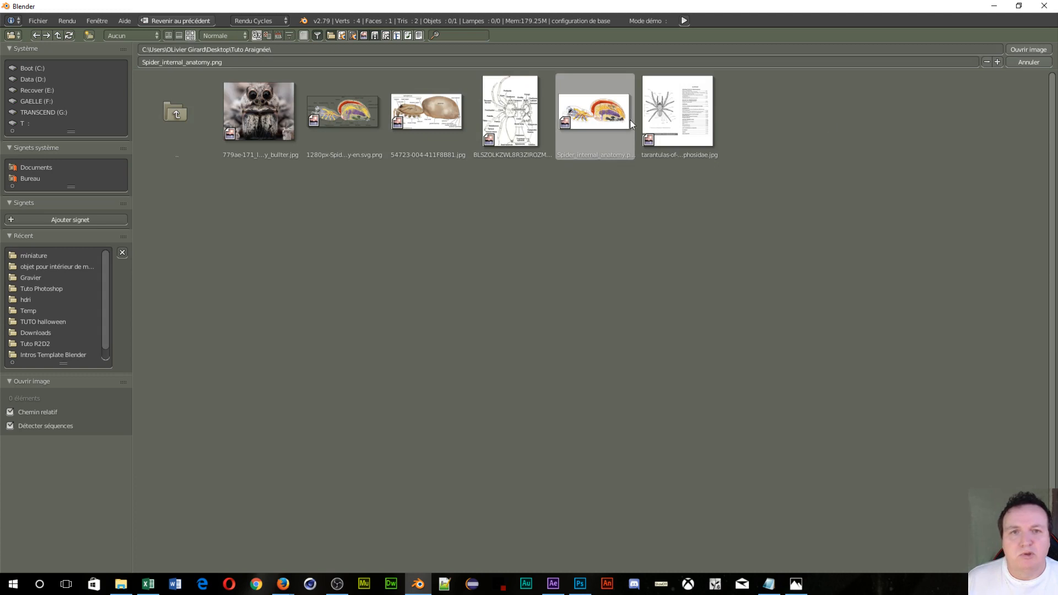
pyautogui.click(1019, 50)
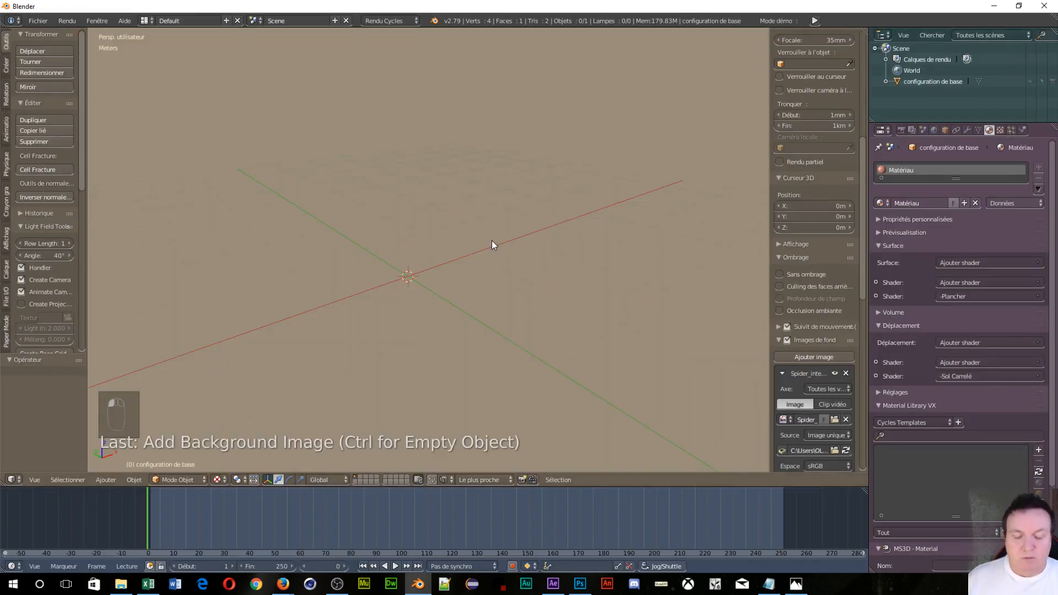
# Step: Set the 3D view to front orthographic with the whole spider background image in frame
pyautogui.press('KP_1')
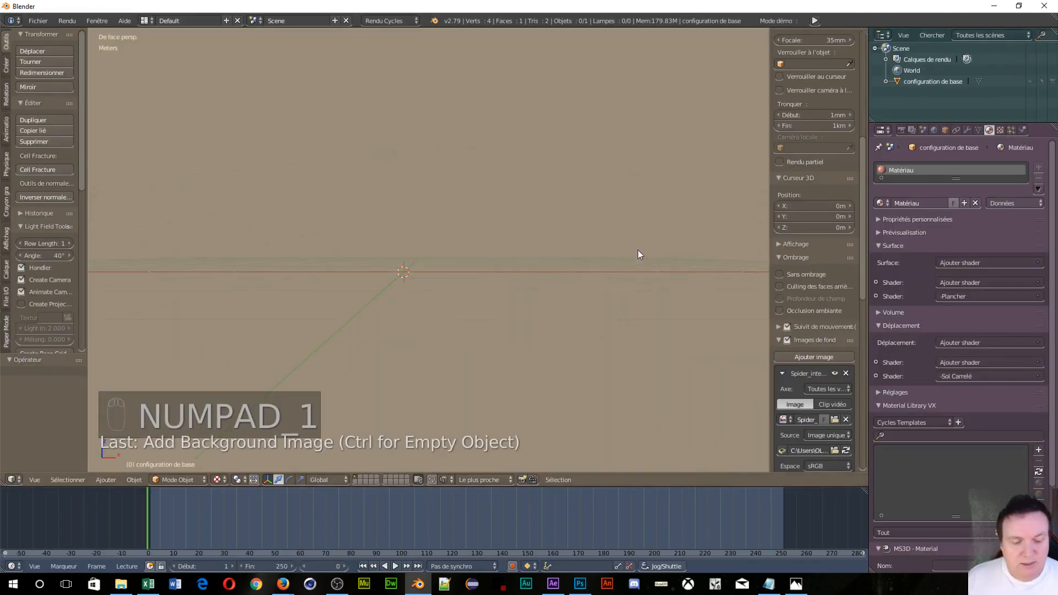
pyautogui.press('KP_5')
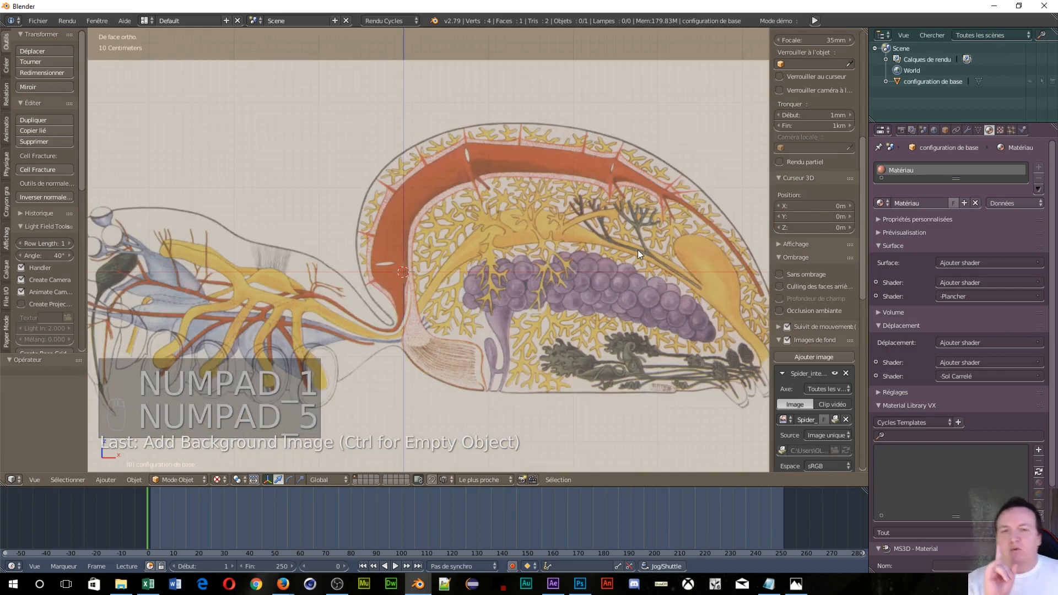
pyautogui.scroll(-4, 626, 200)
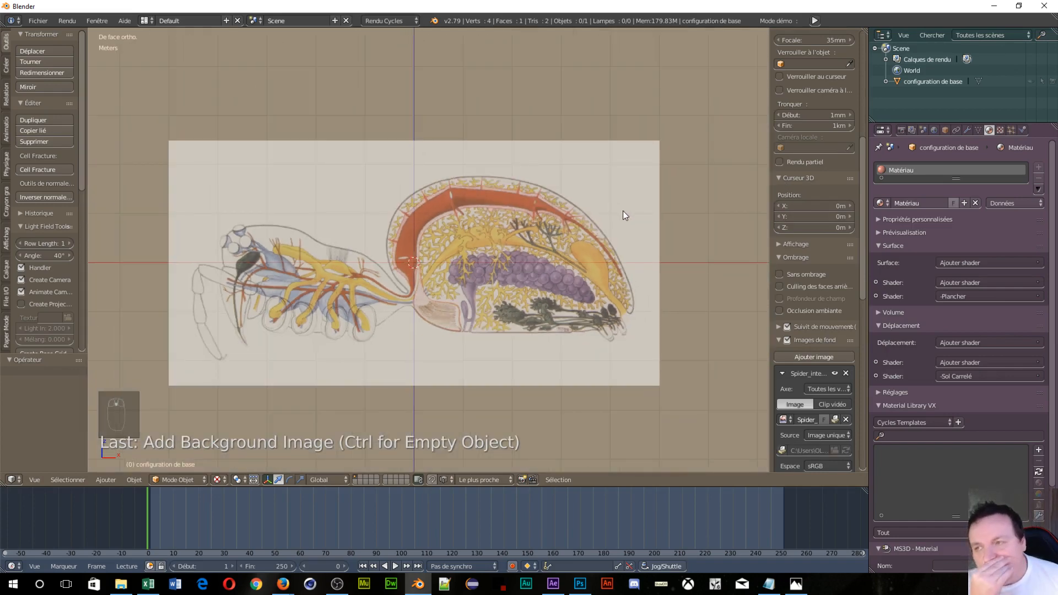
pyautogui.scroll(-2, 639, 233)
pyautogui.scroll(4, 601, 246)
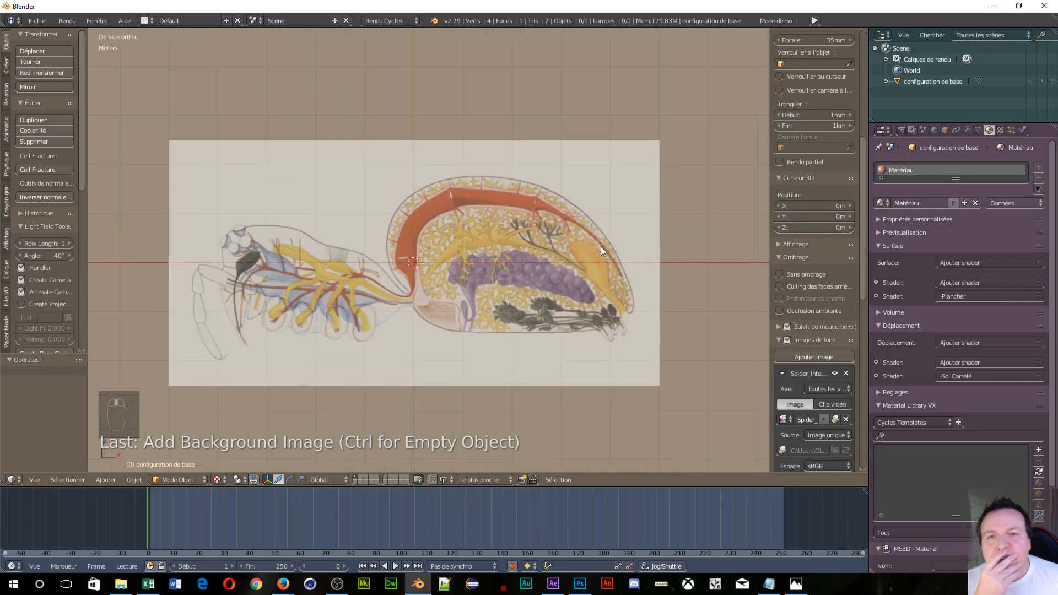
pyautogui.scroll(-1, 600, 247)
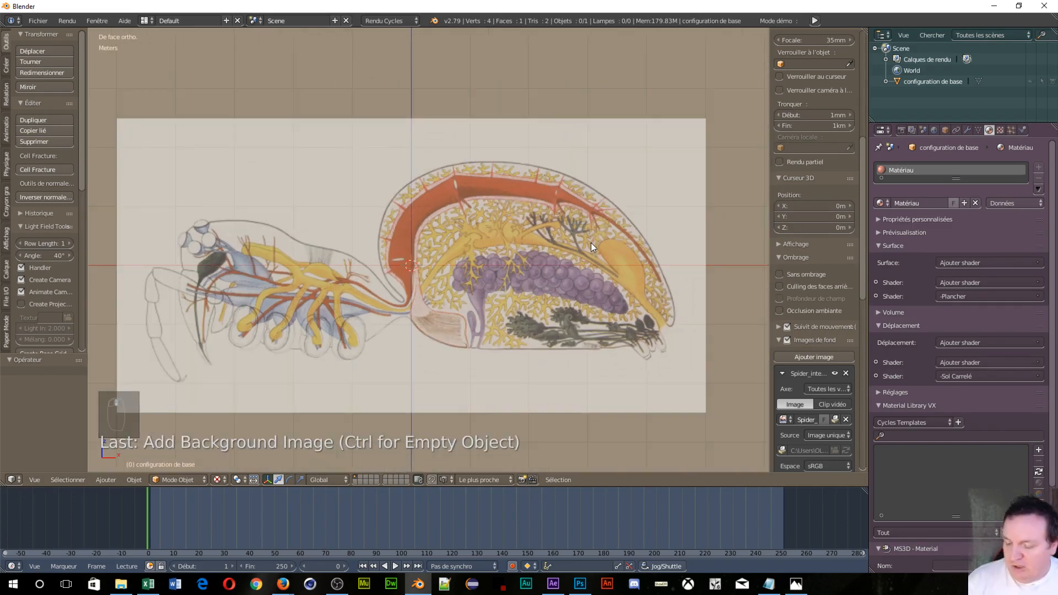
pyautogui.hotkey('shift', 'a')
pyautogui.moveTo(565, 256)
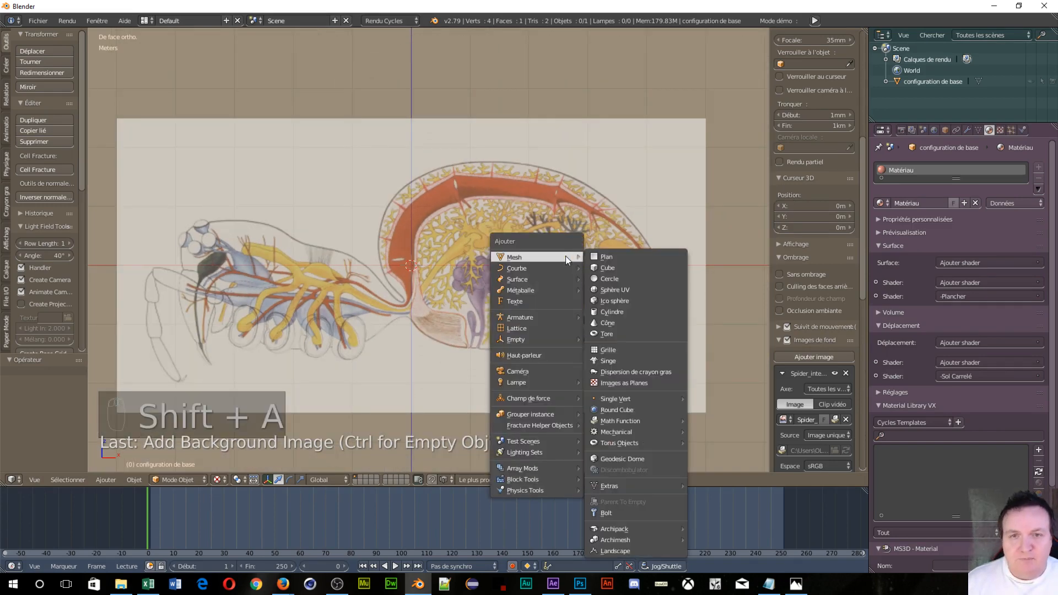
pyautogui.click(610, 255)
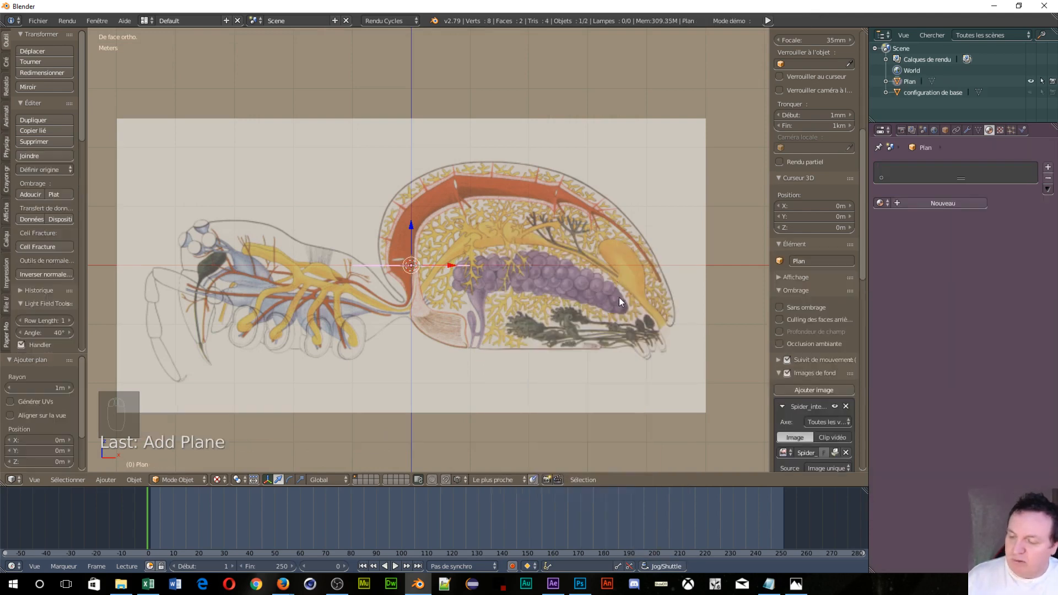
pyautogui.scroll(8, 816, 196)
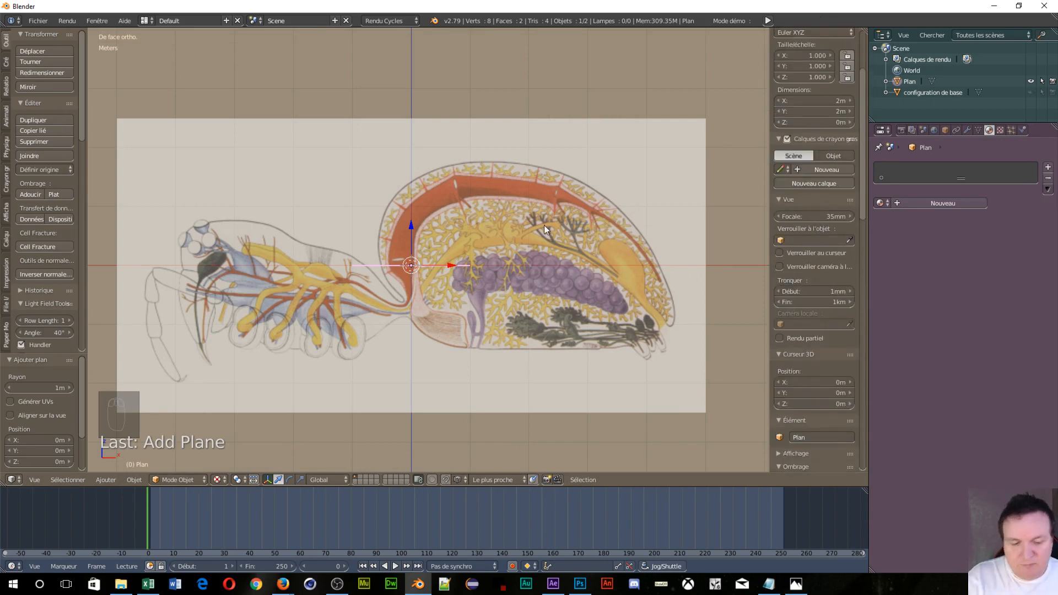
pyautogui.press('Delete')
pyautogui.click(519, 266)
# Step: Replace the plane with a new mesh cube at the scene origin
pyautogui.hotkey('shift', 'a')
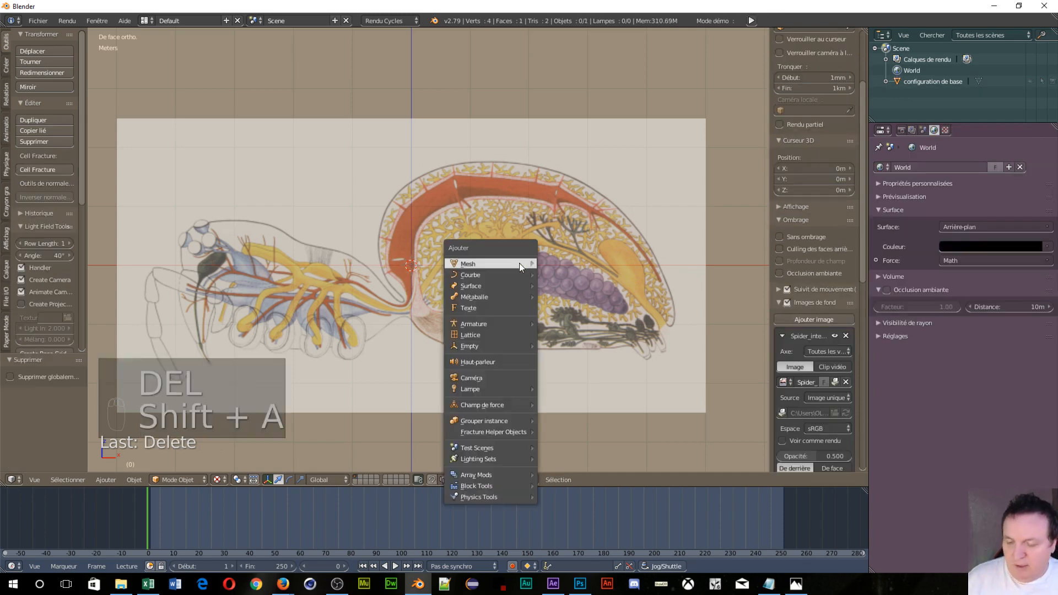
pyautogui.moveTo(519, 263)
pyautogui.click(573, 275)
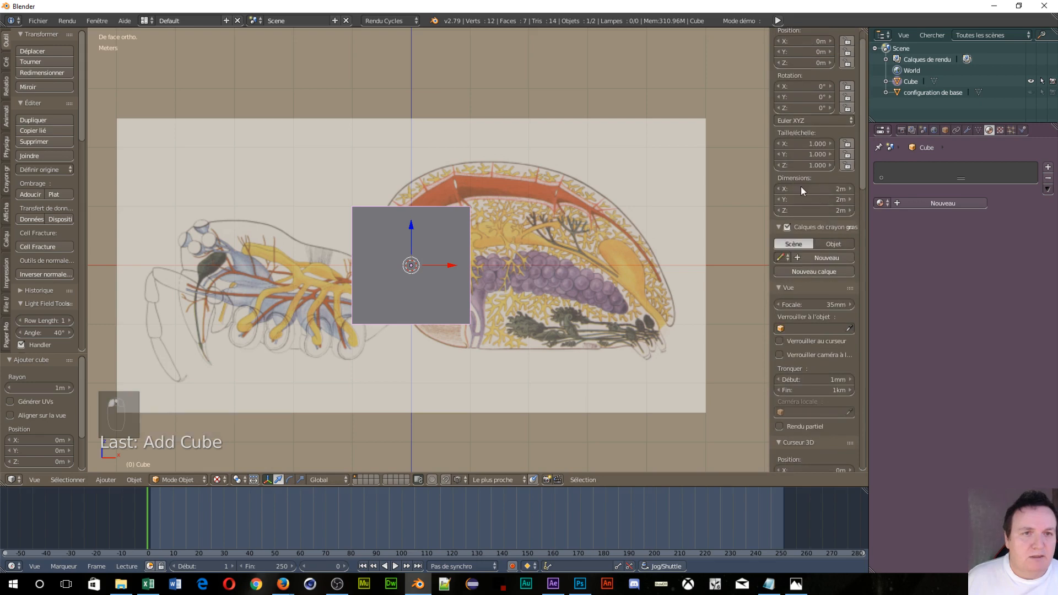
# Step: Set the cube's X, Y and Z dimensions to 15 cm each
pyautogui.click(807, 188)
pyautogui.write('15cm')
pyautogui.press('Tab')
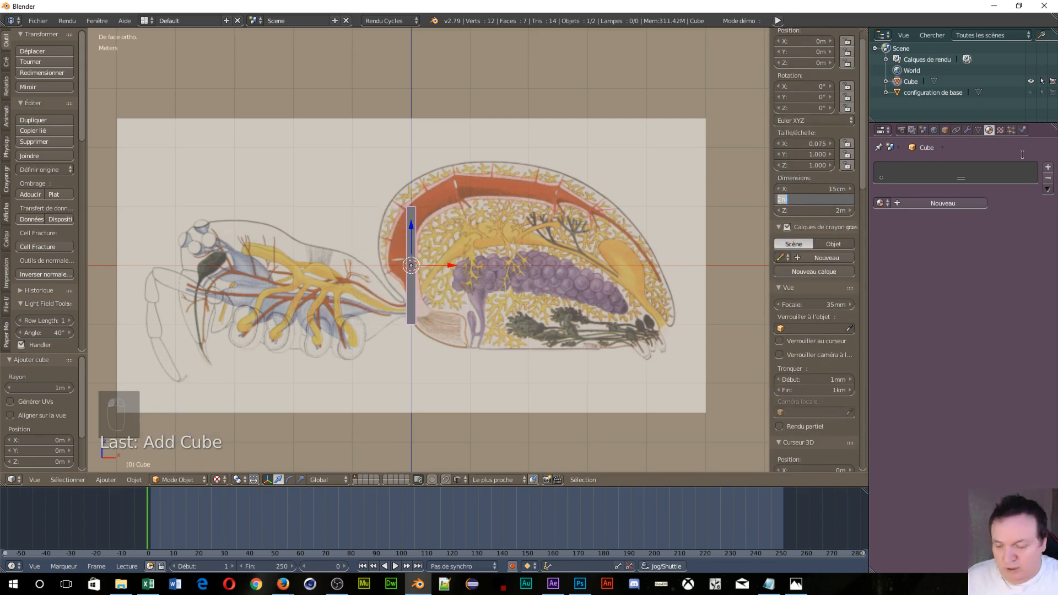
pyautogui.write('15cm')
pyautogui.press('Tab')
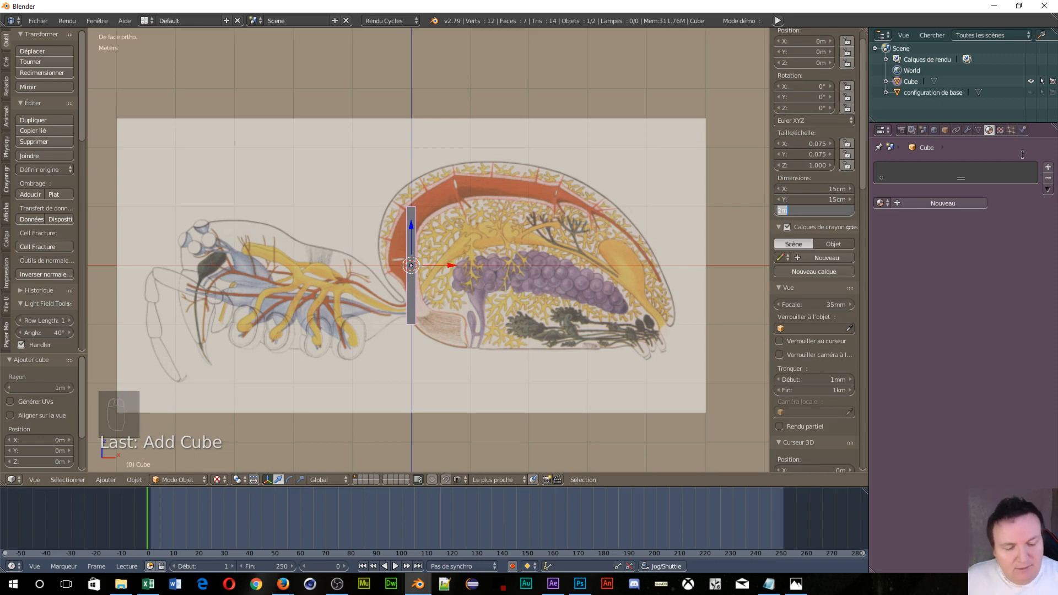
pyautogui.write('15')
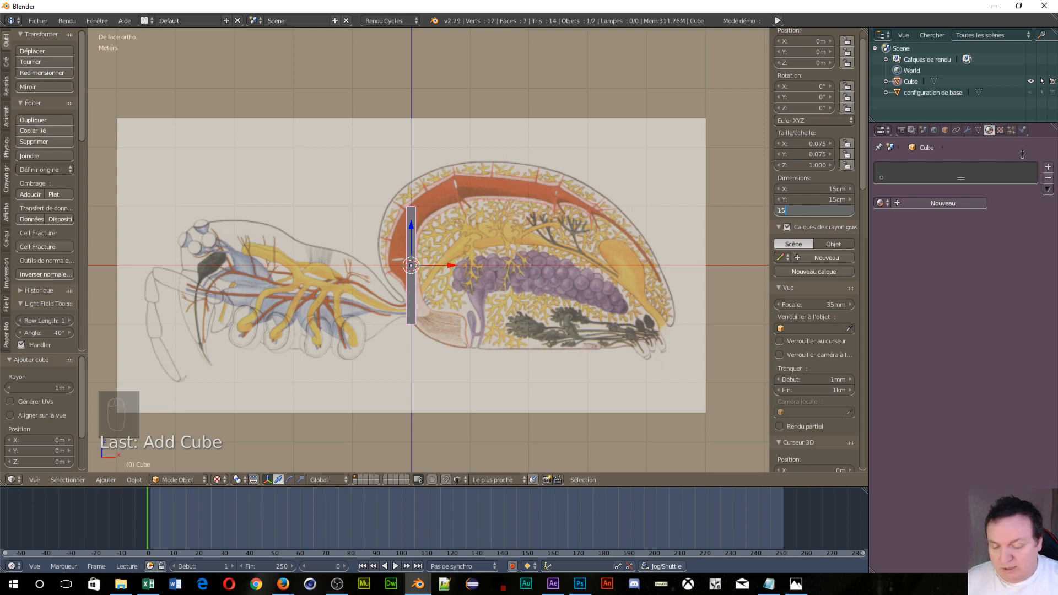
pyautogui.write('cm')
pyautogui.press('Return')
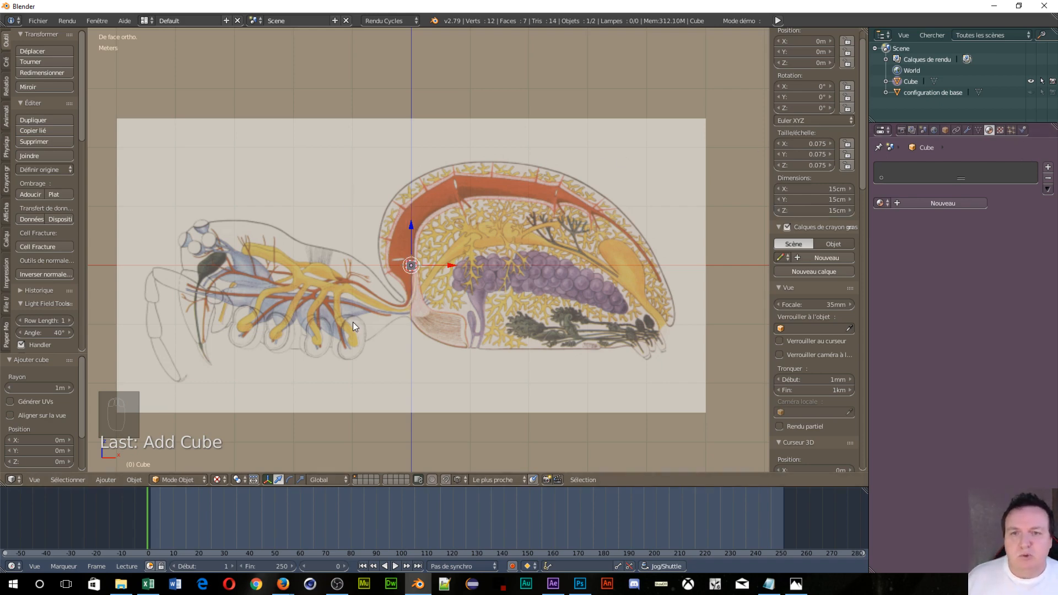
# Step: Reduce the spider background image's size to 31 cm
pyautogui.scroll(6, 352, 322)
pyautogui.scroll(-5, 407, 234)
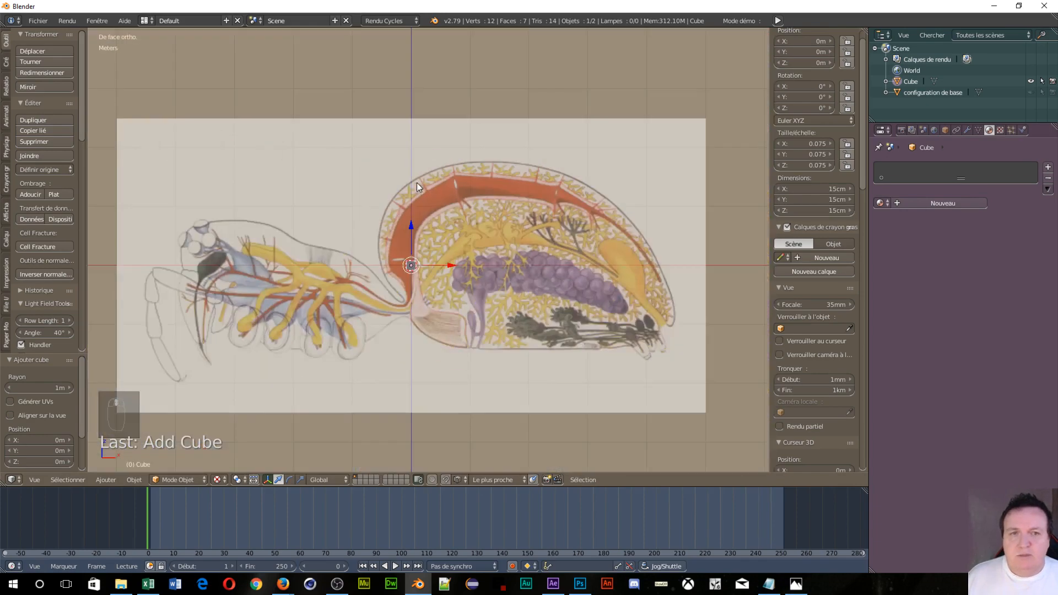
pyautogui.scroll(2, 819, 268)
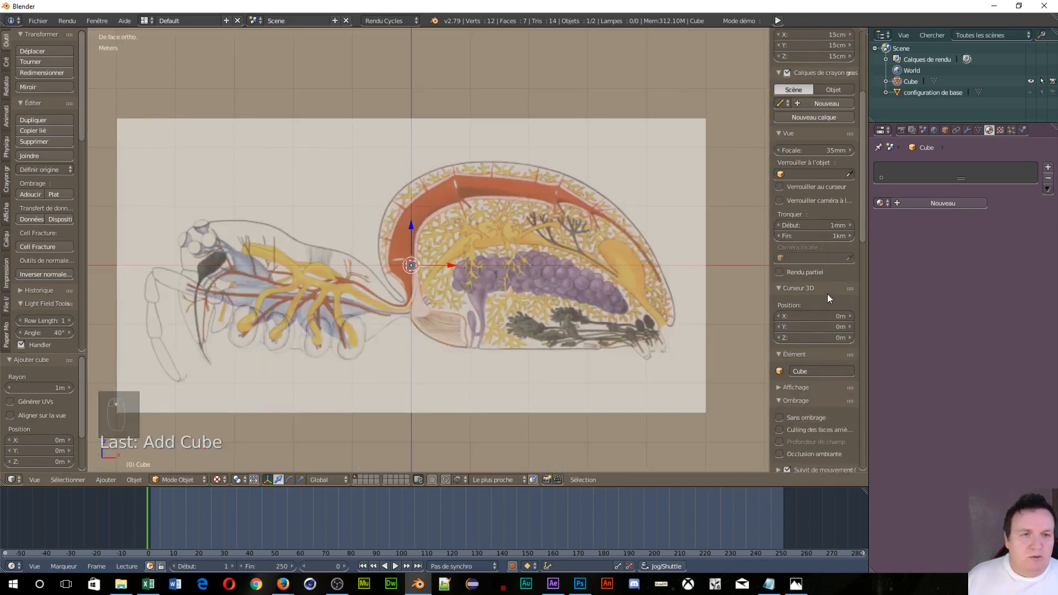
pyautogui.scroll(-15, 825, 259)
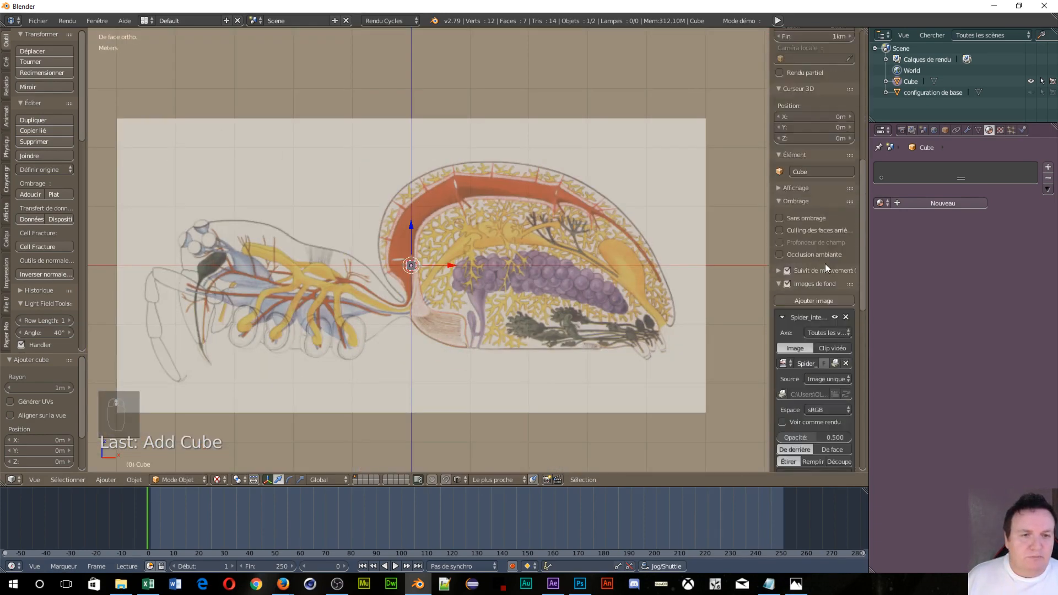
pyautogui.scroll(-2, 825, 265)
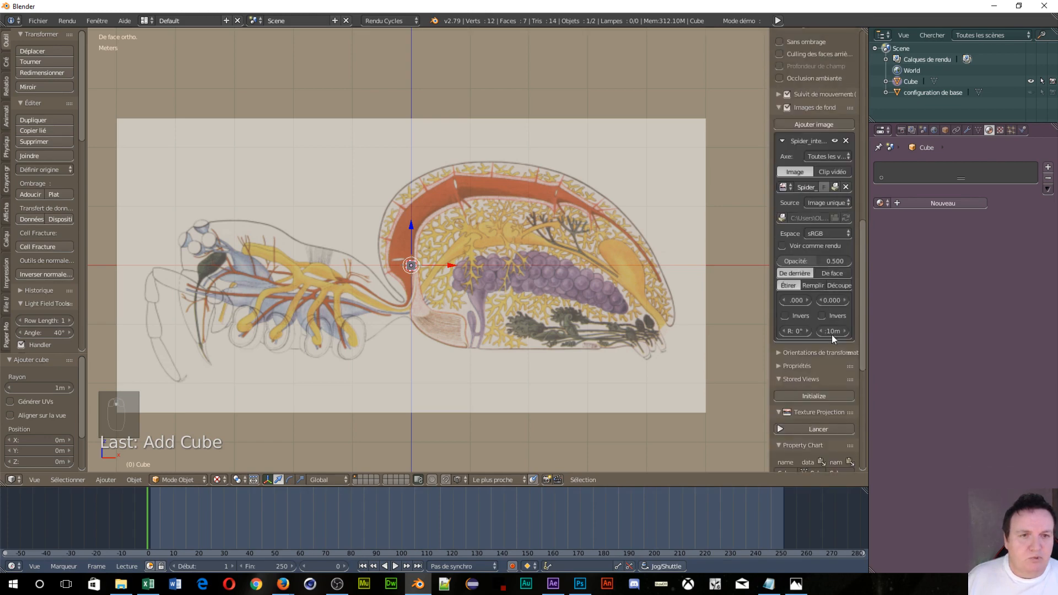
pyautogui.moveTo(821, 332); pyautogui.dragTo(766, 332)
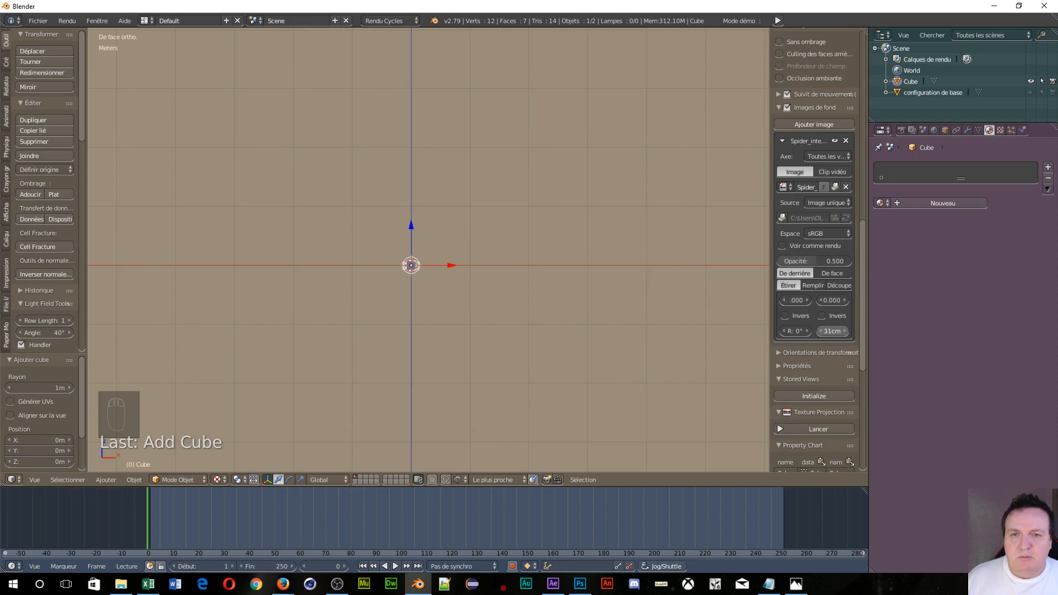
# Step: Frame the cube over the spider image in front orthographic view and display it as wireframe
pyautogui.scroll(6, 617, 363)
pyautogui.moveTo(509, 307); pyautogui.dragTo(636, 193, button='middle')
pyautogui.press('KP_1')
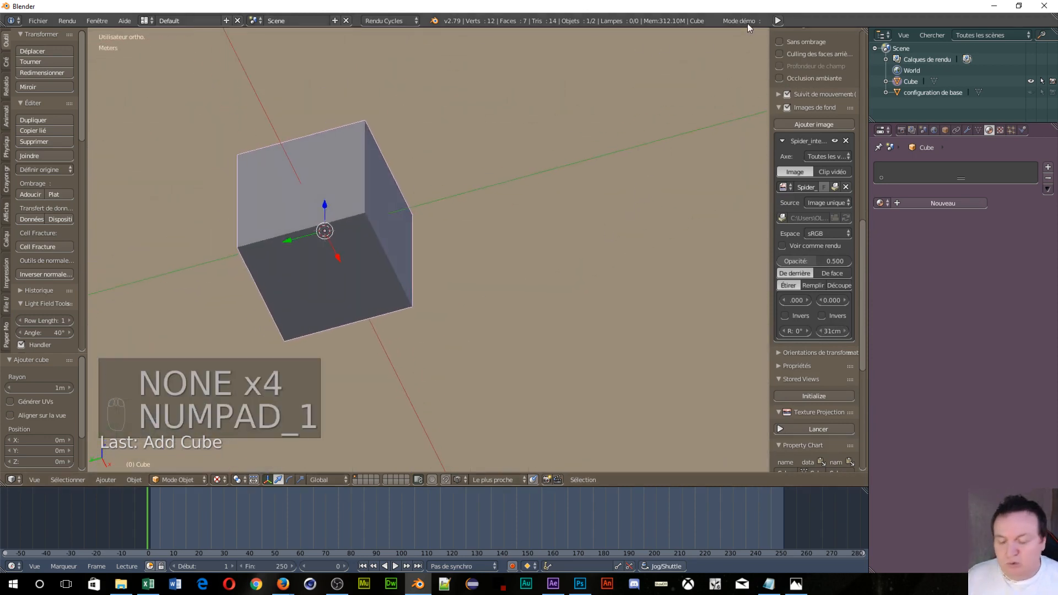
pyautogui.press('KP_1')
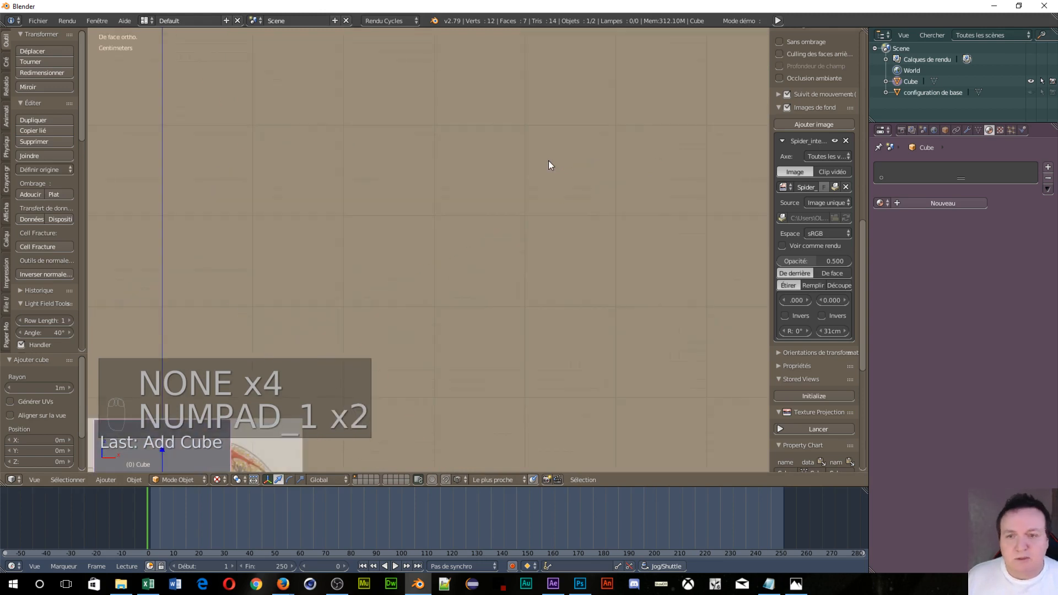
pyautogui.keyDown('shift'); pyautogui.moveTo(404, 341); pyautogui.dragTo(680, 81, button='middle'); pyautogui.keyUp('shift')
pyautogui.scroll(5, 604, 313)
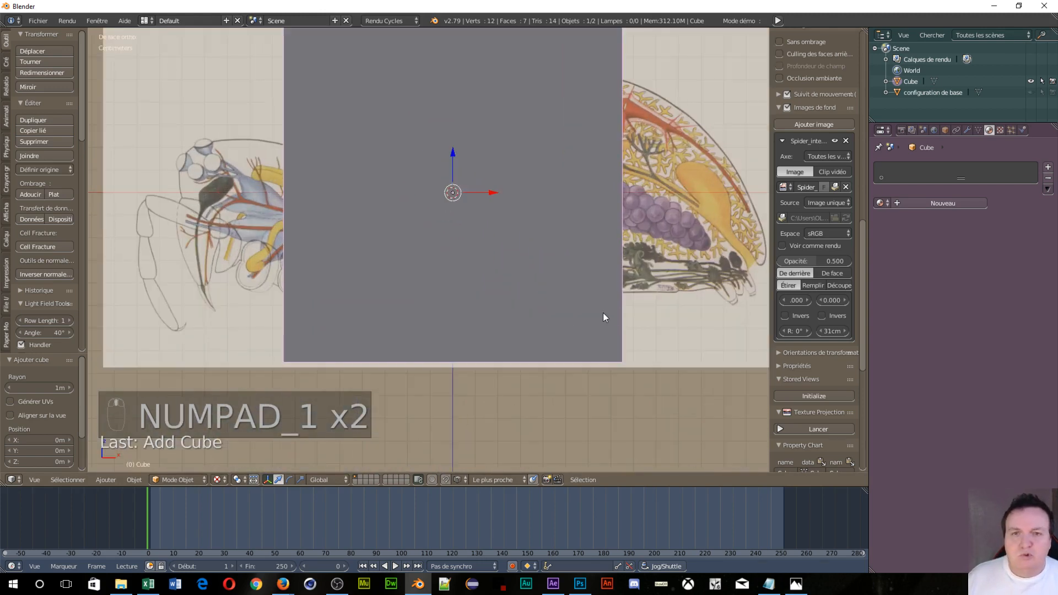
pyautogui.keyDown('shift'); pyautogui.moveTo(602, 312); pyautogui.dragTo(568, 322, button='middle'); pyautogui.keyUp('shift')
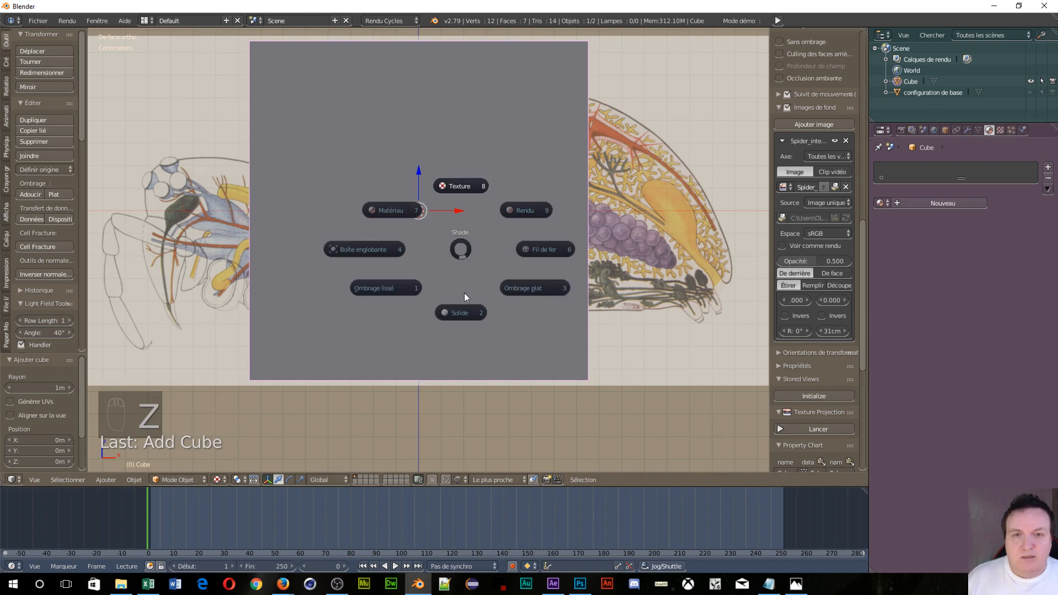
pyautogui.click(571, 250)
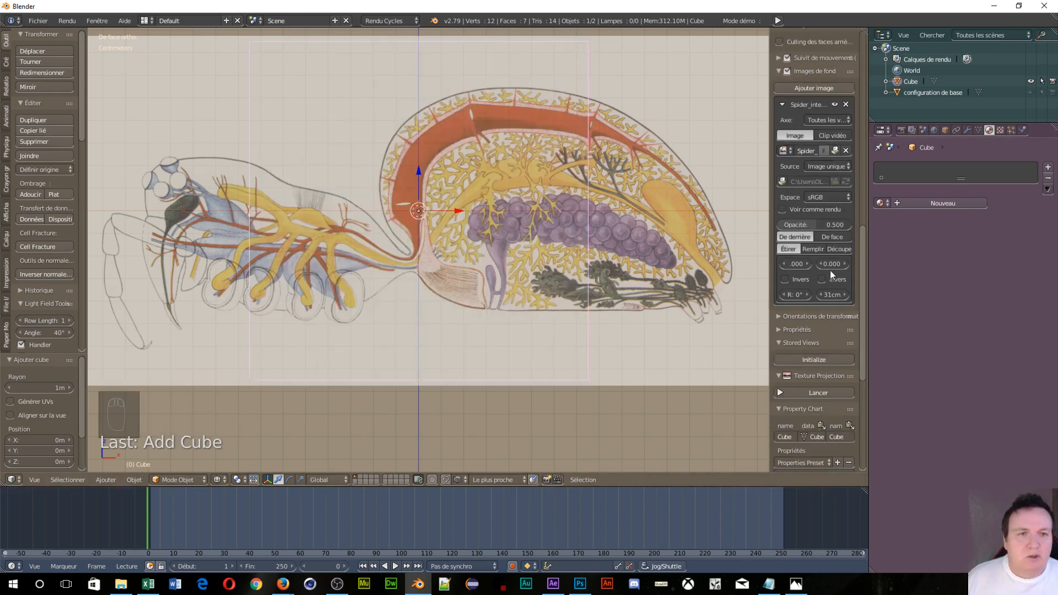
# Step: Fit the background spider to the cube's width by trying image sizes of 16 and 17 cm and settling on 16.8 cm
pyautogui.moveTo(817, 296); pyautogui.dragTo(862, 295)
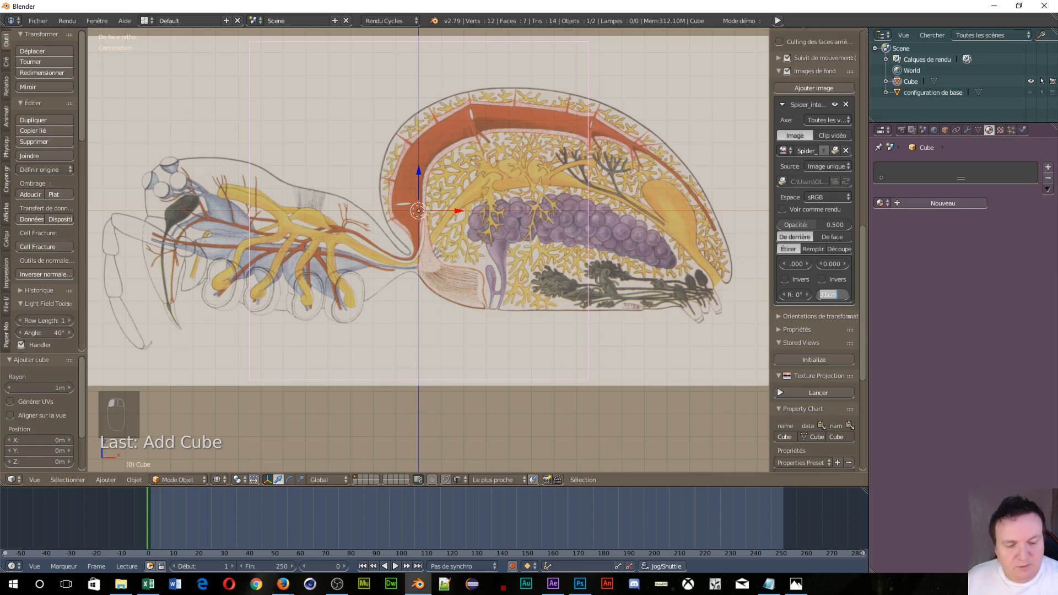
pyautogui.write('16')
pyautogui.press('Return')
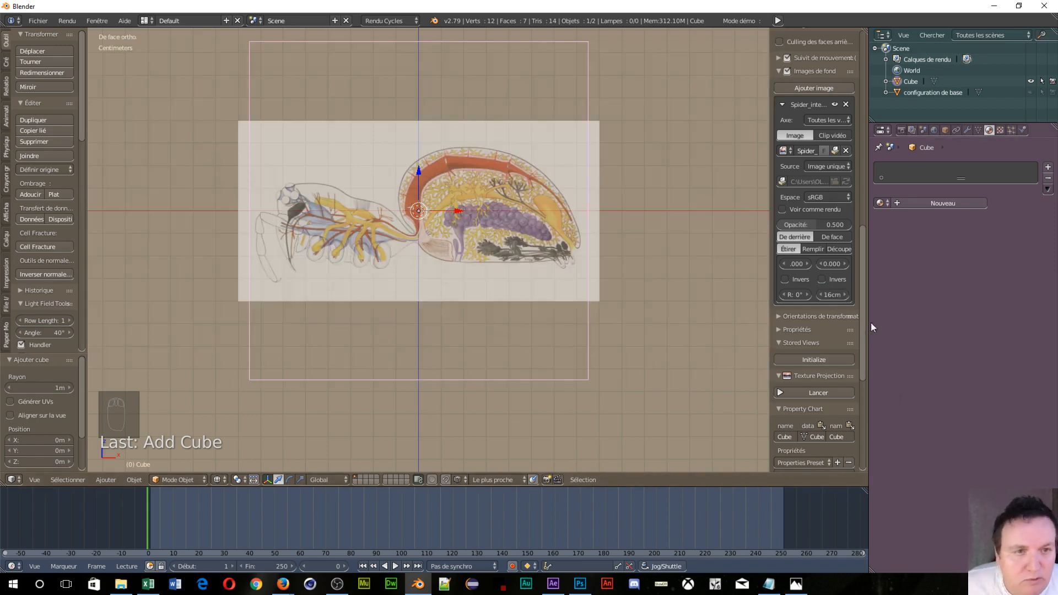
pyautogui.click(830, 294)
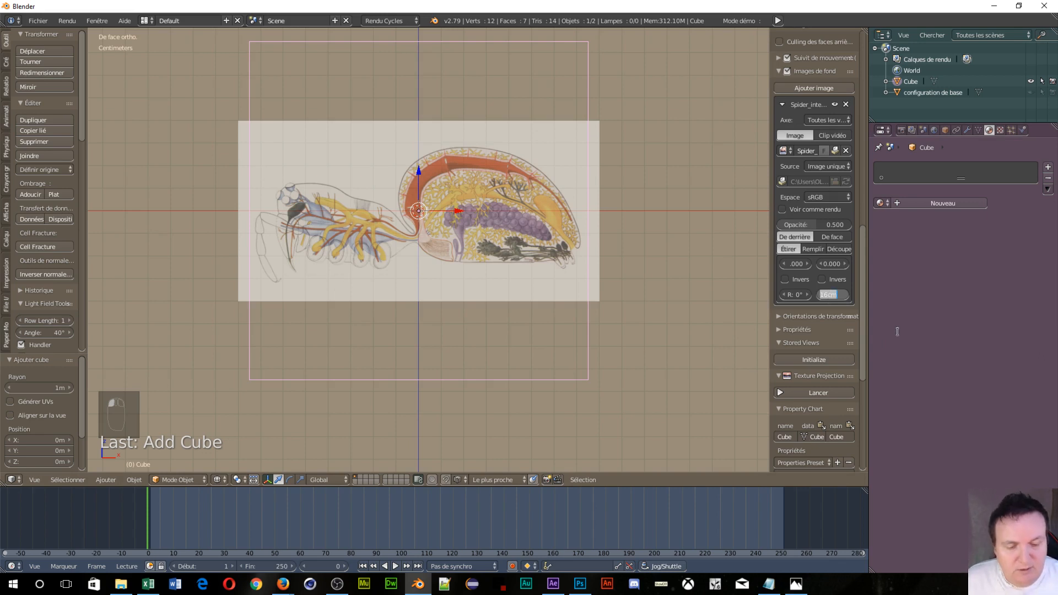
pyautogui.write('17')
pyautogui.press('Return')
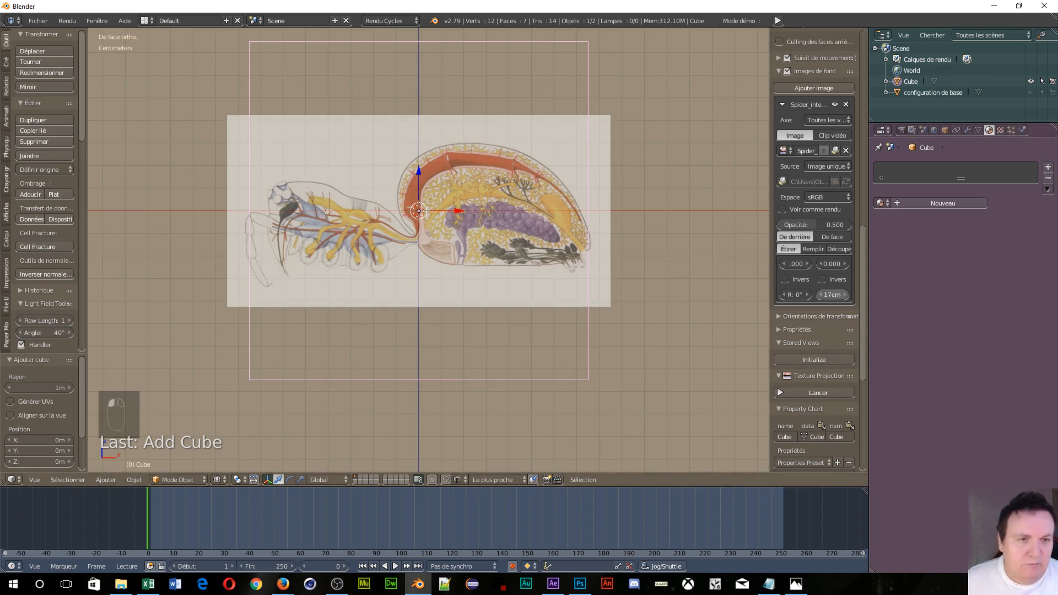
pyautogui.click(834, 294)
pyautogui.write('16.8')
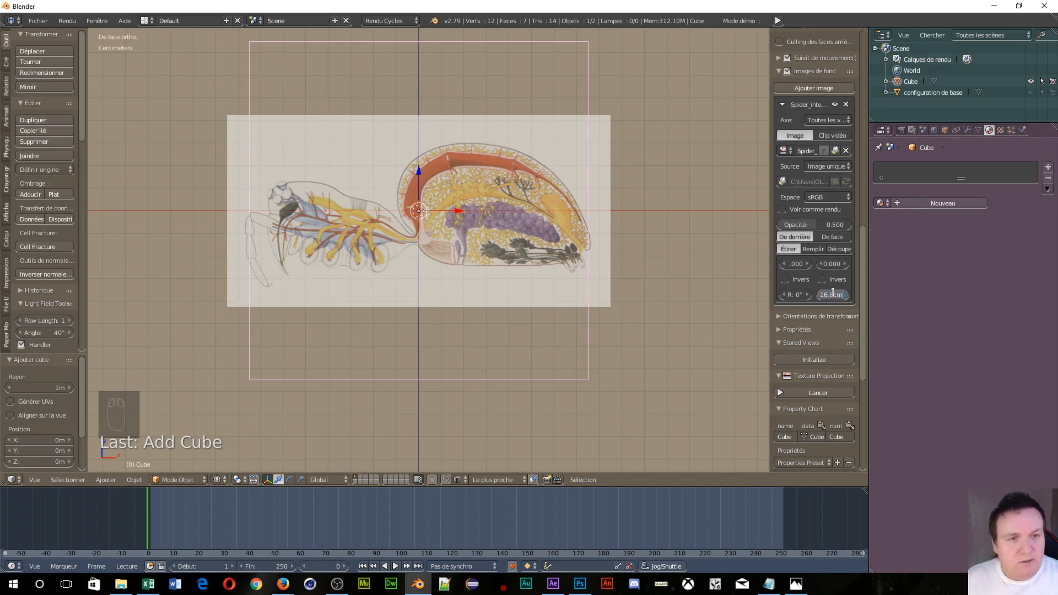
pyautogui.press('Return')
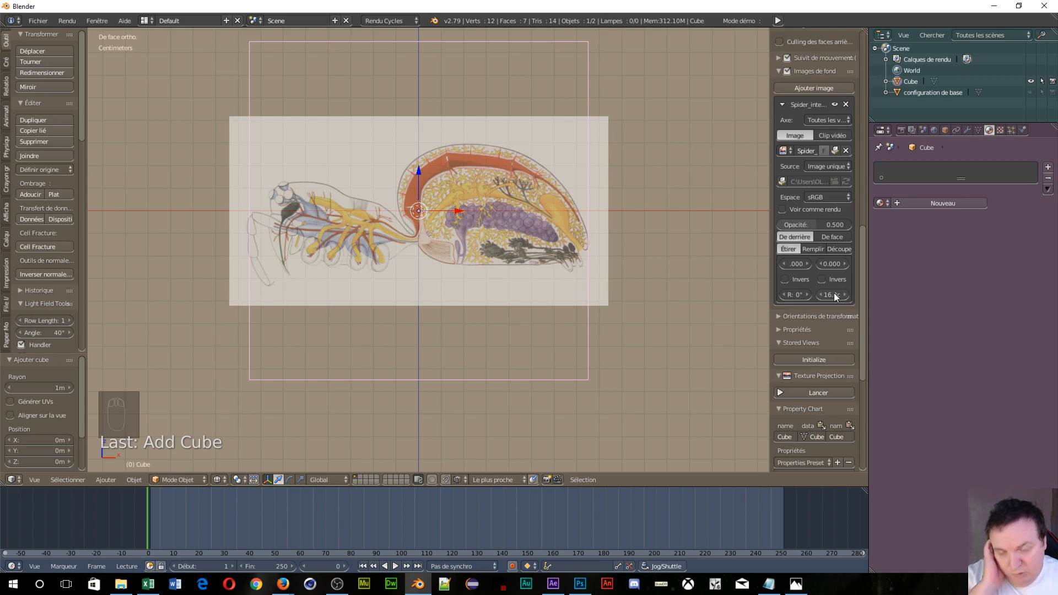
pyautogui.scroll(3, 626, 247)
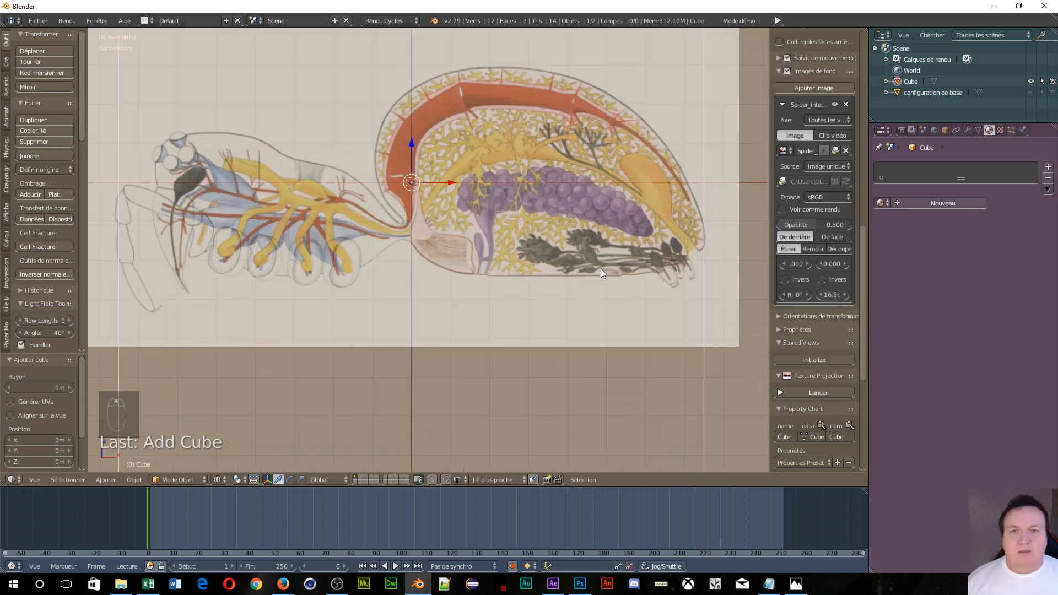
pyautogui.scroll(-3, 600, 269)
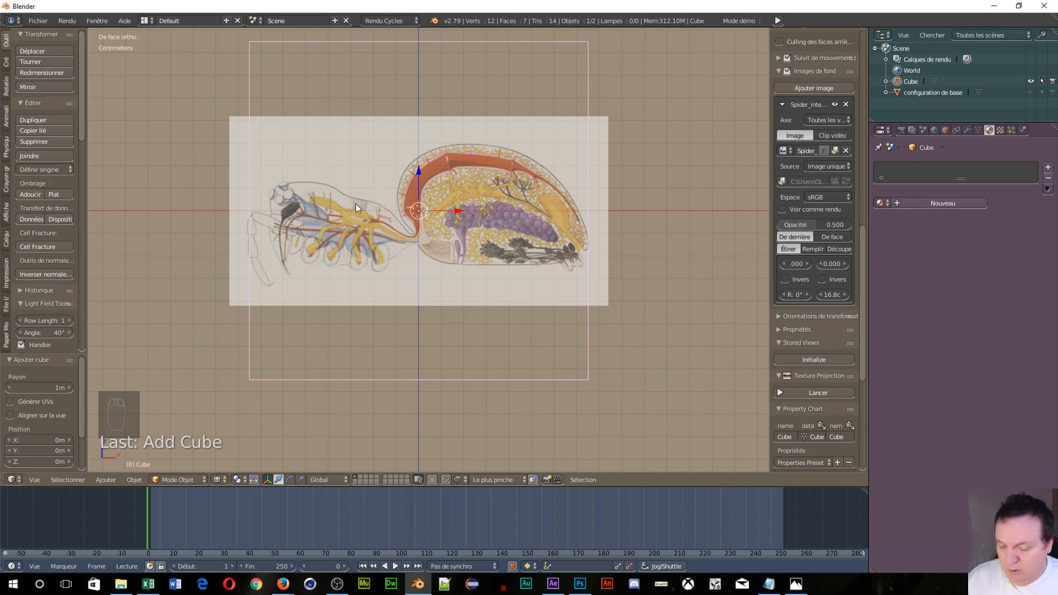
# Step: Switch the 3D view back to solid shading and delete the reference cube
pyautogui.press('z')
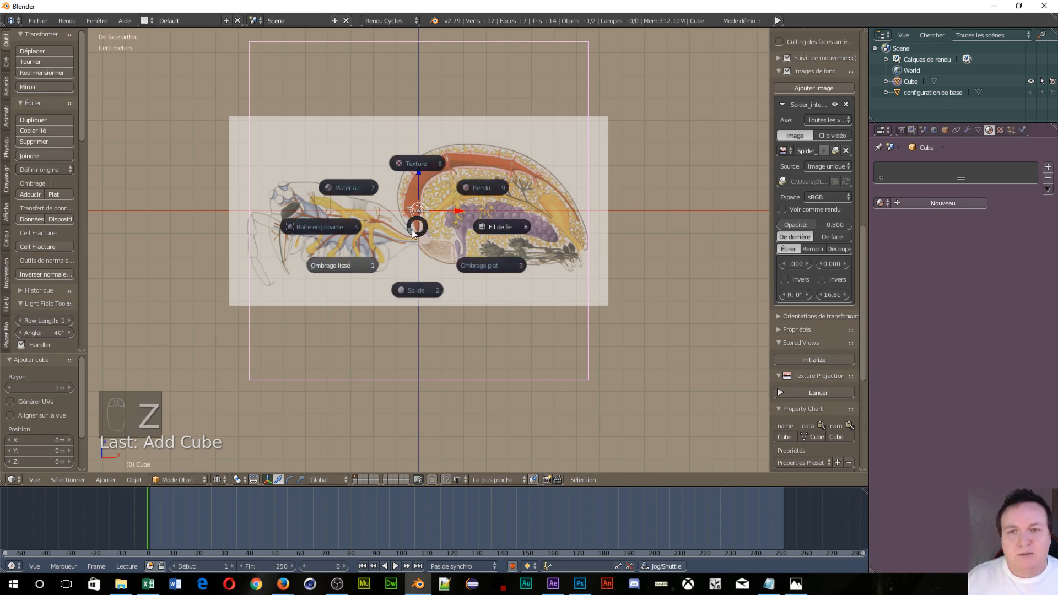
pyautogui.click(424, 291)
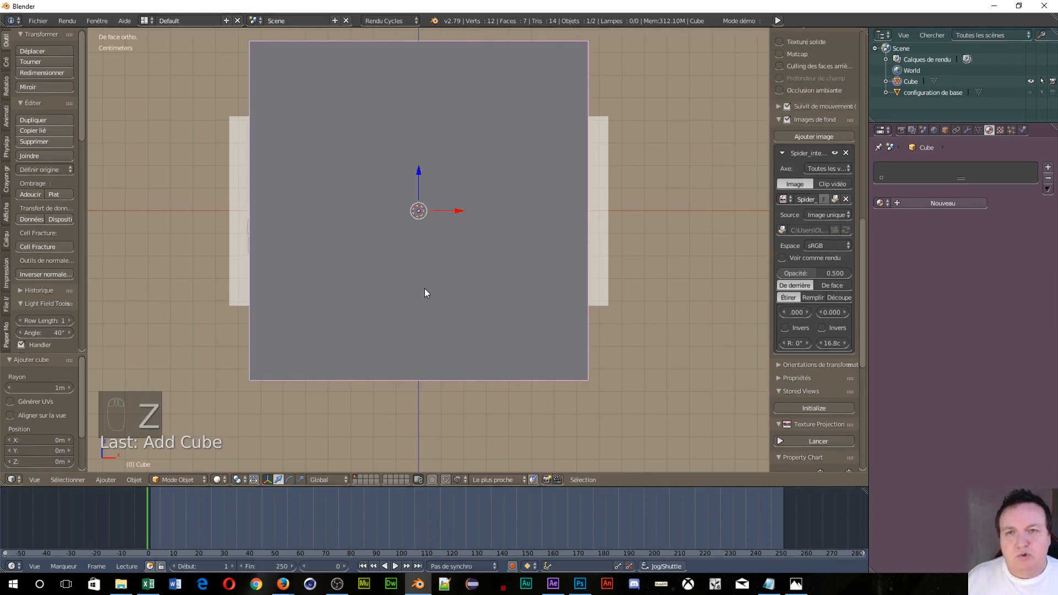
pyautogui.press('x')
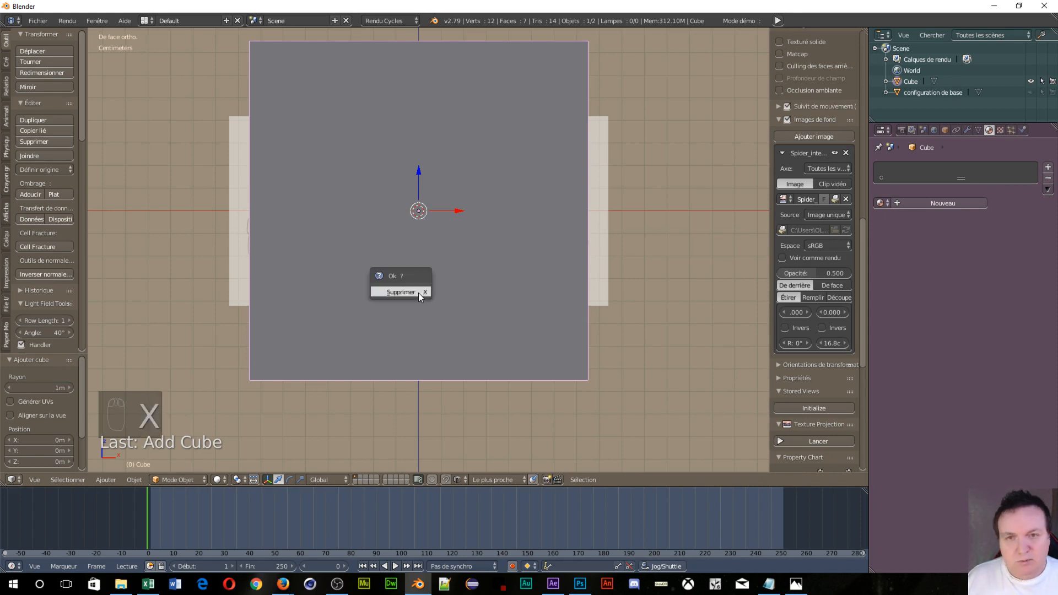
pyautogui.click(418, 293)
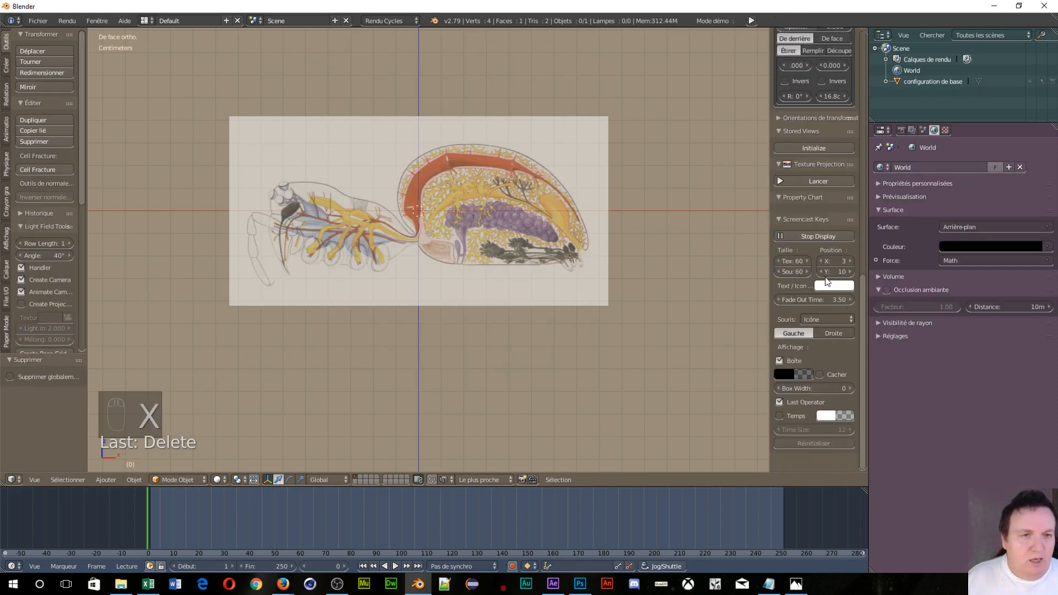
# Step: Set the background image's opacity to 0.760 and its vertical offset to 0.090 so it sits above the X axis
pyautogui.scroll(2, 838, 214)
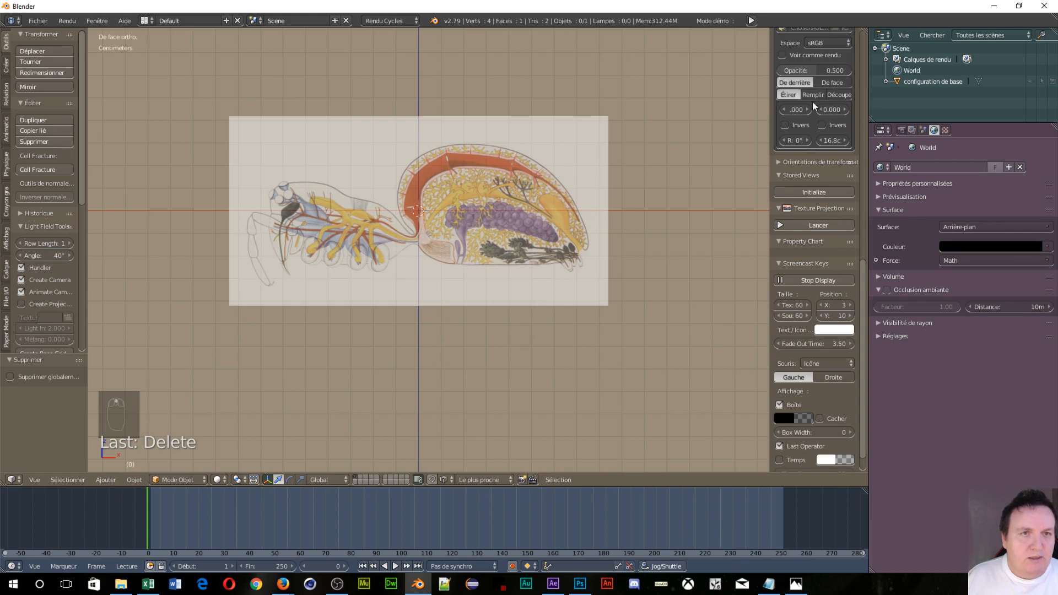
pyautogui.moveTo(819, 72); pyautogui.dragTo(838, 72)
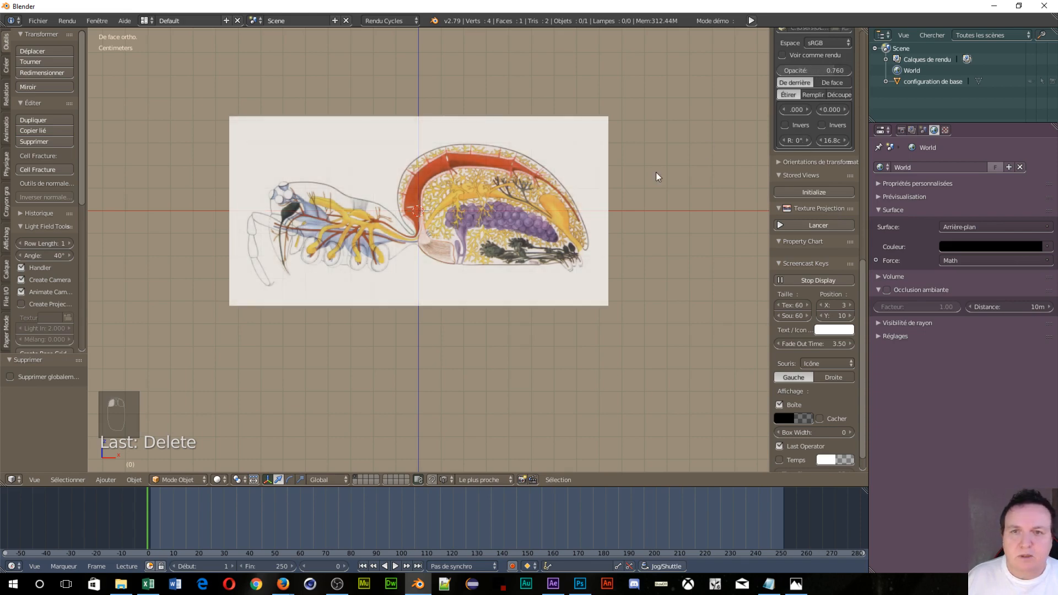
pyautogui.scroll(2, 408, 216)
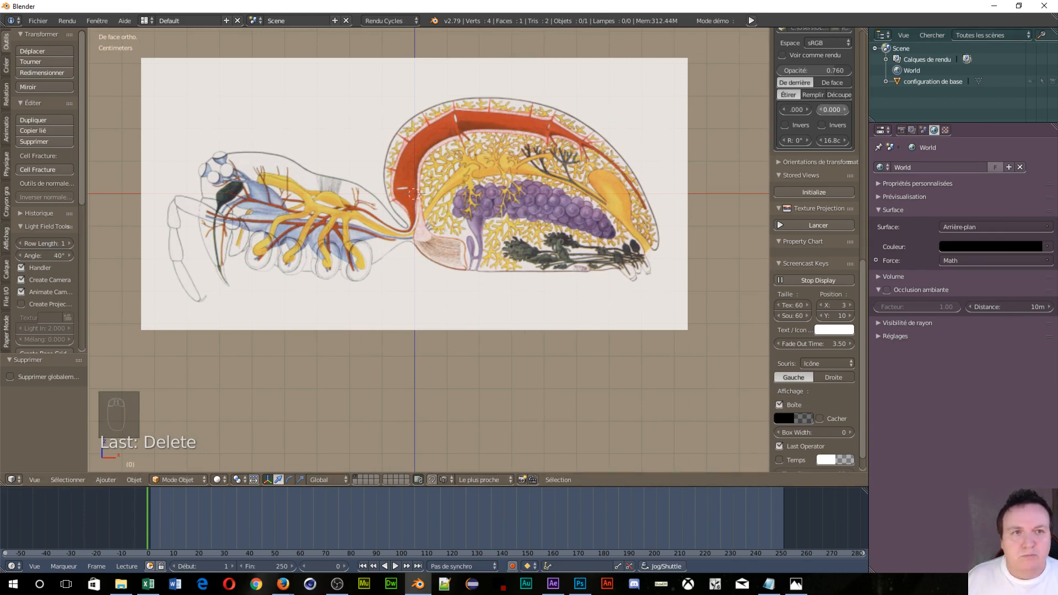
pyautogui.moveTo(832, 109); pyautogui.dragTo(847, 109)
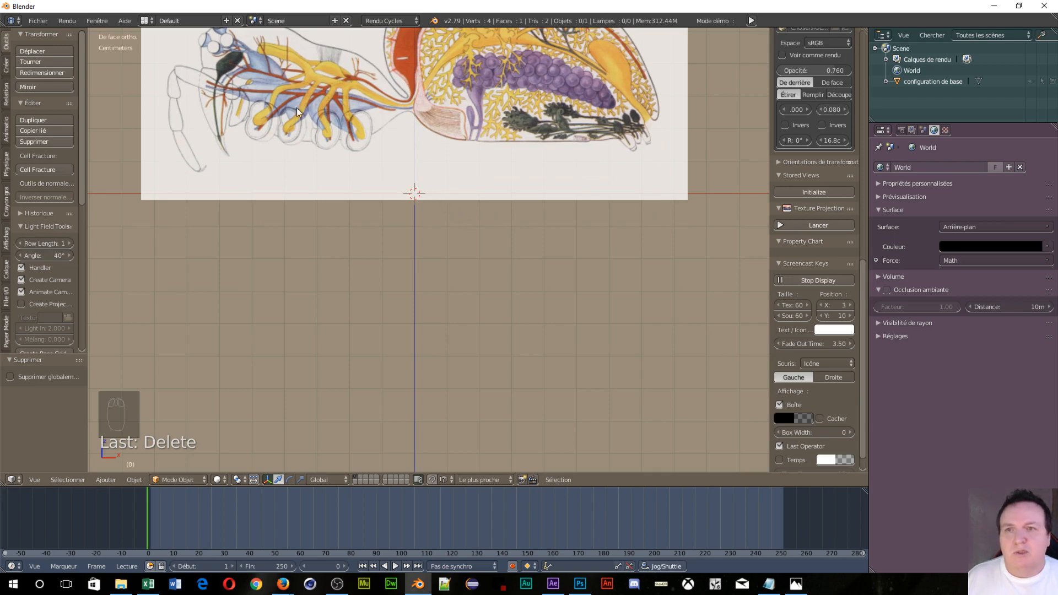
pyautogui.keyDown('shift'); pyautogui.moveTo(345, 177); pyautogui.dragTo(315, 347, button='middle'); pyautogui.keyUp('shift')
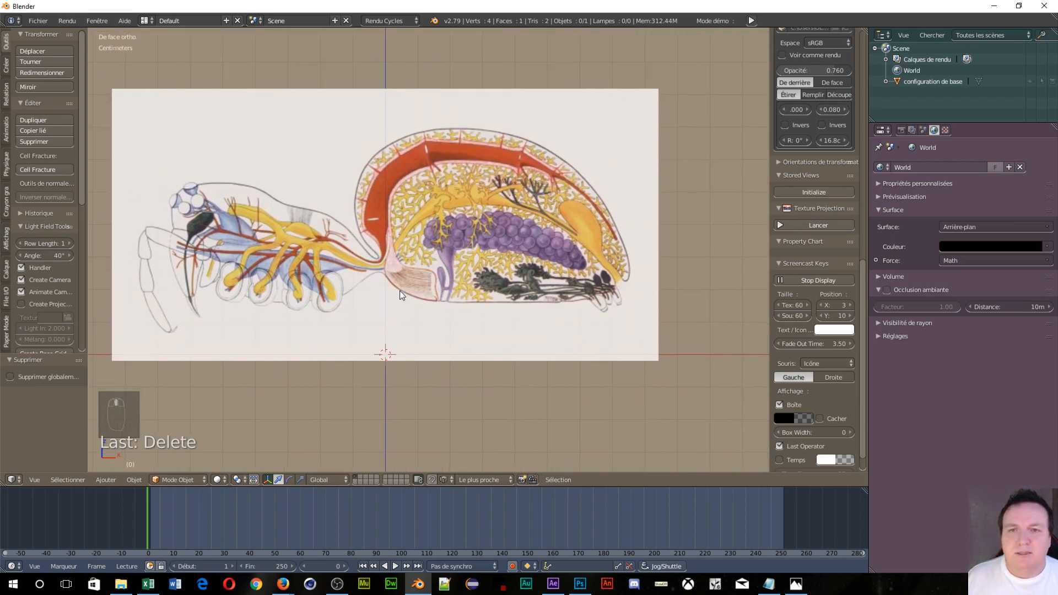
pyautogui.moveTo(843, 113); pyautogui.dragTo(843, 113)
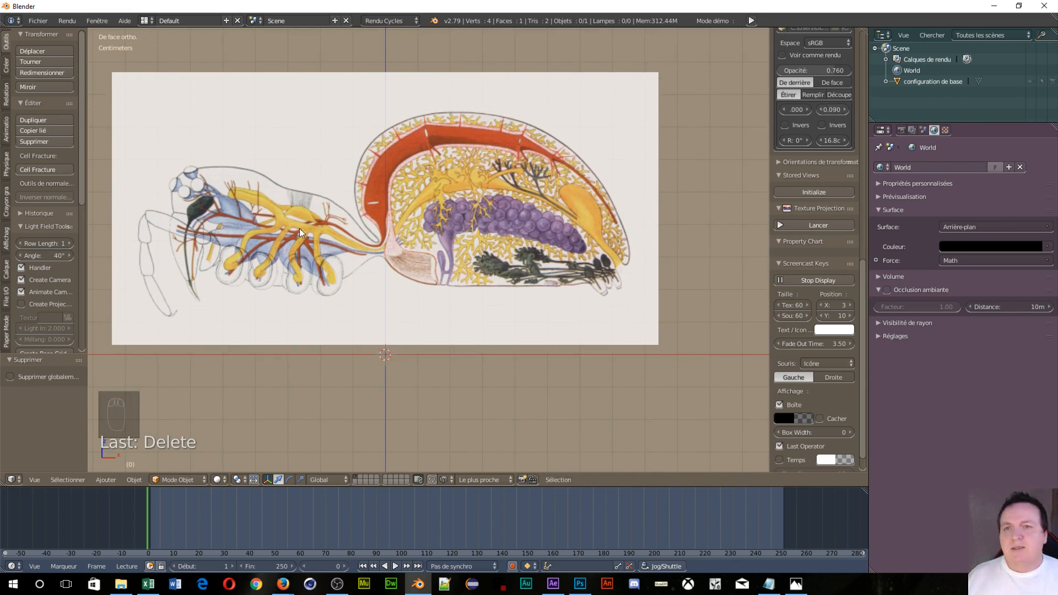
pyautogui.scroll(4, 301, 231)
pyautogui.keyDown('shift'); pyautogui.moveTo(257, 262); pyautogui.dragTo(593, 326, button='middle'); pyautogui.keyUp('shift')
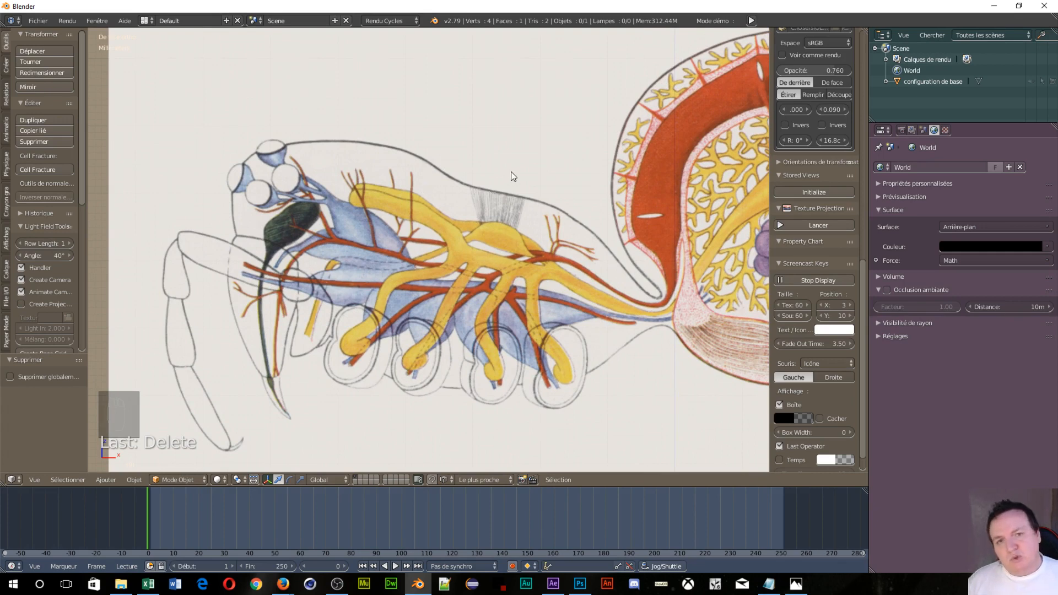
# Step: Add a UV sphere at the scene origin in front view as the base mesh for the spider's front body
pyautogui.scroll(-4, 554, 136)
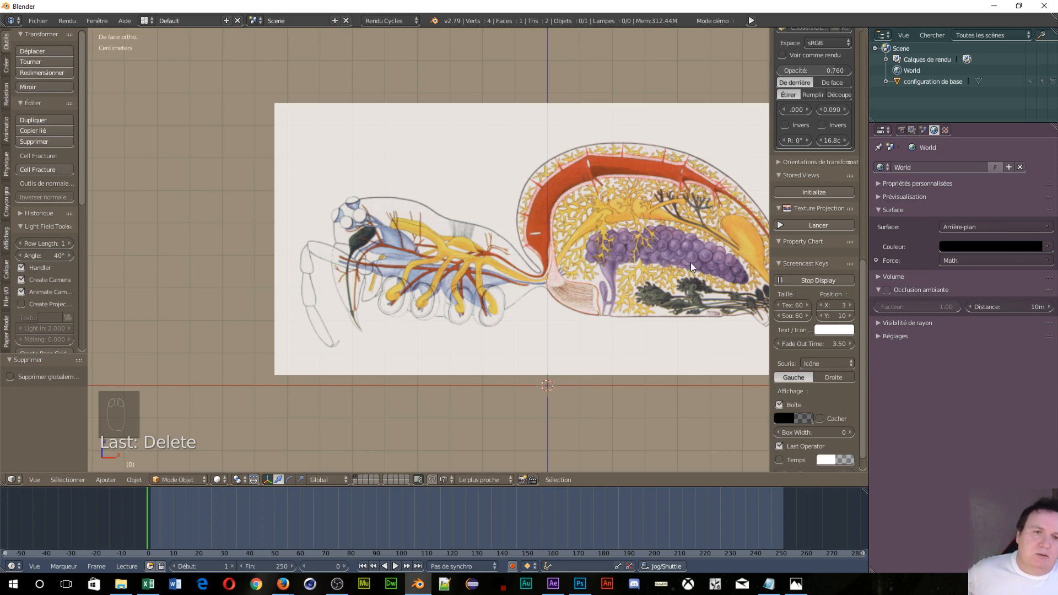
pyautogui.scroll(-2, 671, 255)
pyautogui.scroll(8, 645, 259)
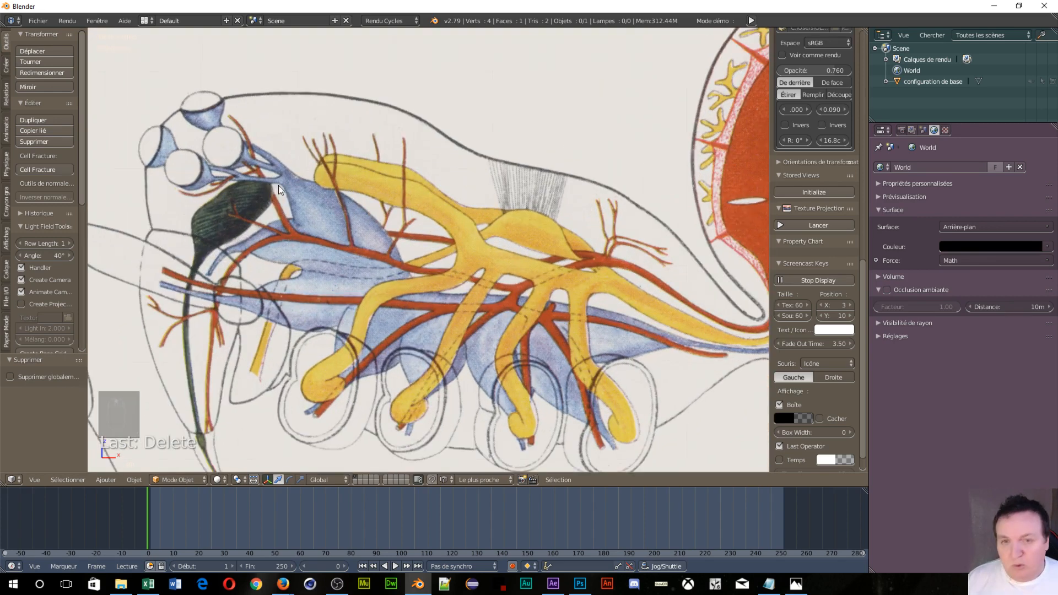
pyautogui.scroll(-4, 388, 185)
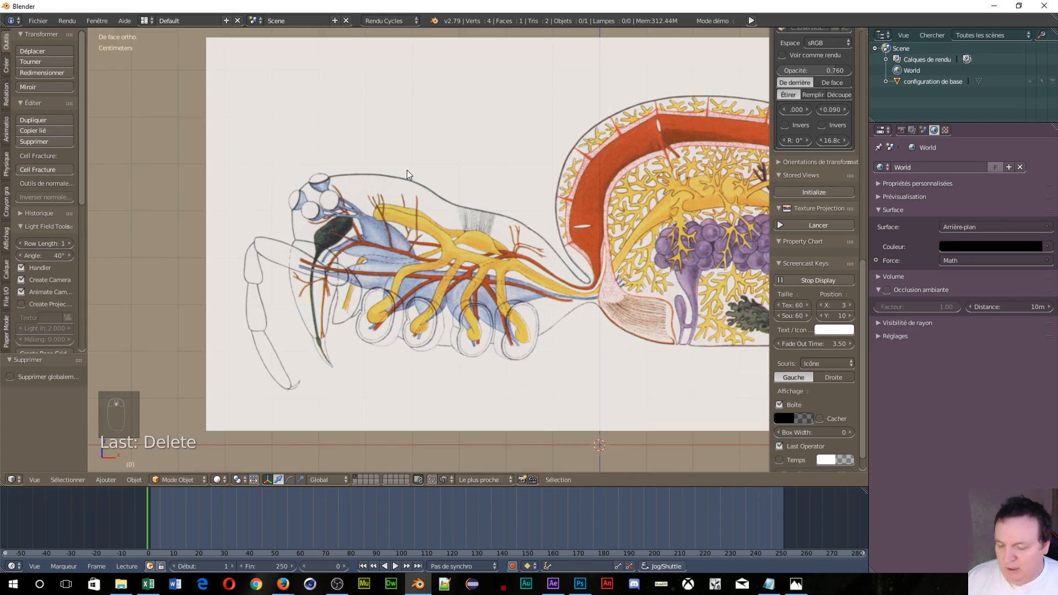
pyautogui.hotkey('shift', 'a')
pyautogui.moveTo(583, 292)
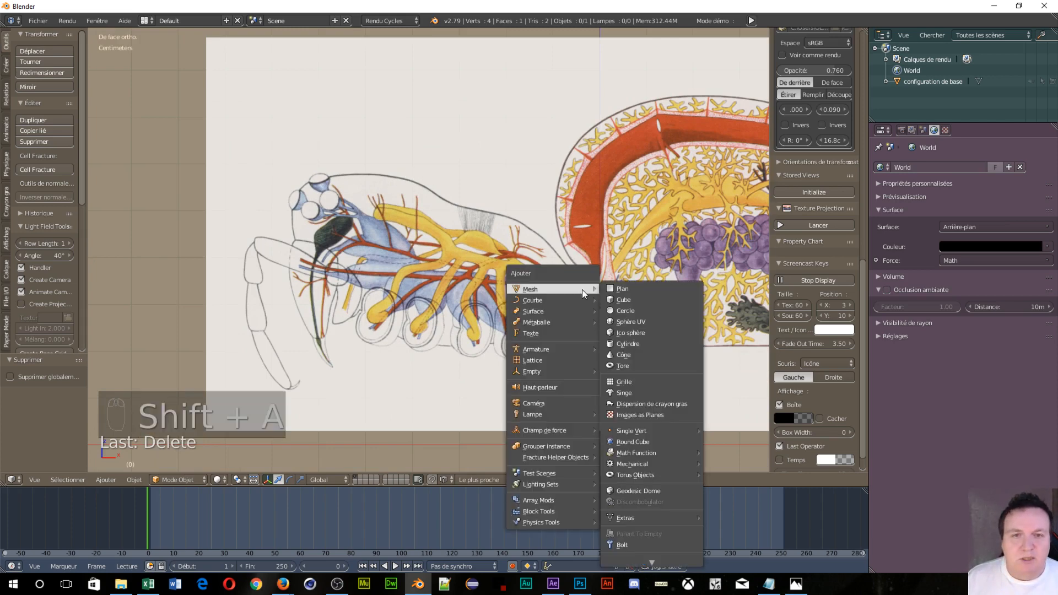
pyautogui.click(642, 321)
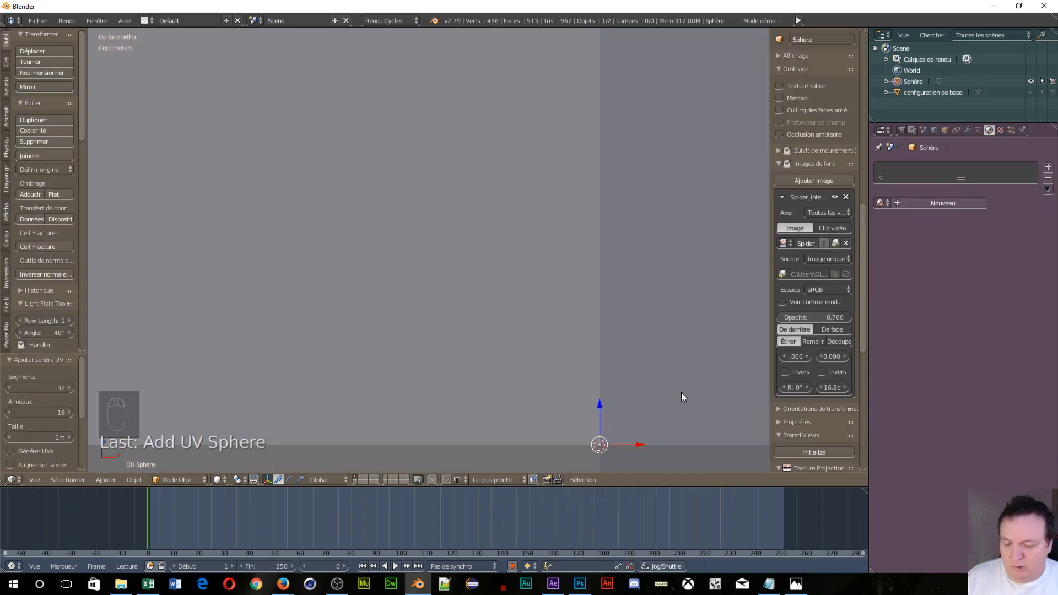
# Step: Scale the sphere down to slightly less than the length of the spider's front body in the background image
pyautogui.press('s')
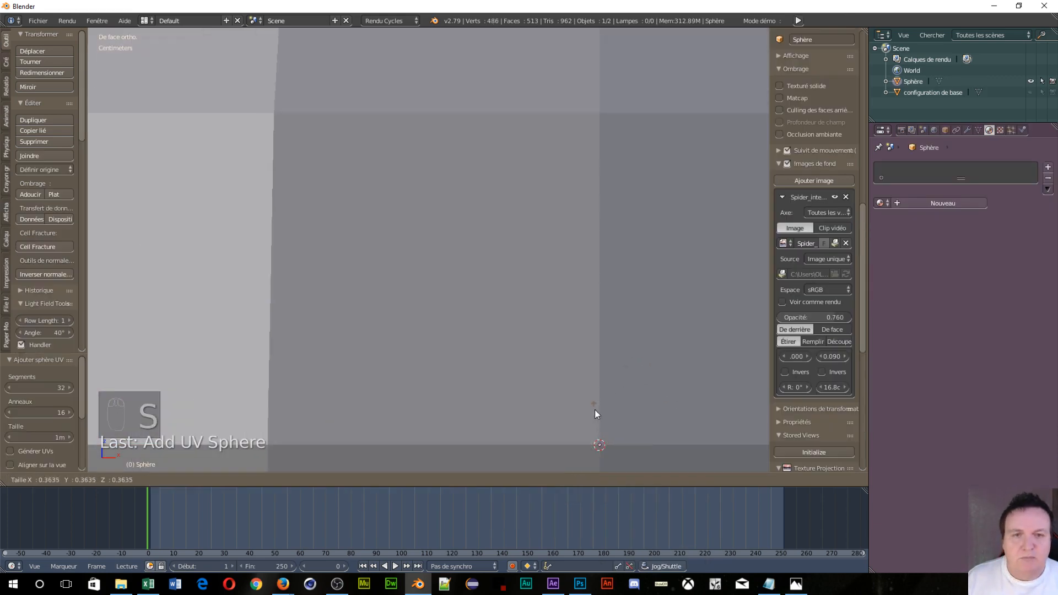
pyautogui.click(597, 411)
pyautogui.press('s')
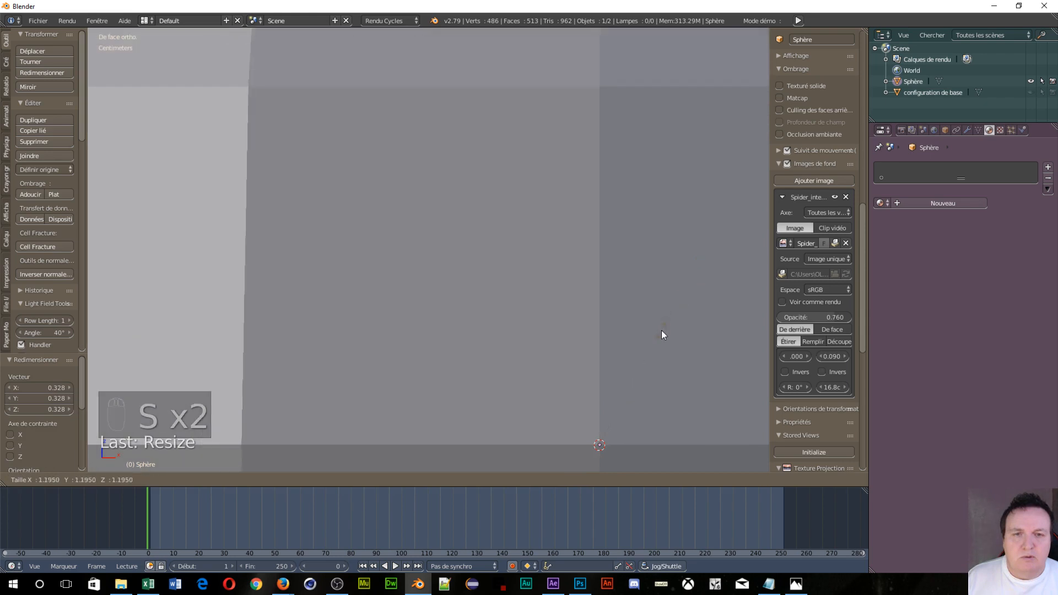
pyautogui.click(663, 228)
pyautogui.press('s')
pyautogui.click(615, 398)
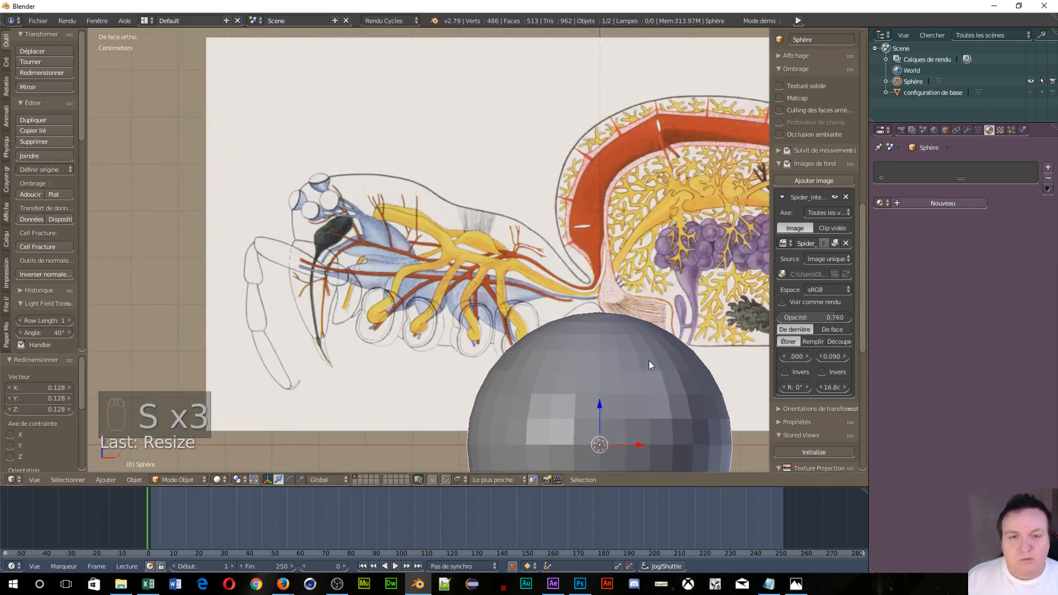
# Step: Display the sphere as wireframe and rotate it about -72.7° around the Y axis
pyautogui.press('z')
pyautogui.click(715, 365)
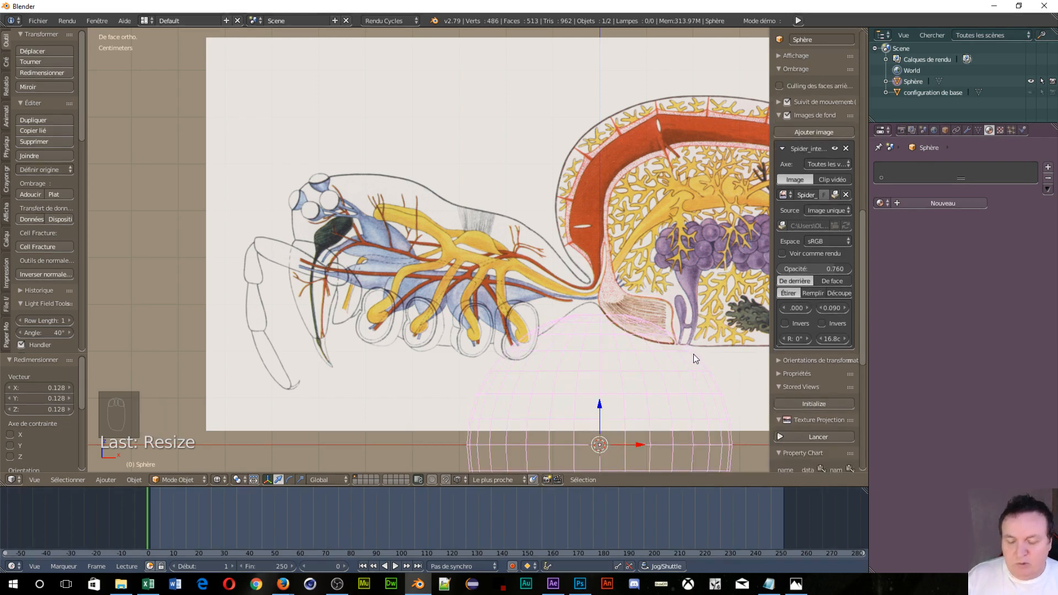
pyautogui.press('r')
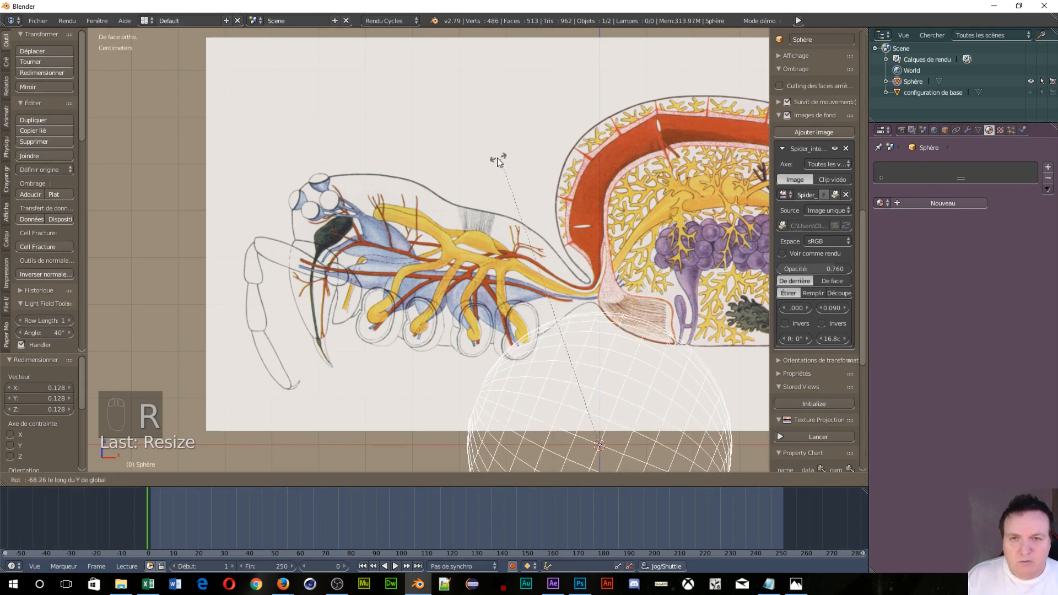
pyautogui.click(481, 173)
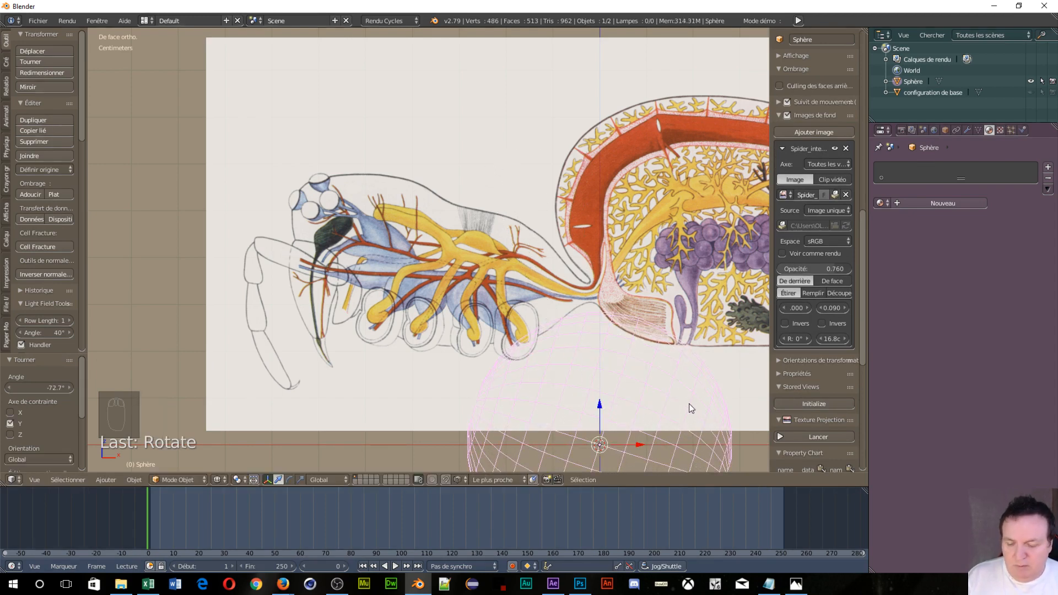
# Step: Move the sphere about -4.66 cm in X and 4.14 cm in Z onto the front body and scale it by about 0.658
pyautogui.press('g')
pyautogui.click(471, 212)
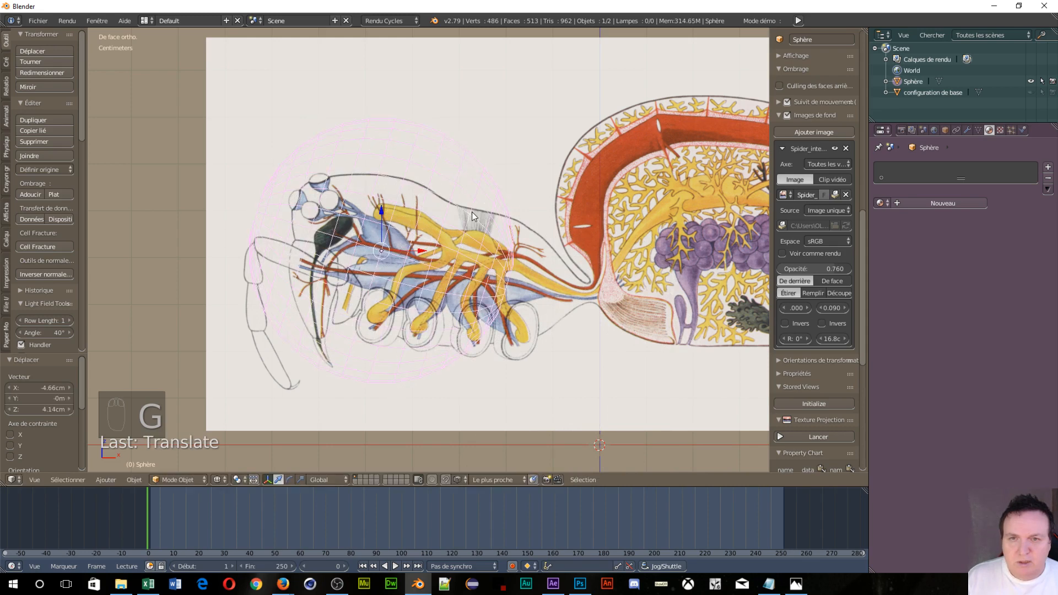
pyautogui.press('s')
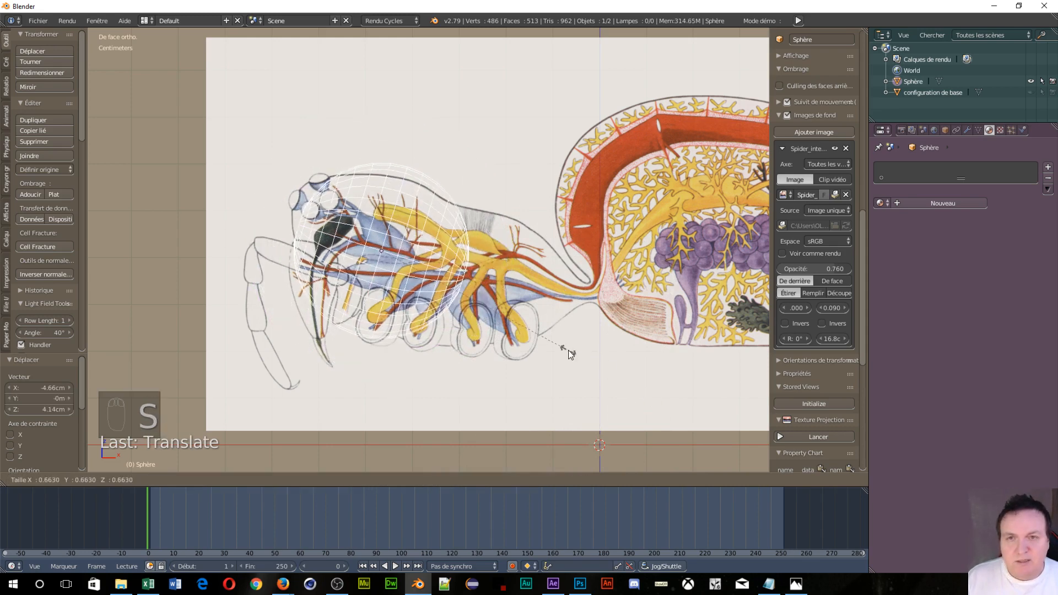
pyautogui.click(566, 347)
# Step: Put the sphere into Edit Mode and switch mesh selection to vertices
pyautogui.scroll(3, 408, 235)
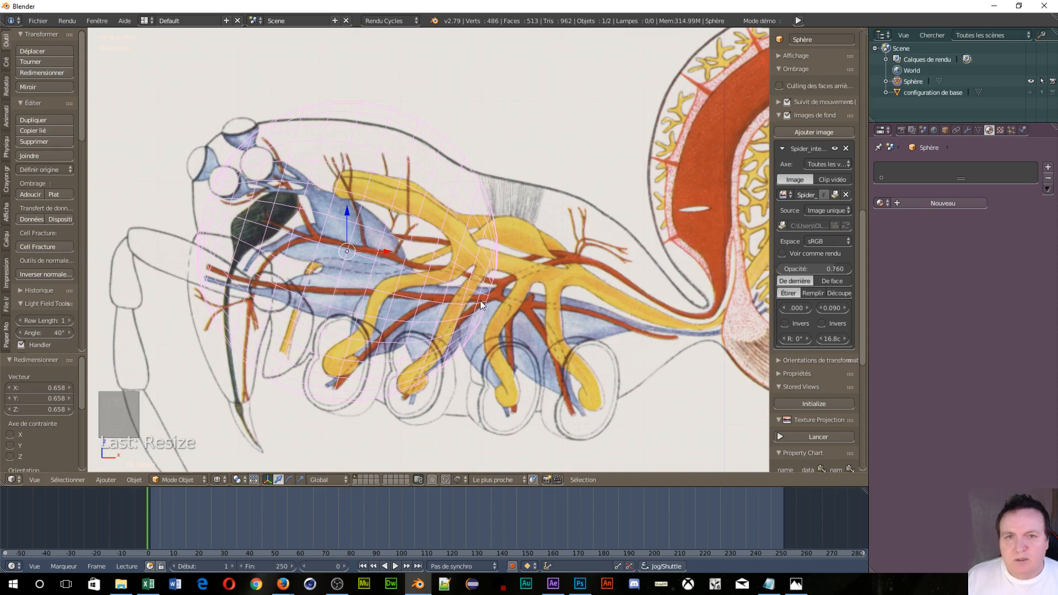
pyautogui.press('Tab')
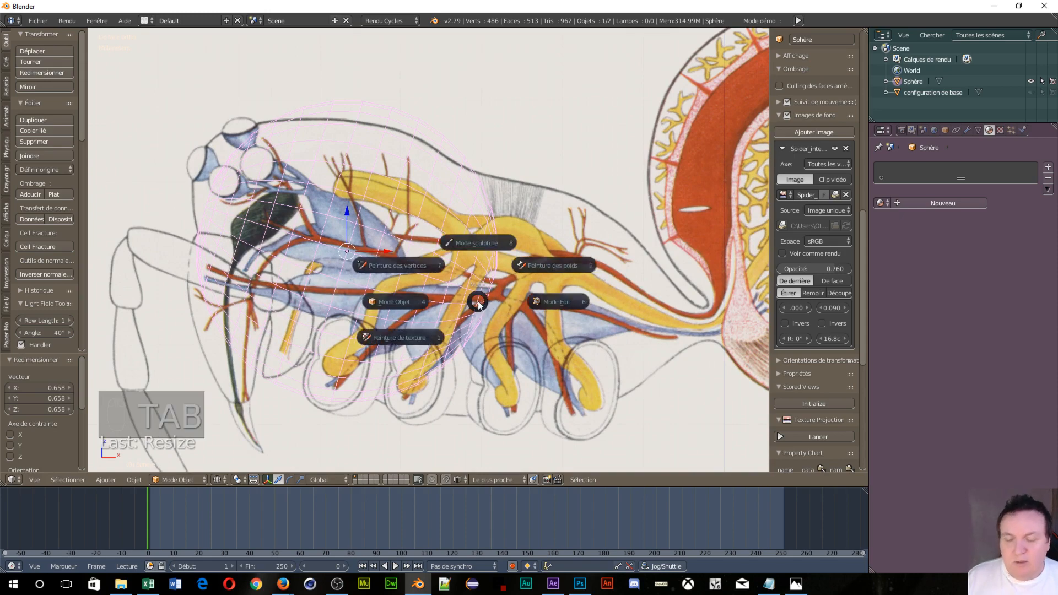
pyautogui.click(563, 302)
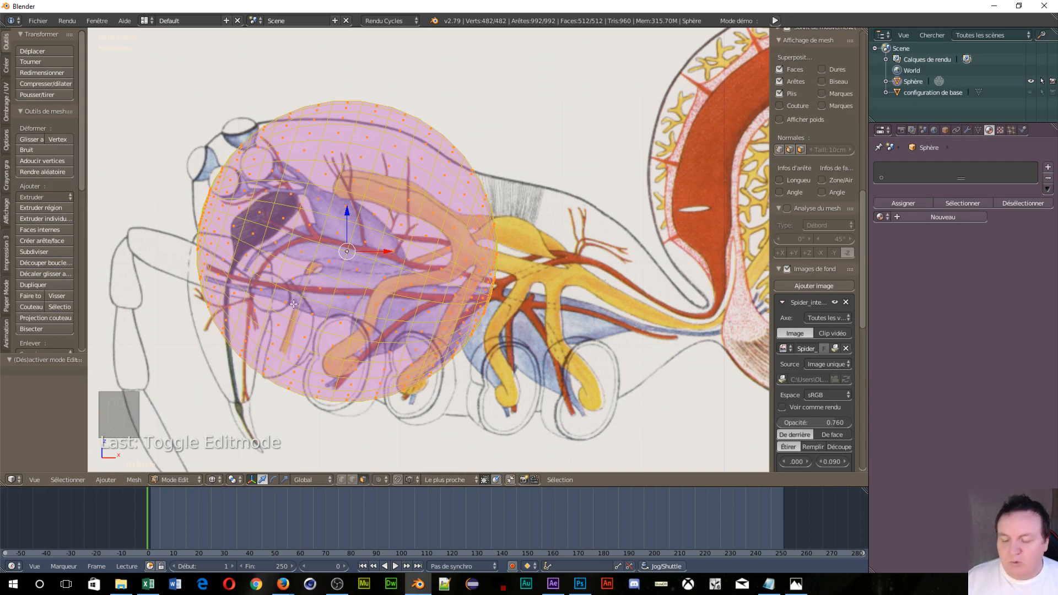
pyautogui.hotkey('ctrl', 'Tab')
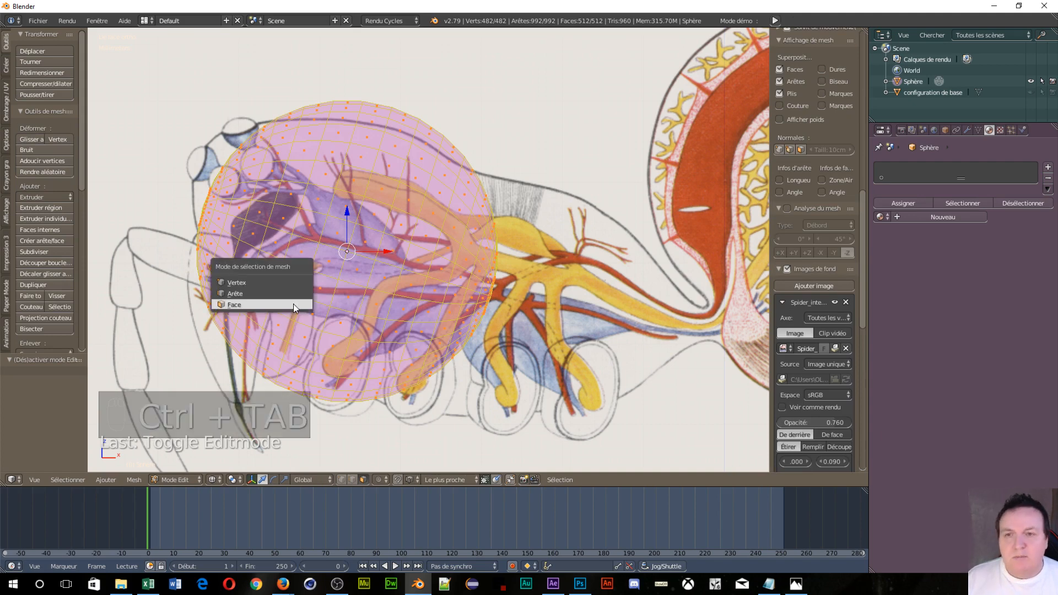
pyautogui.click(237, 283)
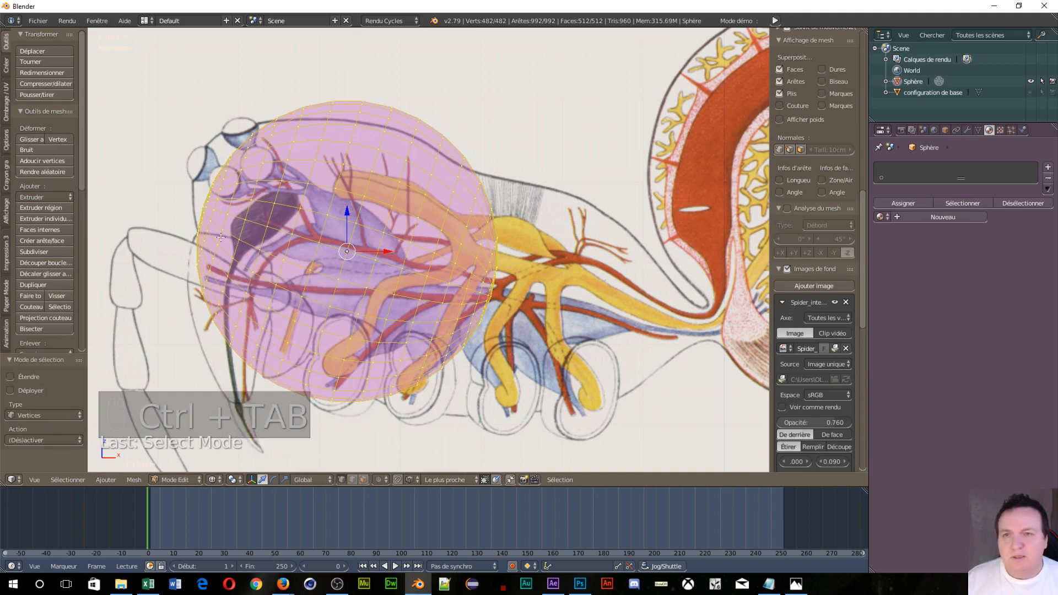
# Step: With proportional editing enabled, move the sphere's front vertex about -0.68 mm in X and 5.38 mm in Z to the spider's eyes
pyautogui.rightClick(203, 208)
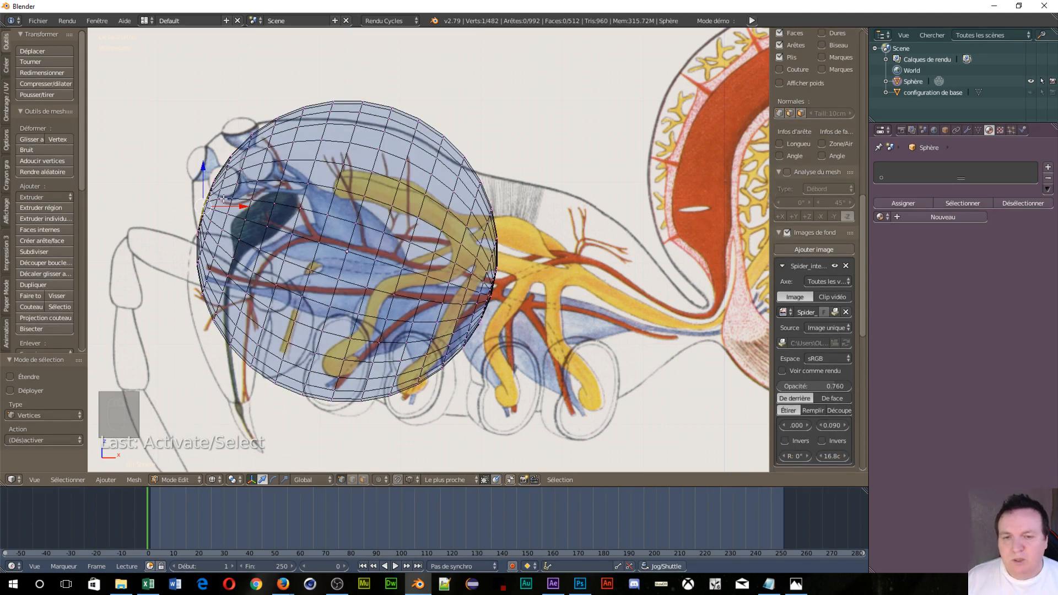
pyautogui.press('o')
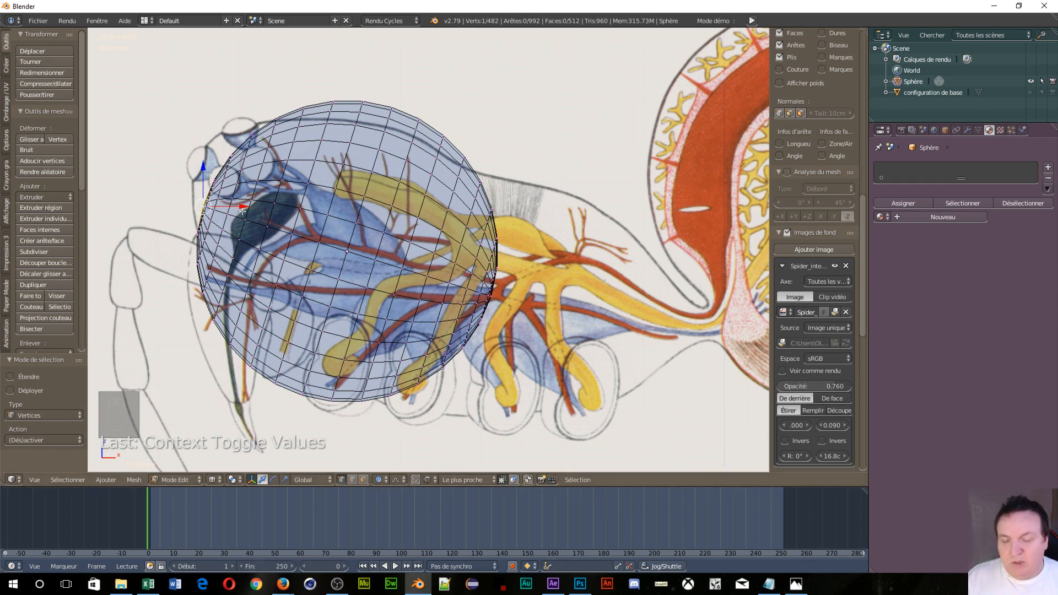
pyautogui.press('g')
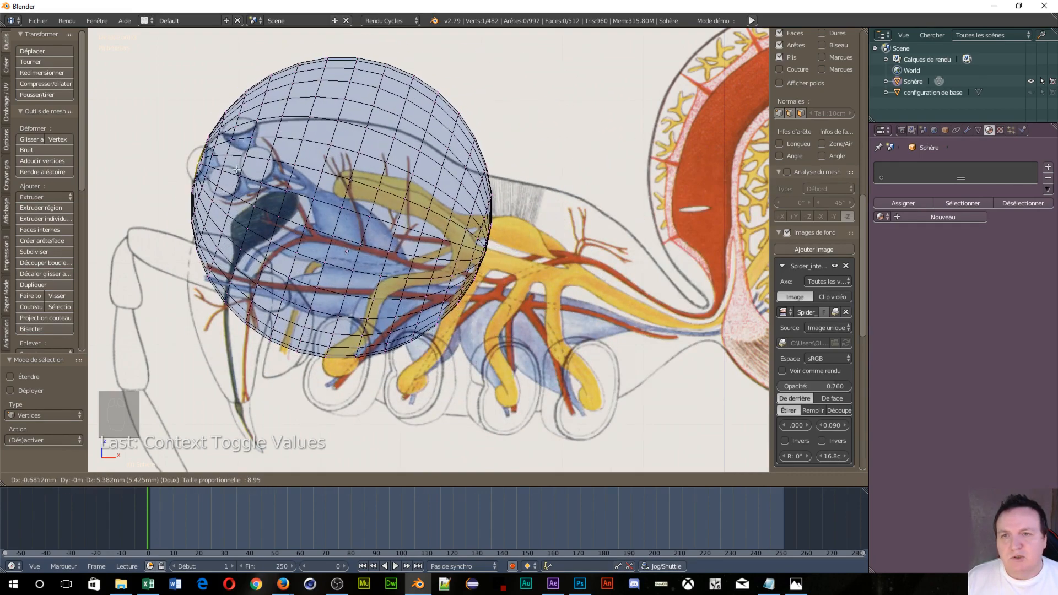
pyautogui.click(237, 169)
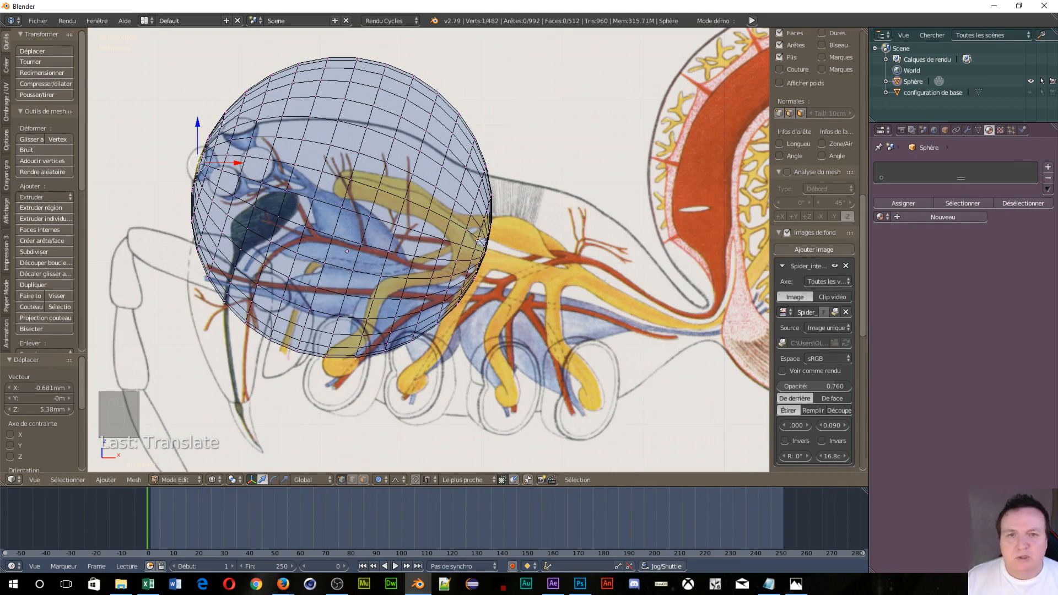
# Step: Reduce the proportional size to 0.04 and stretch the sphere's rear vertex about 2.57 cm in X and -1.05 cm in Z to the spider's waist
pyautogui.rightClick(487, 253)
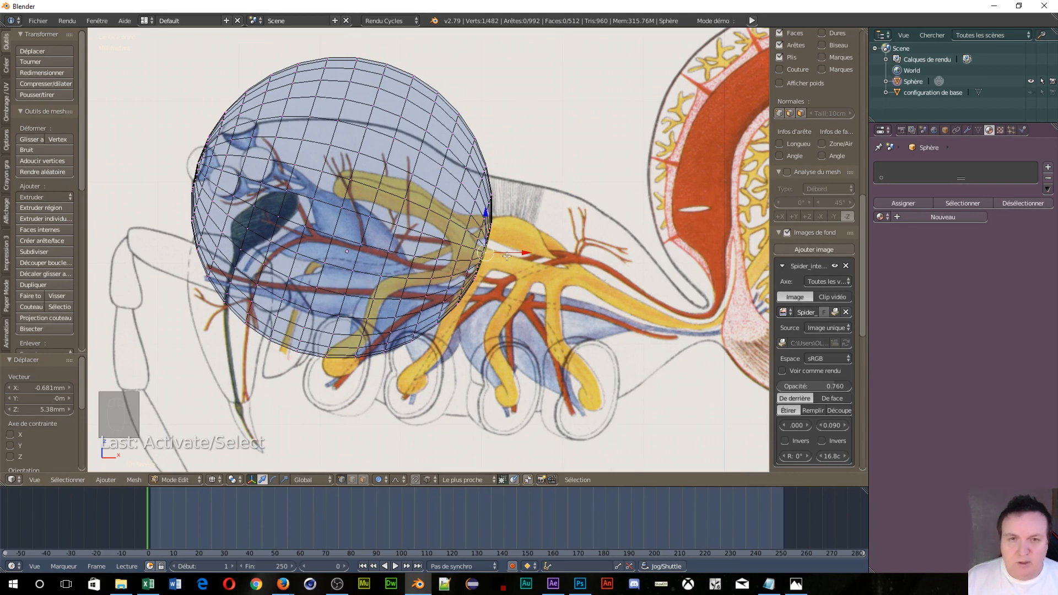
pyautogui.press('g')
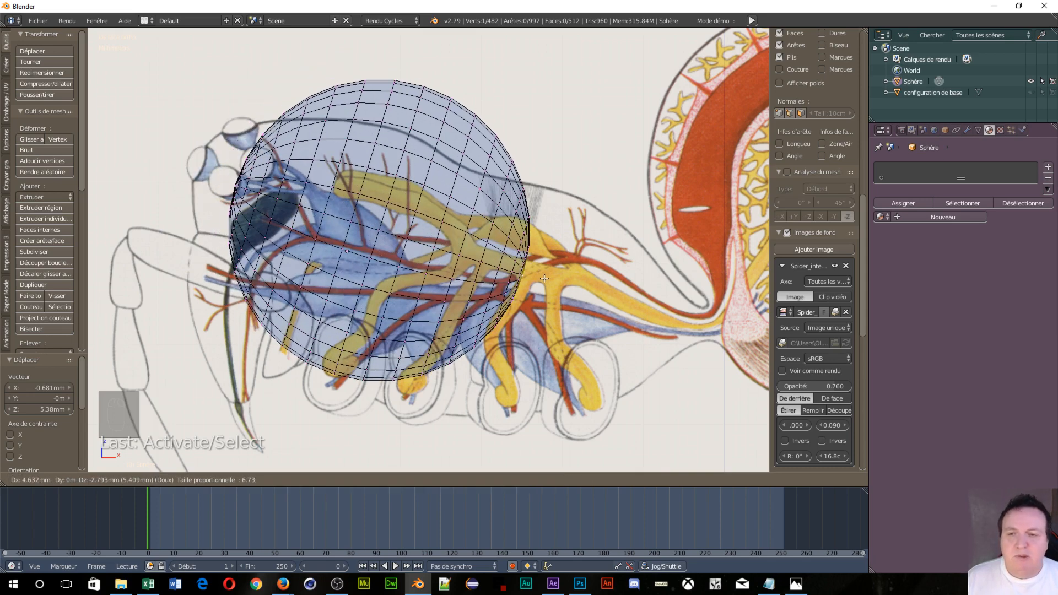
pyautogui.scroll(5, 544, 278)
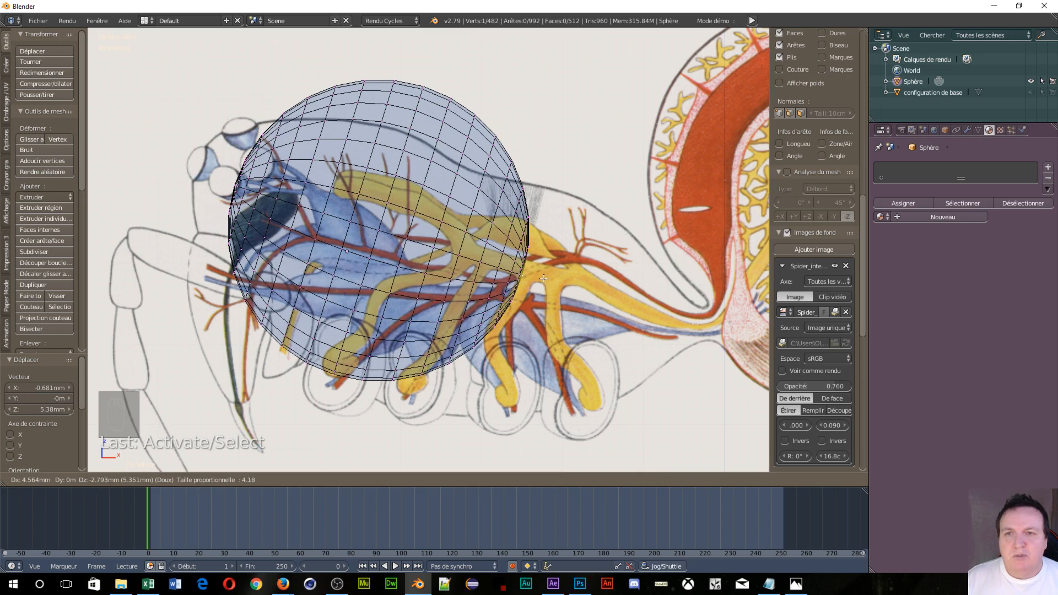
pyautogui.scroll(6, 544, 278)
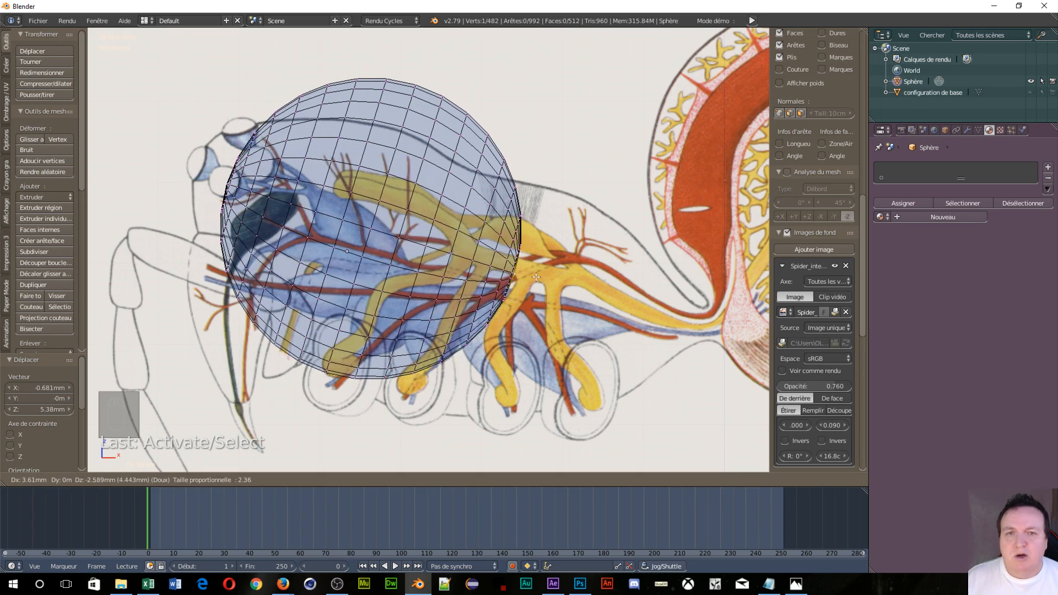
pyautogui.scroll(8, 536, 277)
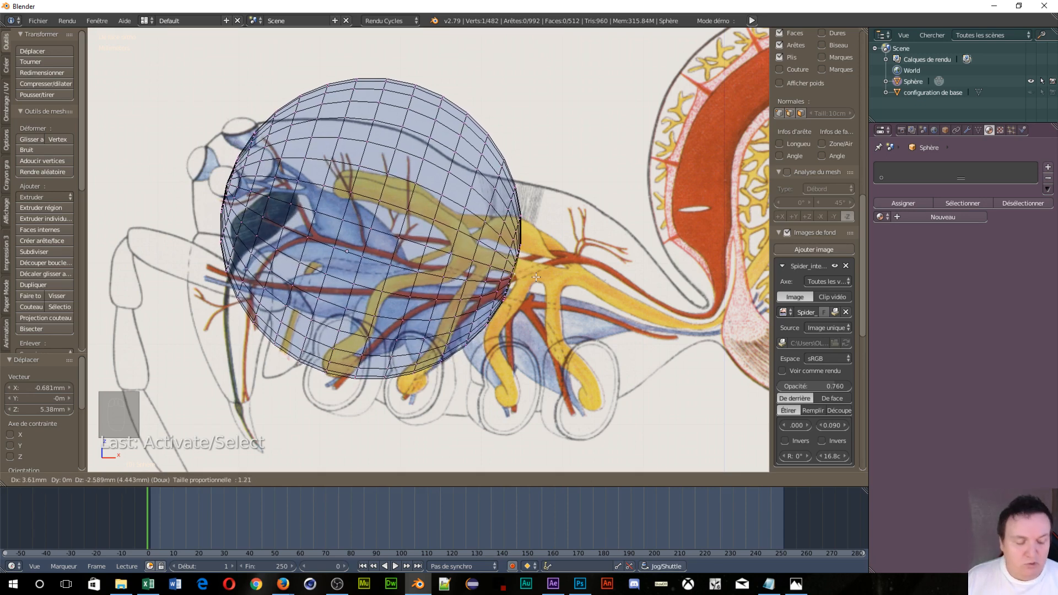
pyautogui.scroll(5, 534, 277)
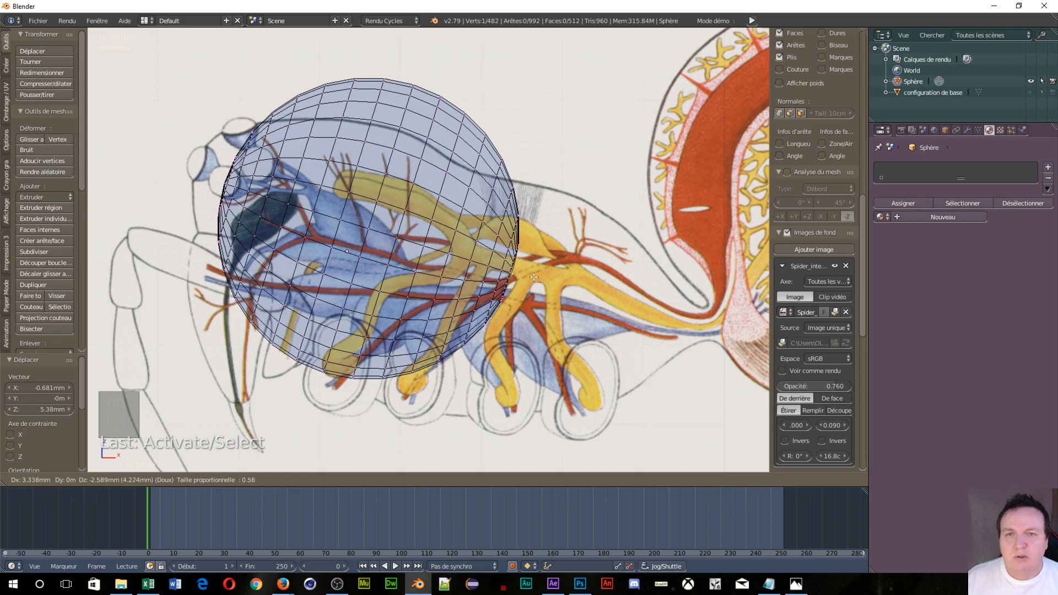
pyautogui.scroll(3, 534, 278)
pyautogui.scroll(12, 534, 278)
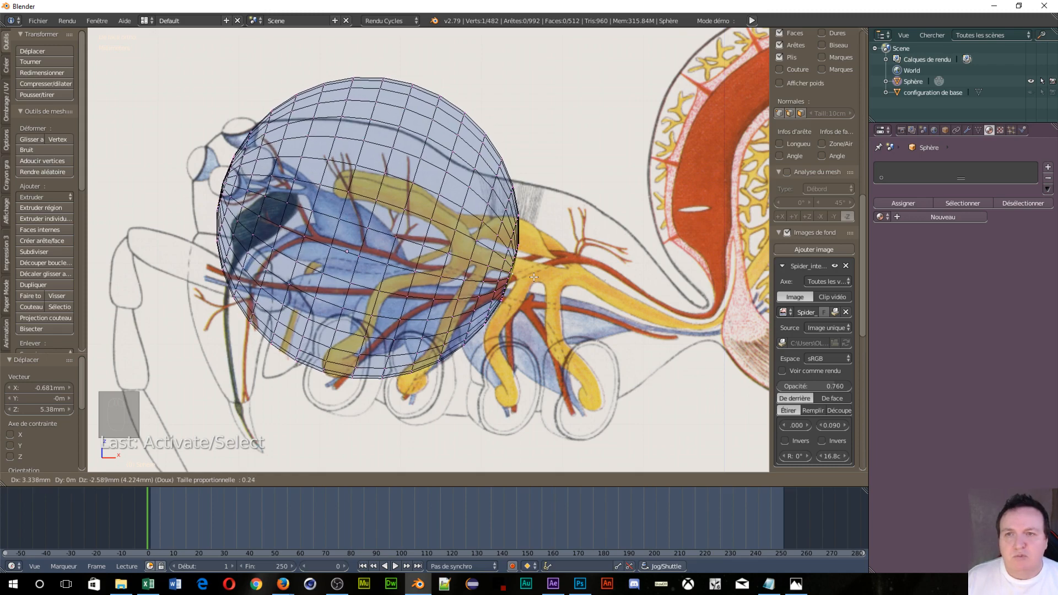
pyautogui.scroll(9, 534, 277)
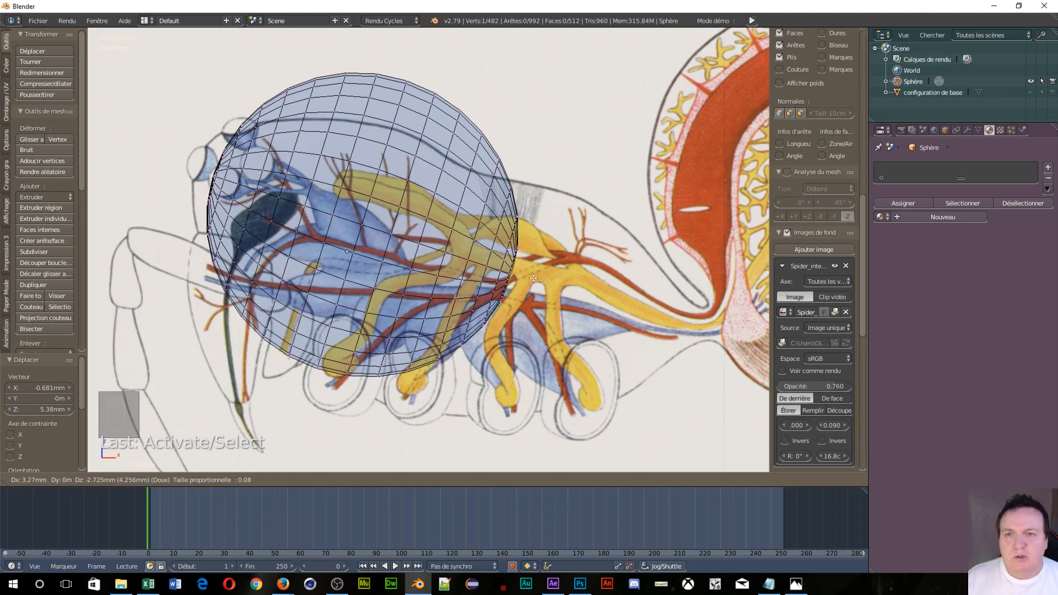
pyautogui.scroll(1, 534, 277)
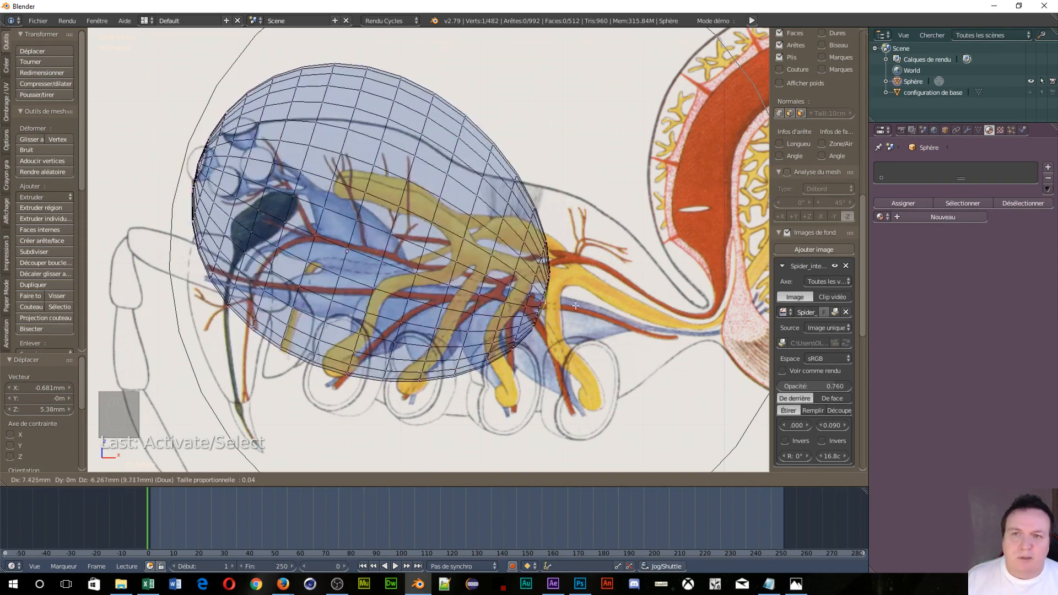
pyautogui.click(715, 341)
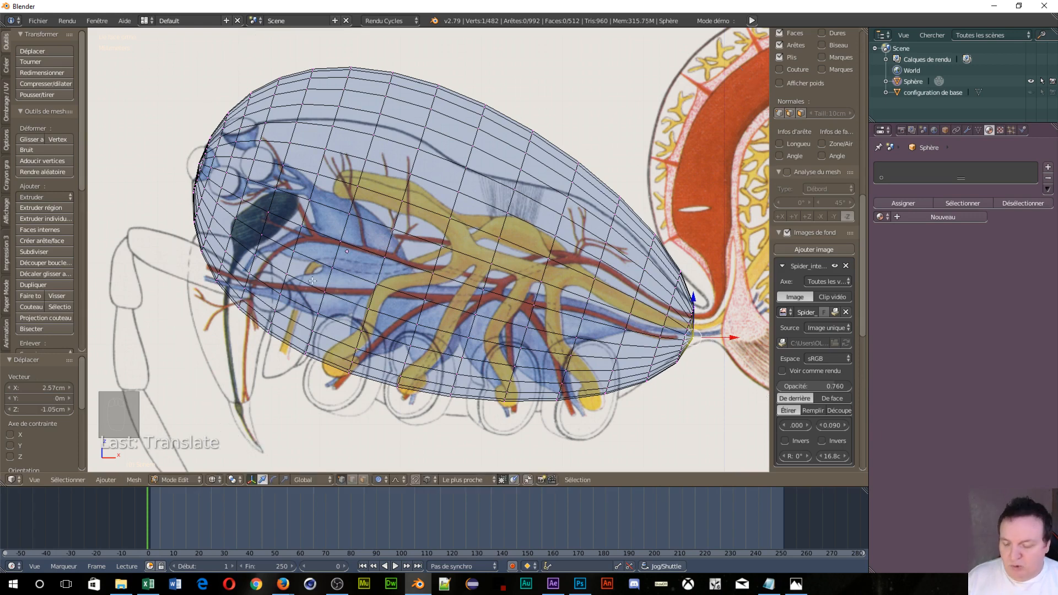
# Step: Try scaling the vertex loop in the body's front half by about 0.694 at proportional size 0.02, moving it about -1.16 mm in Z
pyautogui.keyDown('alt'); pyautogui.rightClick(338, 256); pyautogui.keyUp('alt')
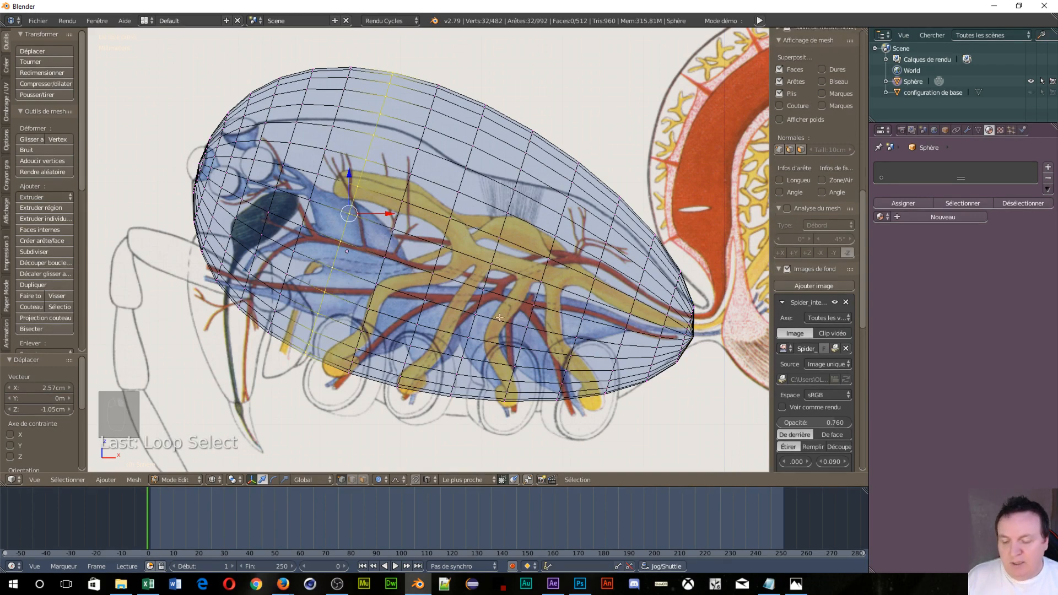
pyautogui.press('s')
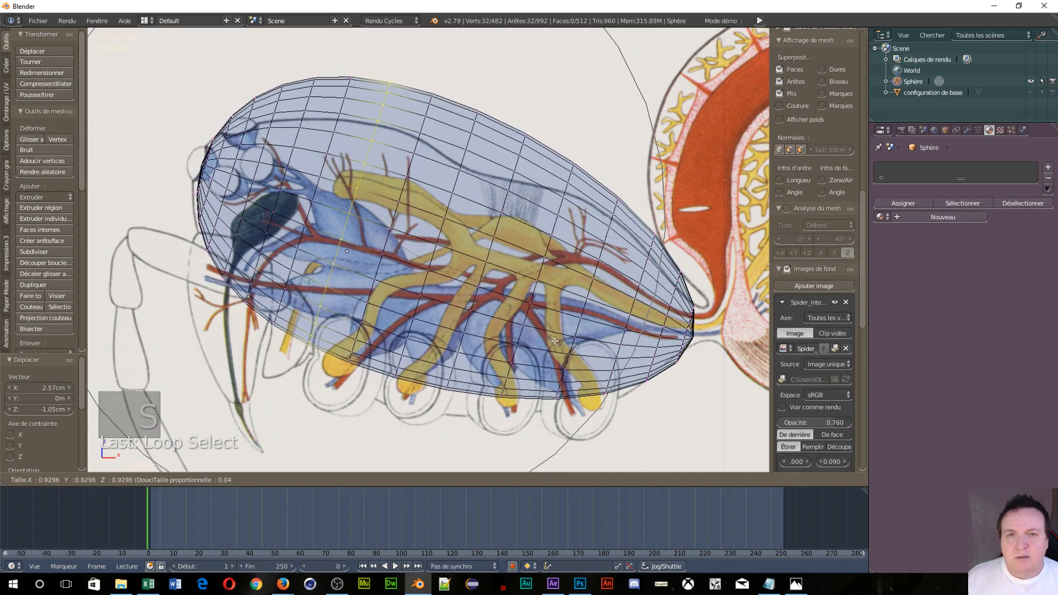
pyautogui.scroll(7, 539, 324)
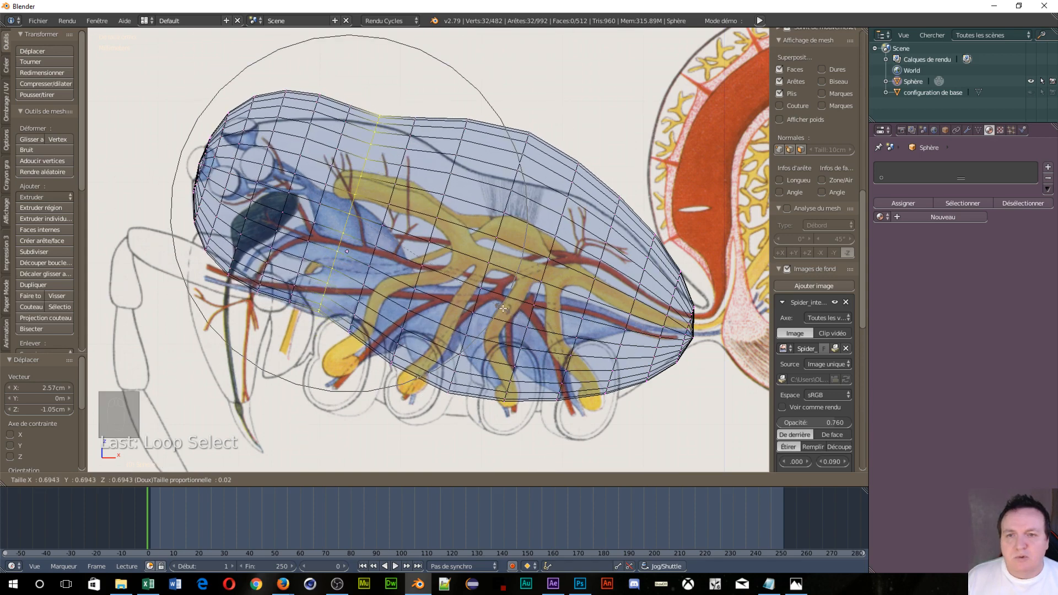
pyautogui.click(502, 308)
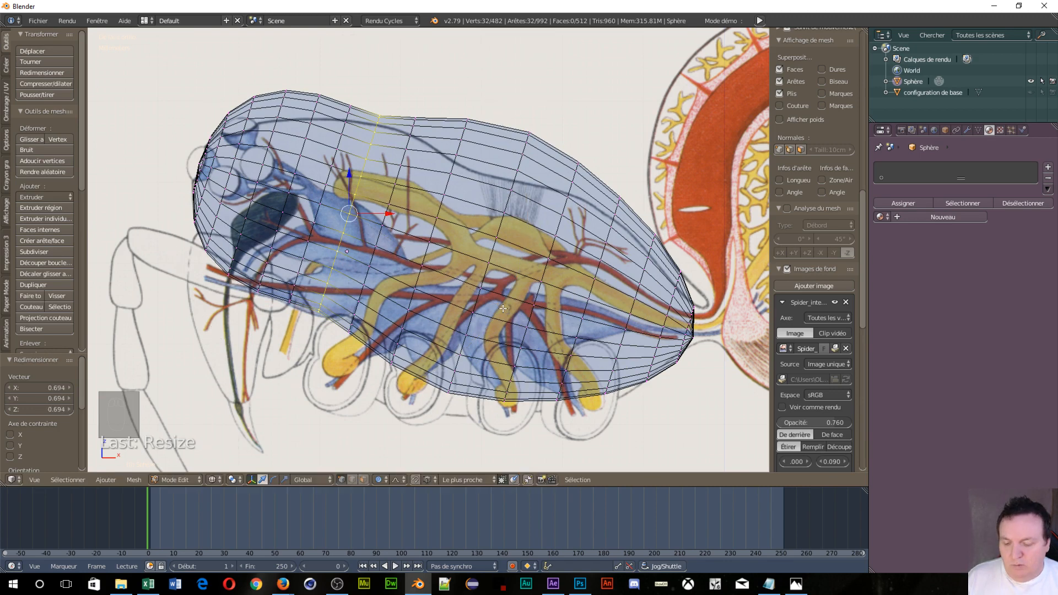
pyautogui.press('g')
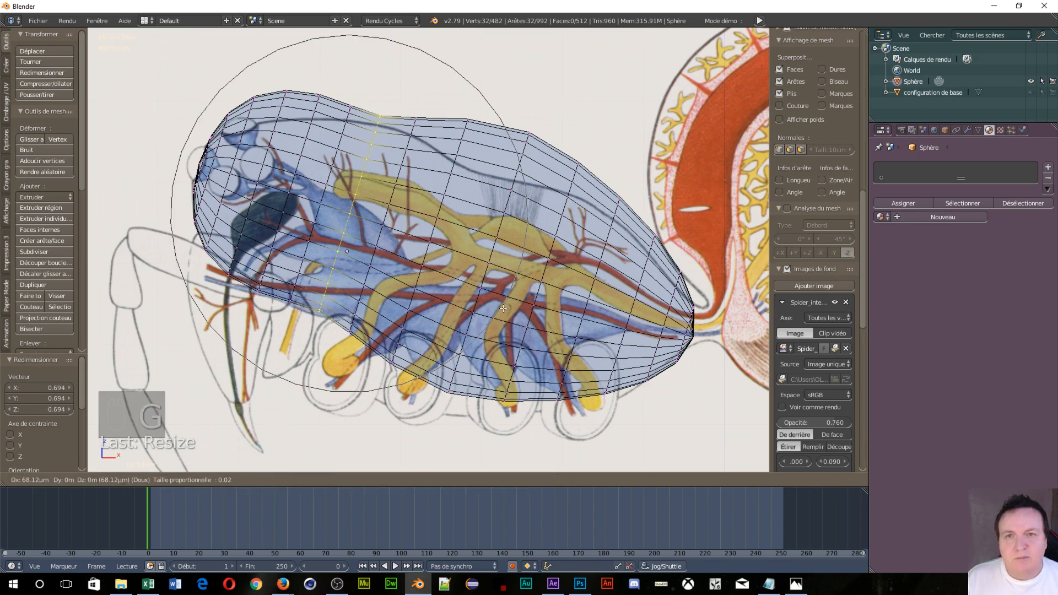
pyautogui.click(502, 318)
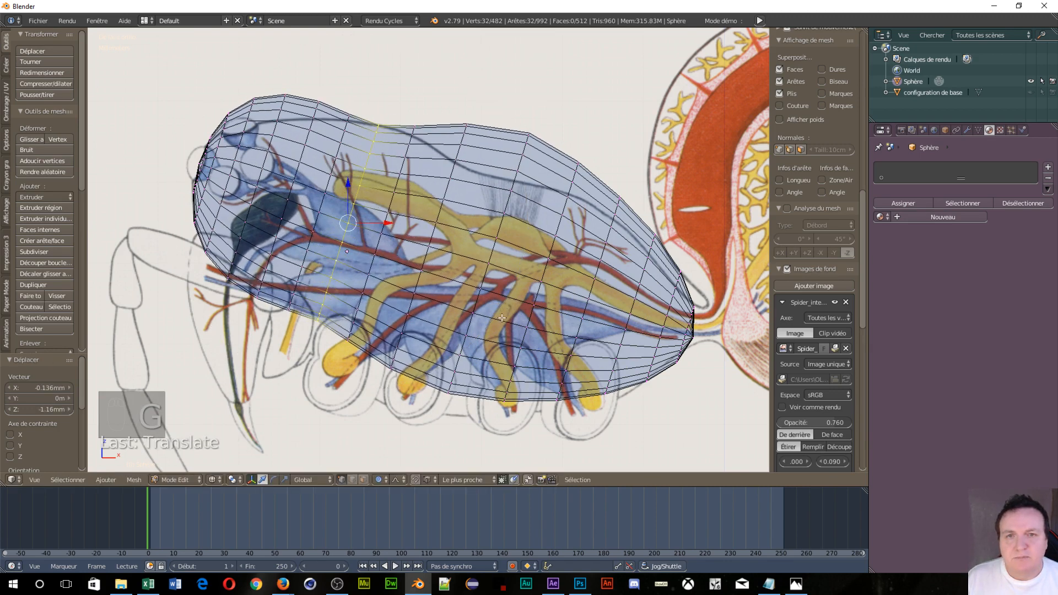
# Step: Try scaling the vertex loop just behind the eyes by about 0.747 with the proportional size reduced to 0.01
pyautogui.keyDown('alt'); pyautogui.rightClick(250, 219); pyautogui.keyUp('alt')
pyautogui.press('s')
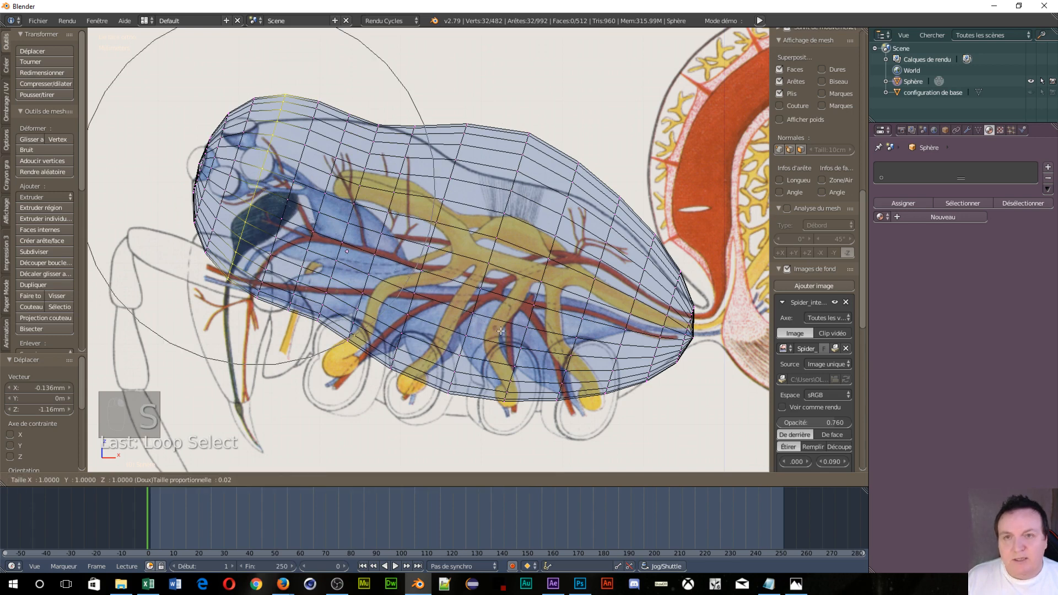
pyautogui.scroll(7, 496, 321)
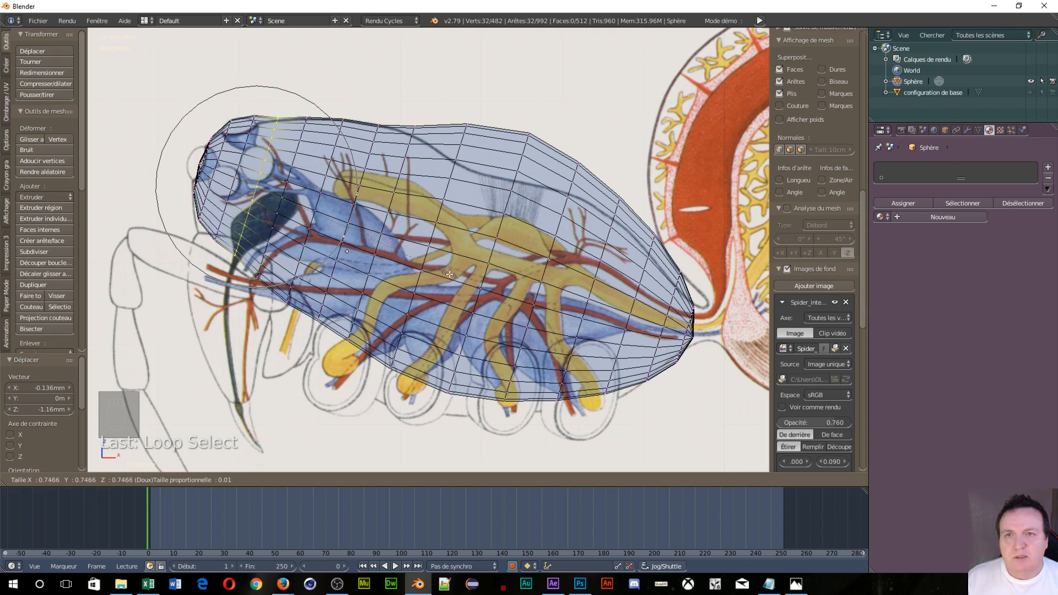
pyautogui.click(450, 274)
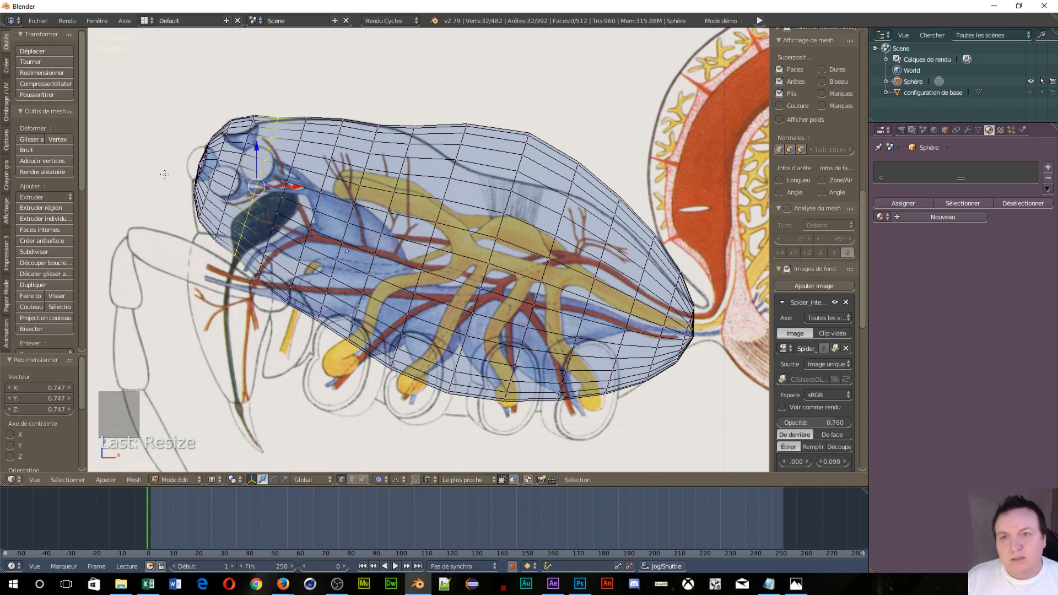
# Step: Try scaling the vertex loop at the eyes by about 0.931 with the proportional size reduced to 0.00
pyautogui.keyDown('alt'); pyautogui.rightClick(229, 188); pyautogui.keyUp('alt')
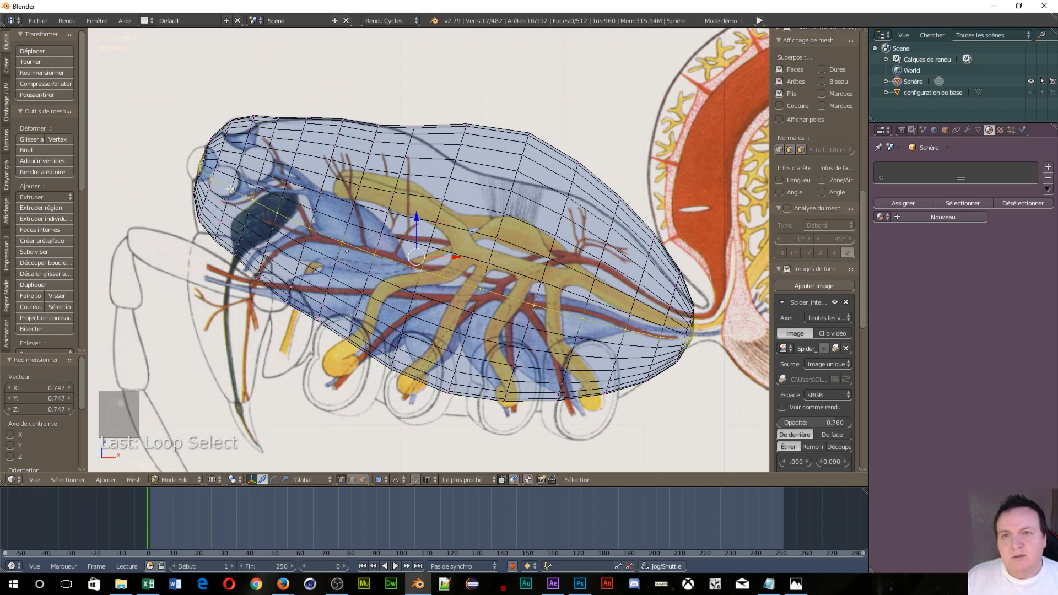
pyautogui.keyDown('alt'); pyautogui.rightClick(230, 188); pyautogui.keyUp('alt')
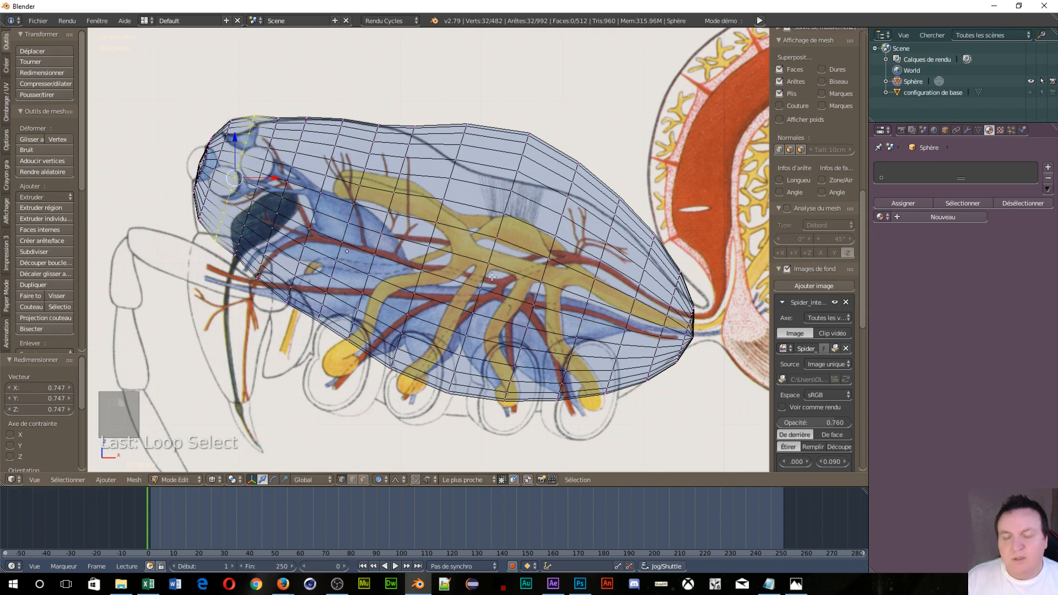
pyautogui.press('s')
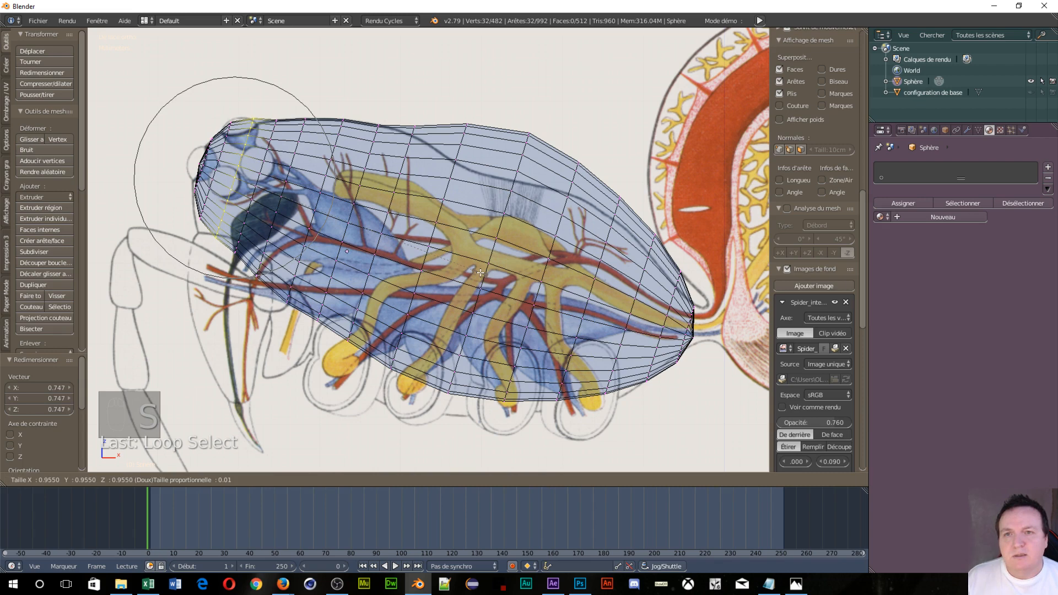
pyautogui.scroll(10, 480, 272)
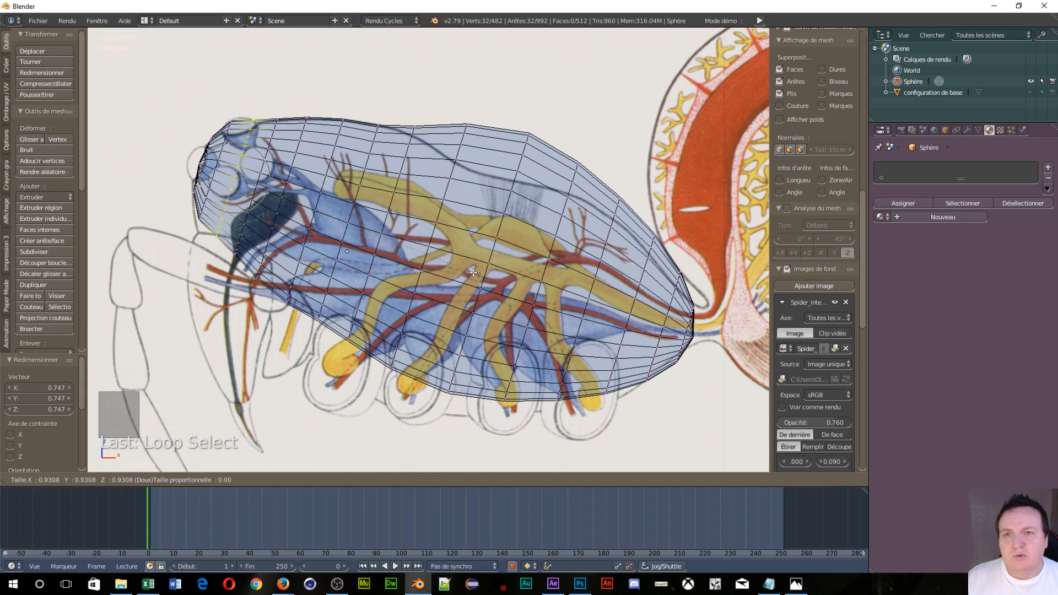
pyautogui.click(473, 273)
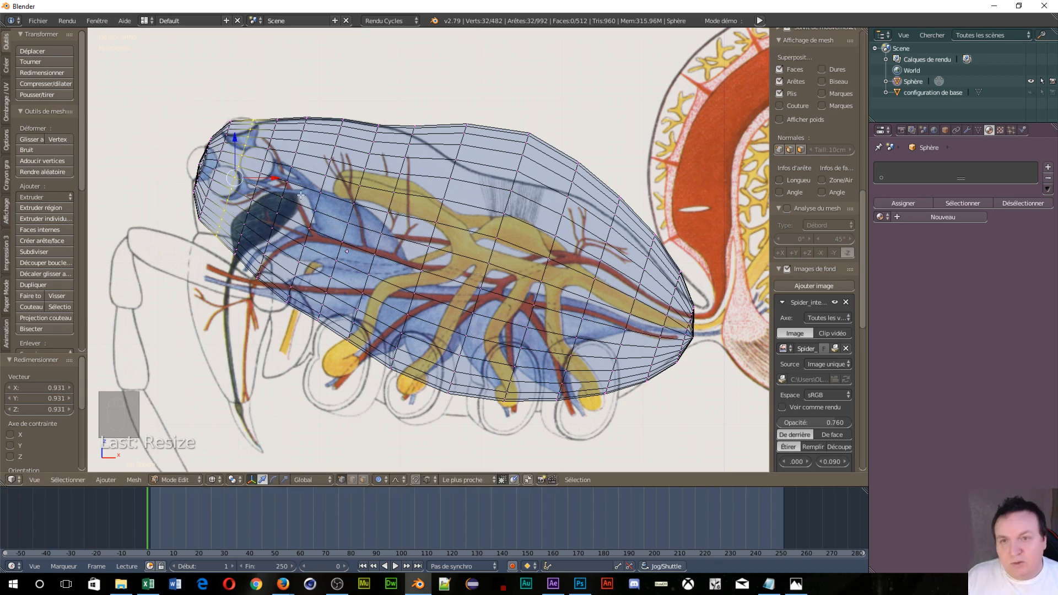
# Step: Try refitting the eye loop to the head outline by shifting it down and forward, scaling it by about 1.134, and nudging it back up
pyautogui.press('g')
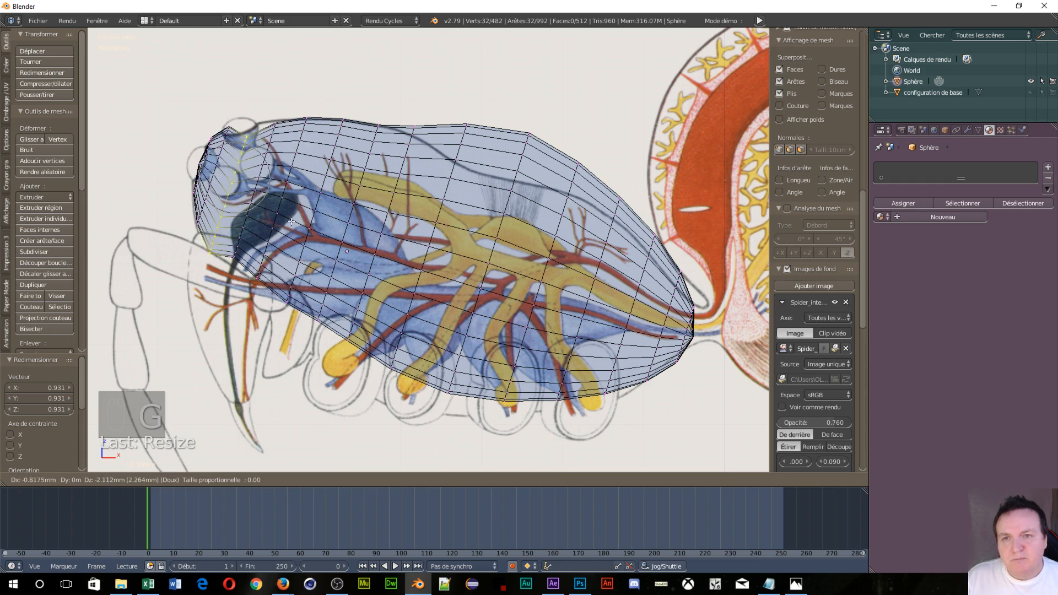
pyautogui.click(292, 222)
pyautogui.press('s')
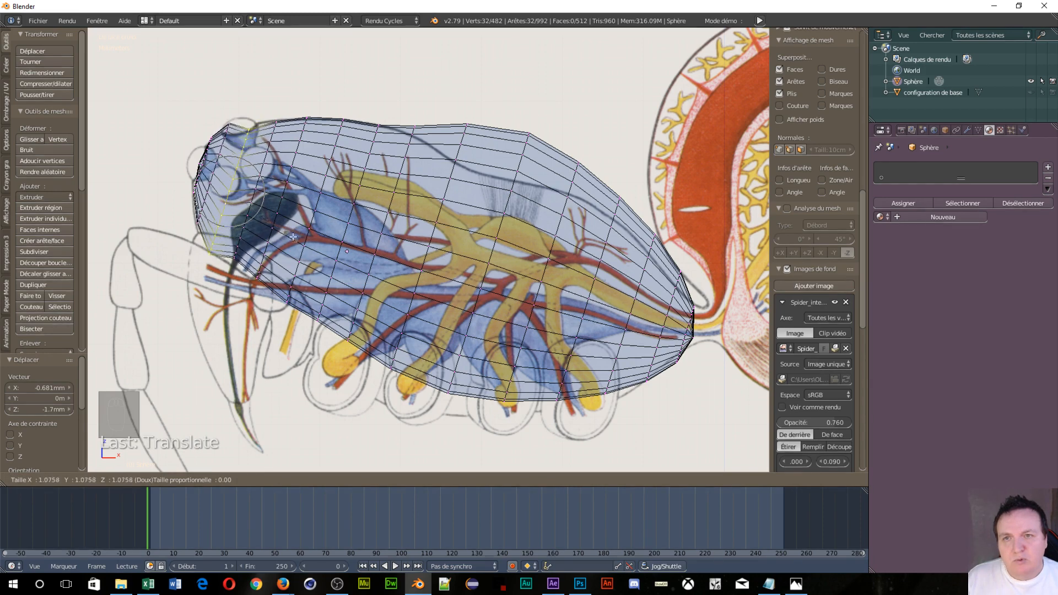
pyautogui.click(295, 238)
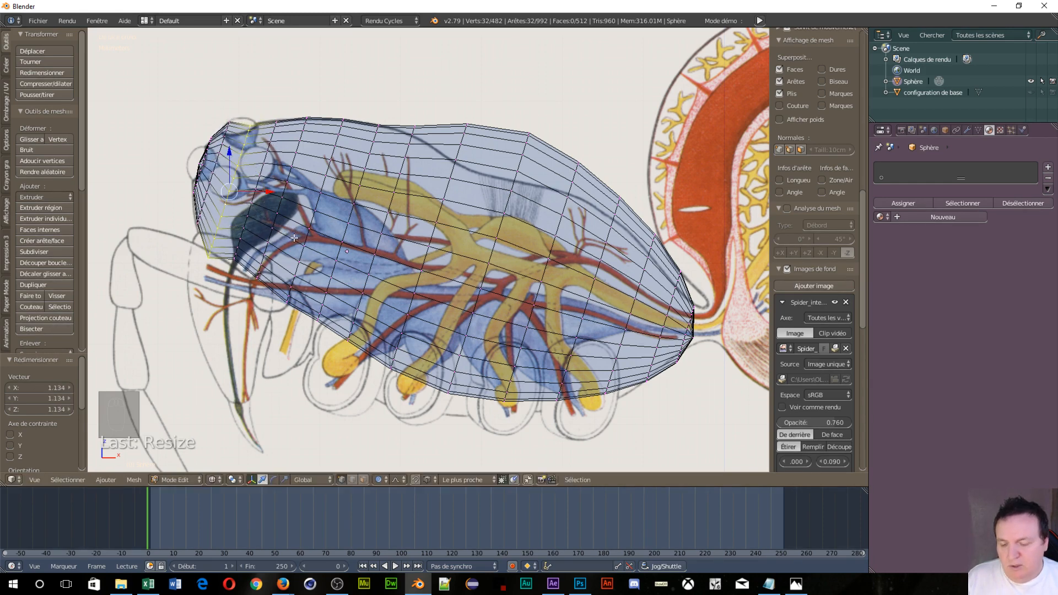
pyautogui.press('g')
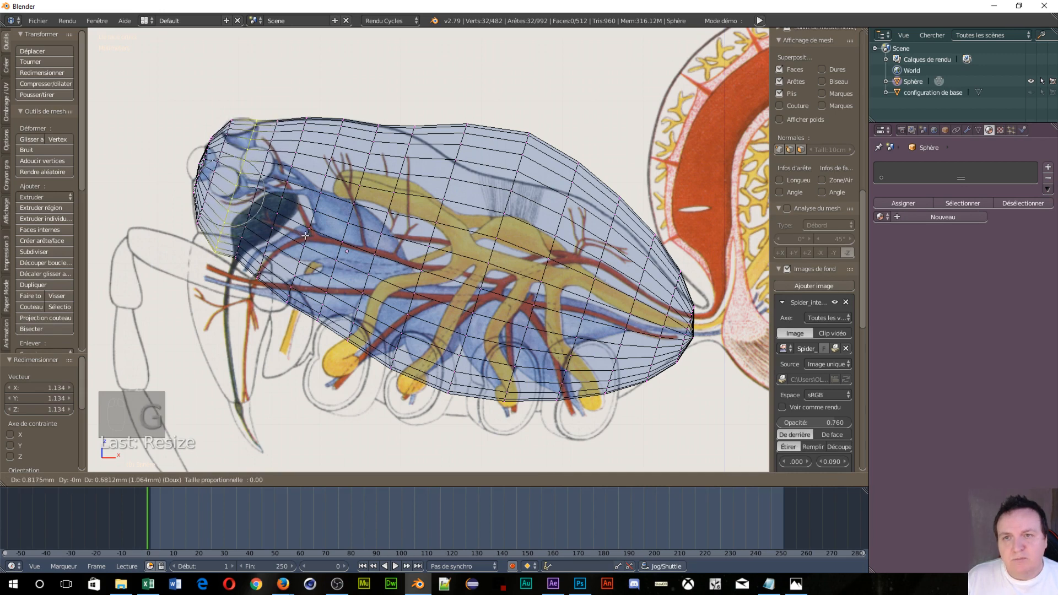
pyautogui.click(306, 236)
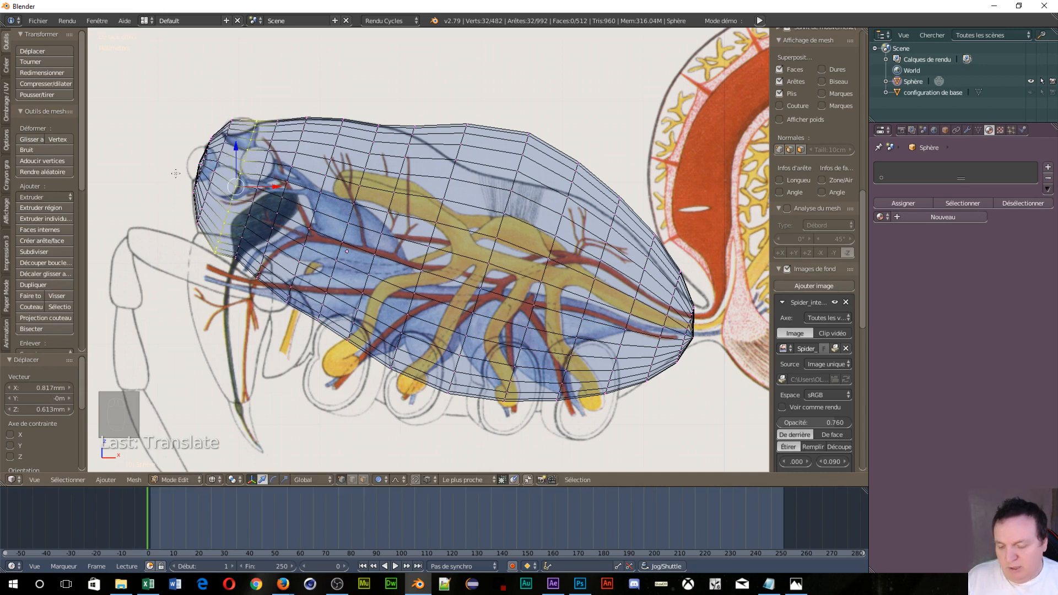
# Step: Try moving the vertex loop in front of the eye loop about -0.341 mm in X and -1.23 mm in Z
pyautogui.keyDown('alt'); pyautogui.rightClick(211, 188); pyautogui.keyUp('alt')
pyautogui.press('g')
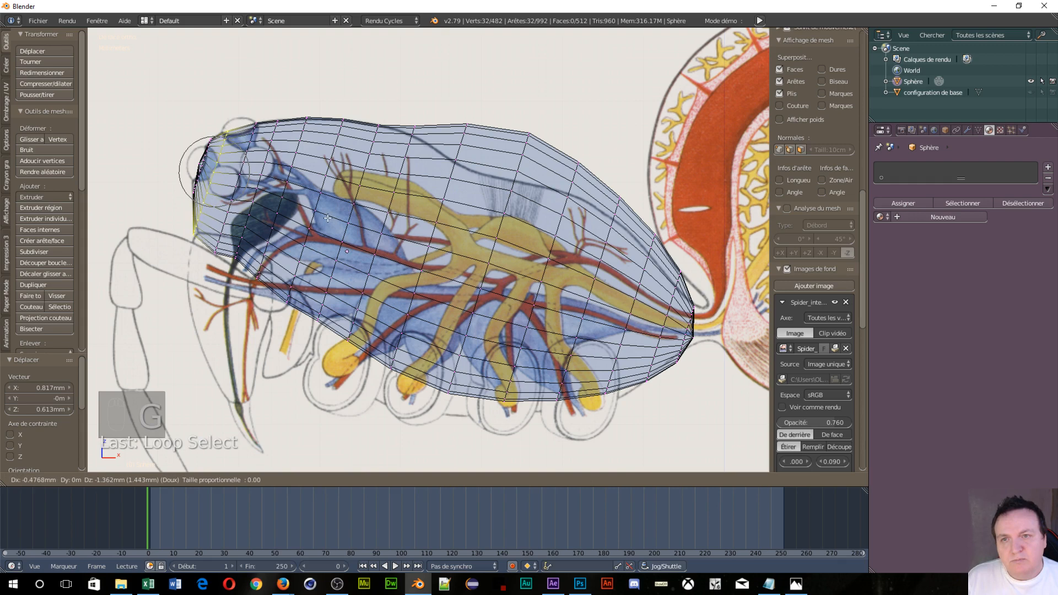
pyautogui.click(329, 217)
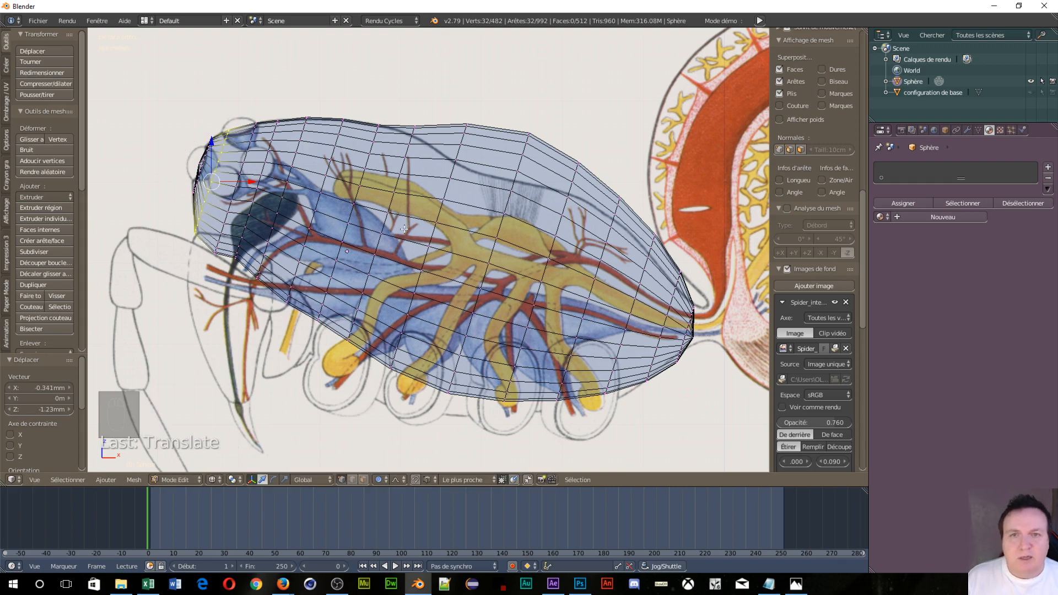
# Step: Try lowering the vertex loop above the first leg joint about 2.18 mm in Z and scaling it by about 1.069
pyautogui.keyDown('alt'); pyautogui.rightClick(380, 217); pyautogui.keyUp('alt')
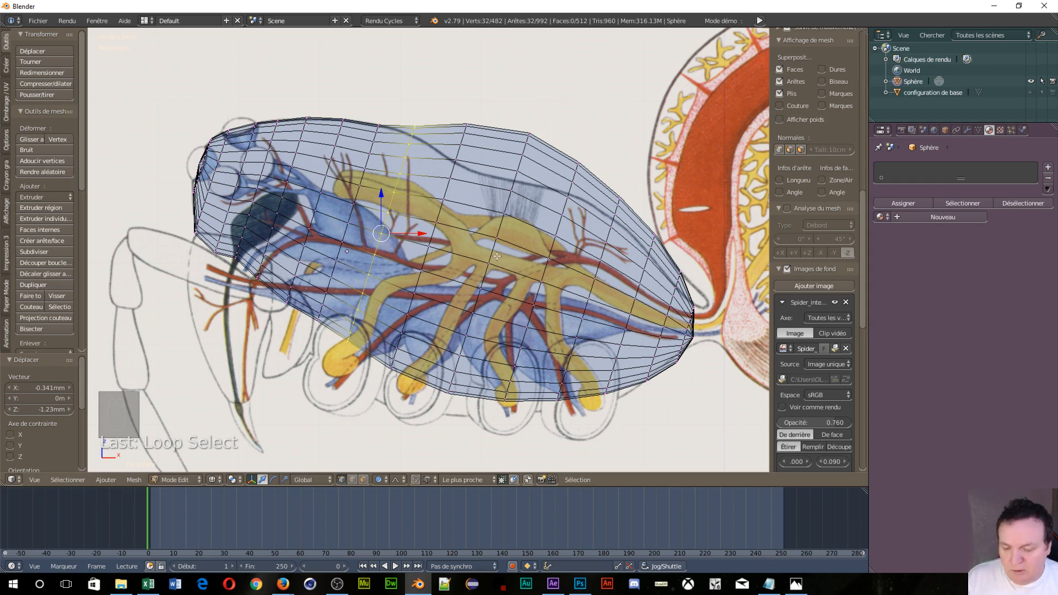
pyautogui.press('g')
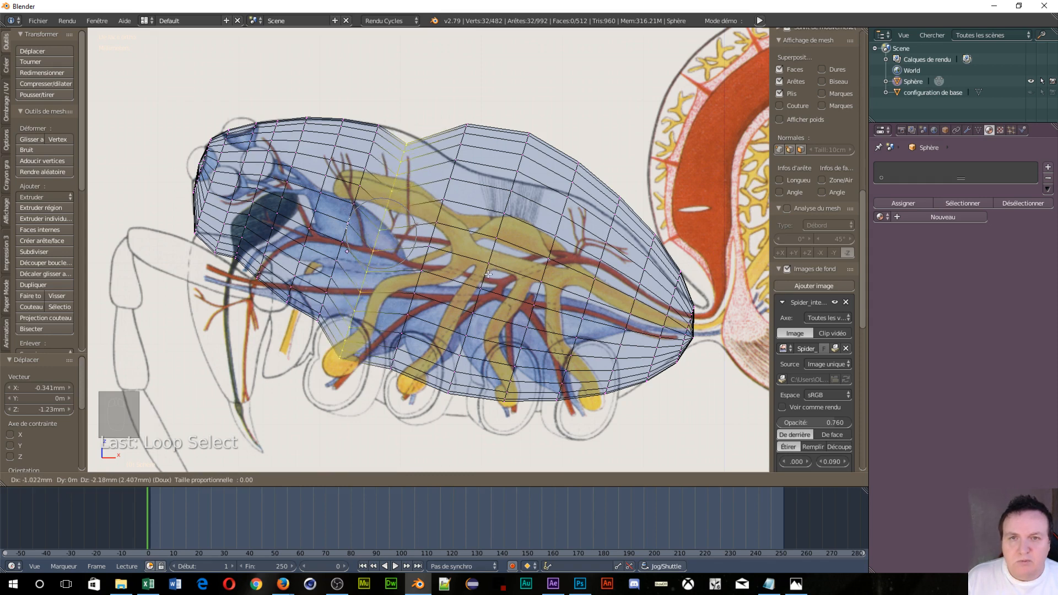
pyautogui.click(495, 274)
pyautogui.press('s')
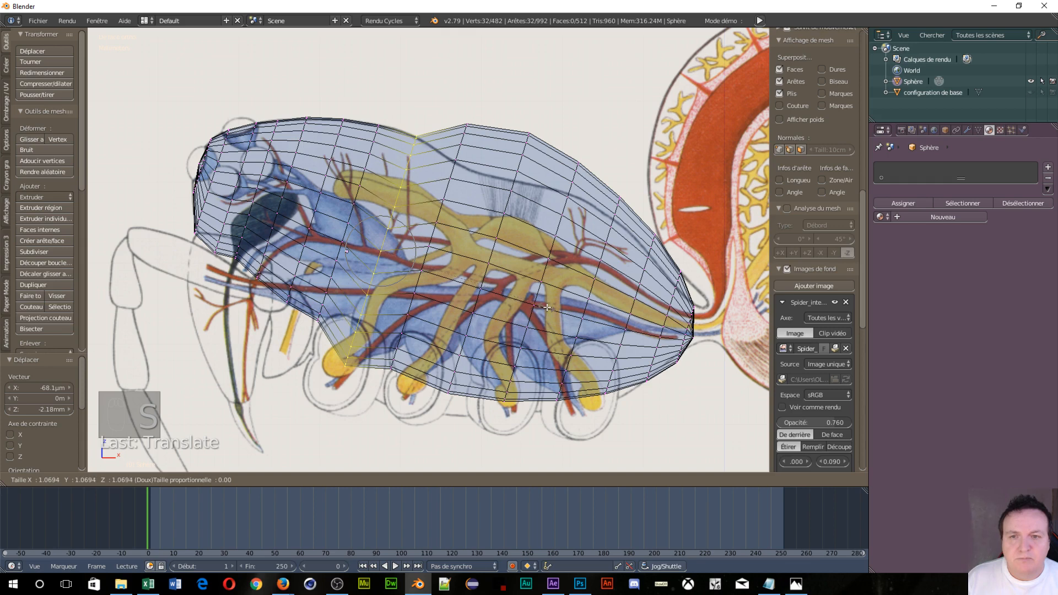
pyautogui.click(546, 306)
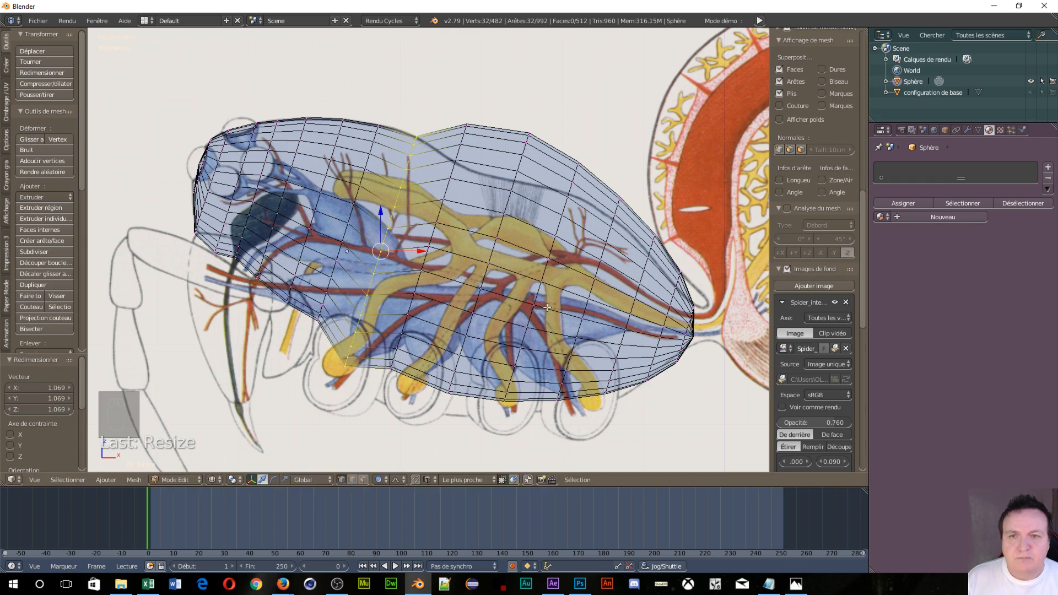
# Step: Try moving the adjacent loop toward the head about -0.477 mm in X and -1.29 mm in Z
pyautogui.rightClick(330, 274)
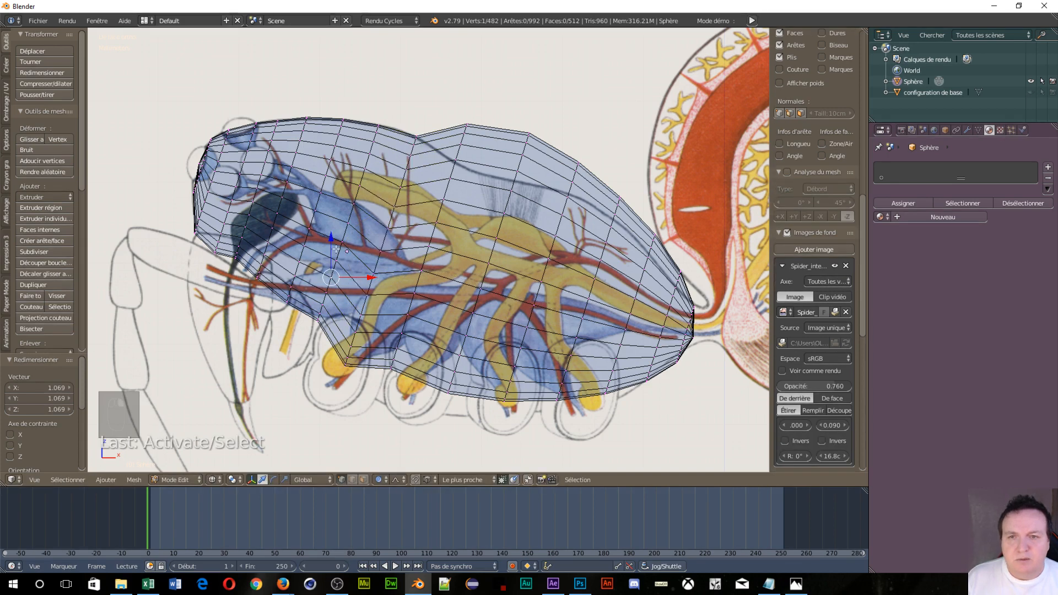
pyautogui.keyDown('alt'); pyautogui.rightClick(340, 252); pyautogui.keyUp('alt')
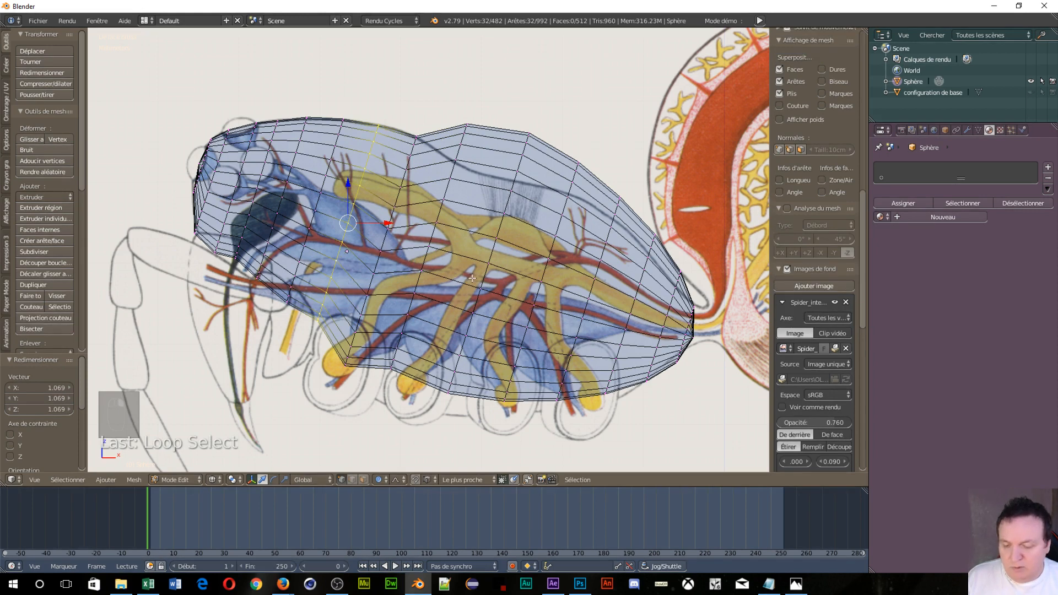
pyautogui.press('g')
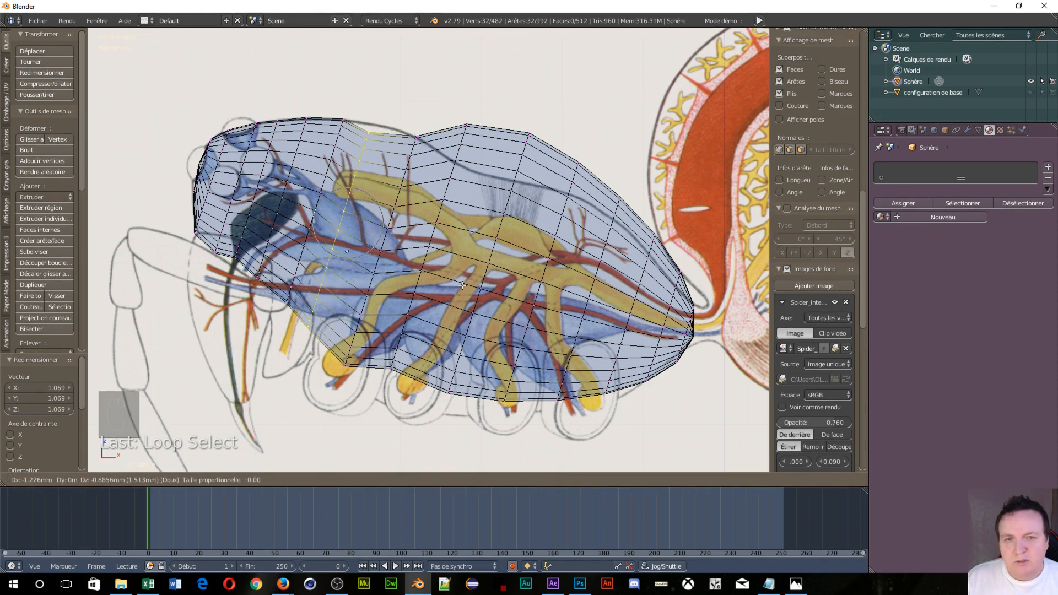
pyautogui.click(365, 351)
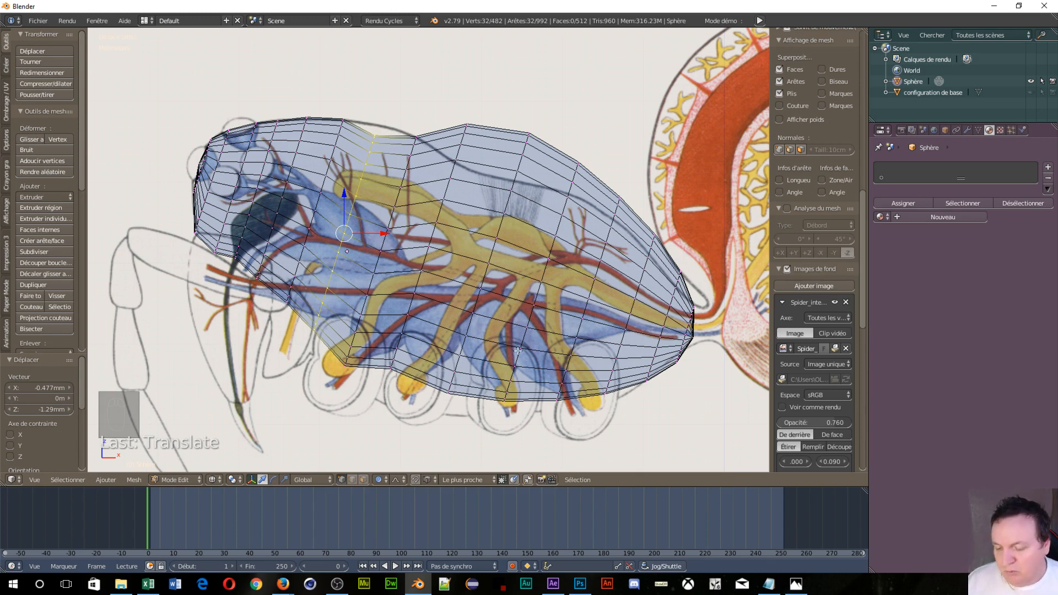
# Step: Undo all the vertex loop scaling and moving, back to the stretched sphere with its rear vertex selected
pyautogui.hotkey('ctrl', 'z')
pyautogui.hotkey('ctrl', 'z')
pyautogui.hotkey('ctrl', 'z')
pyautogui.hotkey('ctrl', 'z')
pyautogui.hotkey('ctrl', 'z')
pyautogui.hotkey('ctrl', 'z')
pyautogui.hotkey('ctrl', 'z')
pyautogui.hotkey('ctrl', 'z')
pyautogui.hotkey('ctrl', 'z')
pyautogui.hotkey('ctrl', 'z')
pyautogui.hotkey('ctrl', 'z')
pyautogui.hotkey('ctrl', 'z')
pyautogui.hotkey('ctrl', 'z')
pyautogui.hotkey('ctrl', 'z')
pyautogui.hotkey('ctrl', 'z')
pyautogui.hotkey('ctrl', 'z')
pyautogui.hotkey('ctrl', 'z')
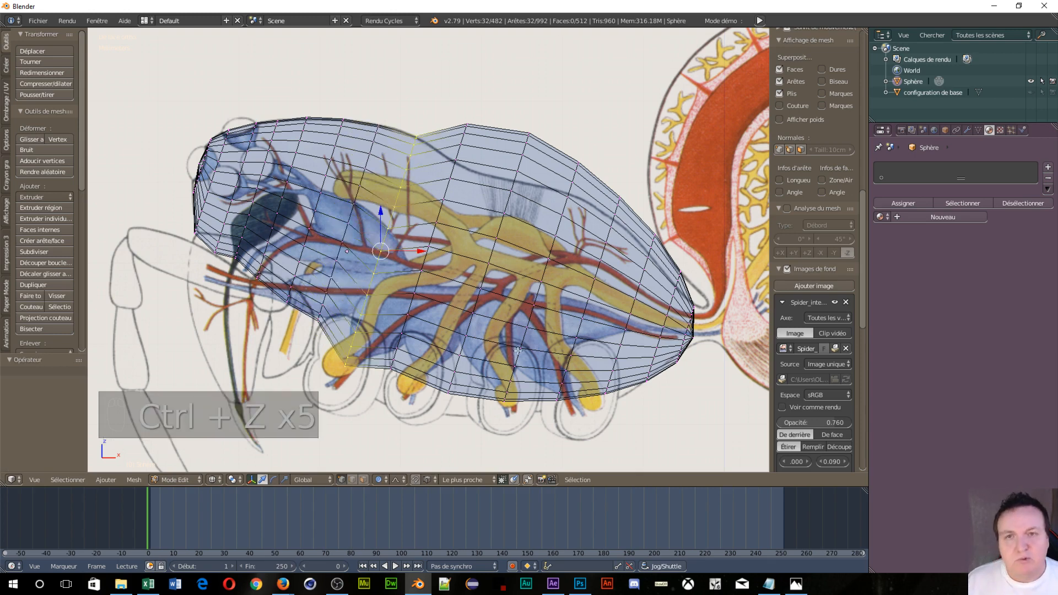
pyautogui.hotkey('ctrl', 'z')
pyautogui.hotkey('ctrl', 'z')
pyautogui.hotkey('ctrl', 'z')
pyautogui.hotkey('ctrl', 'z')
pyautogui.hotkey('ctrl', 'z')
pyautogui.hotkey('ctrl', 'z')
pyautogui.hotkey('ctrl', 'z')
pyautogui.hotkey('ctrl', 'z')
pyautogui.hotkey('ctrl', 'z')
pyautogui.hotkey('ctrl', 'z')
pyautogui.hotkey('ctrl', 'z')
pyautogui.hotkey('ctrl', 'z')
pyautogui.hotkey('ctrl', 'z')
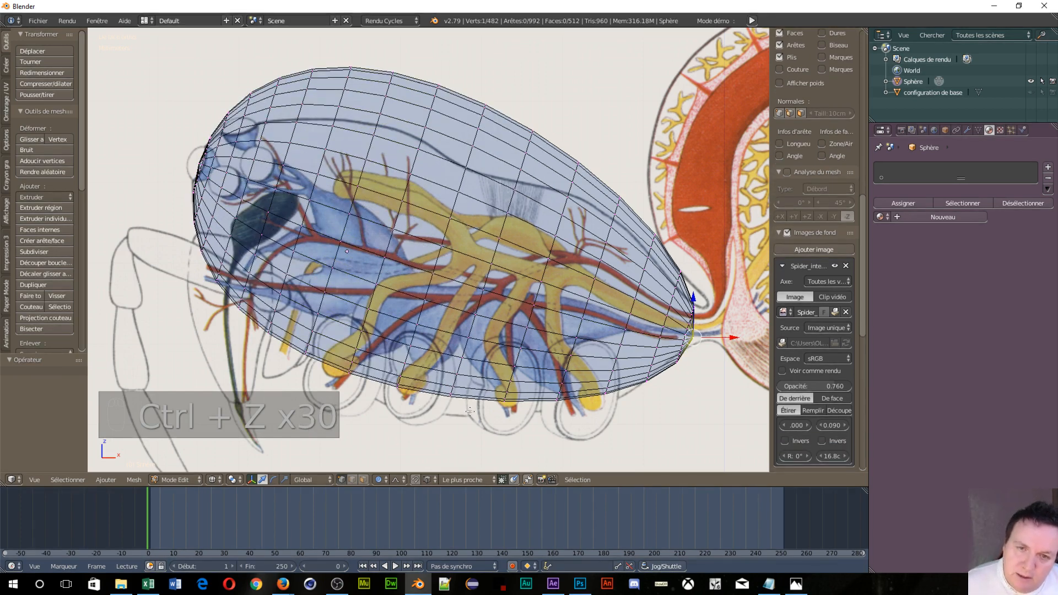
# Step: Move the mid-body vertex loop above the second leg joint about 1.09 mm in X and -4.77 mm in Z, with proportional size 0.04
pyautogui.rightClick(434, 263)
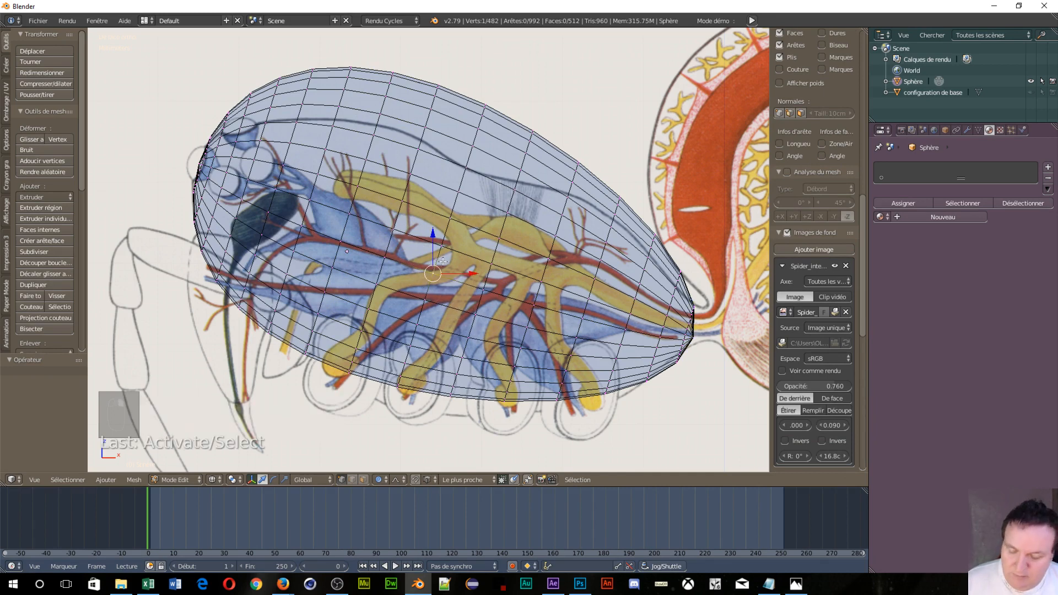
pyautogui.keyDown('alt'); pyautogui.rightClick(442, 261); pyautogui.keyUp('alt')
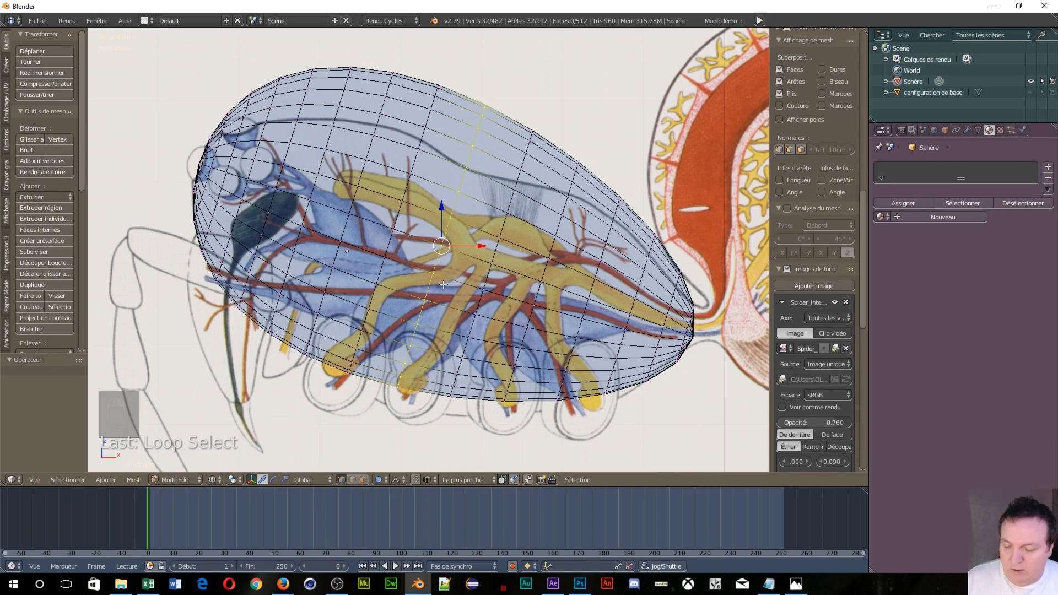
pyautogui.press('g')
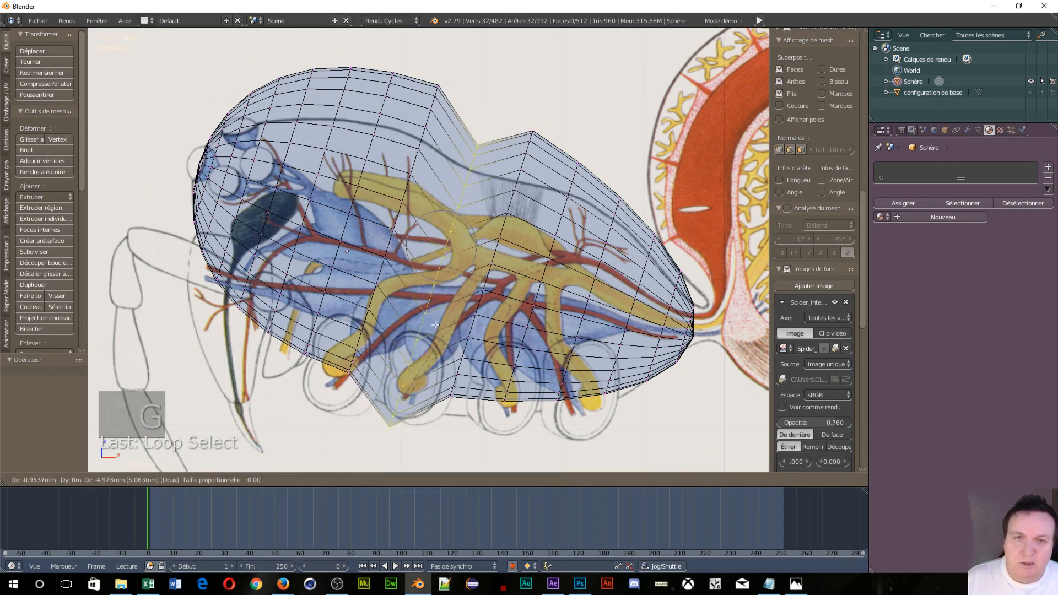
pyautogui.scroll(-10, 429, 309)
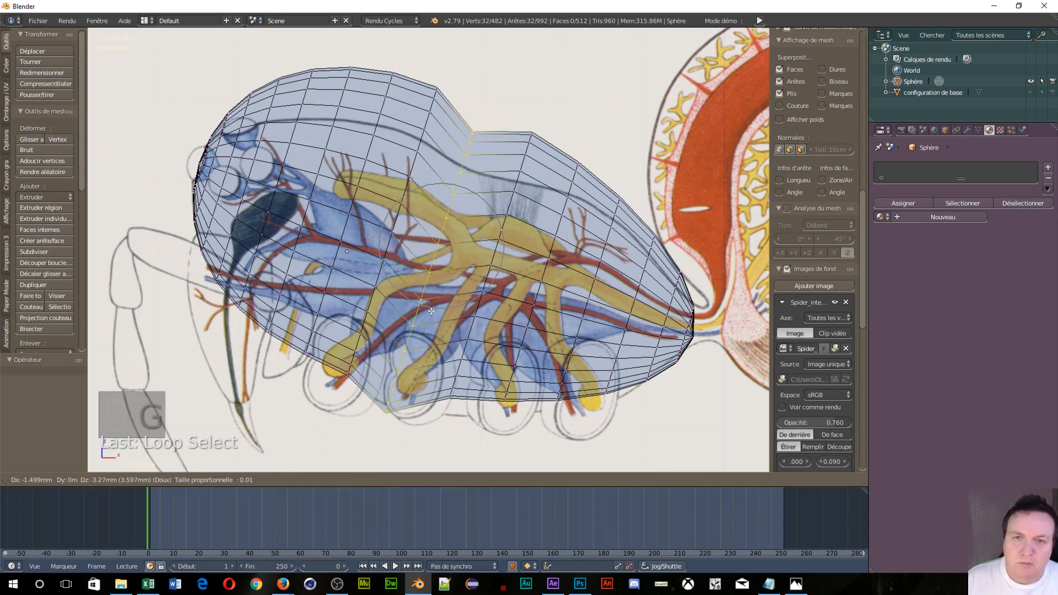
pyautogui.scroll(-5, 439, 319)
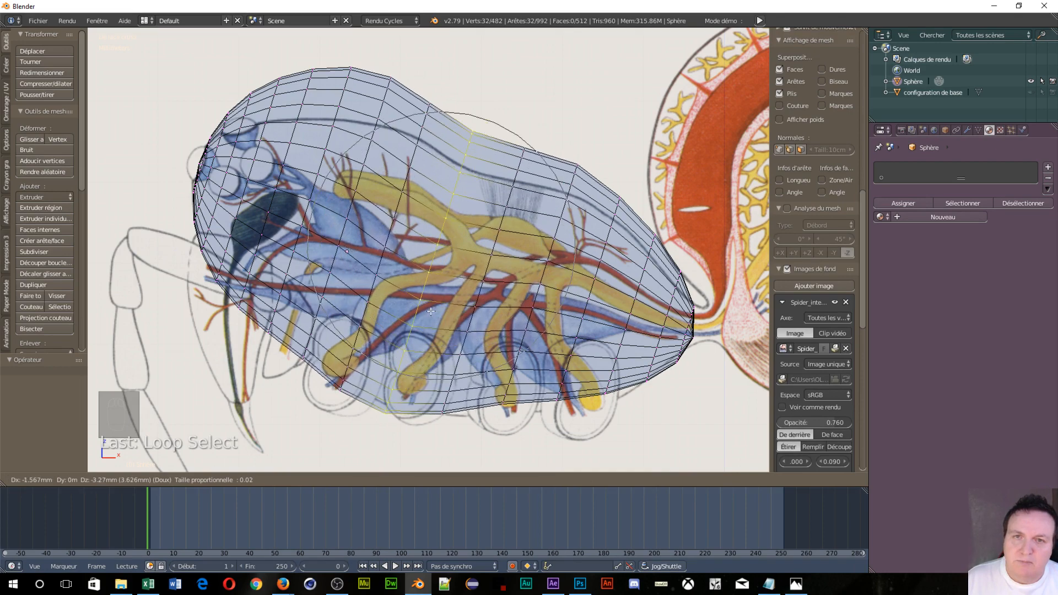
pyautogui.scroll(-2, 423, 304)
pyautogui.scroll(-5, 429, 303)
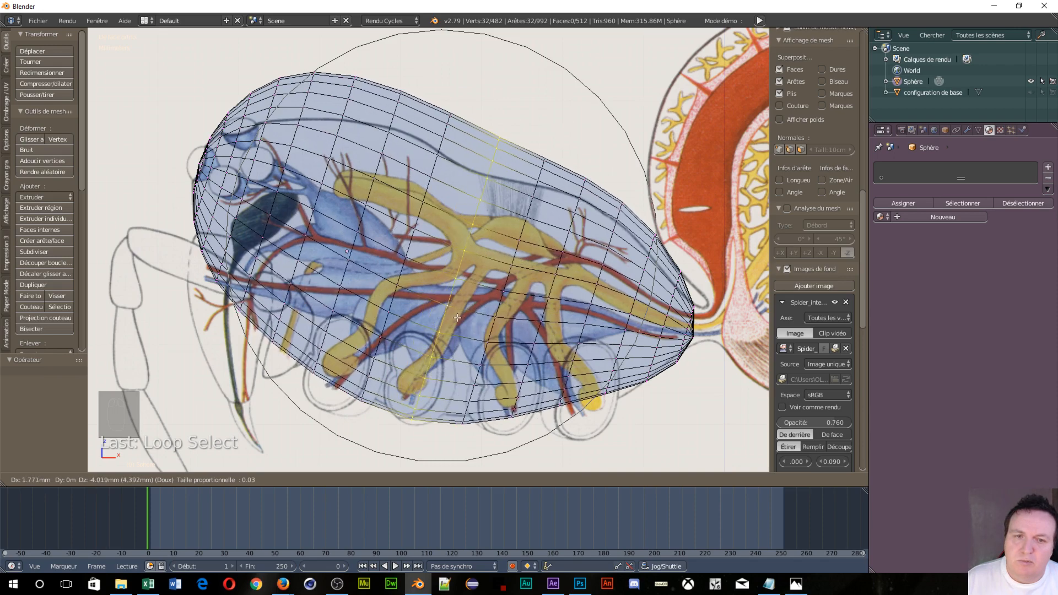
pyautogui.scroll(-3, 457, 321)
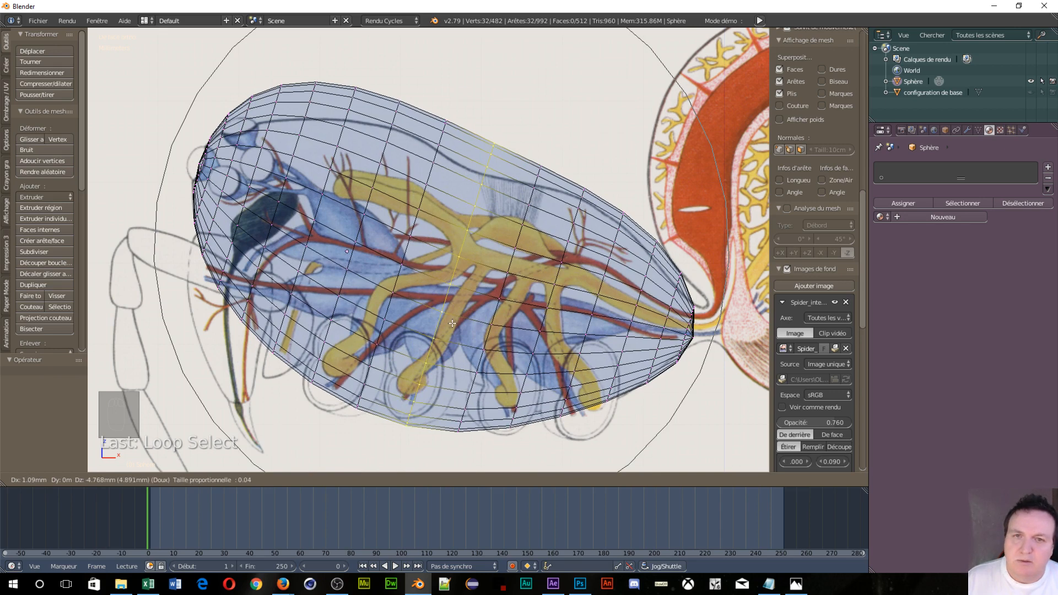
pyautogui.click(452, 323)
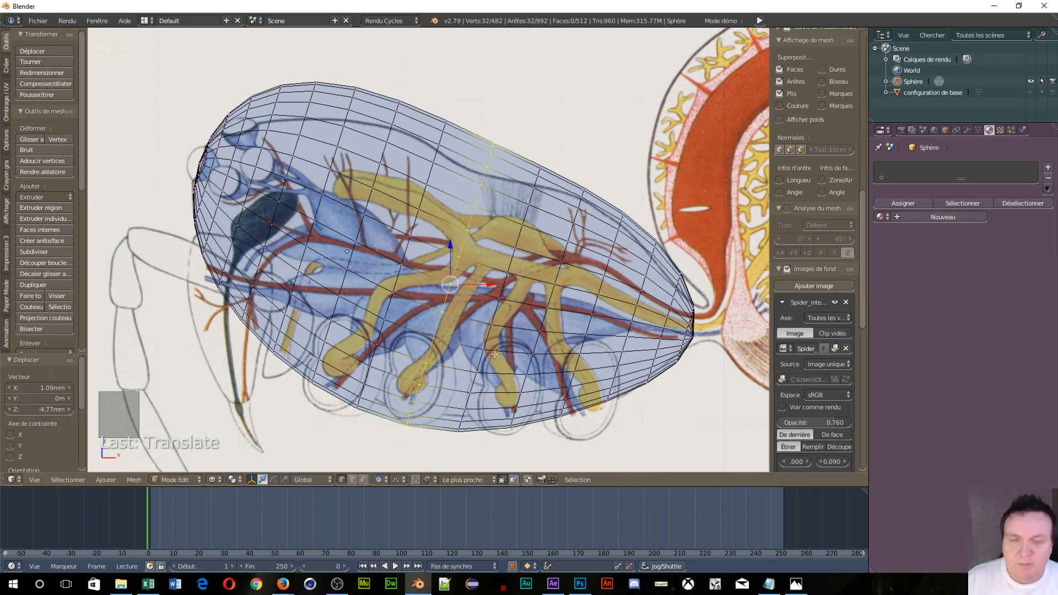
# Step: Shrink the mid-body loop by about 0.924, shift it 0.341 mm in X and -1.36 mm in Z, and scale it again by about 0.907
pyautogui.press('s')
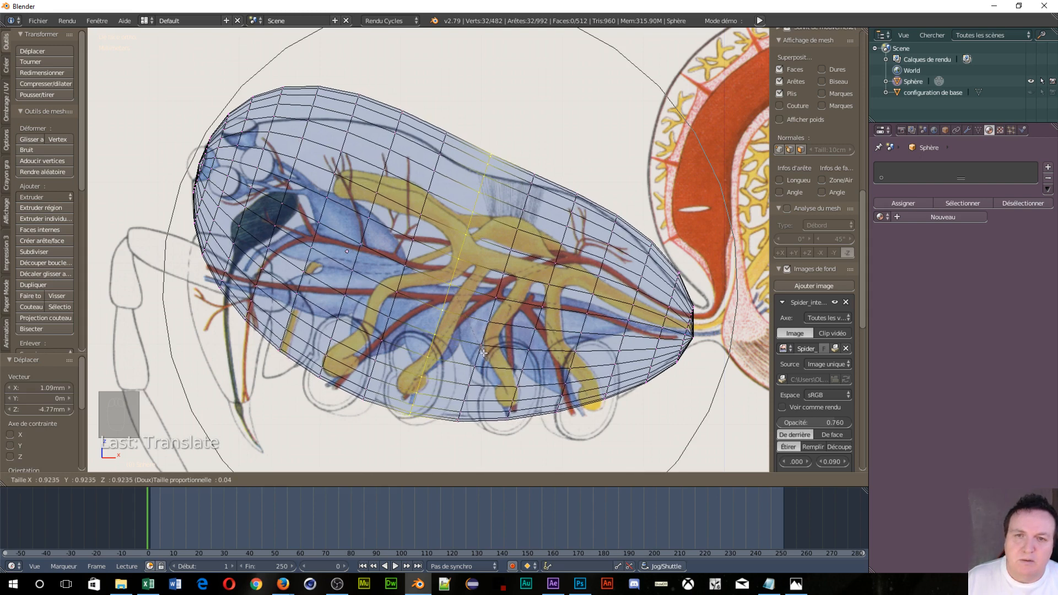
pyautogui.click(483, 353)
pyautogui.press('g')
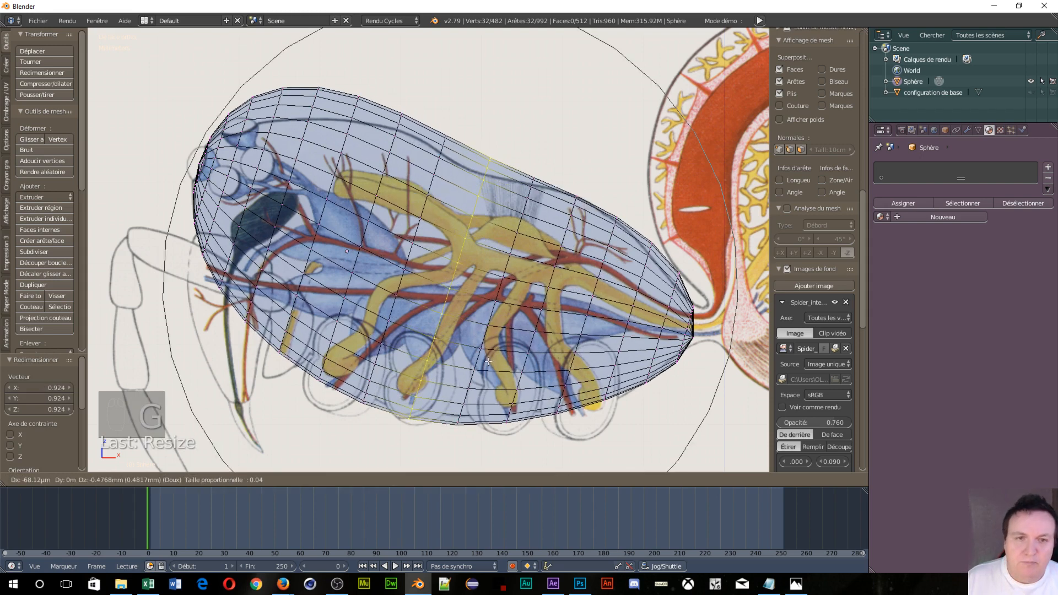
pyautogui.click(493, 369)
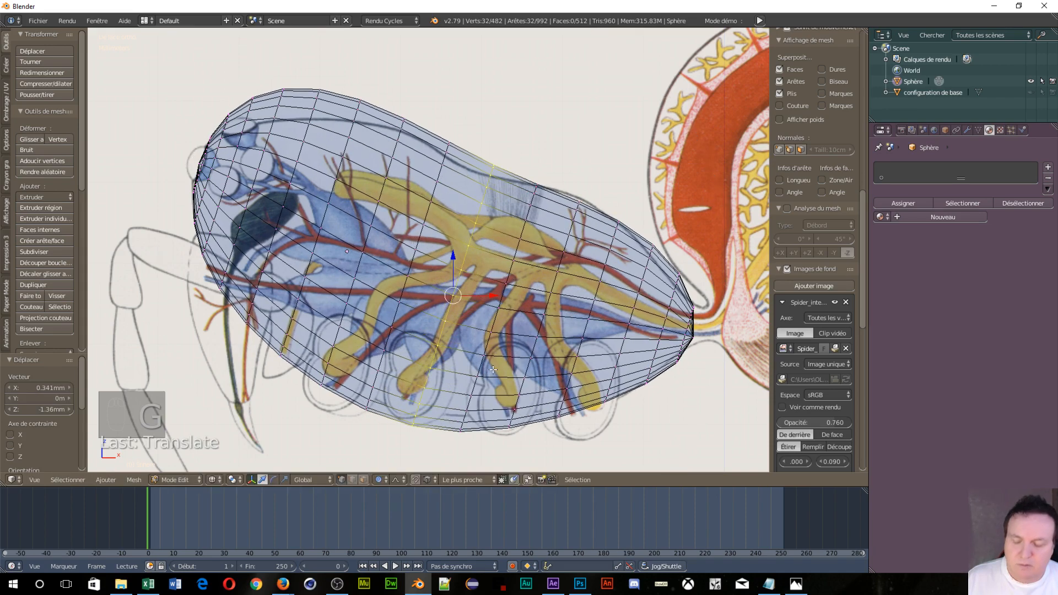
pyautogui.press('s')
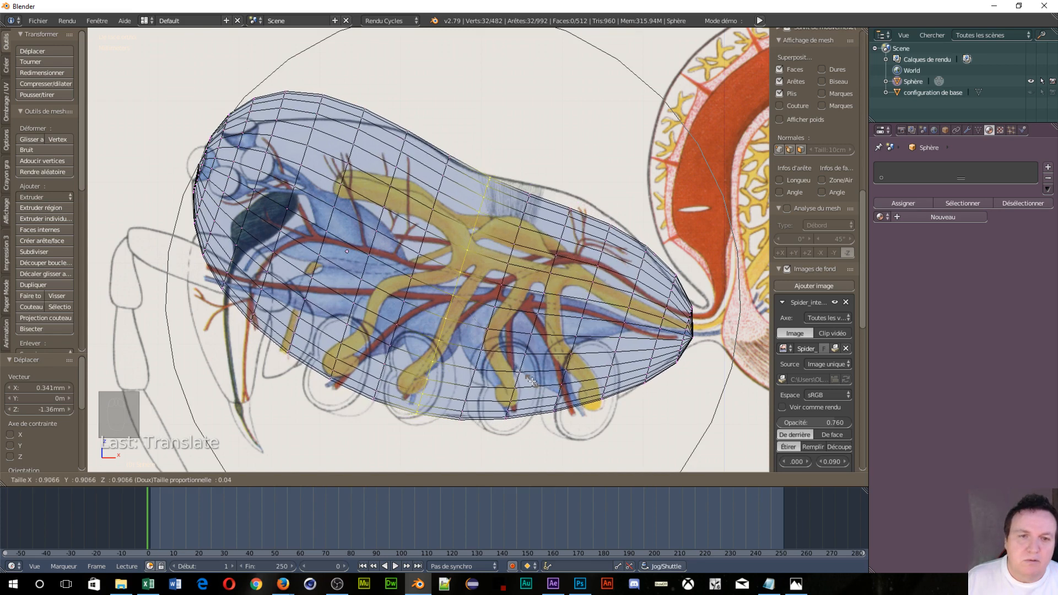
pyautogui.click(532, 382)
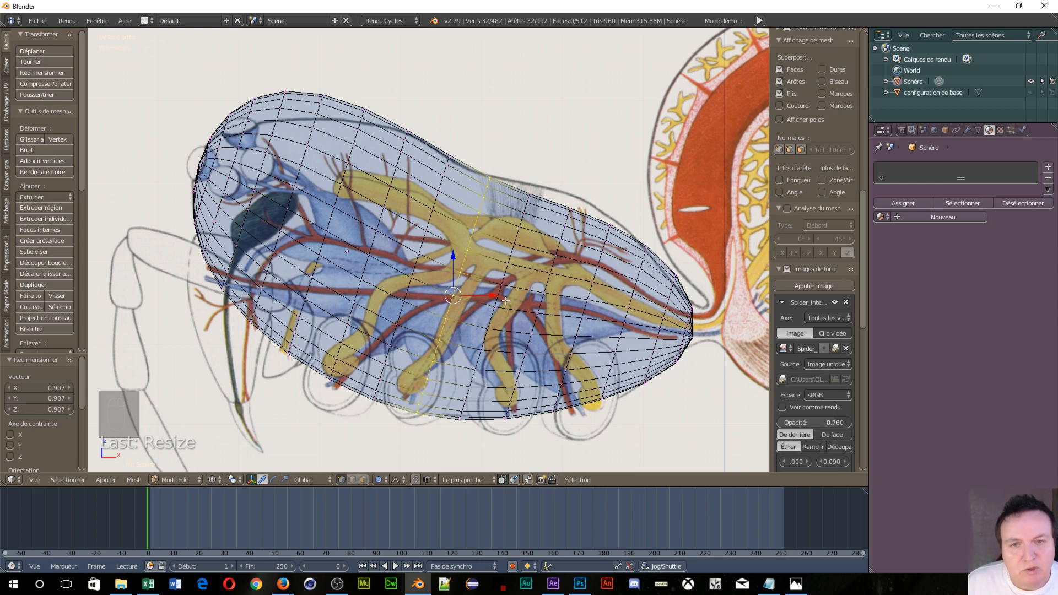
# Step: Move the next loop rearward about 0.681 mm in X and 0.749 mm in Z with proportional size 0.01, and scale it by about 1.029
pyautogui.keyDown('alt'); pyautogui.rightClick(502, 298); pyautogui.keyUp('alt')
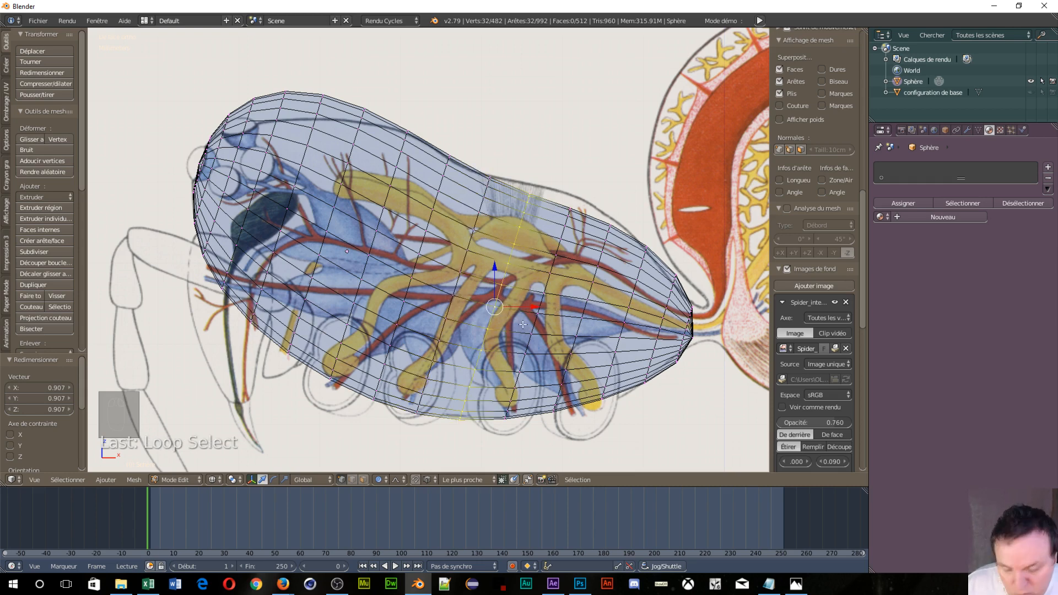
pyautogui.press('g')
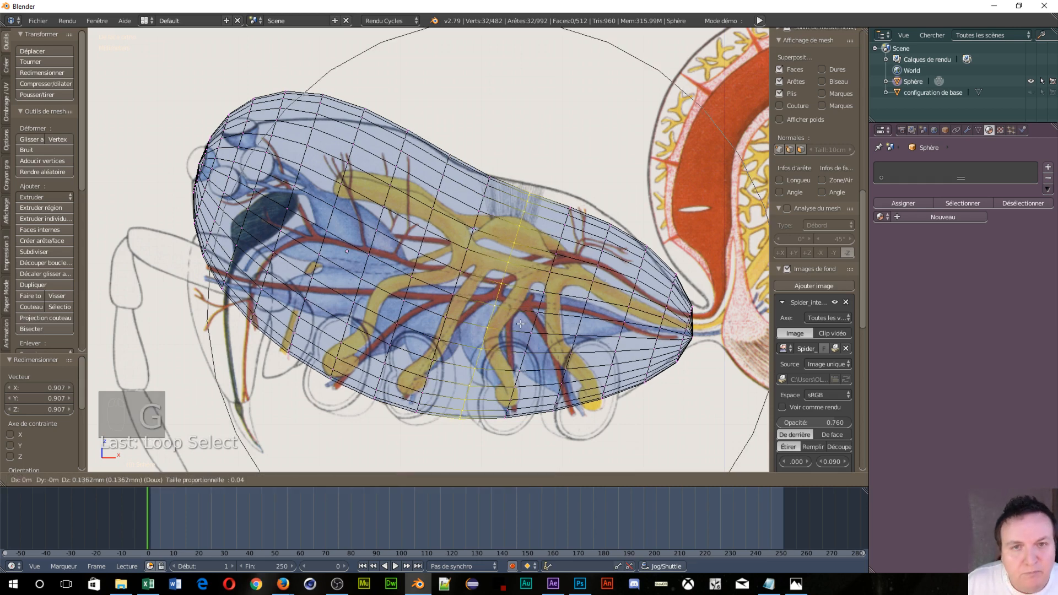
pyautogui.scroll(7, 521, 319)
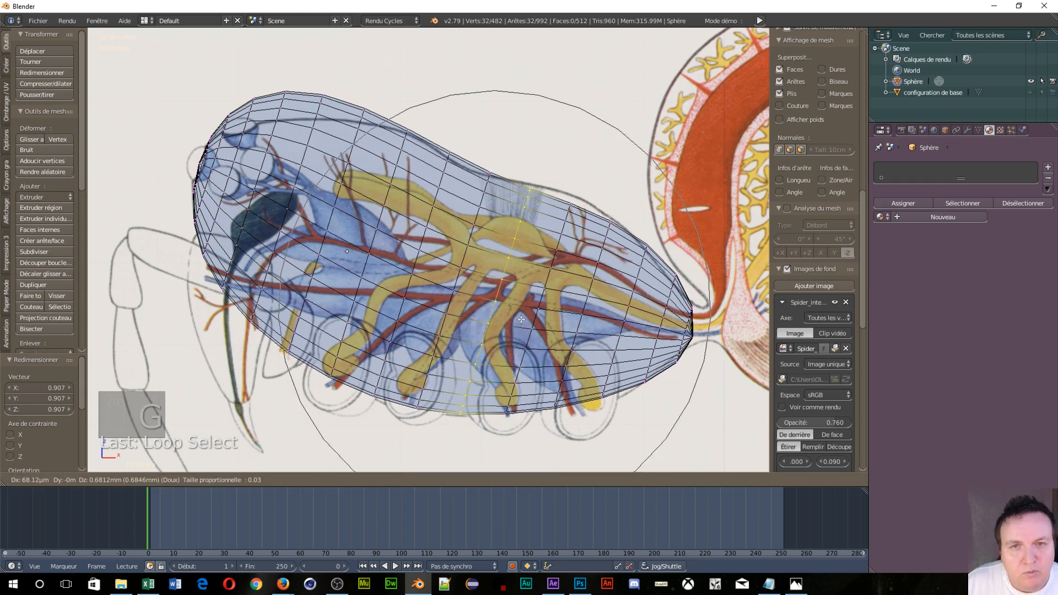
pyautogui.scroll(7, 522, 318)
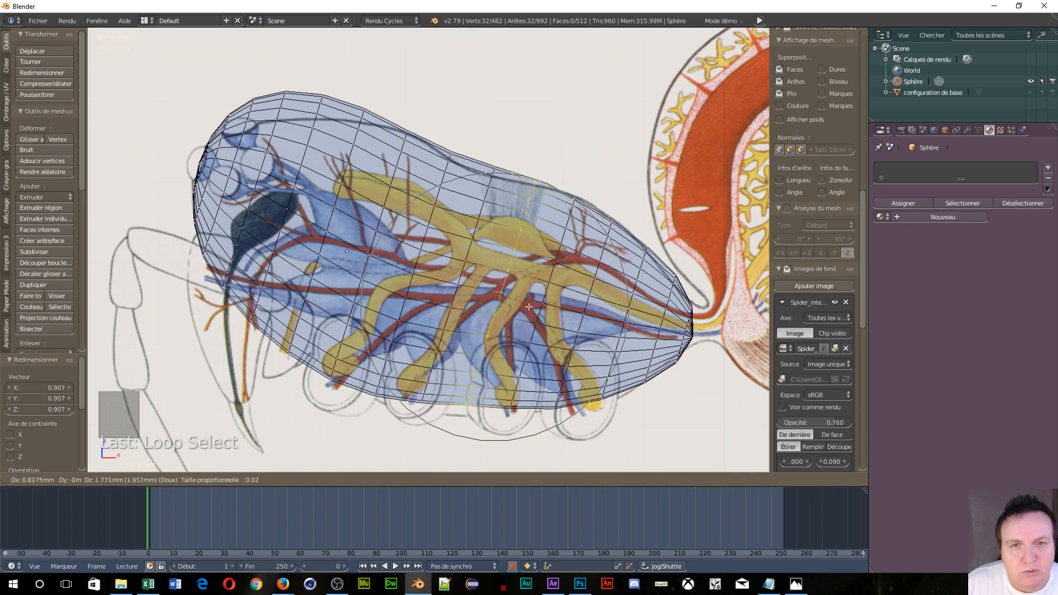
pyautogui.scroll(2, 526, 321)
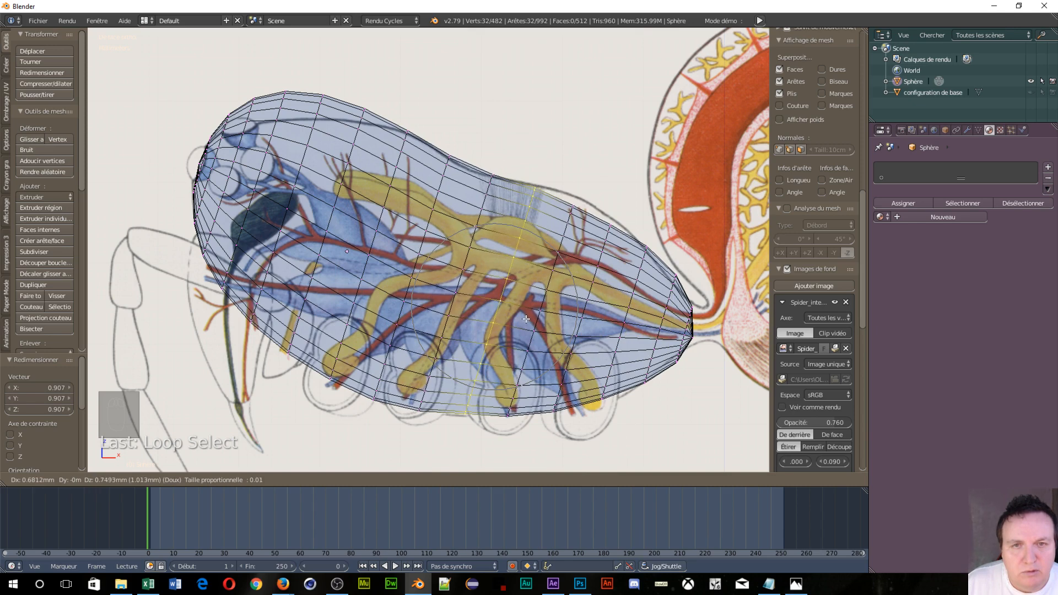
pyautogui.click(526, 319)
pyautogui.press('s')
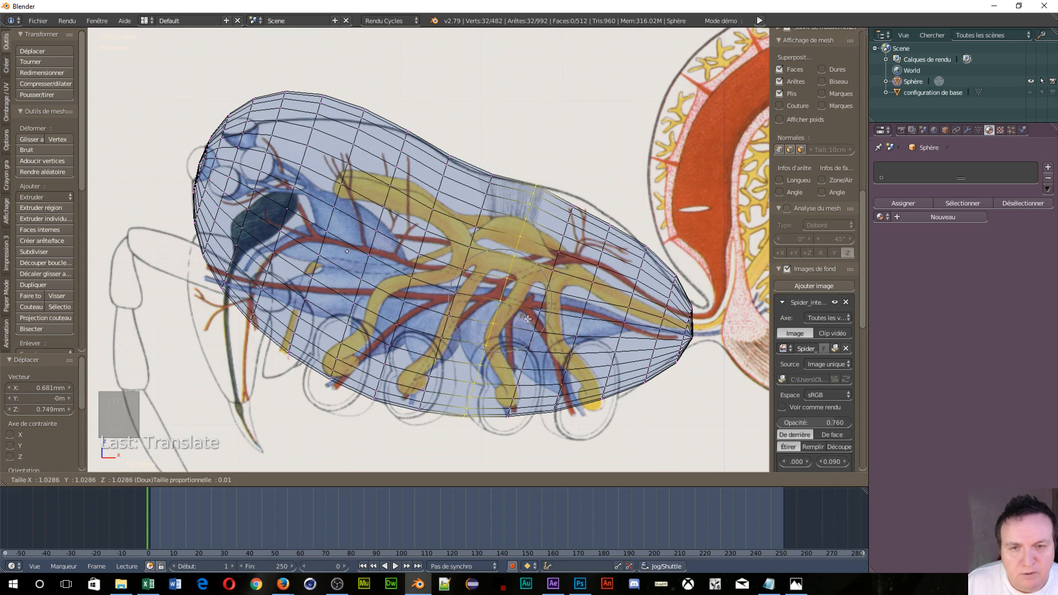
pyautogui.click(528, 318)
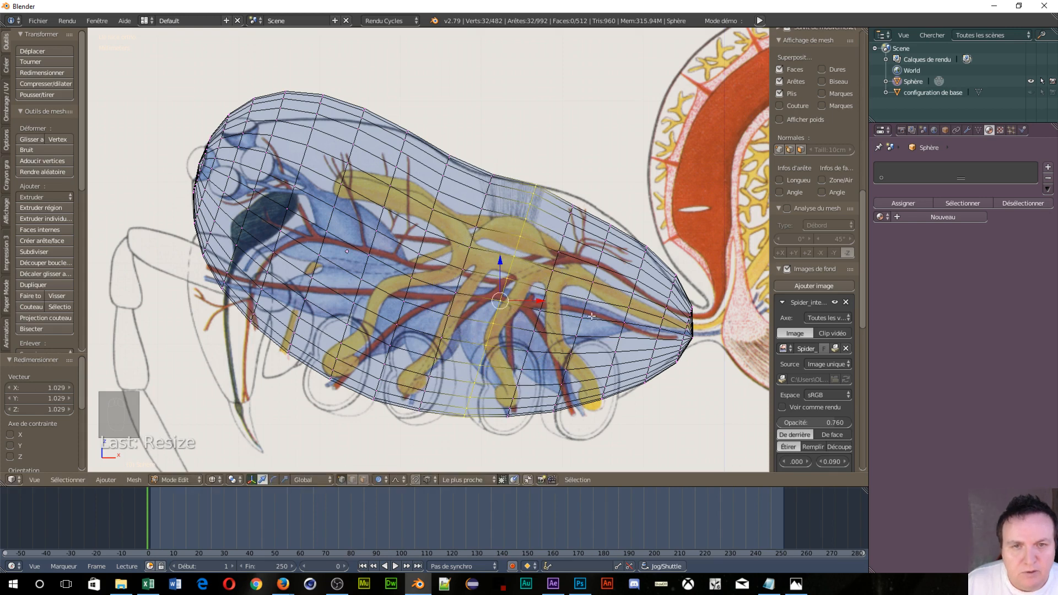
# Step: Move the vertex loop above the third leg joint about 0.068 mm in X and 0.545 mm in Z, and scale it by about 1.052
pyautogui.keyDown('alt'); pyautogui.rightClick(550, 304); pyautogui.keyUp('alt')
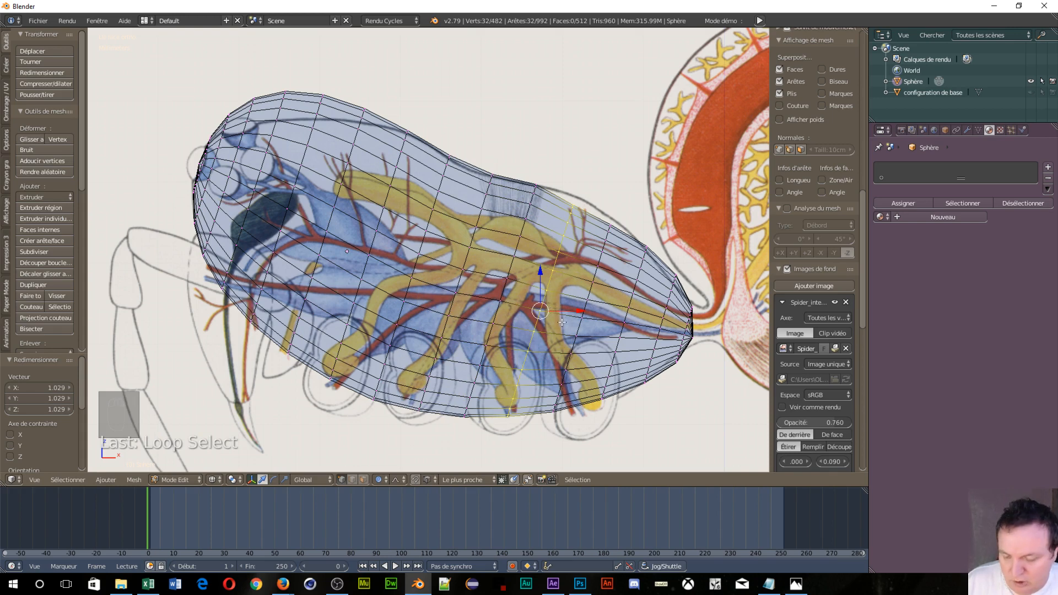
pyautogui.press('g')
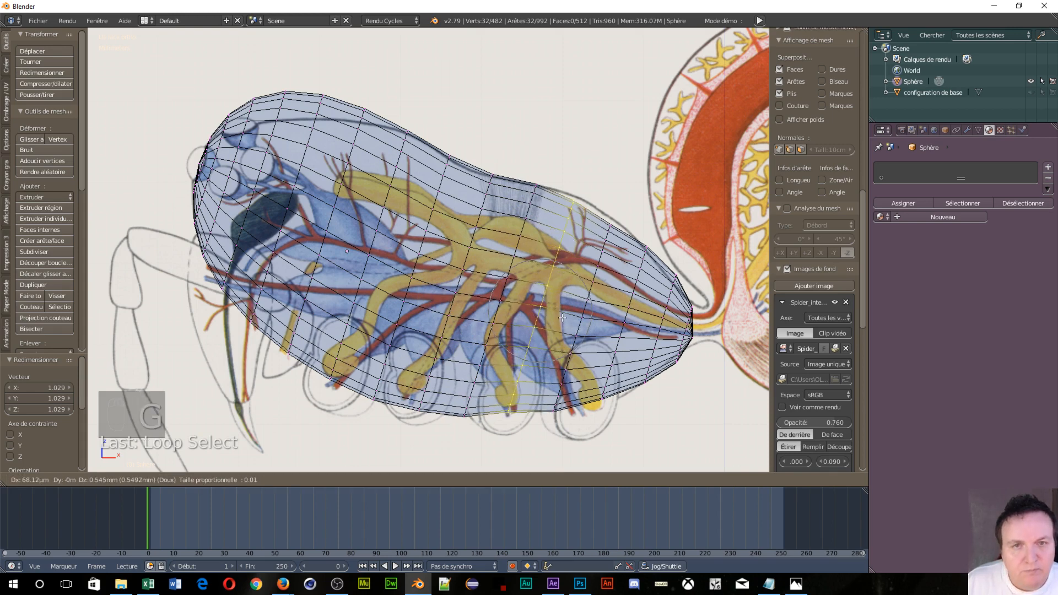
pyautogui.click(562, 318)
pyautogui.press('s')
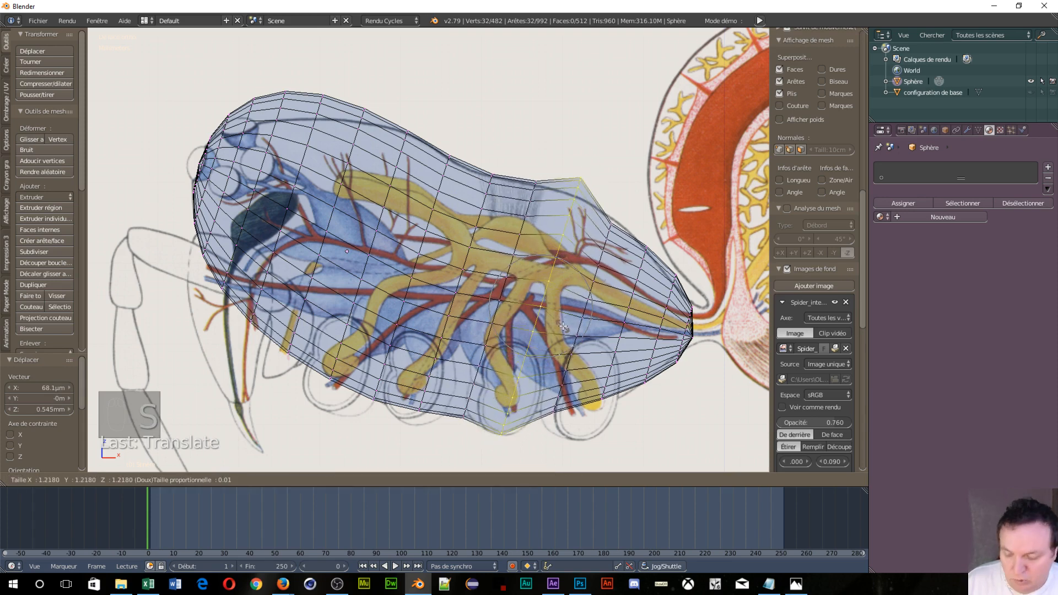
pyautogui.click(506, 325)
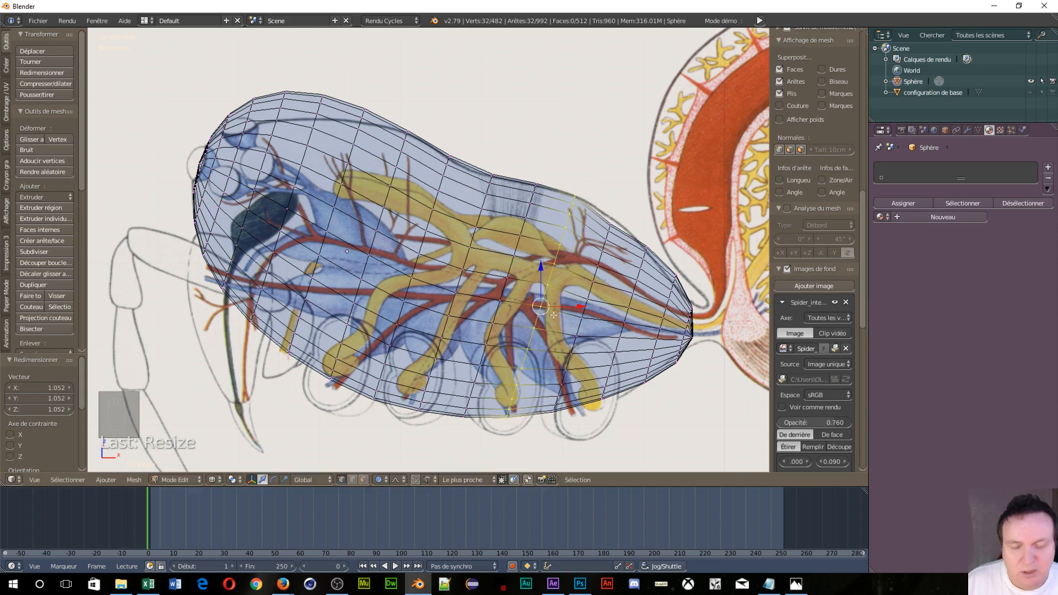
# Step: Scale the vertex loop at the front of the fourth leg joint by about 1.062
pyautogui.keyDown('alt'); pyautogui.rightClick(585, 311); pyautogui.keyUp('alt')
pyautogui.keyDown('alt'); pyautogui.keyDown('shift'); pyautogui.rightClick(586, 309); pyautogui.keyUp('shift'); pyautogui.keyUp('alt')
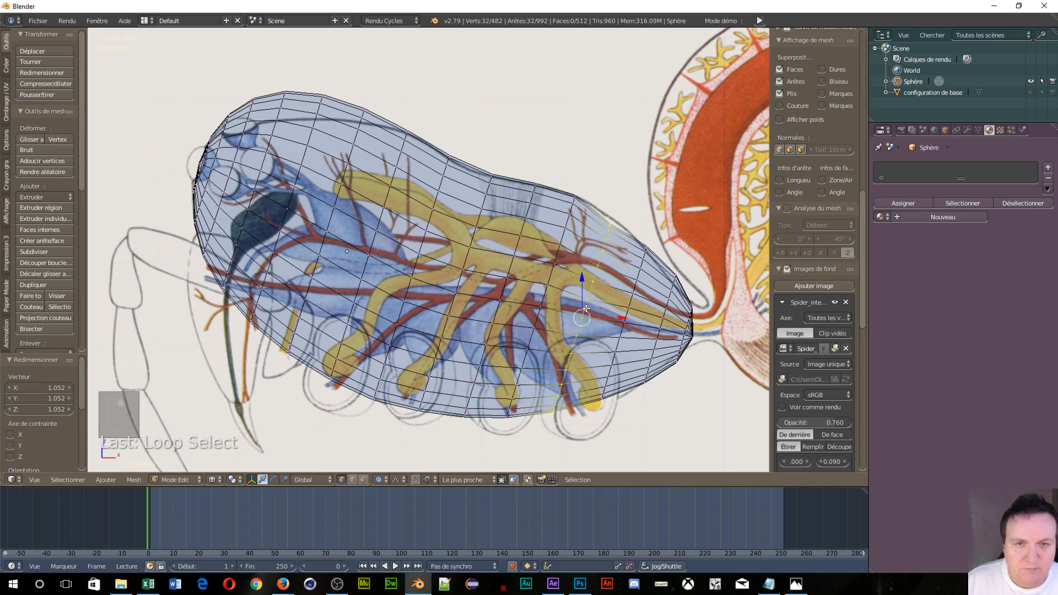
pyautogui.press('s')
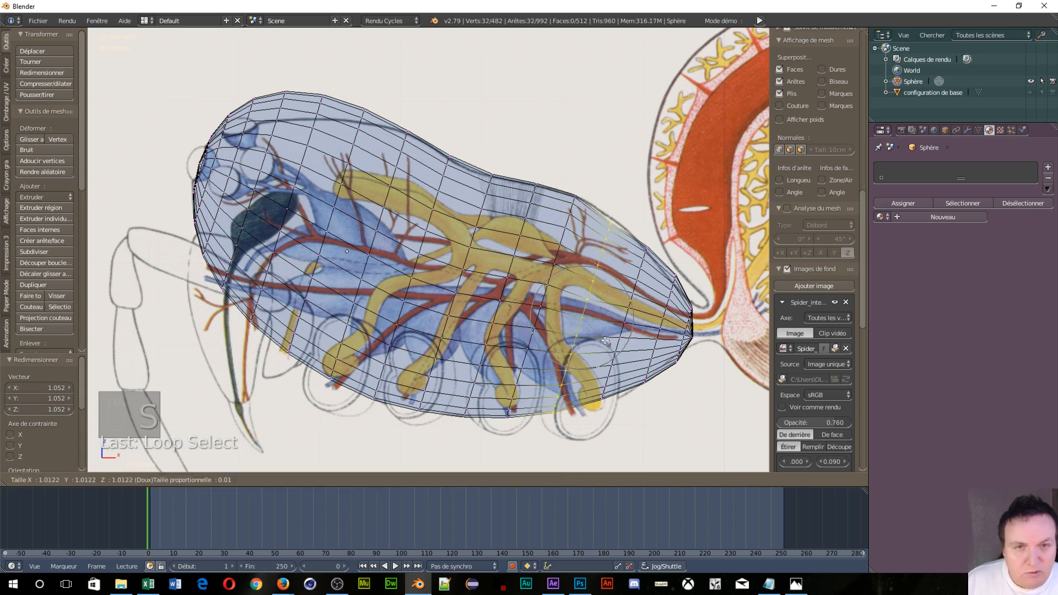
pyautogui.click(606, 340)
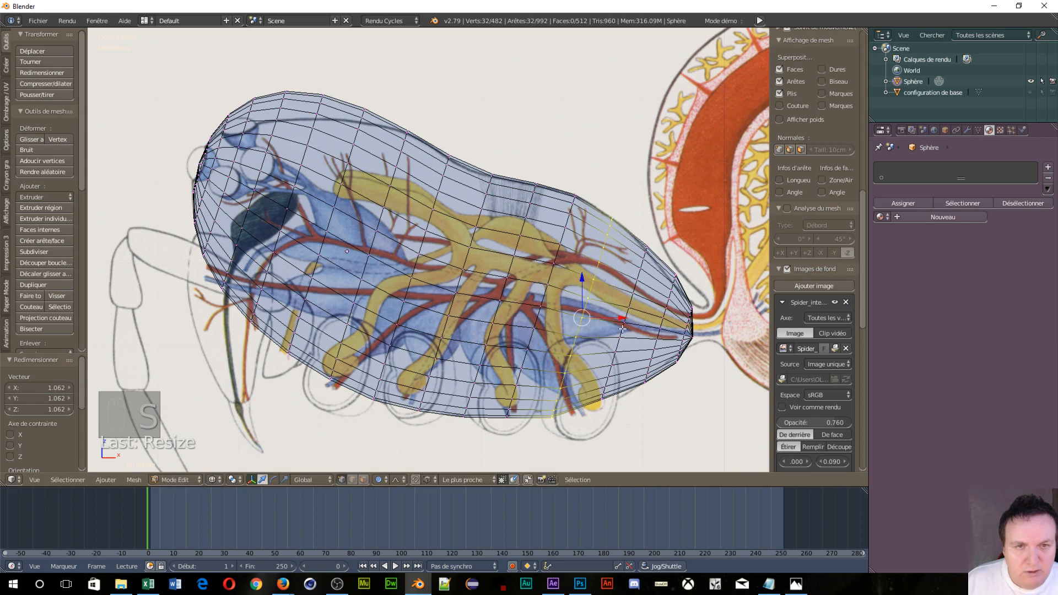
# Step: Move the vertex loop at the back of the fourth leg joint about -0.477 mm in X and -0.749 mm in Z, and scale it by about 1.053
pyautogui.keyDown('alt'); pyautogui.rightClick(622, 329); pyautogui.keyUp('alt')
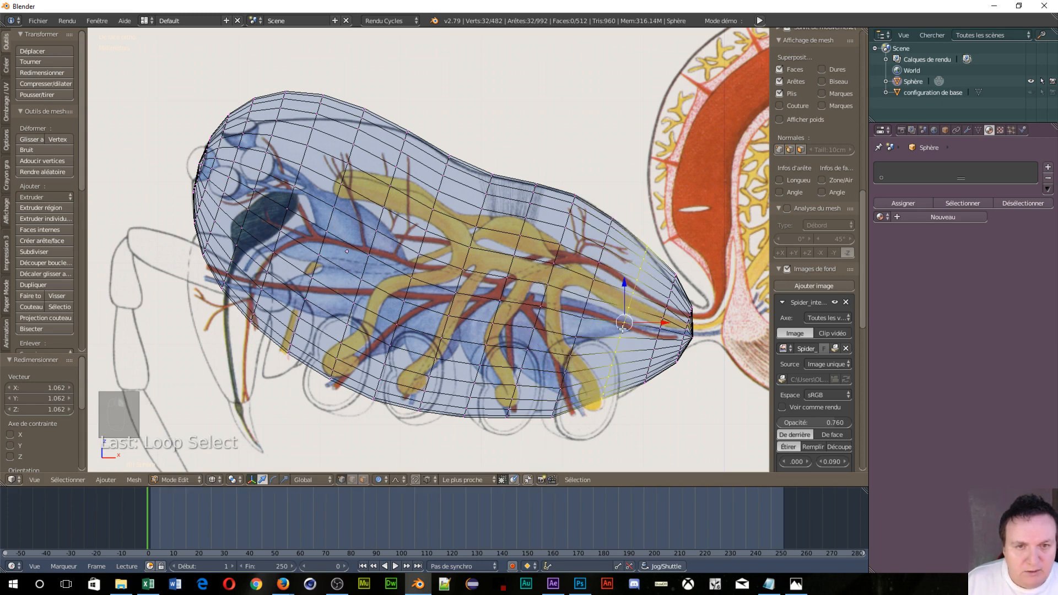
pyautogui.press('g')
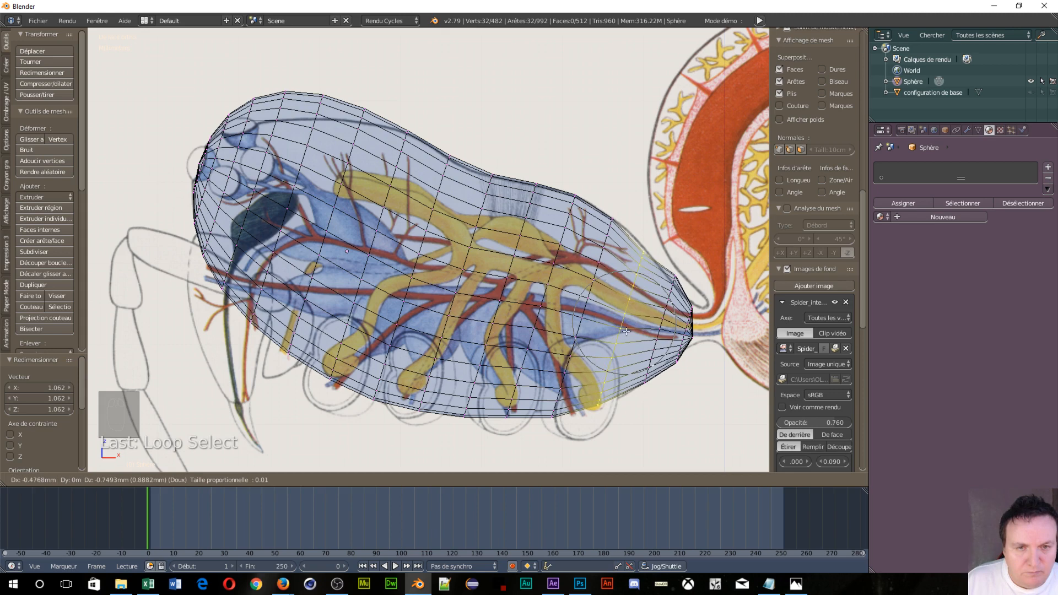
pyautogui.click(626, 331)
pyautogui.press('s')
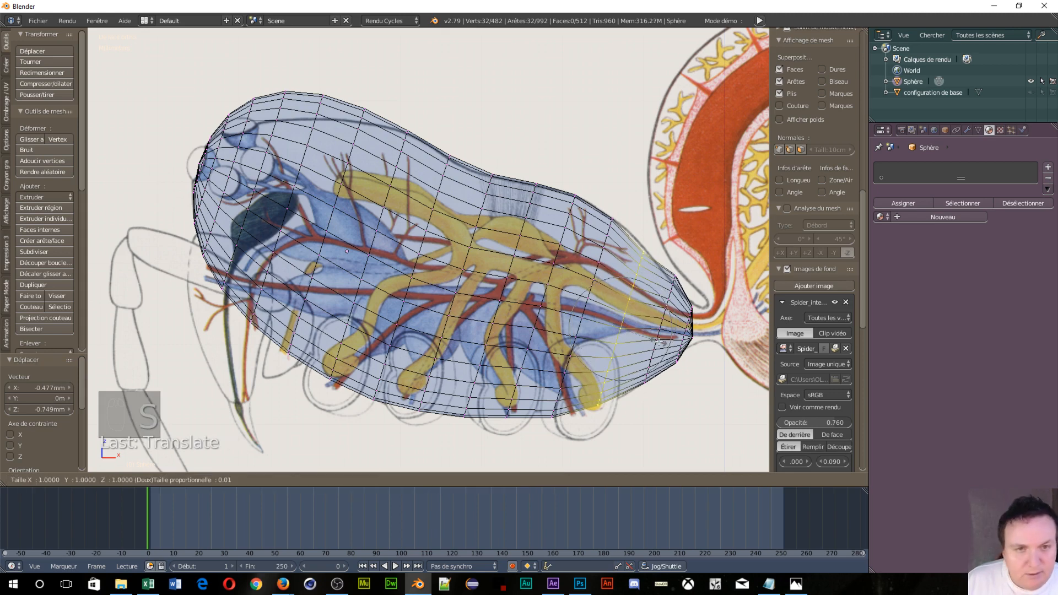
pyautogui.click(660, 342)
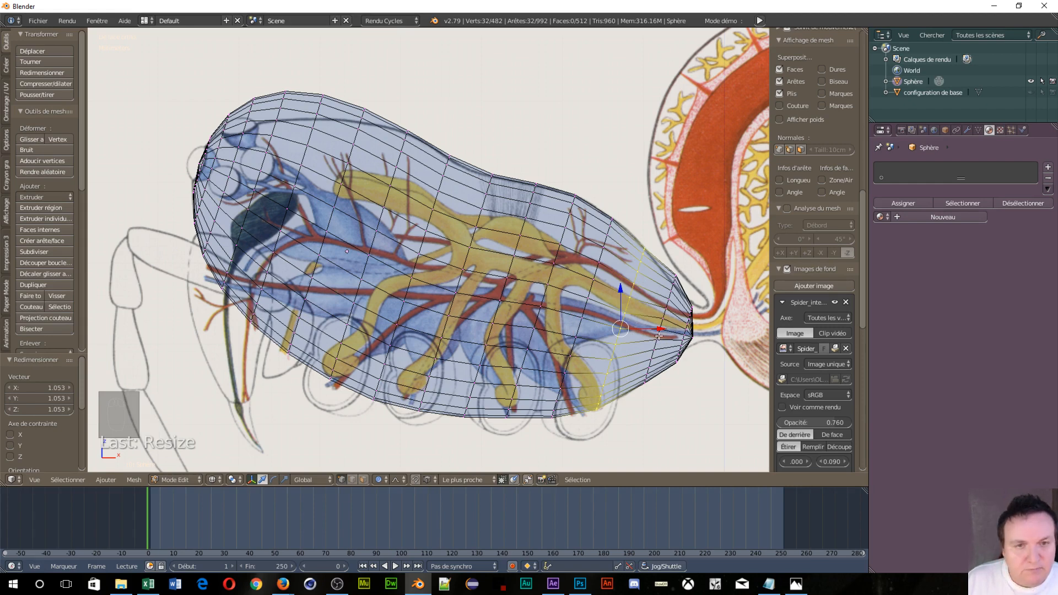
# Step: Scale the next vertex loop toward the body's narrow rear end by about 0.901
pyautogui.keyDown('alt'); pyautogui.rightClick(659, 336); pyautogui.keyUp('alt')
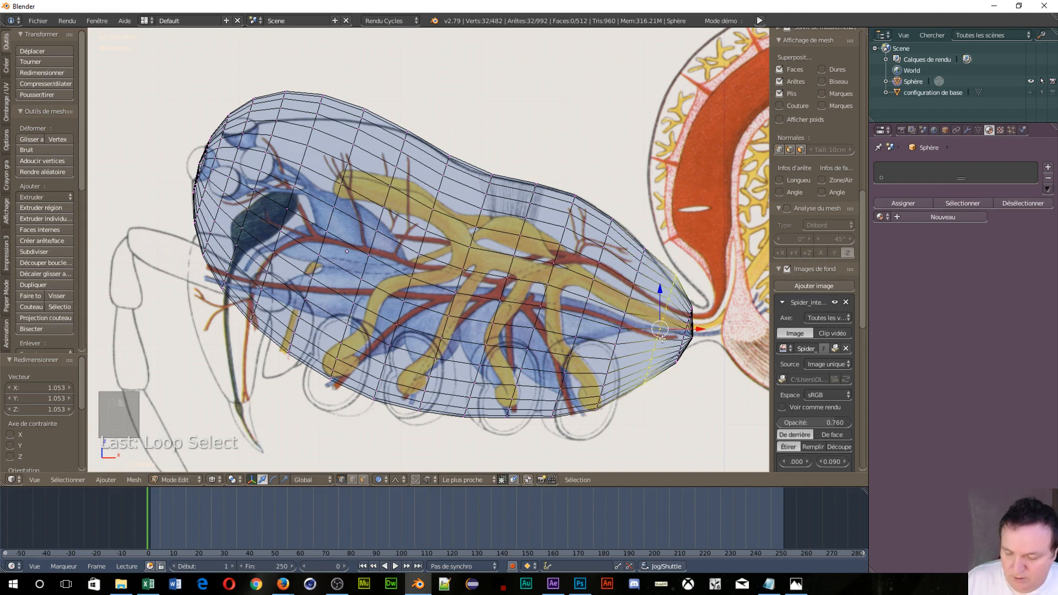
pyautogui.press('s')
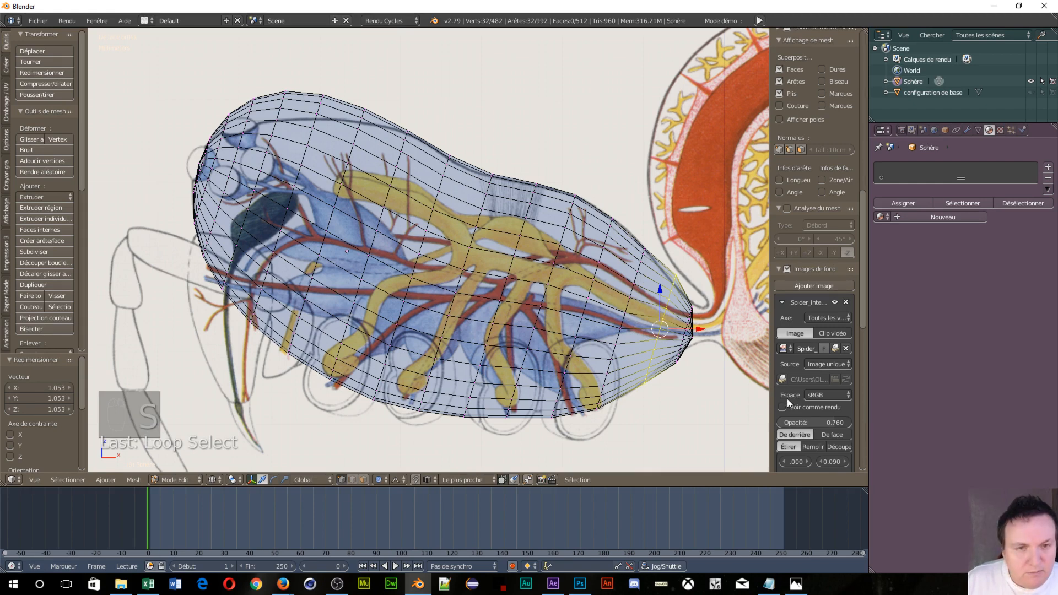
pyautogui.press('s')
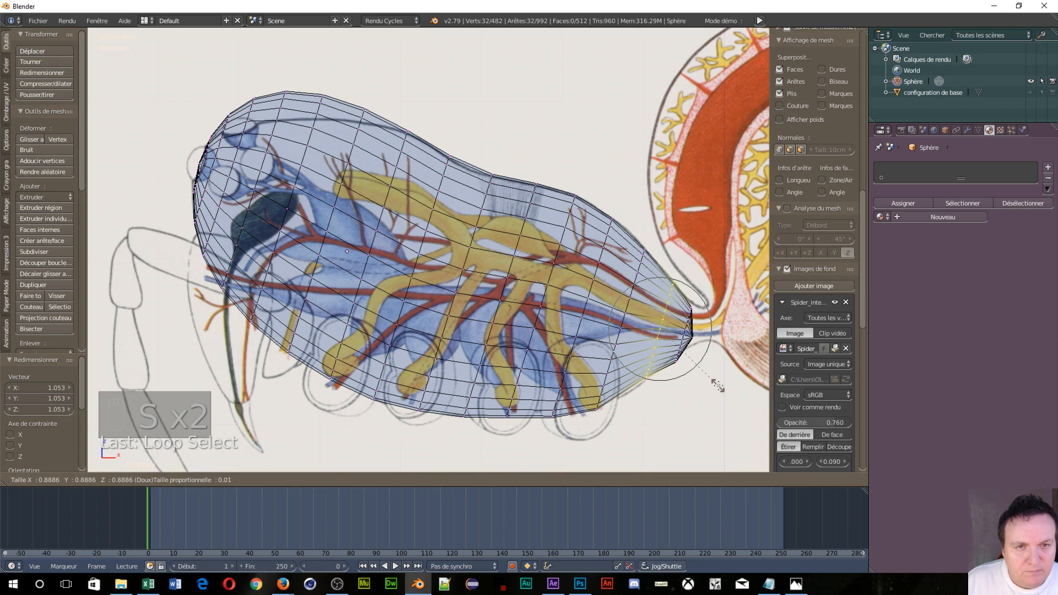
pyautogui.click(716, 385)
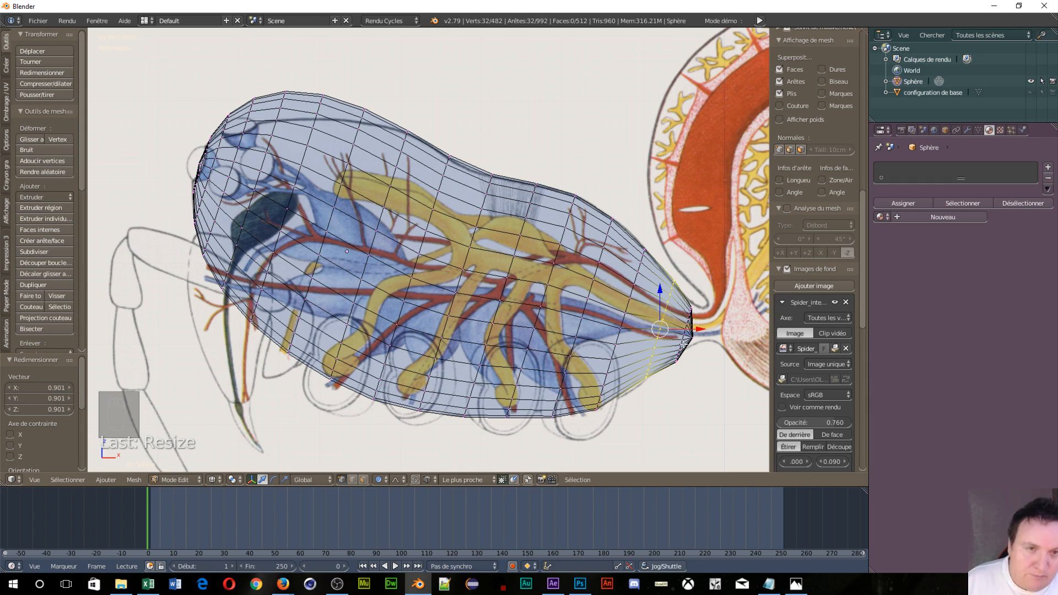
# Step: Move the vertex loop closest to the narrow rear tip about 0.068 mm in X and 0.477 mm in Z, and scale it by about 0.929
pyautogui.keyDown('alt'); pyautogui.rightClick(682, 337); pyautogui.keyUp('alt')
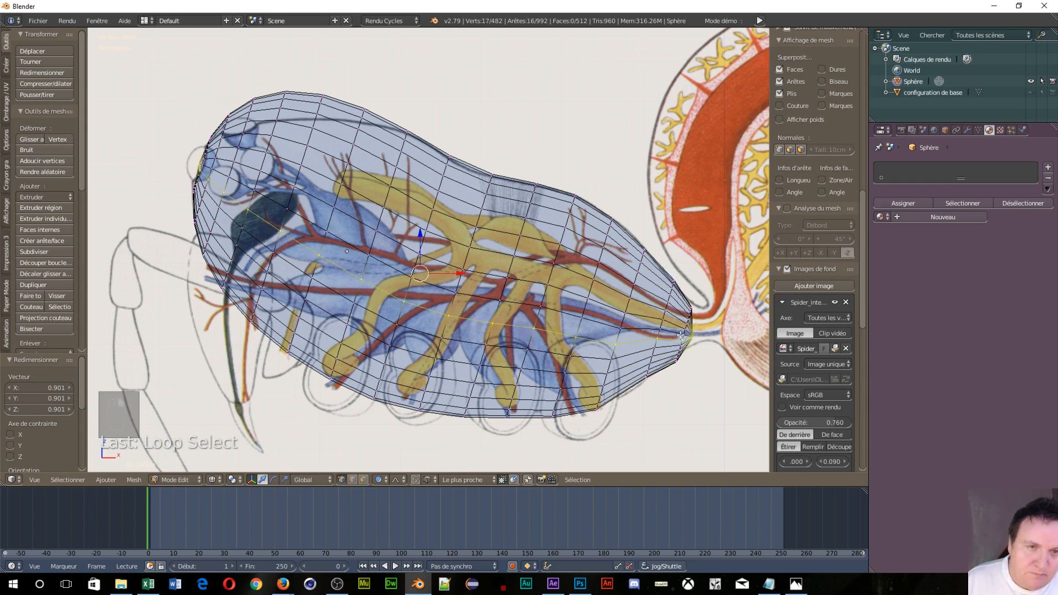
pyautogui.keyDown('alt'); pyautogui.rightClick(682, 334); pyautogui.keyUp('alt')
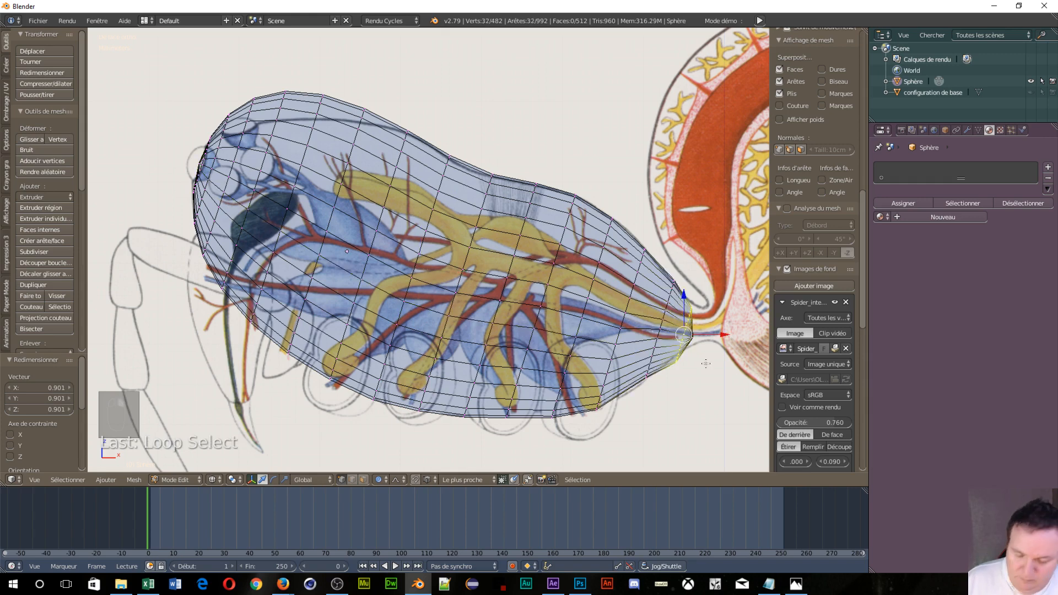
pyautogui.press('g')
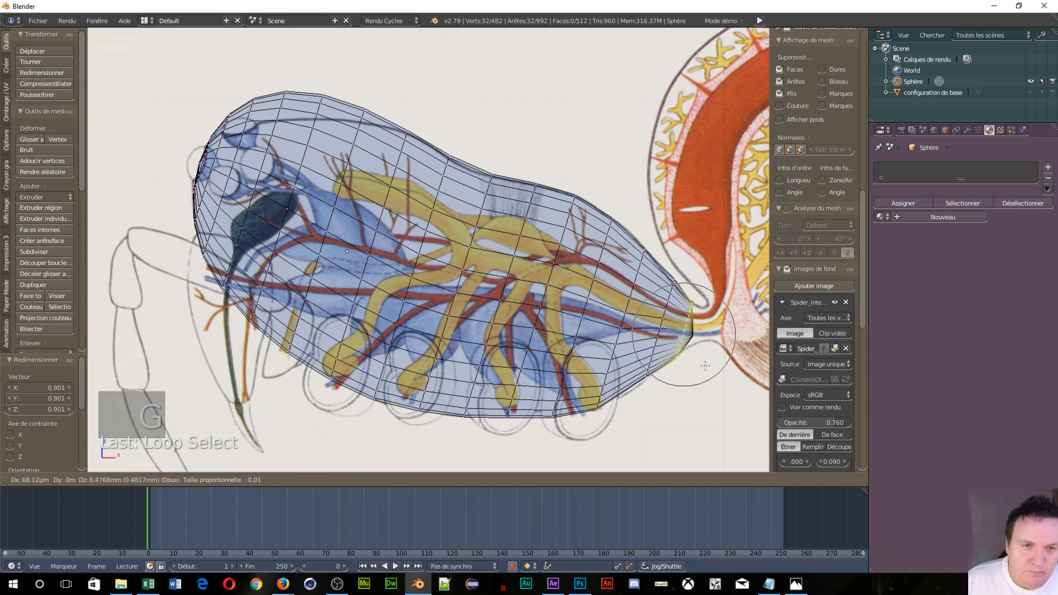
pyautogui.click(706, 365)
pyautogui.press('s')
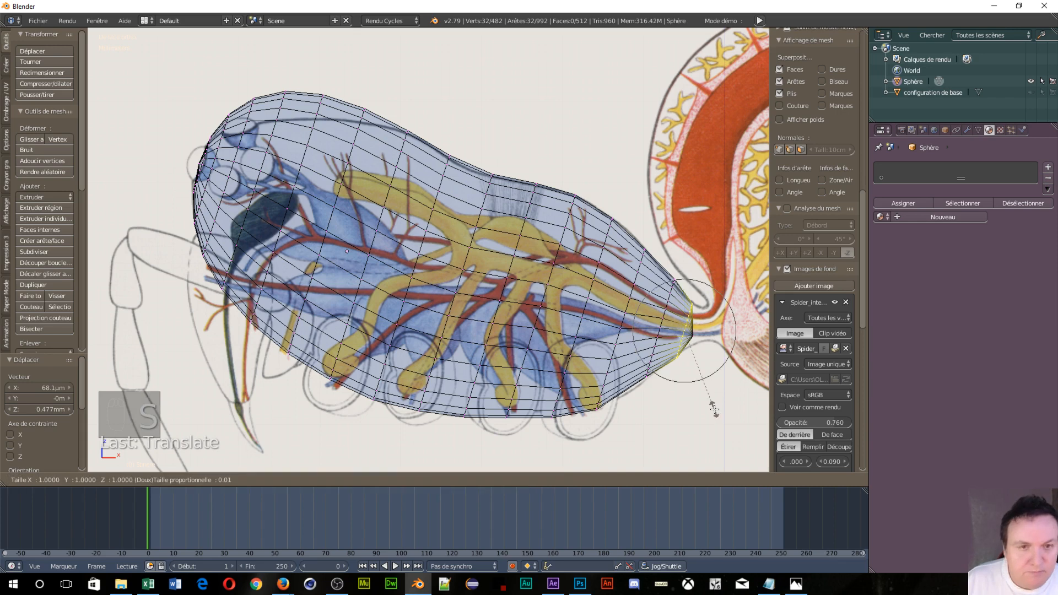
pyautogui.click(710, 404)
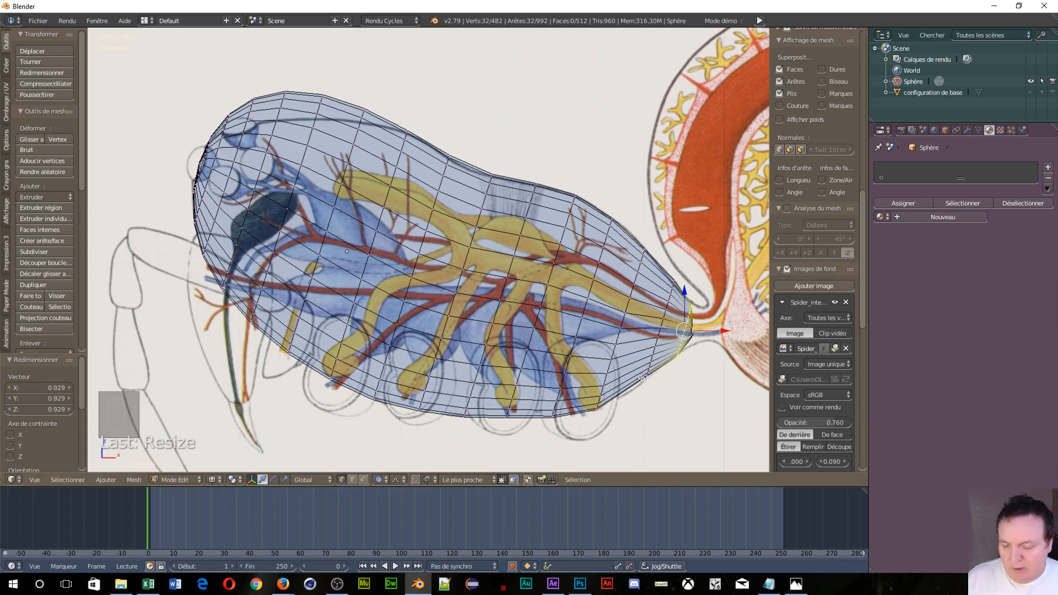
# Step: Cut one new edge loop across the tapering rear section, just behind the fourth leg joint, and scale it by about 1.037
pyautogui.hotkey('ctrl', 'r')
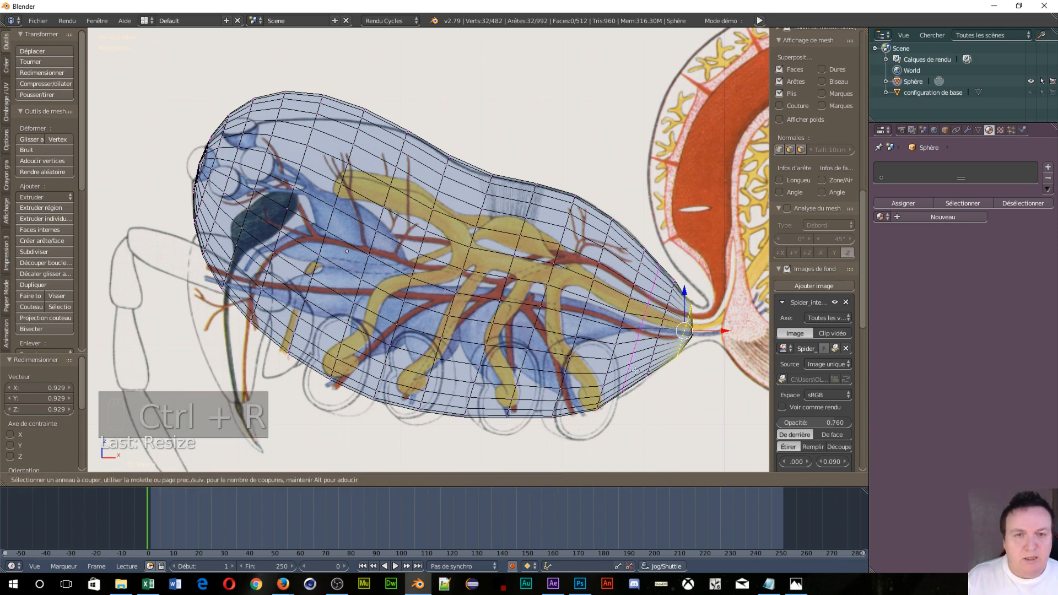
pyautogui.click(636, 371)
pyautogui.click(636, 370)
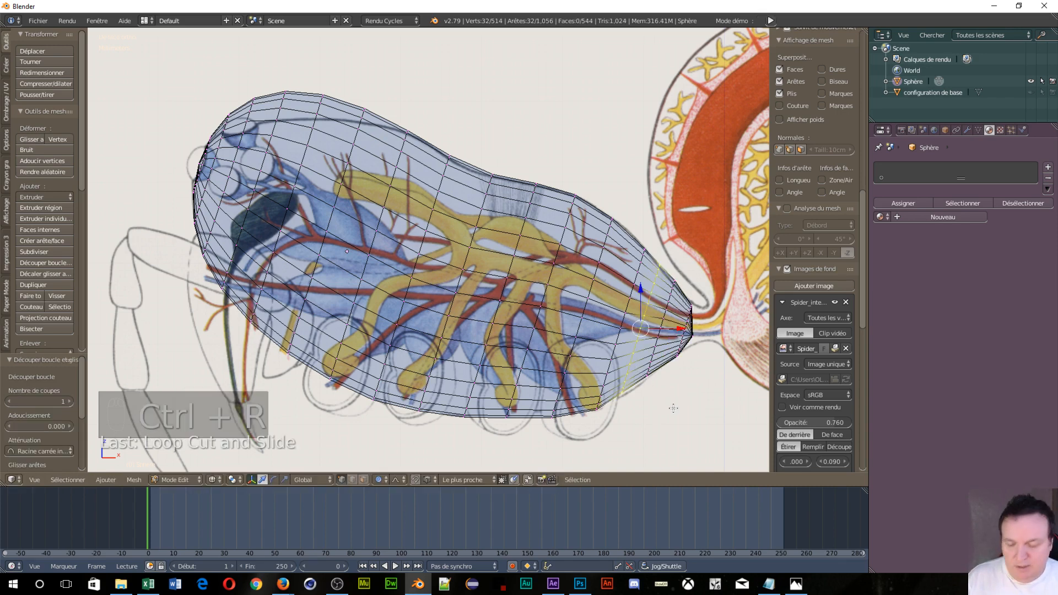
pyautogui.press('s')
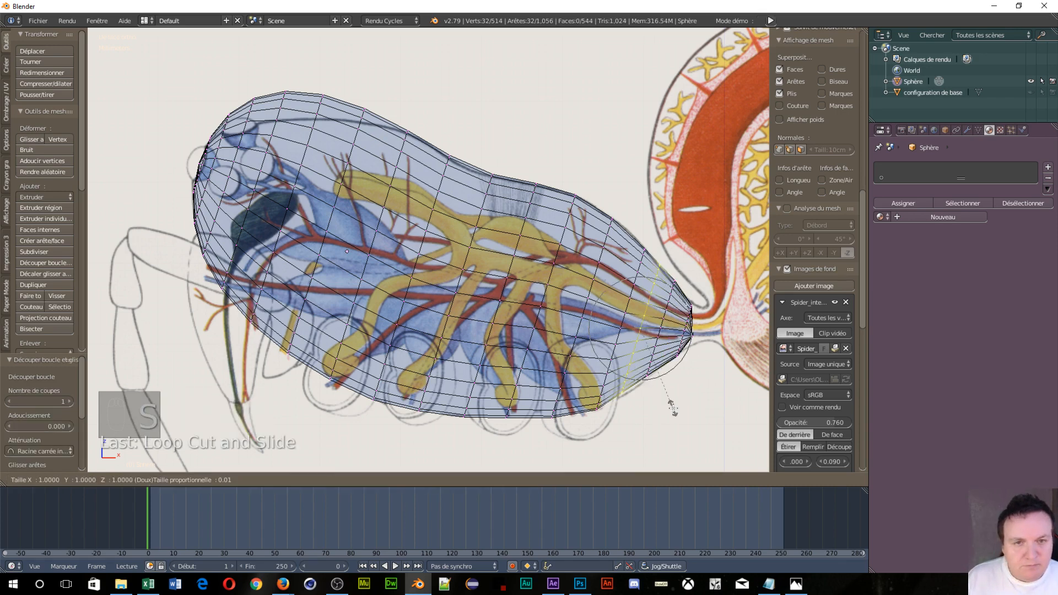
pyautogui.scroll(7, 675, 410)
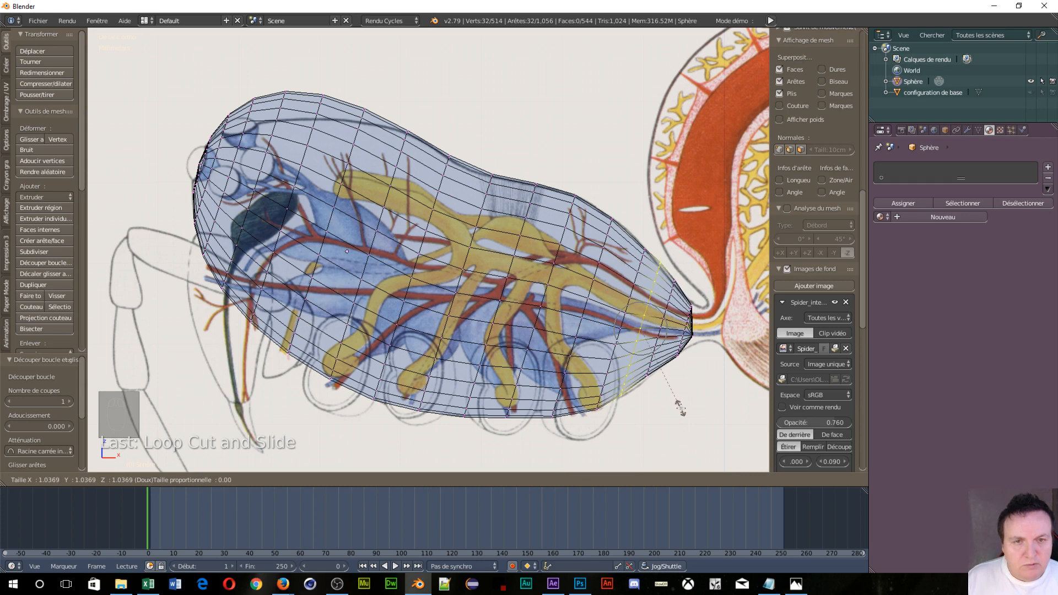
pyautogui.click(681, 409)
# Step: Move the new edge loop behind the fourth leg joint about -0.204 mm in X and -0.681 mm in Z
pyautogui.press('g')
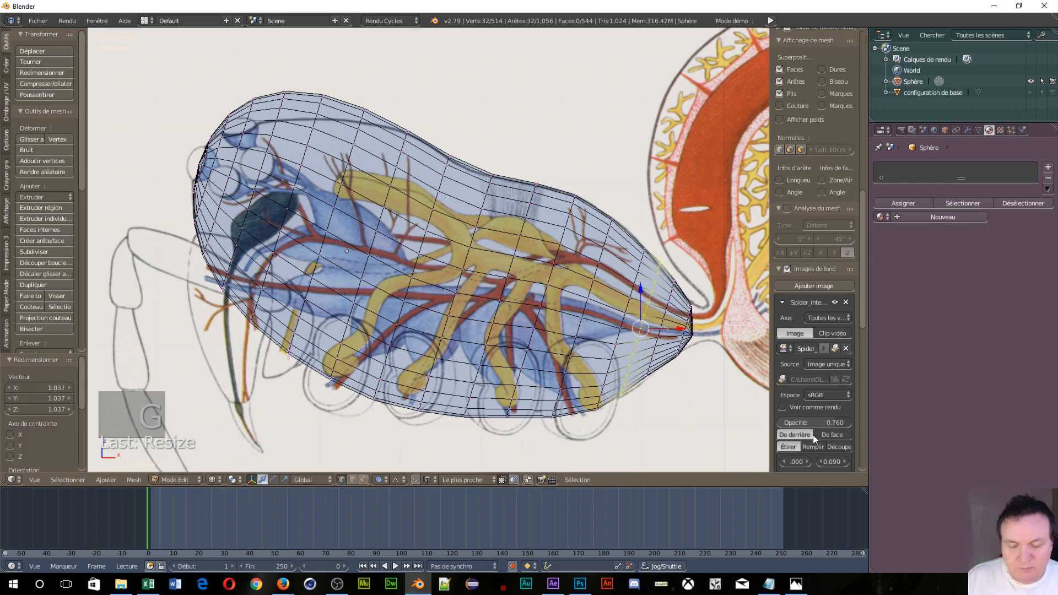
pyautogui.press('g')
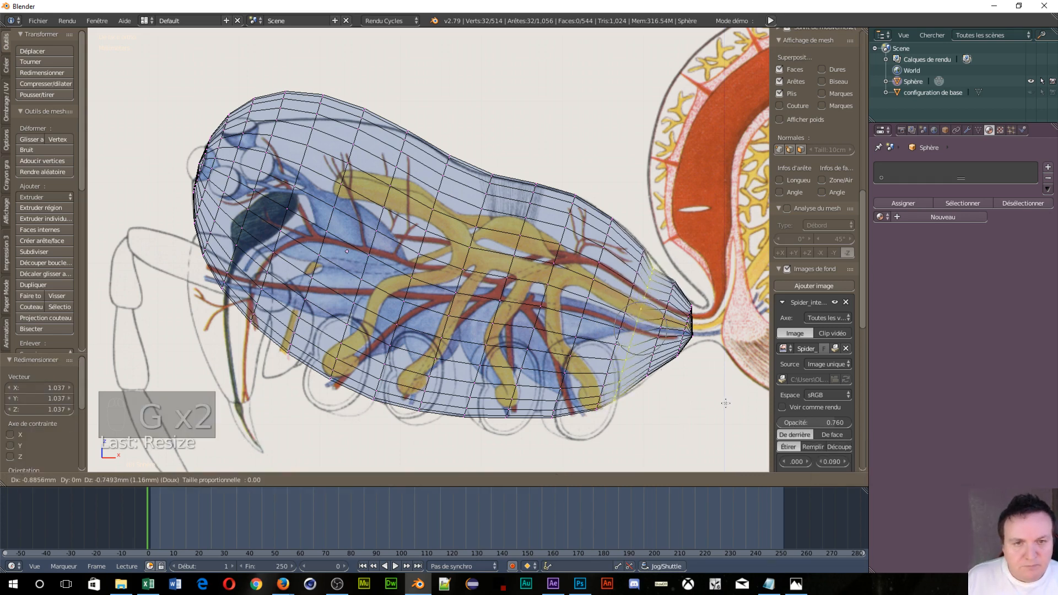
pyautogui.click(730, 401)
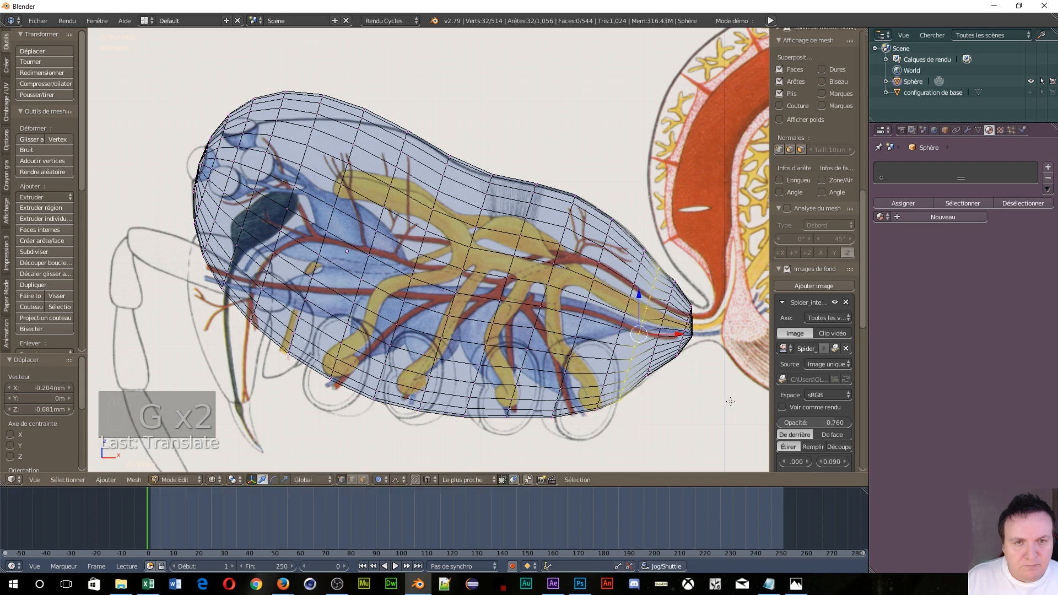
# Step: Move the vertex loop between the new cut and the rear tip about 0.272 mm in X and -0.545 mm in Z, and scale it by about 0.967
pyautogui.keyDown('alt'); pyautogui.rightClick(661, 330); pyautogui.keyUp('alt')
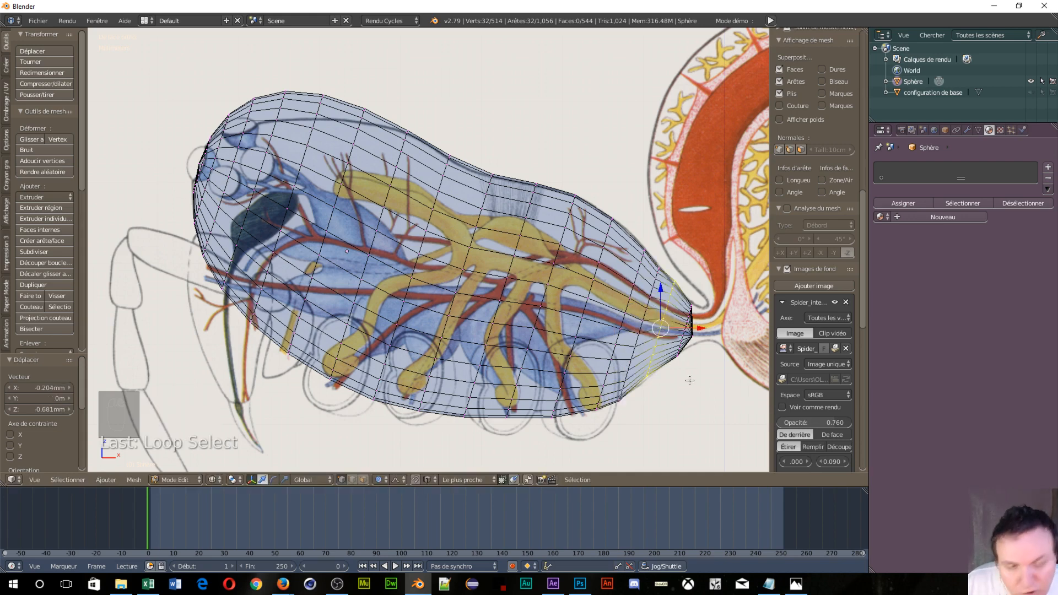
pyautogui.press('g')
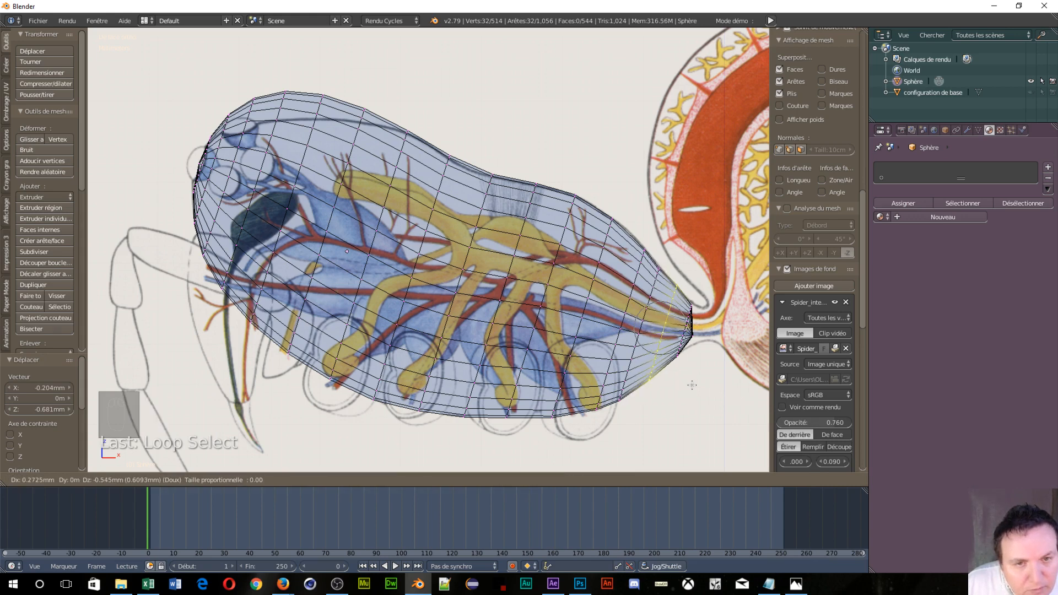
pyautogui.click(692, 385)
pyautogui.press('s')
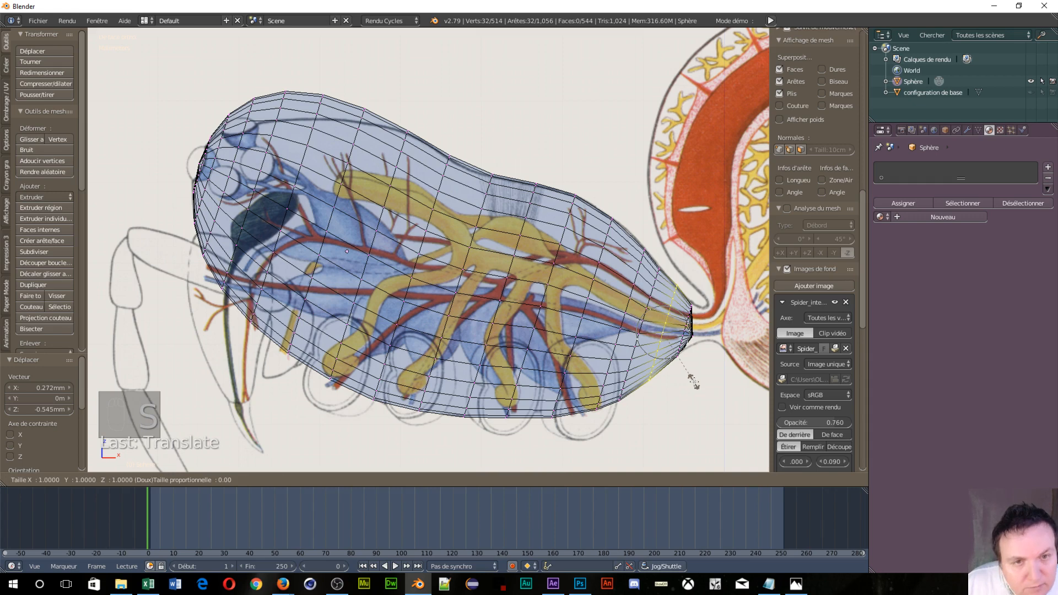
pyautogui.click(692, 380)
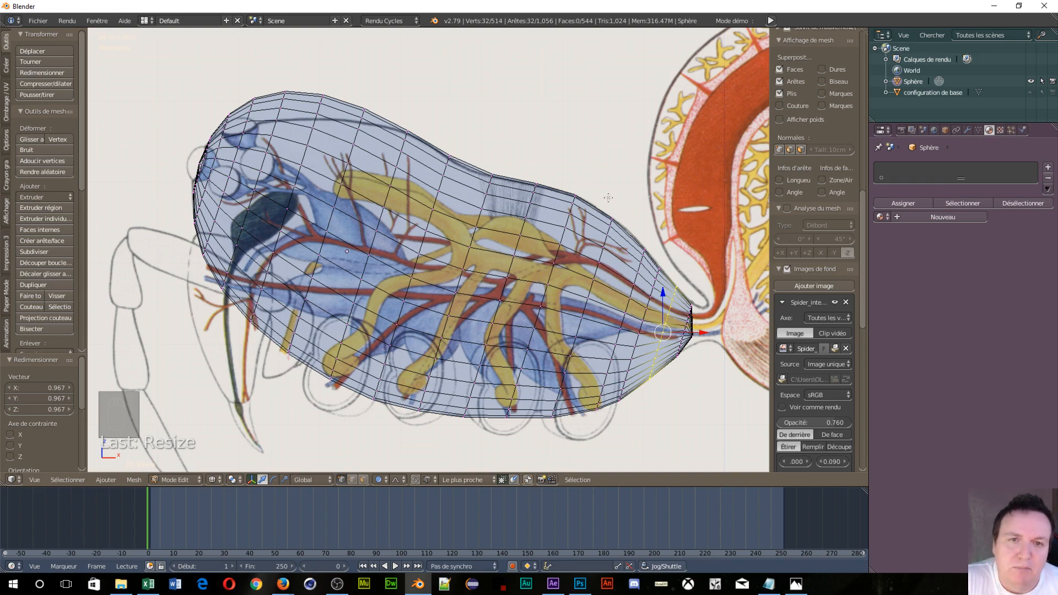
# Step: In front view, scale the vertex loop running between the first and second leg joints by about 0.975
pyautogui.moveTo(325, 307); pyautogui.dragTo(329, 236, button='middle')
pyautogui.press('KP_1')
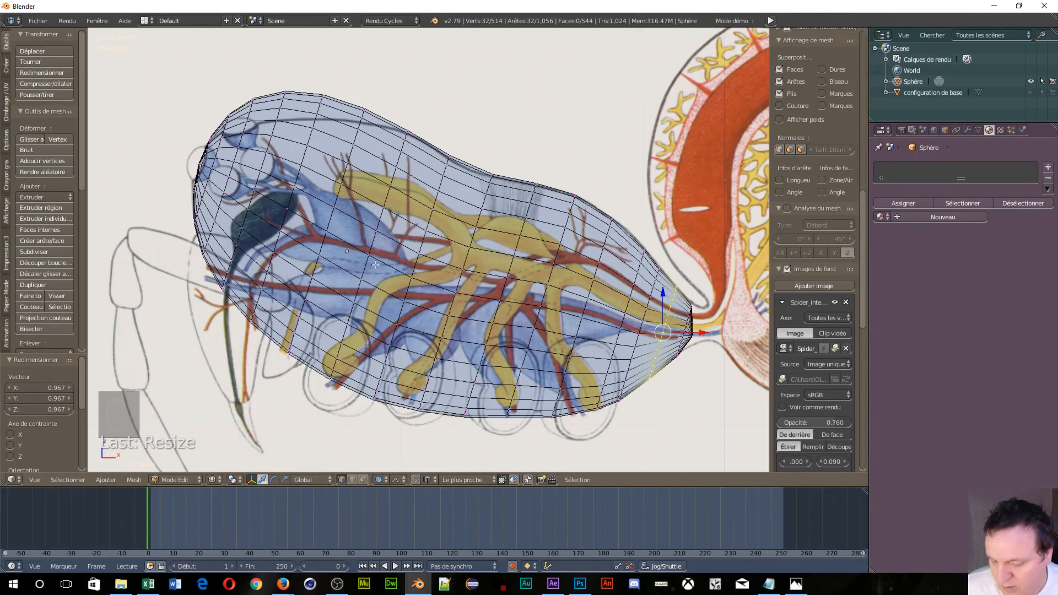
pyautogui.keyDown('alt'); pyautogui.rightClick(412, 274); pyautogui.keyUp('alt')
pyautogui.press('s')
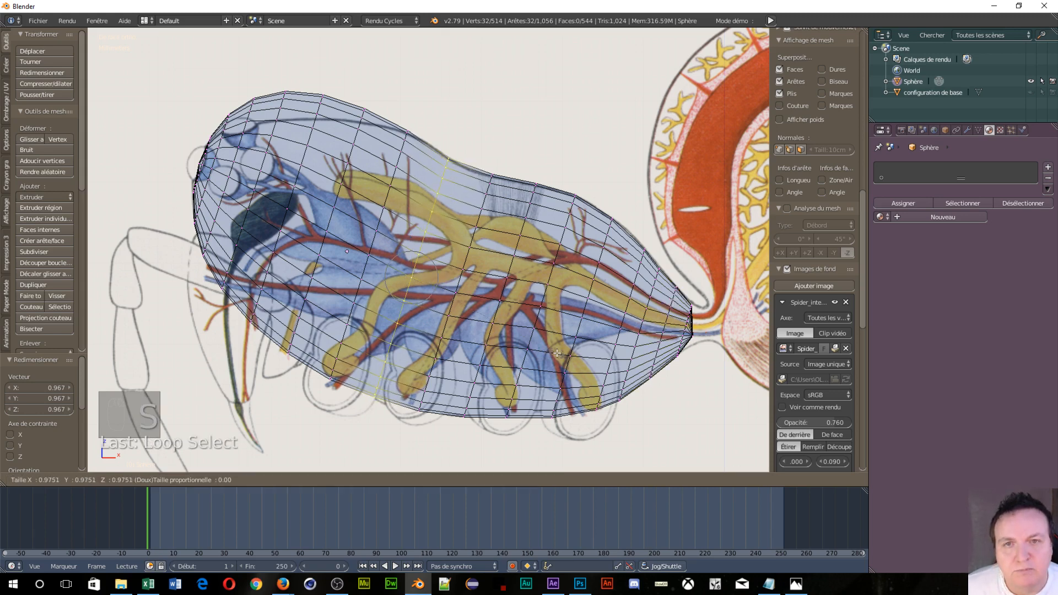
pyautogui.click(555, 354)
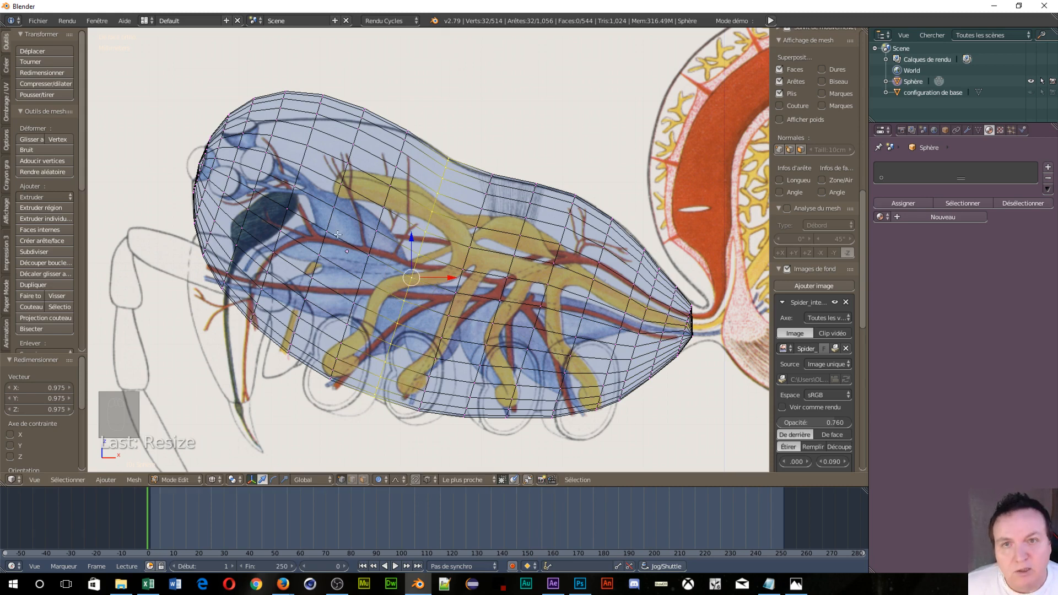
# Step: Move the vertex loop crossing the first leg joint about -0.477 mm in Z
pyautogui.keyDown('alt'); pyautogui.rightClick(371, 240); pyautogui.keyUp('alt')
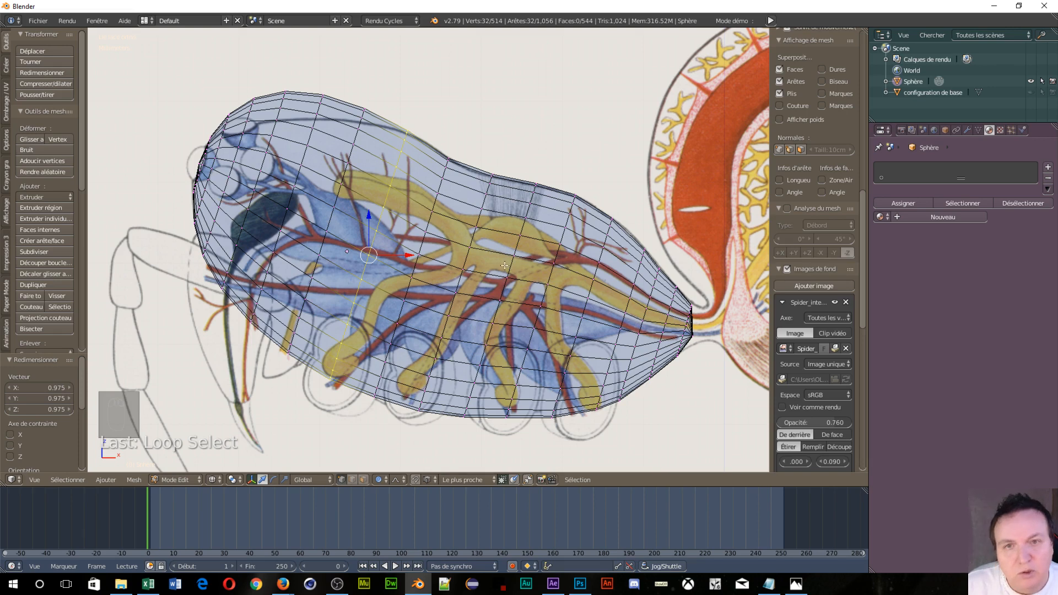
pyautogui.press('g')
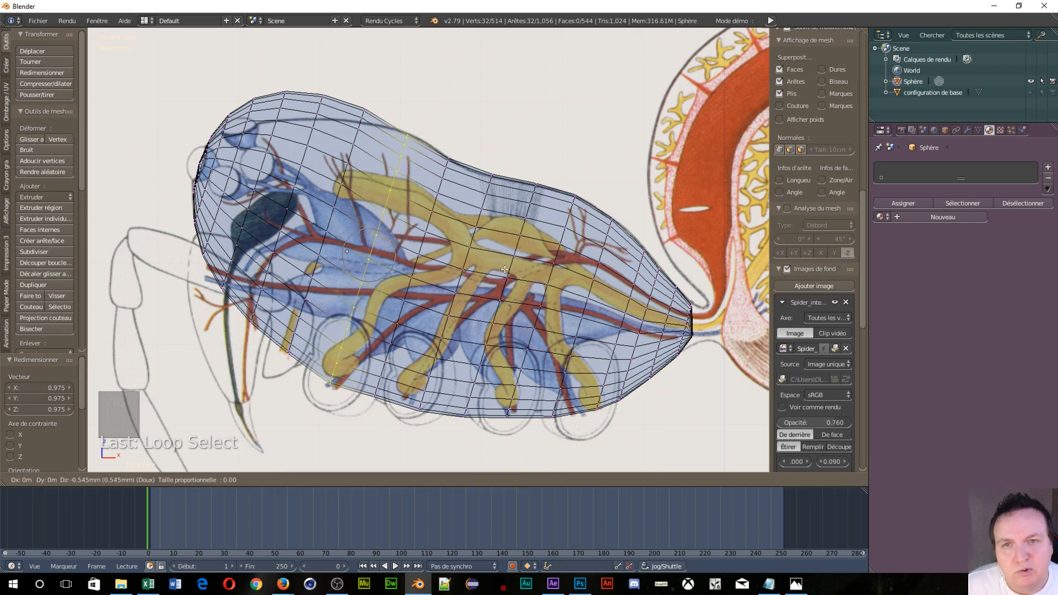
pyautogui.click(451, 236)
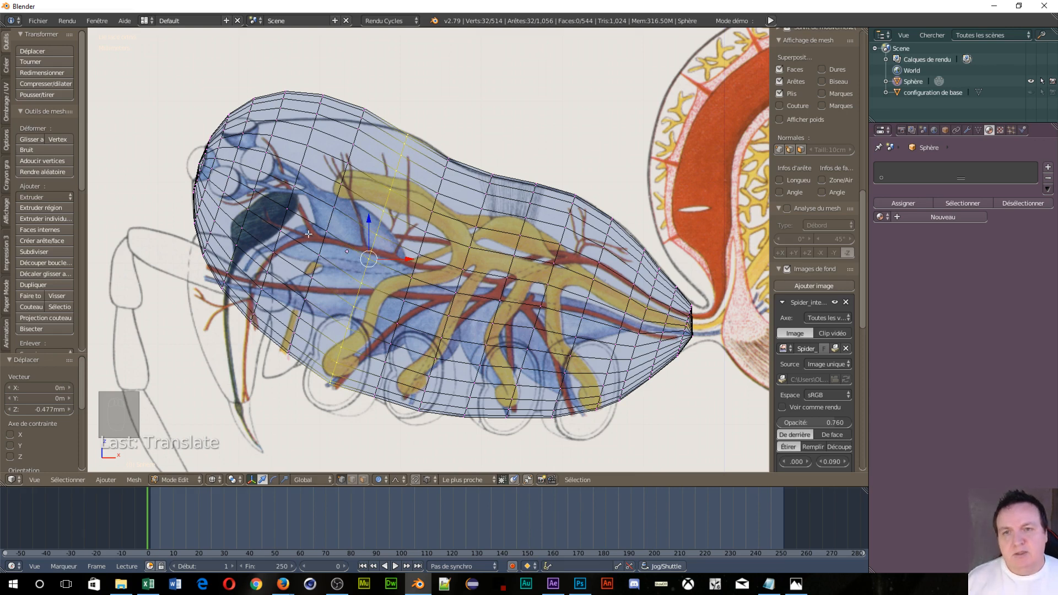
# Step: Scale the vertex loop in front of the first leg joint by about 0.939 and move it about -0.341 mm in X and -0.749 mm in Z
pyautogui.keyDown('alt'); pyautogui.rightClick(323, 243); pyautogui.keyUp('alt')
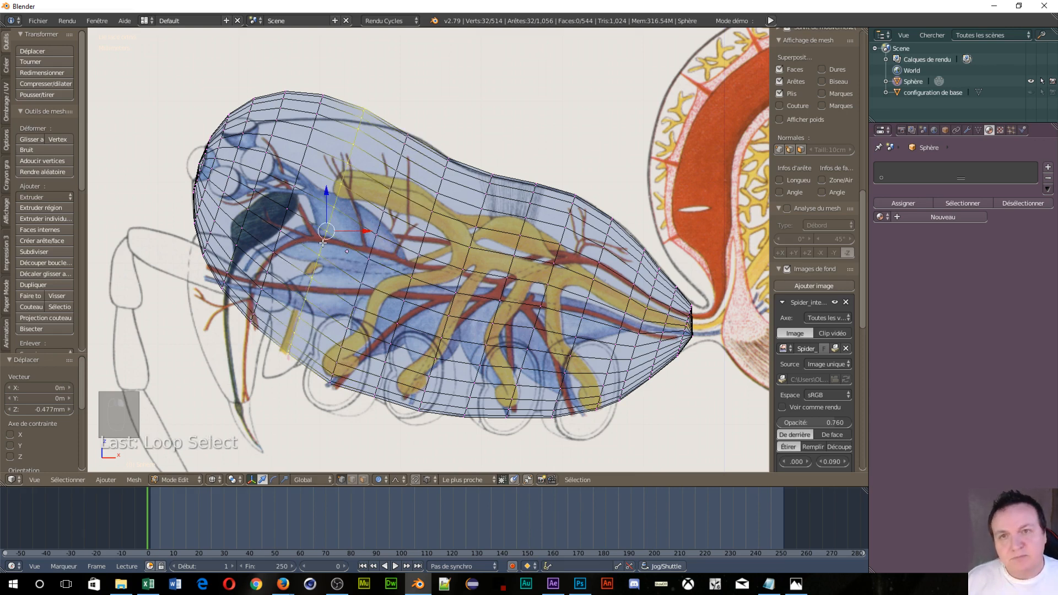
pyautogui.press('s')
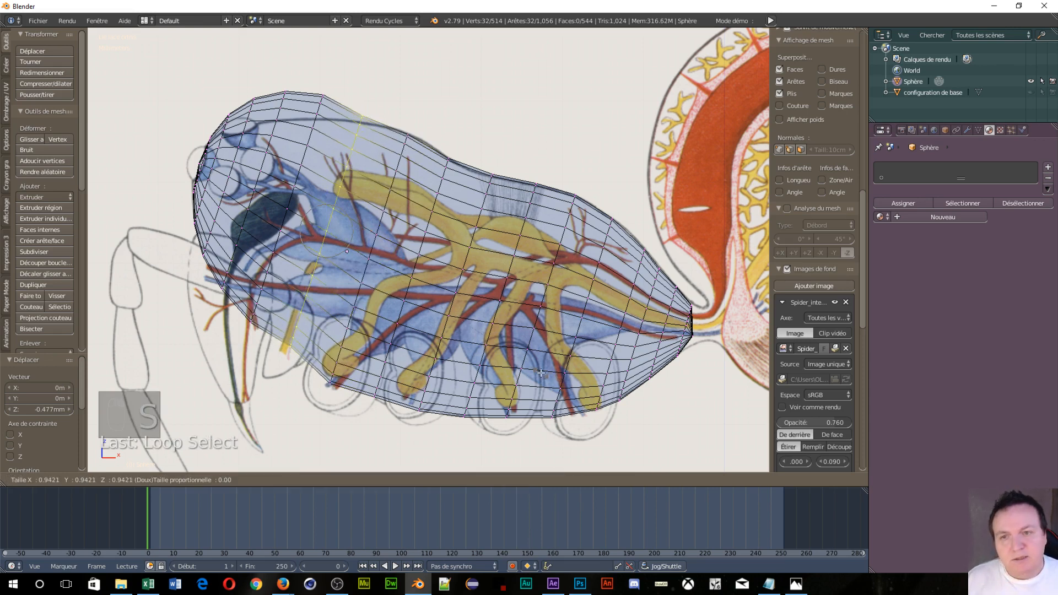
pyautogui.click(540, 372)
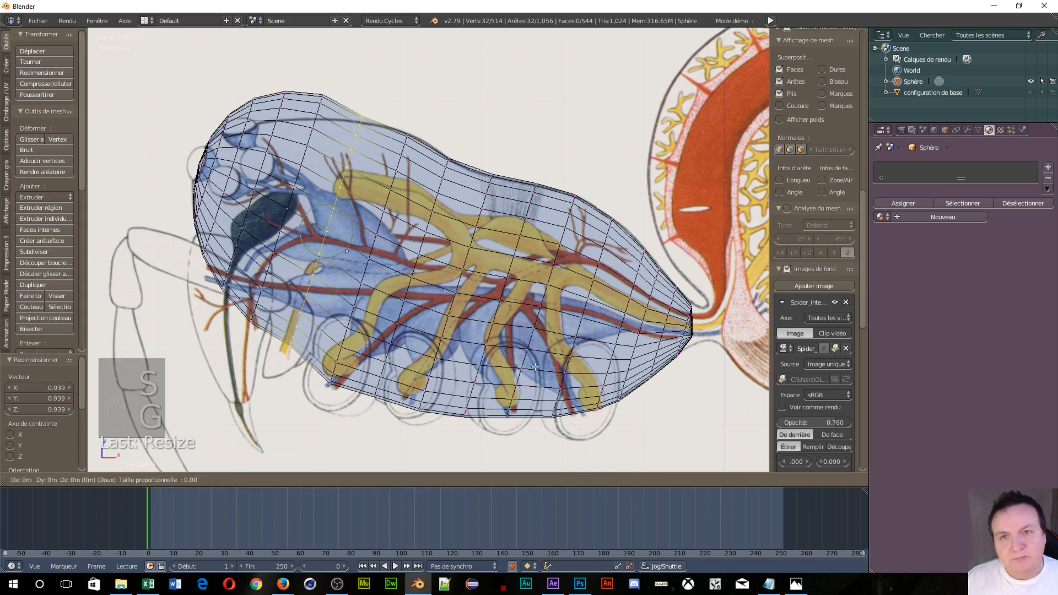
pyautogui.press('g')
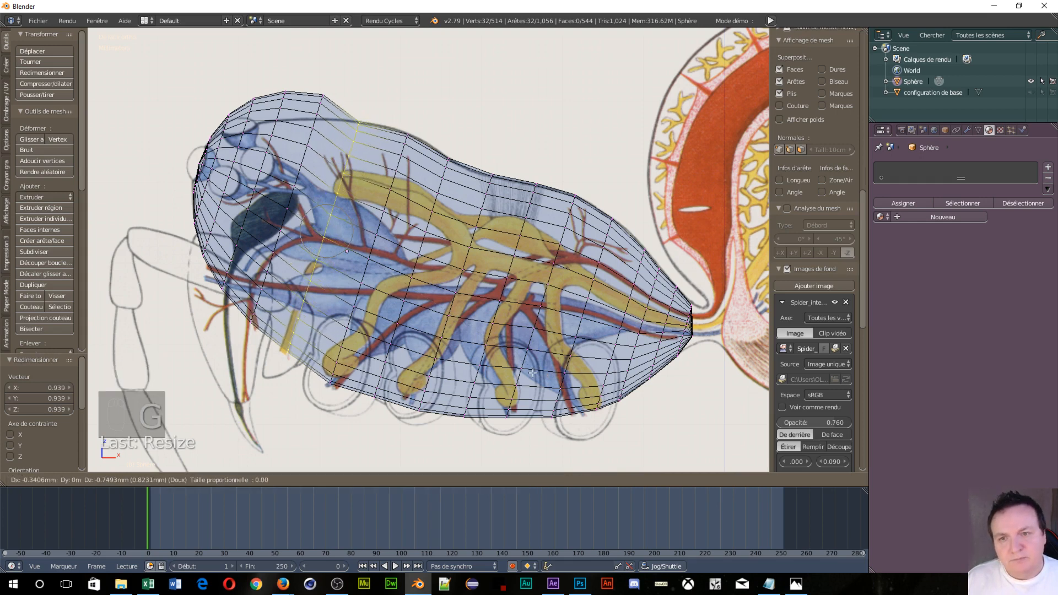
pyautogui.click(533, 372)
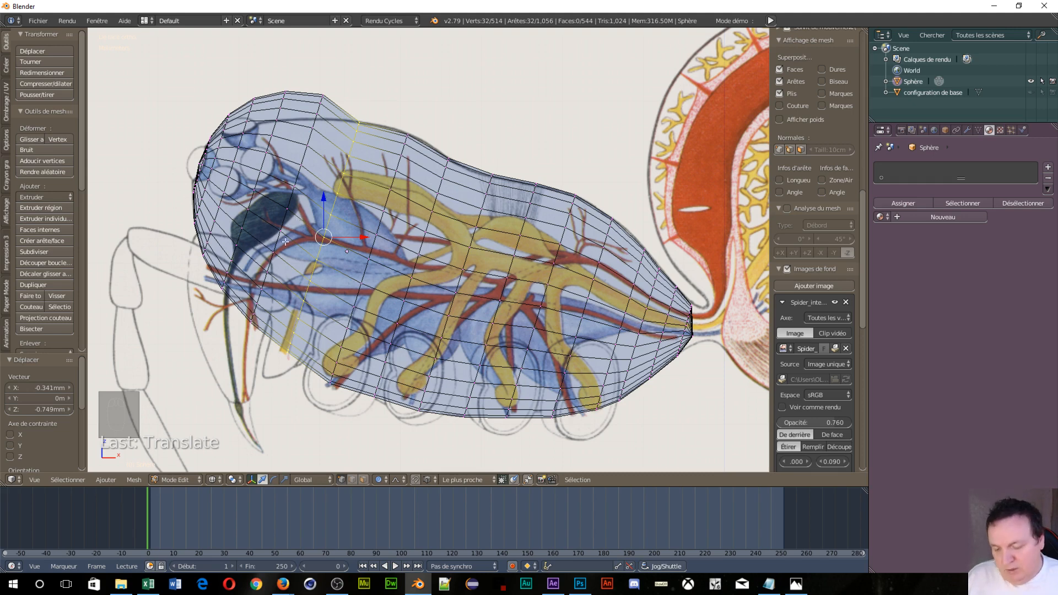
# Step: Move the next vertex loop toward the head about -0.477 mm in X and -1.57 mm in Z, and scale it by about 0.893
pyautogui.keyDown('alt'); pyautogui.rightClick(287, 218); pyautogui.keyUp('alt')
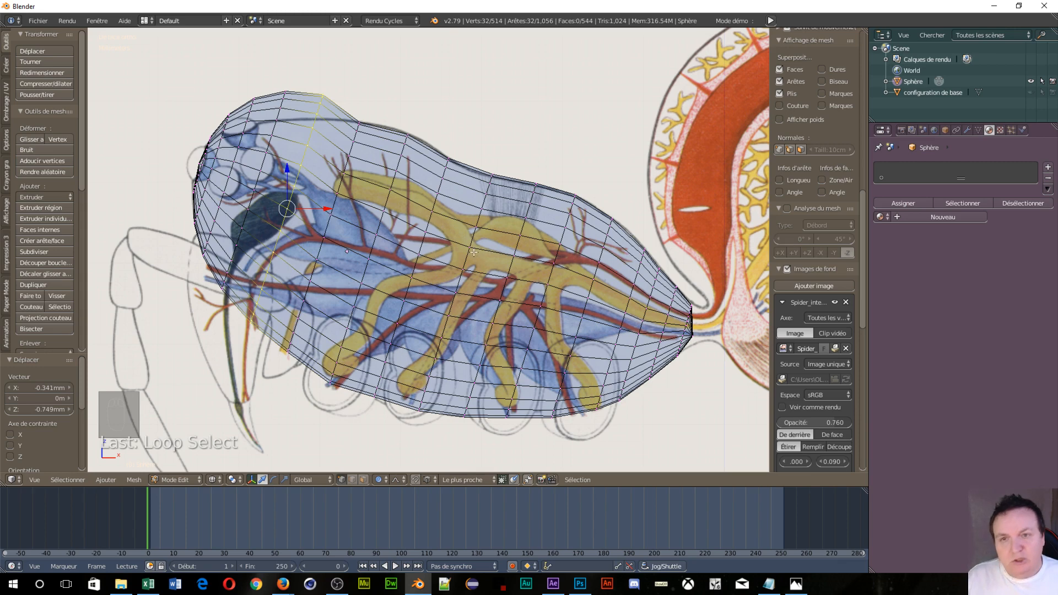
pyautogui.press('g')
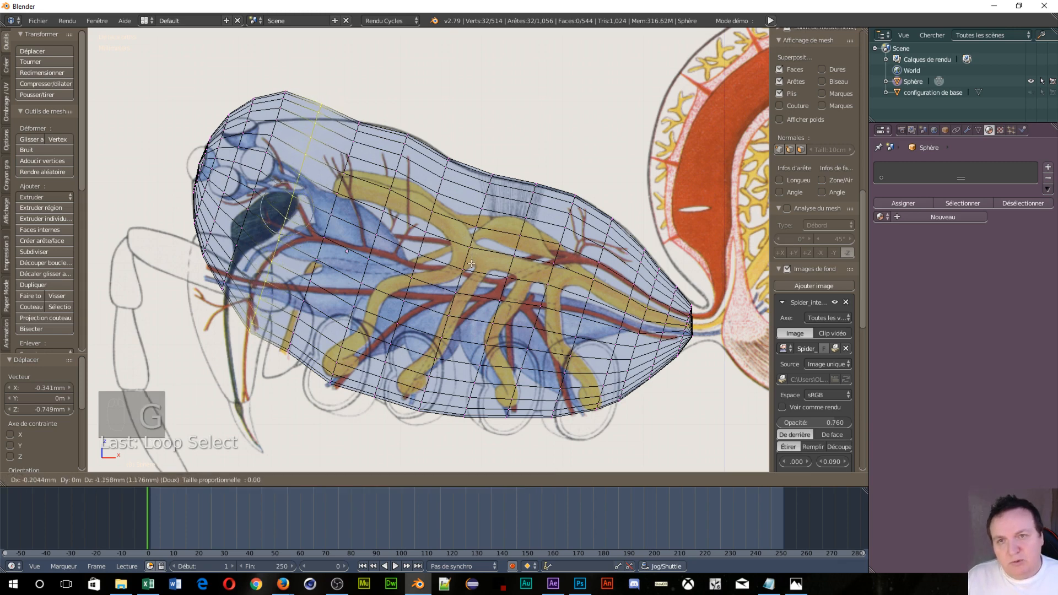
pyautogui.click(470, 265)
pyautogui.press('s')
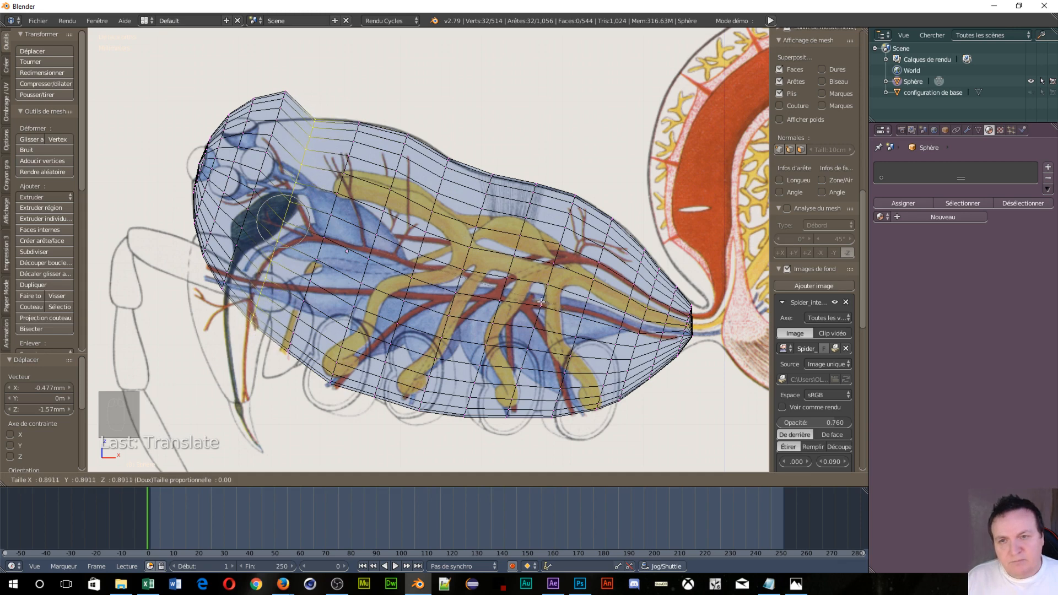
pyautogui.click(541, 302)
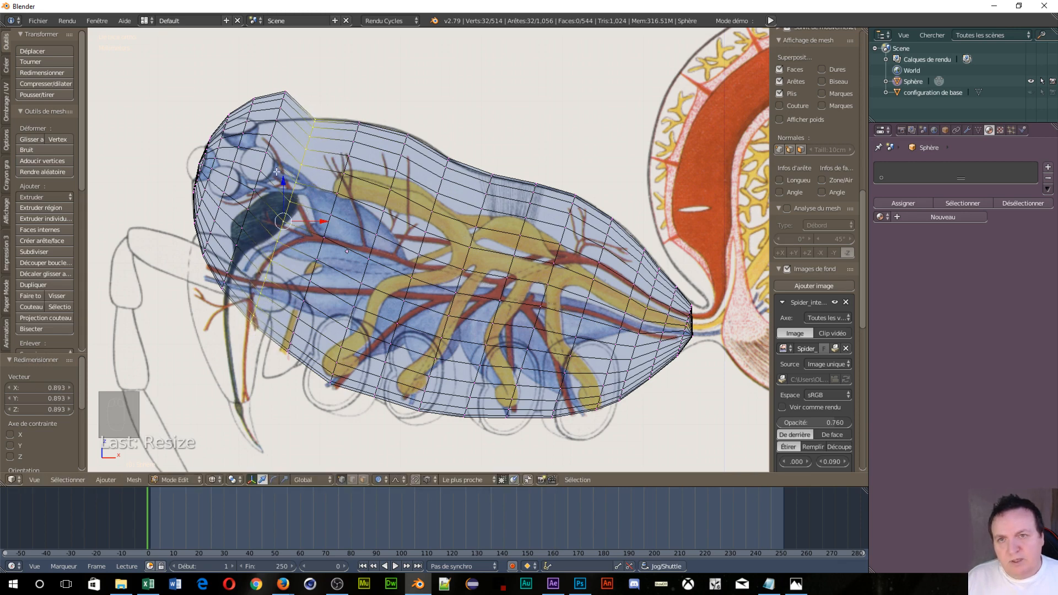
# Step: Move the vertex loop behind the eyes, at the peak of the head, about -0.817 mm in X and -2.32 mm in Z, and scale it by about 0.881
pyautogui.keyDown('alt'); pyautogui.rightClick(254, 188); pyautogui.keyUp('alt')
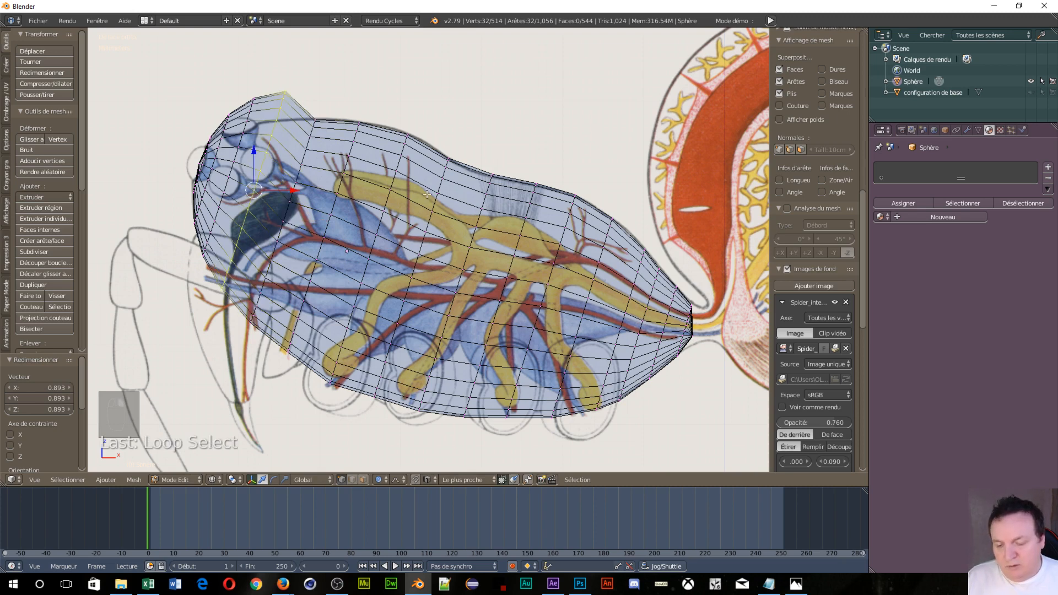
pyautogui.press('g')
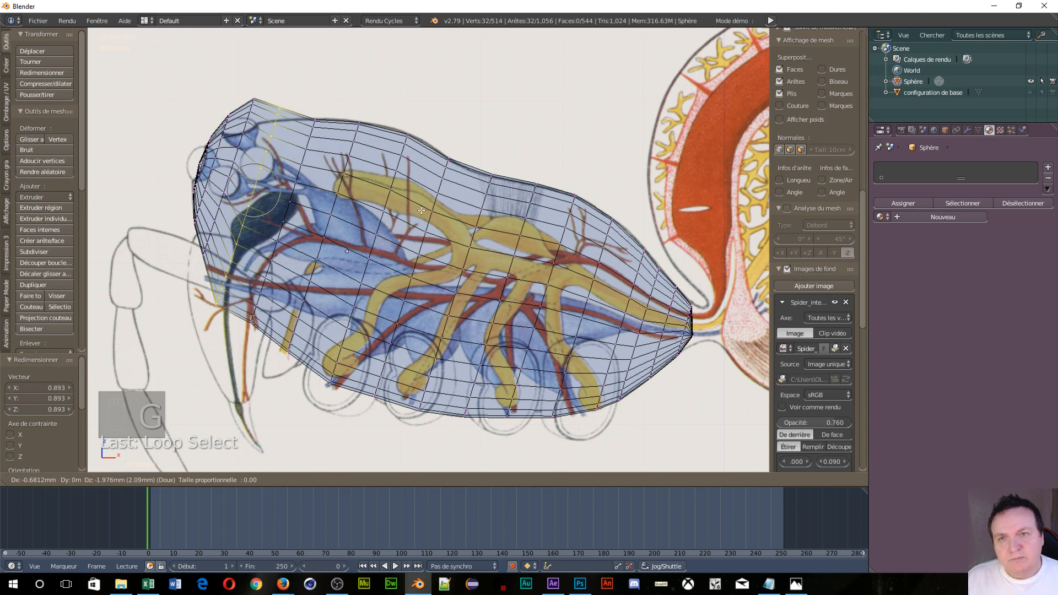
pyautogui.click(420, 212)
pyautogui.press('s')
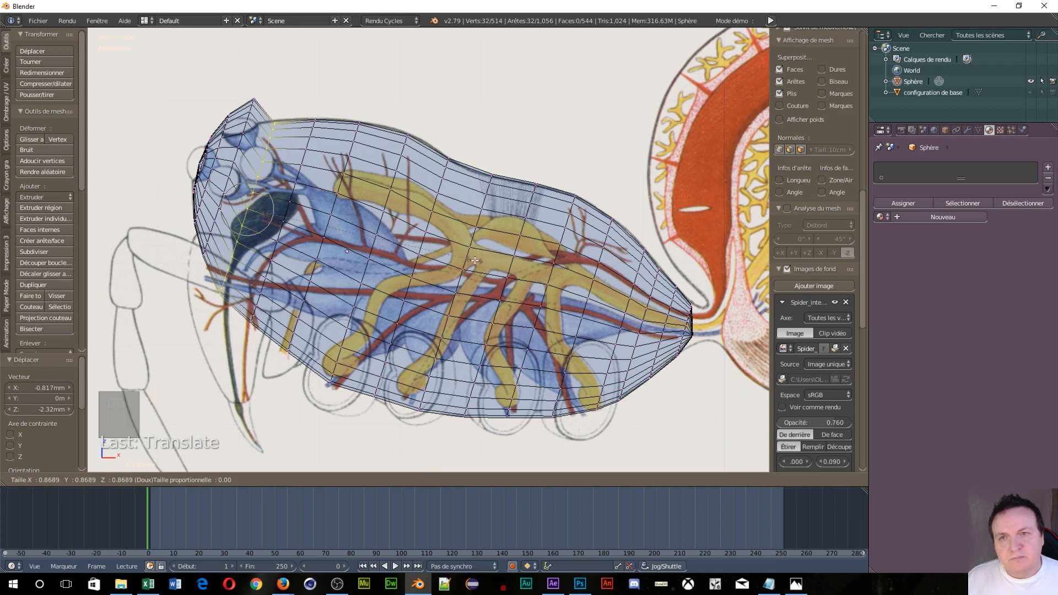
pyautogui.click(477, 263)
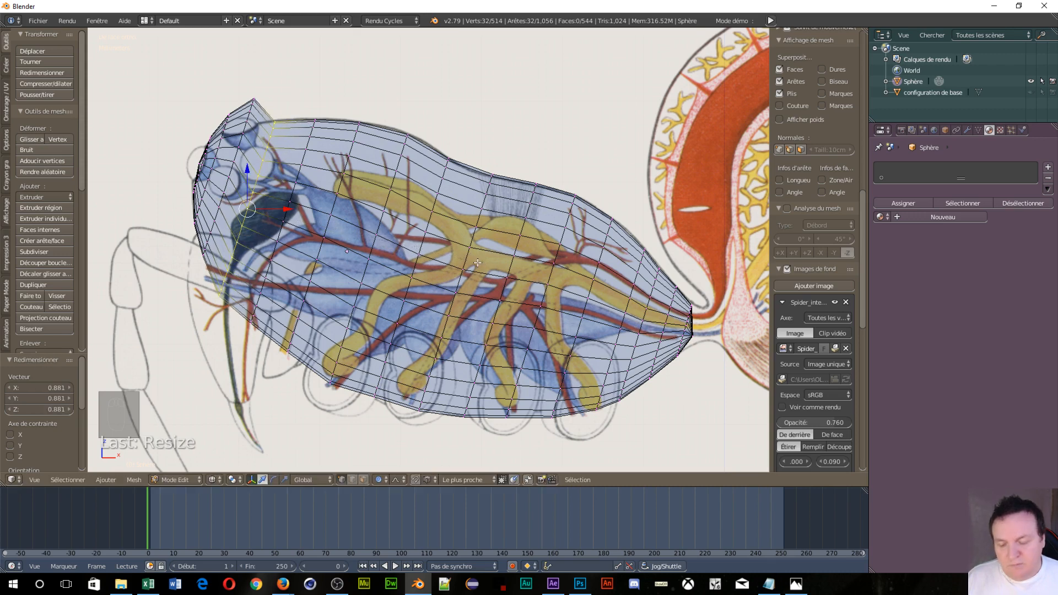
# Step: Move the selected vertex loop behind the eyes about 0.204 mm in X and 0.341 mm in Z
pyautogui.press('g')
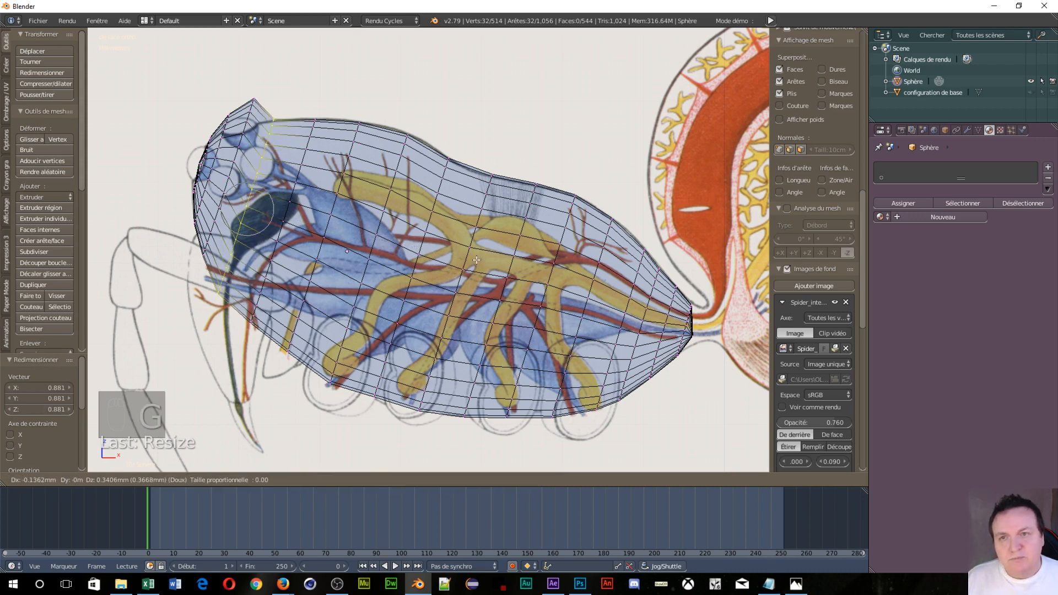
pyautogui.click(221, 192)
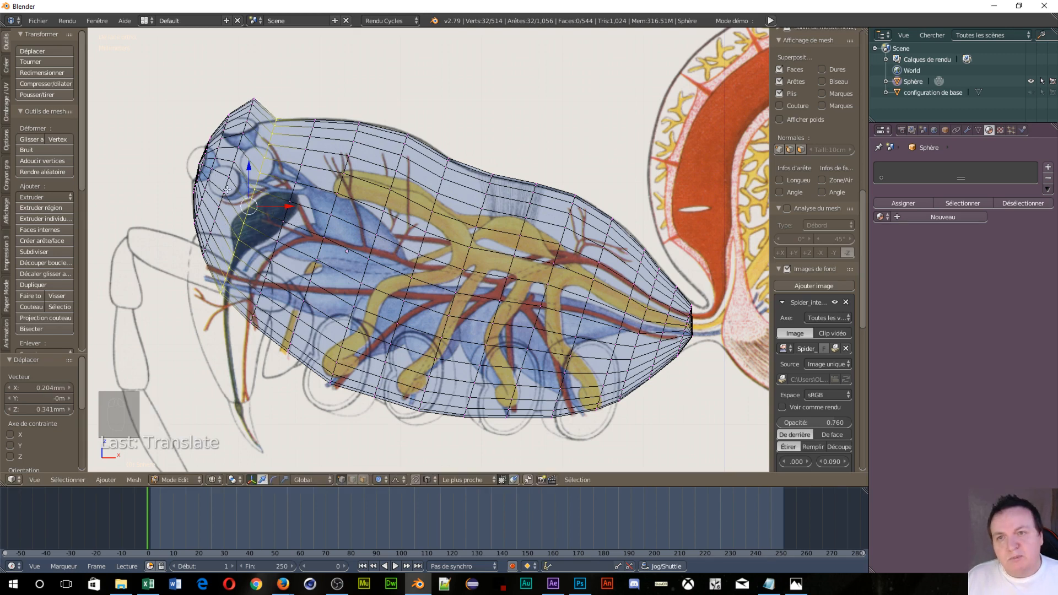
# Step: Scale the next vertex loop toward the face by about 0.825 and move it about -0.681 mm in X and -1.63 mm in Z
pyautogui.keyDown('alt'); pyautogui.rightClick(226, 189); pyautogui.keyUp('alt')
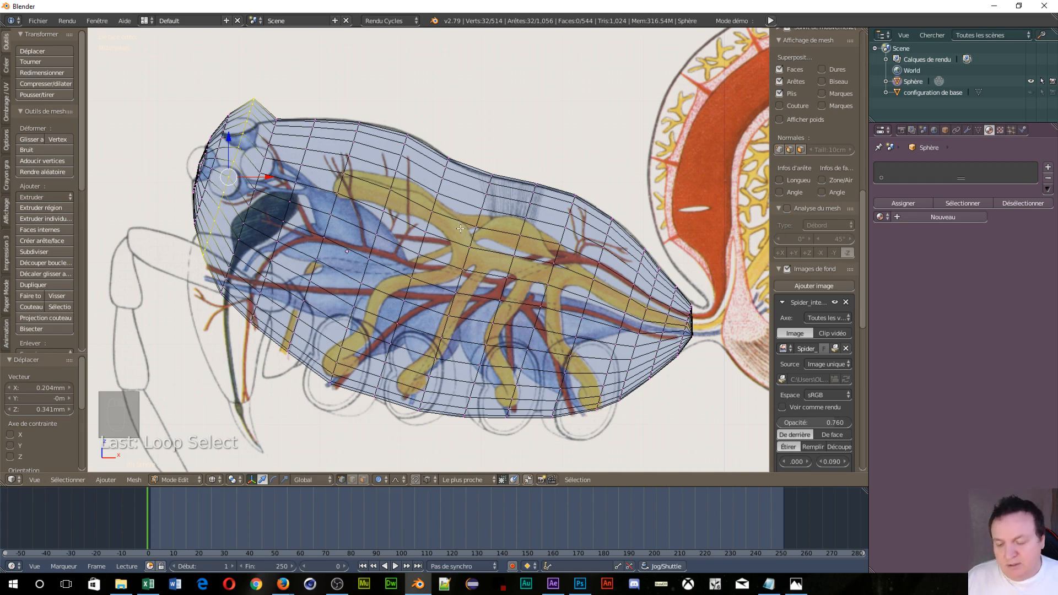
pyautogui.press('s')
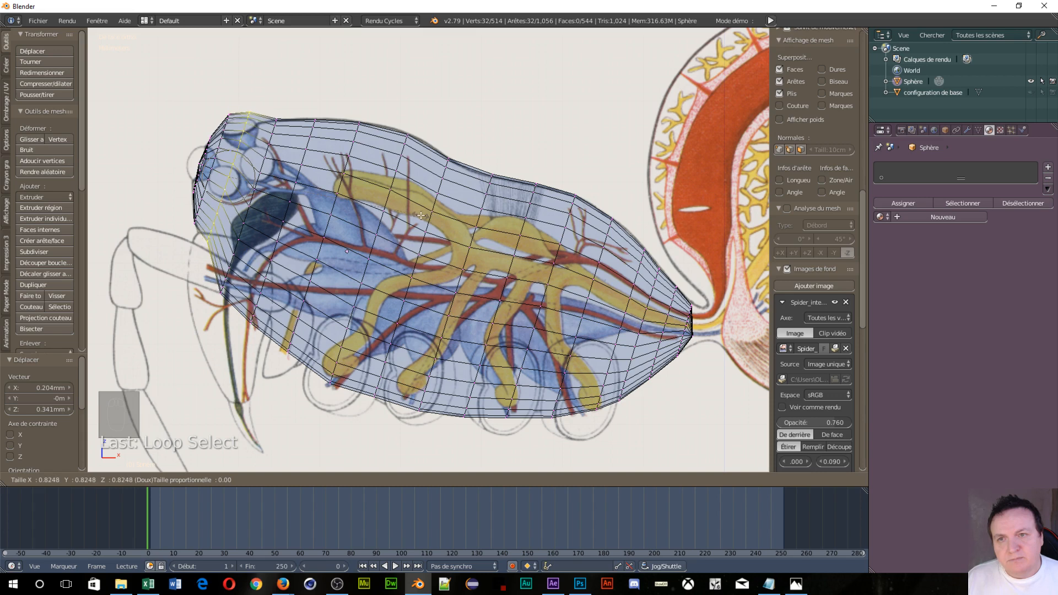
pyautogui.click(421, 215)
pyautogui.press('g')
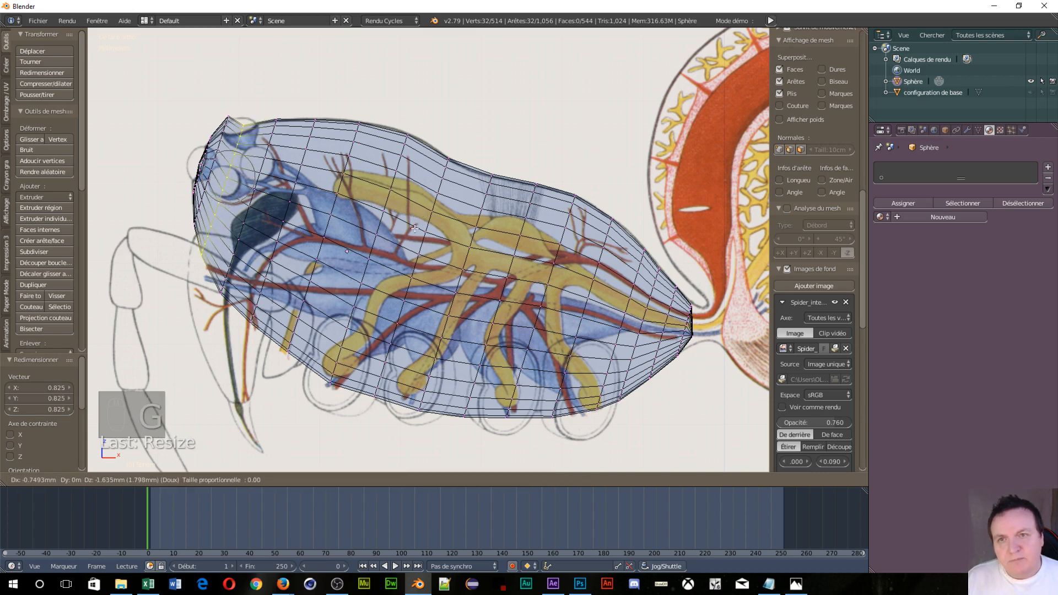
pyautogui.click(413, 228)
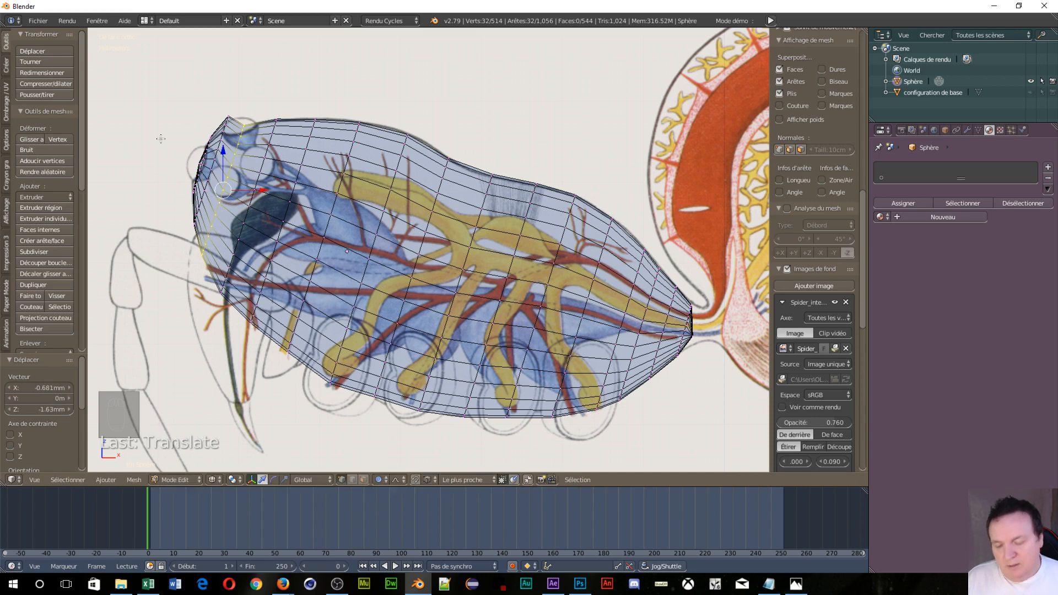
# Step: Scale the following vertex loop, crossing the upper eye, by about 0.855 and move it about -68.1 µm in X and -0.954 mm in Z
pyautogui.keyDown('alt'); pyautogui.rightClick(212, 165); pyautogui.keyUp('alt')
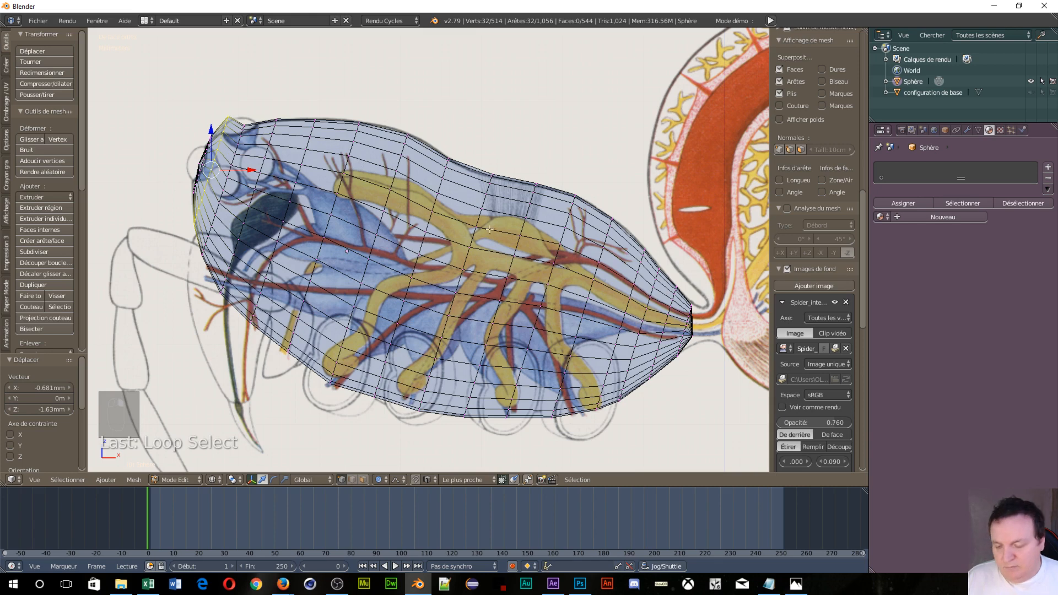
pyautogui.press('s')
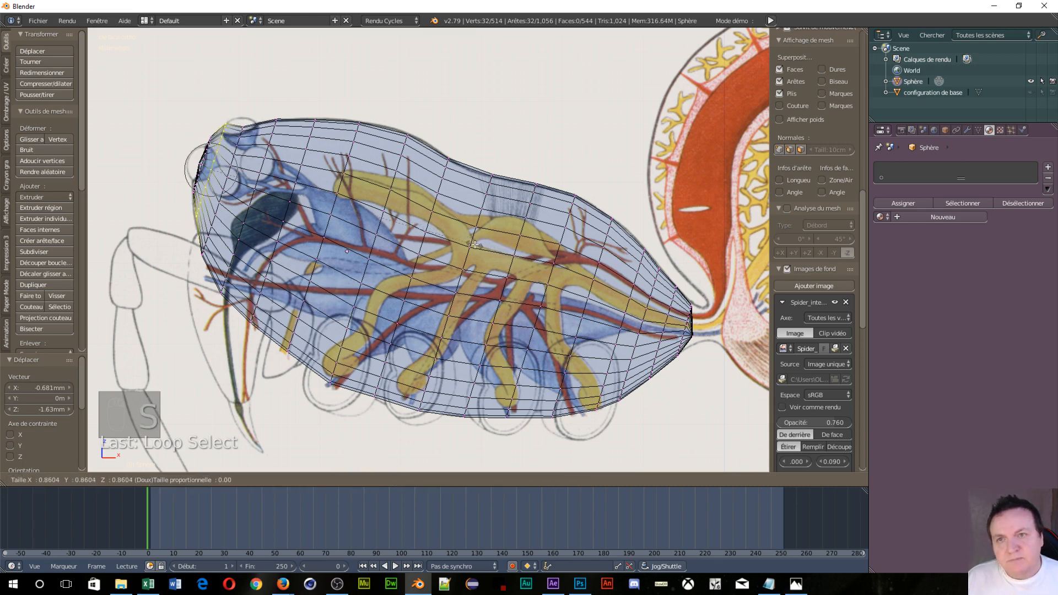
pyautogui.click(474, 244)
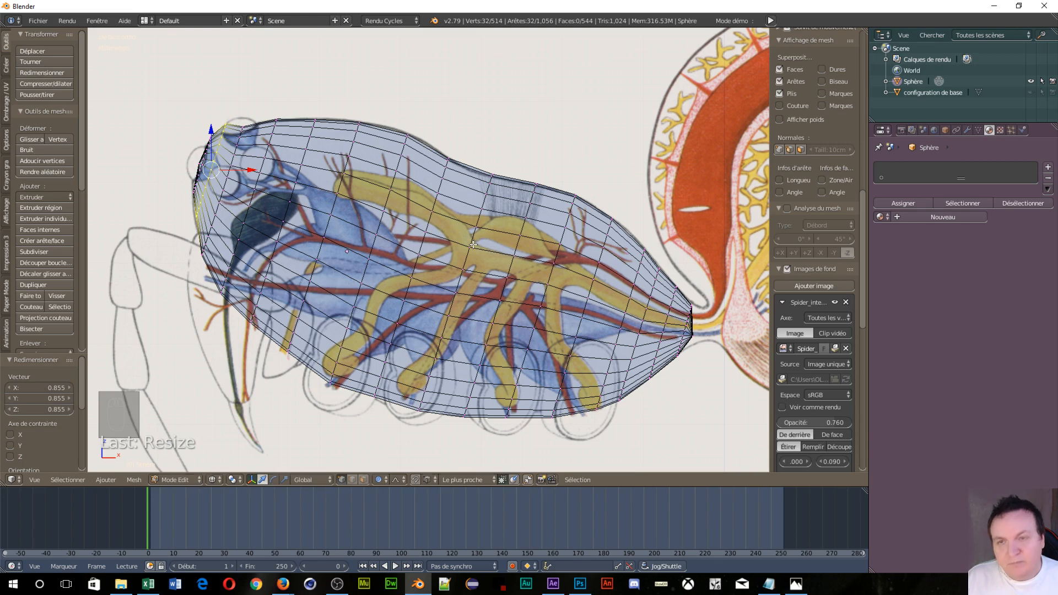
pyautogui.press('g')
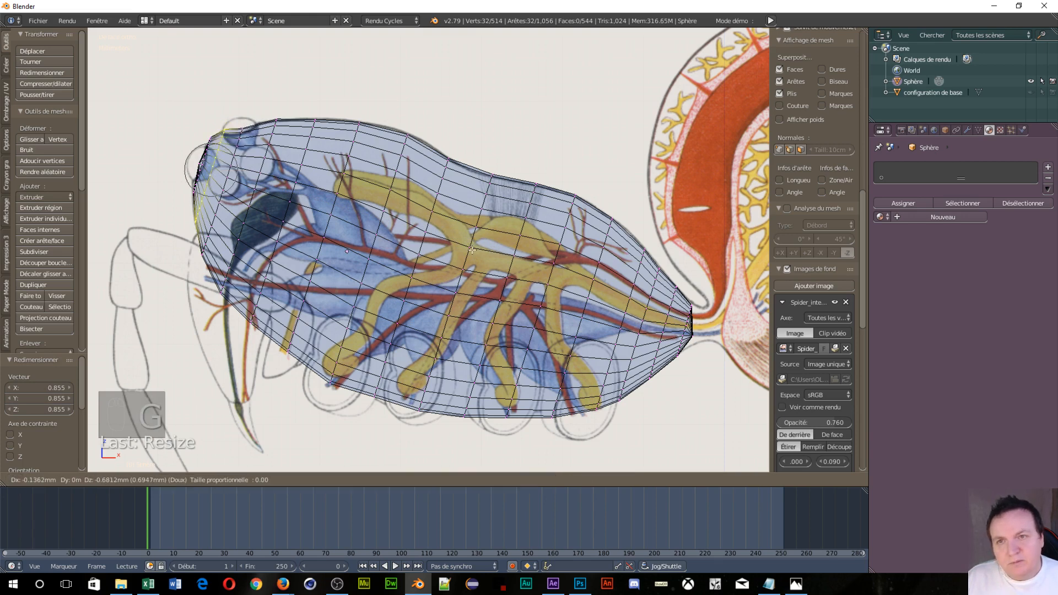
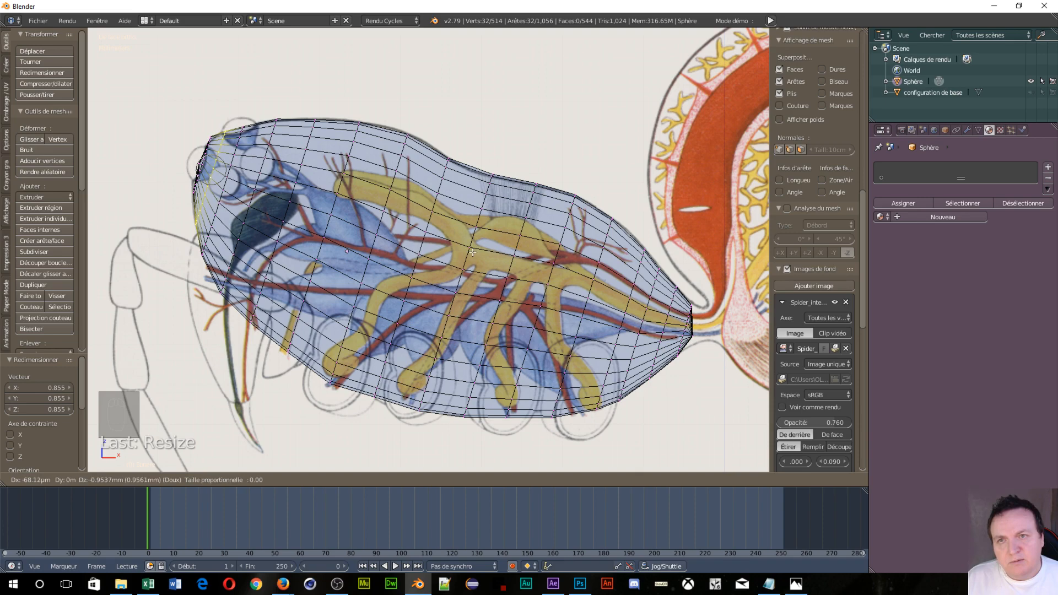
pyautogui.click(472, 252)
# Step: Move the pole vertex at the front tip of the head about -0.551 mm in X and 76 µm in Z
pyautogui.scroll(5, 212, 182)
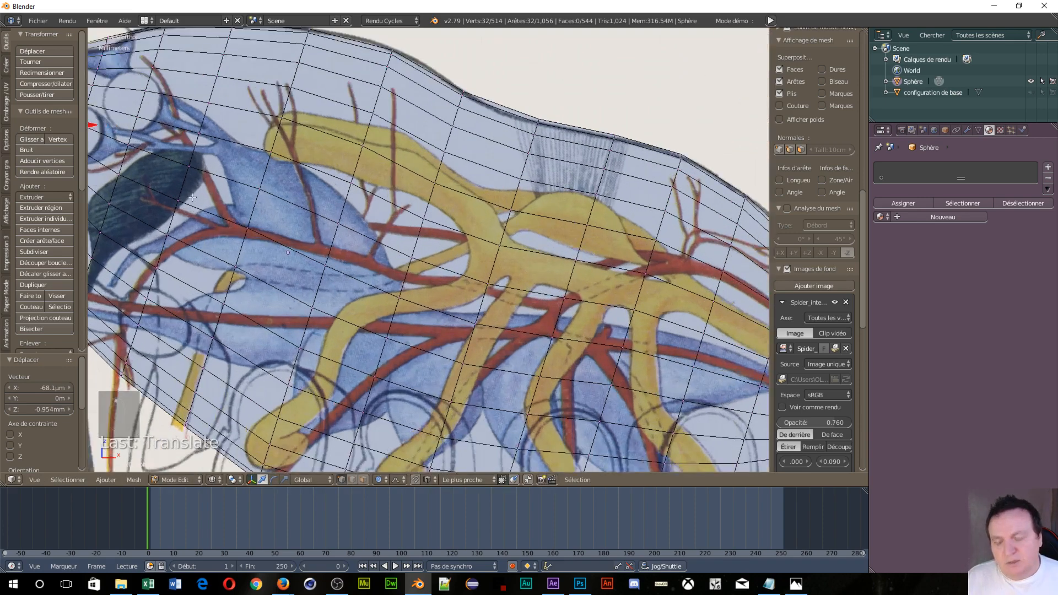
pyautogui.press('space')
pyautogui.press('space')
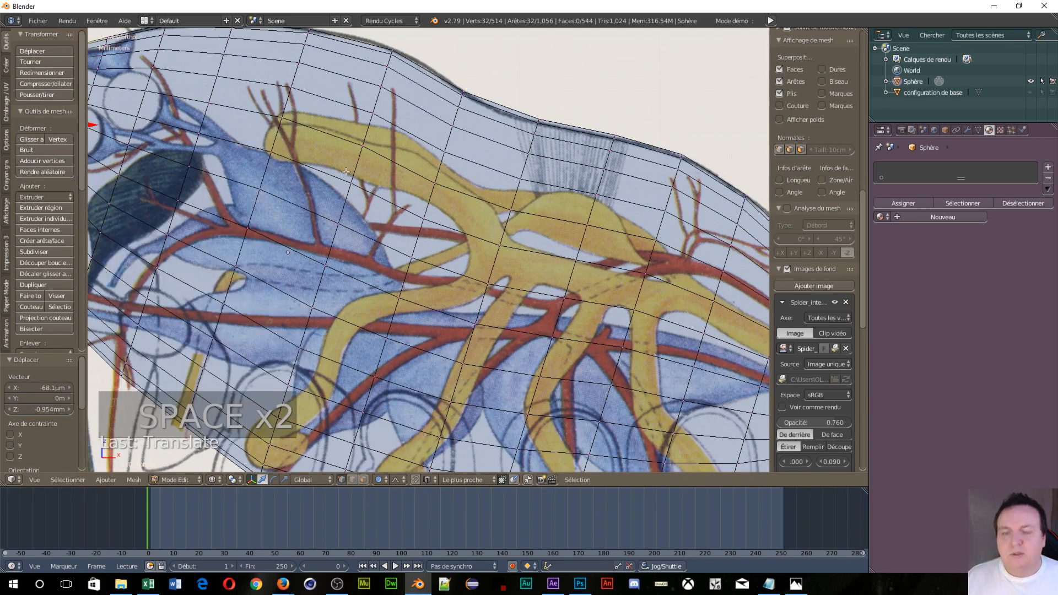
pyautogui.scroll(-4, 356, 206)
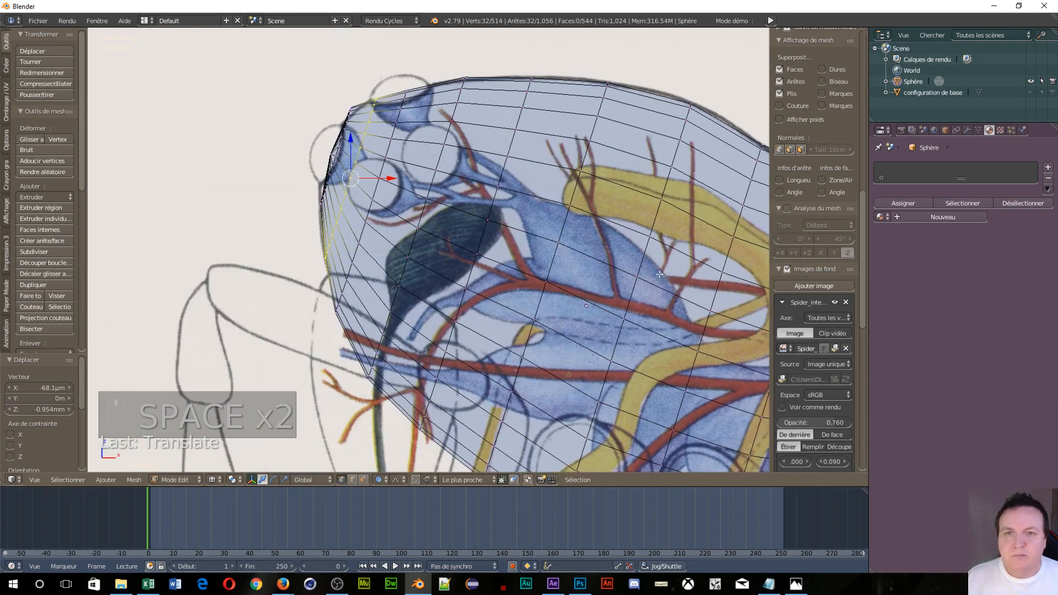
pyautogui.scroll(6, 437, 216)
pyautogui.scroll(-3, 437, 215)
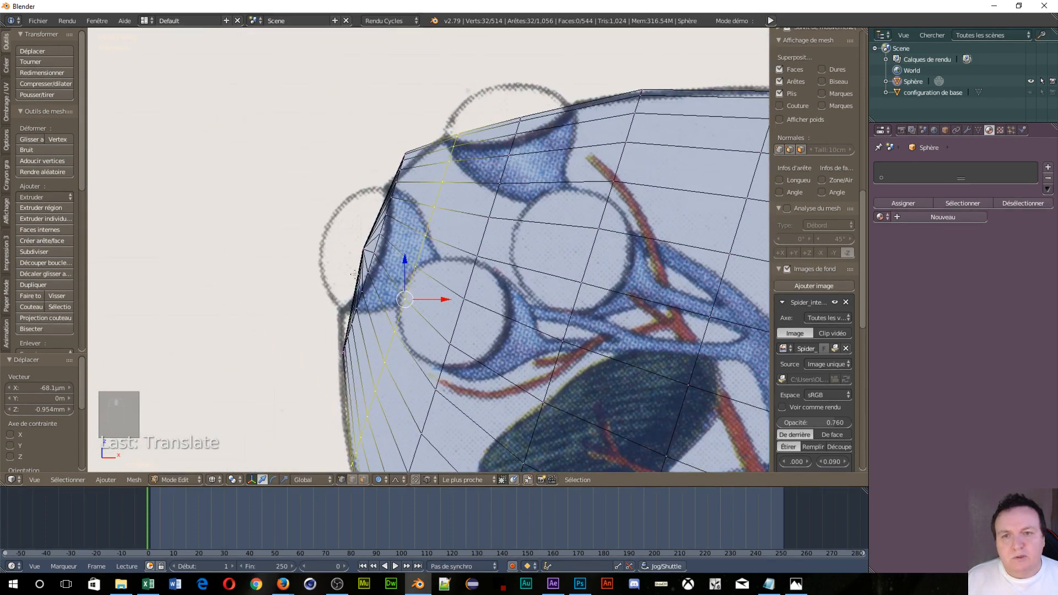
pyautogui.rightClick(363, 250)
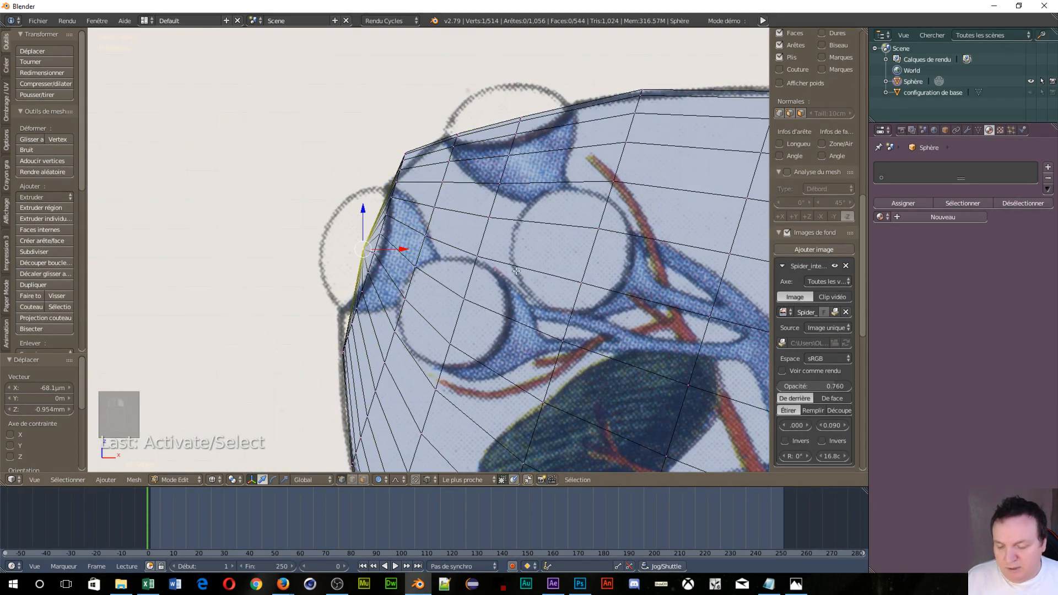
pyautogui.press('g')
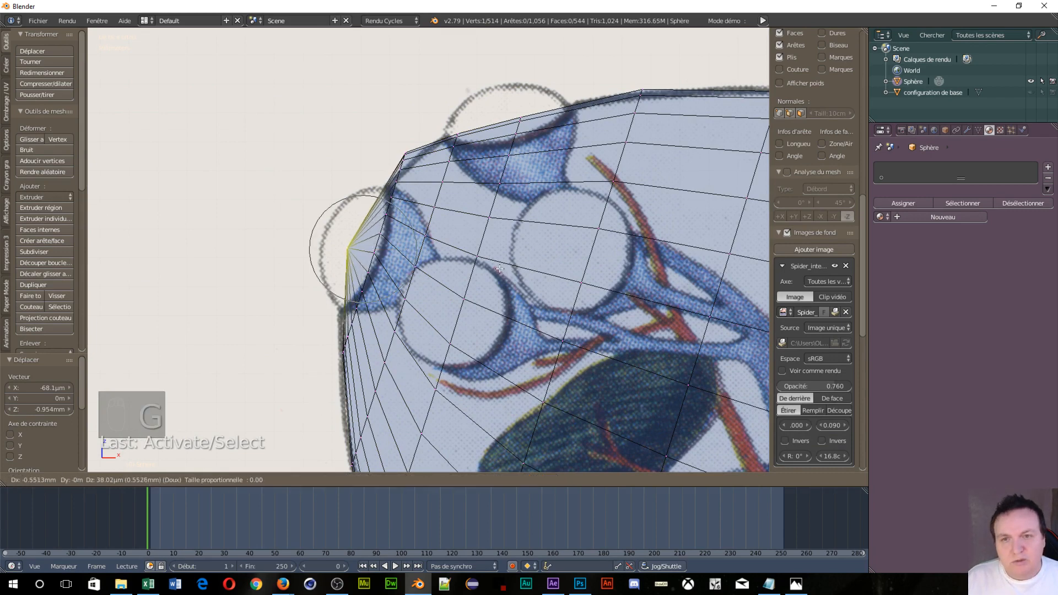
pyautogui.click(499, 268)
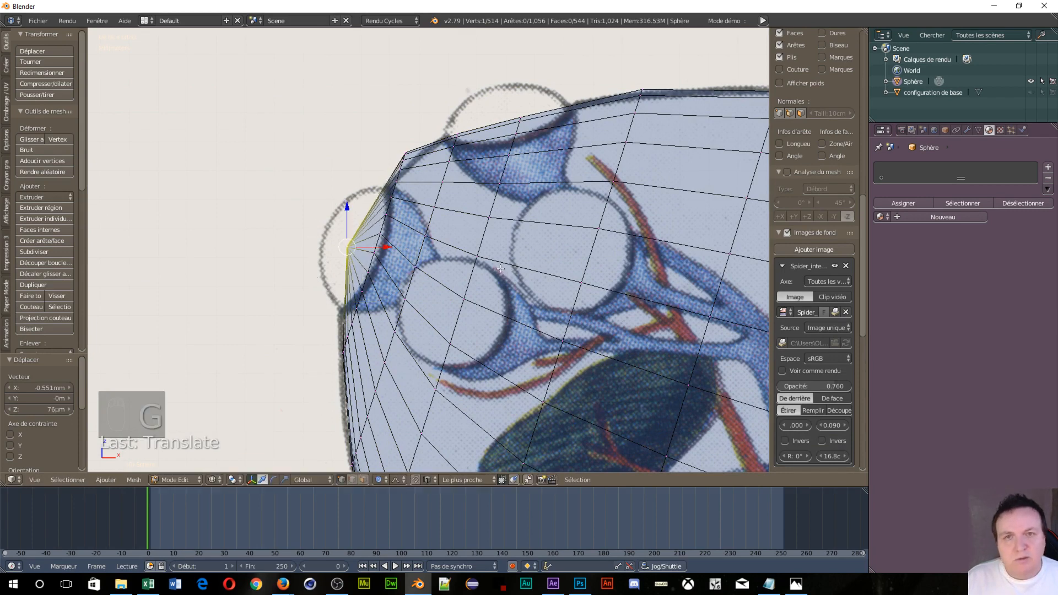
# Step: Move the vertex loop around the front pole about -0.285 mm in X and -0.513 mm in Z, and scale it by about 0.857
pyautogui.keyDown('alt'); pyautogui.rightClick(377, 248); pyautogui.keyUp('alt')
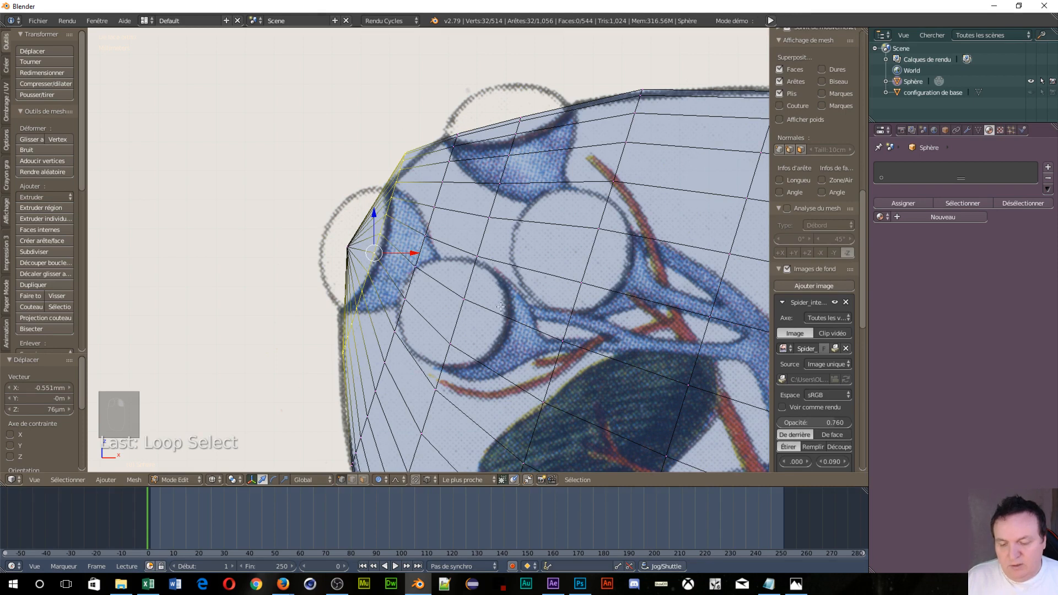
pyautogui.press('g')
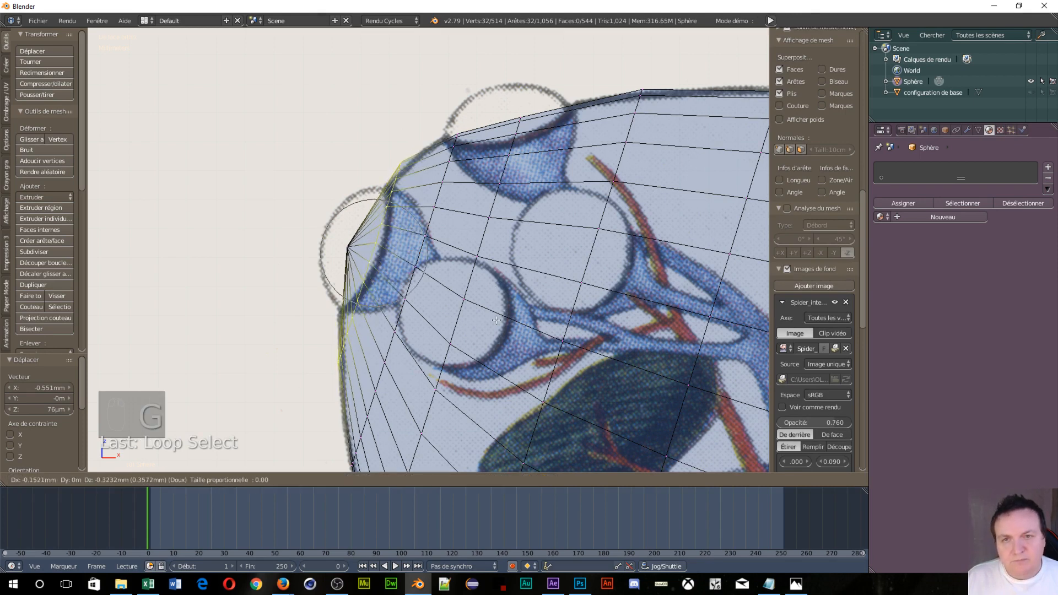
pyautogui.click(492, 326)
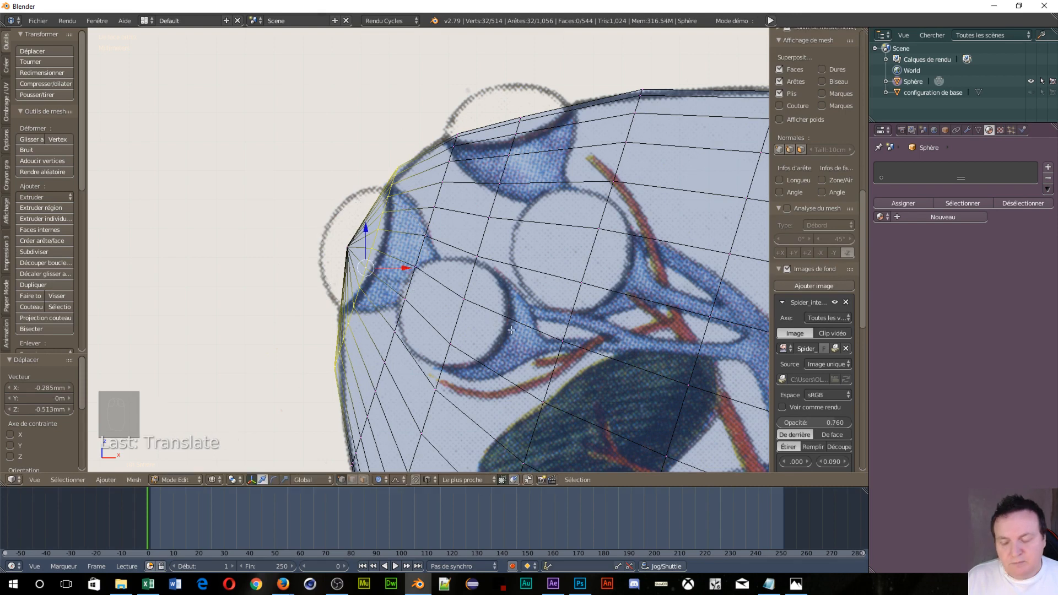
pyautogui.press('s')
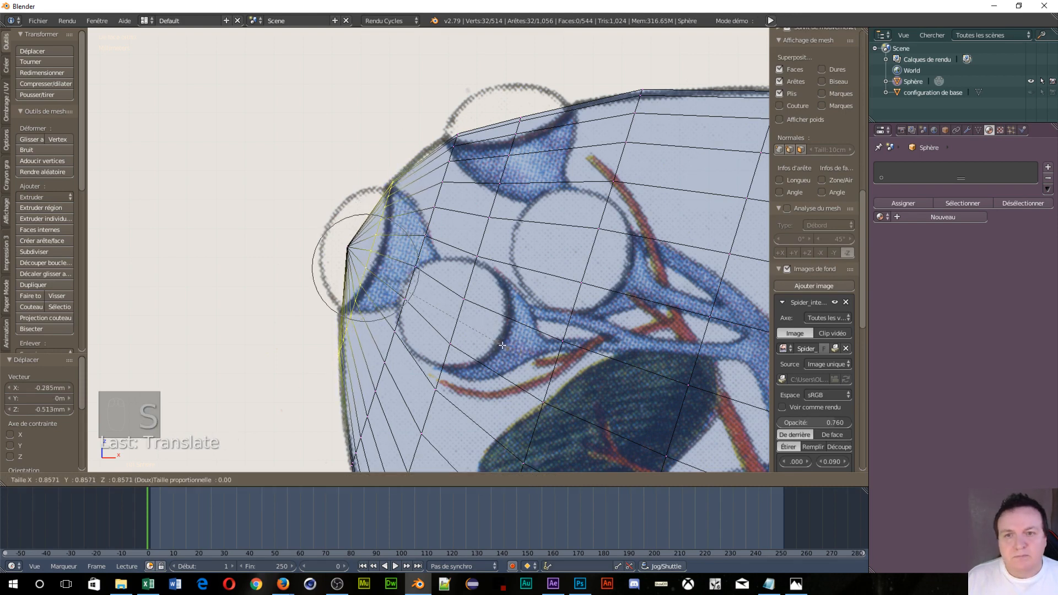
# Step: Scale the selected vertex loop at the front tip of the cephalothorax to 0.877 and check the mesh from several views
pyautogui.click(504, 345)
pyautogui.scroll(-5, 513, 346)
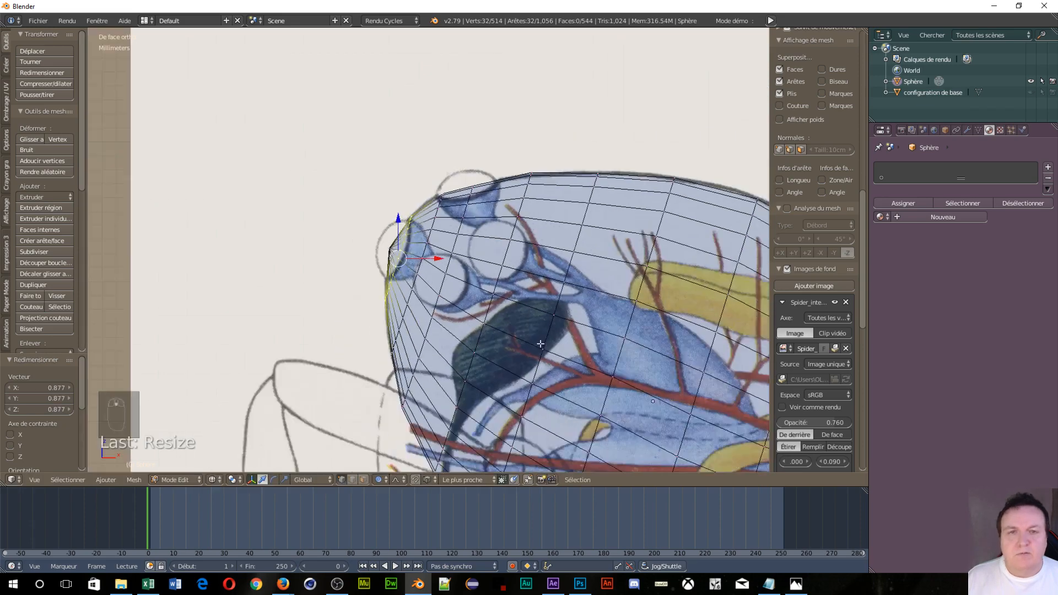
pyautogui.scroll(-4, 542, 345)
pyautogui.scroll(8, 557, 336)
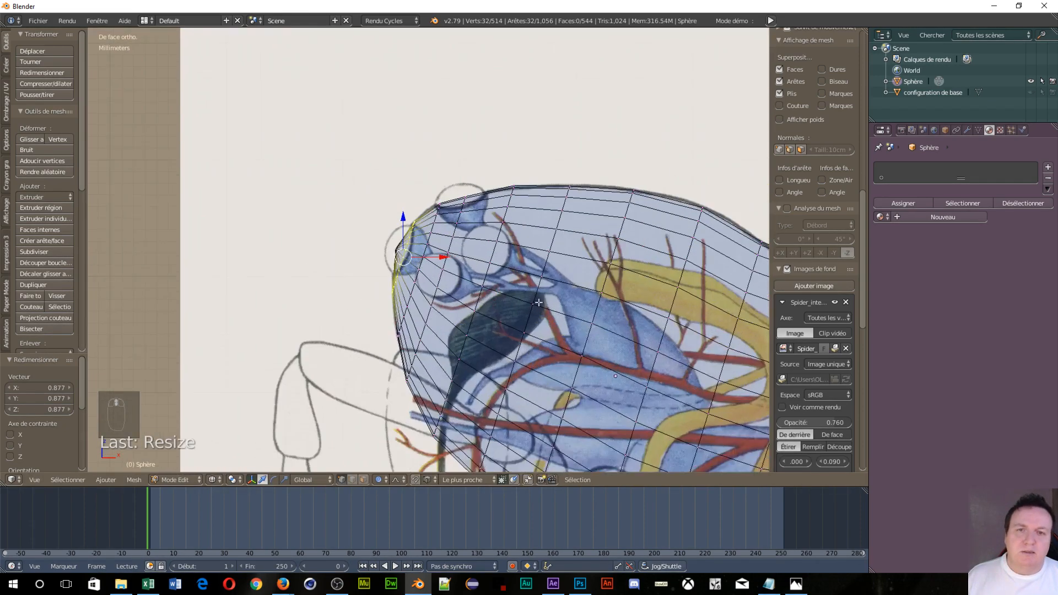
pyautogui.scroll(-4, 579, 327)
pyautogui.keyDown('shift'); pyautogui.moveTo(644, 310); pyautogui.dragTo(558, 189, button='middle'); pyautogui.keyUp('shift')
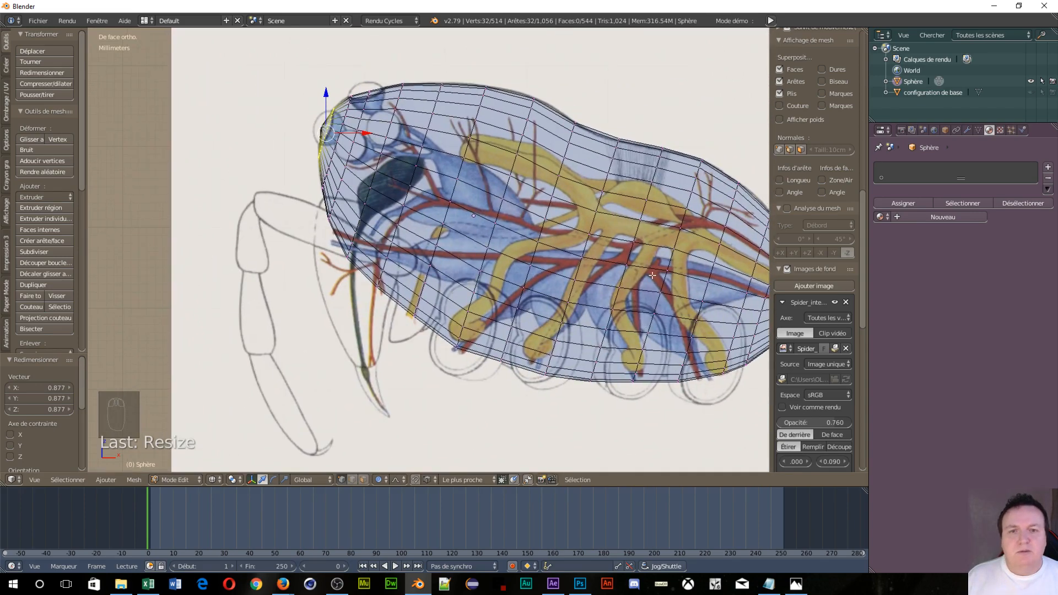
pyautogui.moveTo(651, 323); pyautogui.dragTo(637, 280, button='middle')
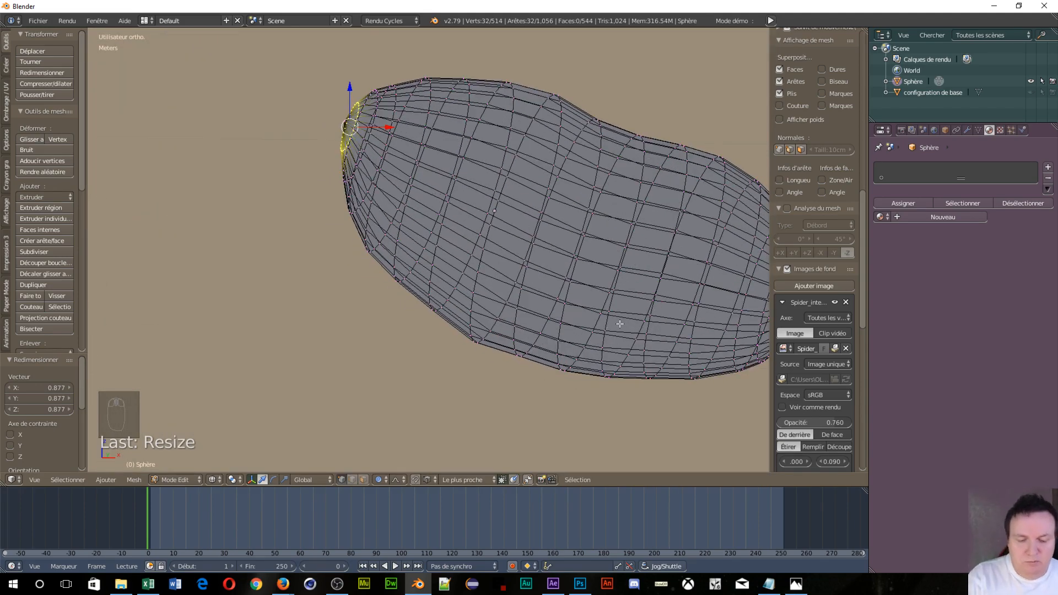
pyautogui.scroll(-4, 634, 324)
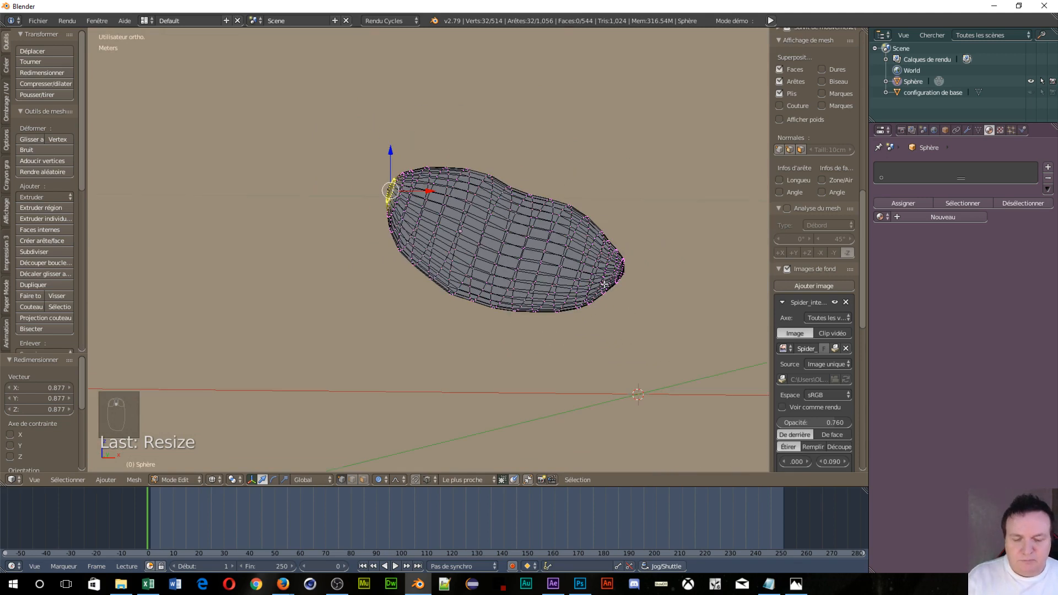
# Step: In front view, add a UV sphere with 32 segments and 16 rings, and scale it down to 0.033
pyautogui.press('KP_1')
pyautogui.keyDown('shift'); pyautogui.moveTo(666, 239); pyautogui.dragTo(419, 324, button='middle'); pyautogui.keyUp('shift')
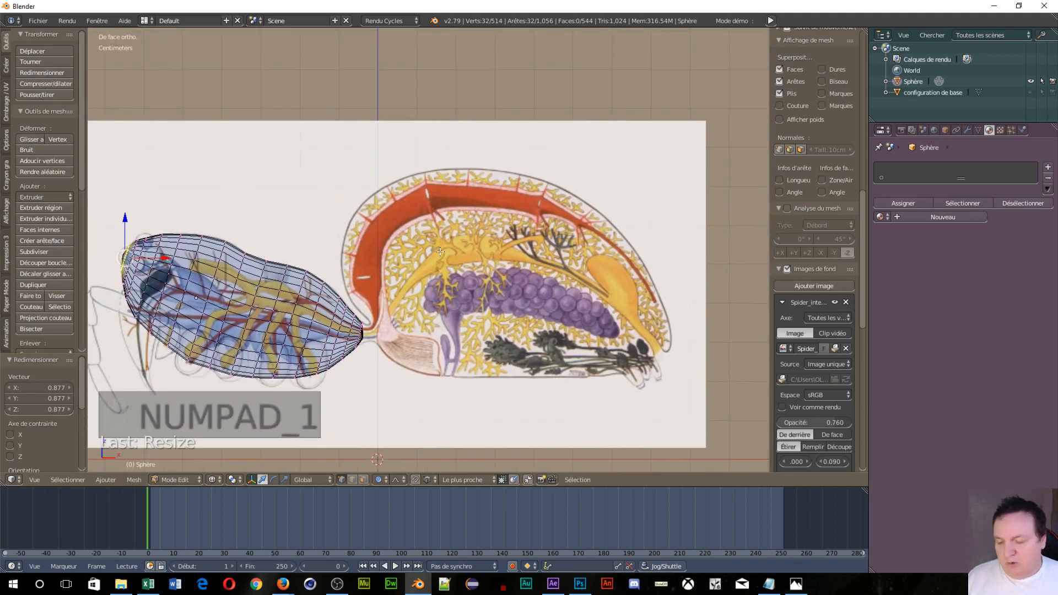
pyautogui.hotkey('shift', 'a')
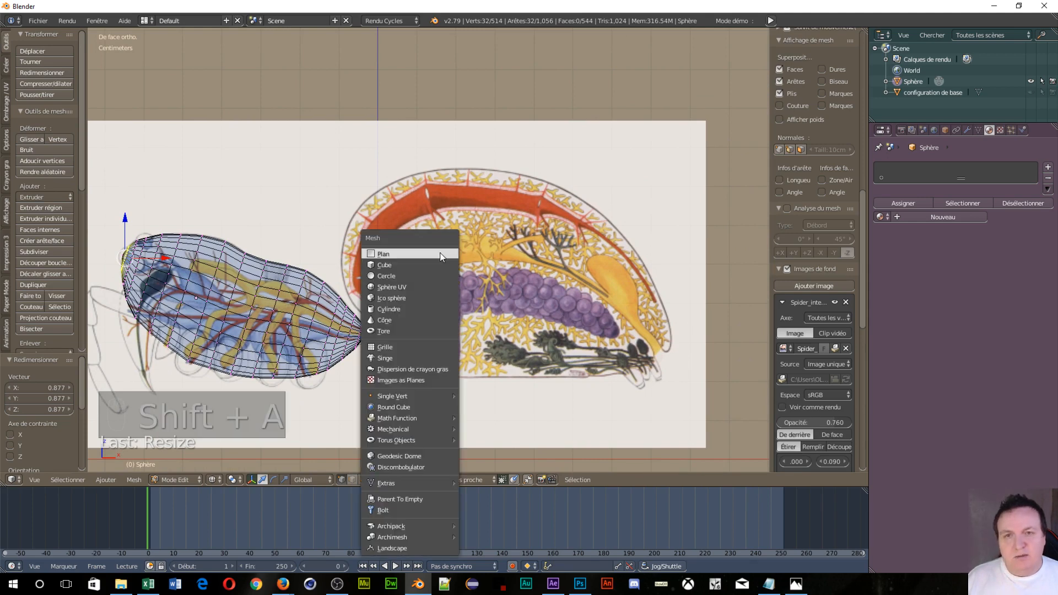
pyautogui.click(421, 284)
pyautogui.scroll(-12, 335, 286)
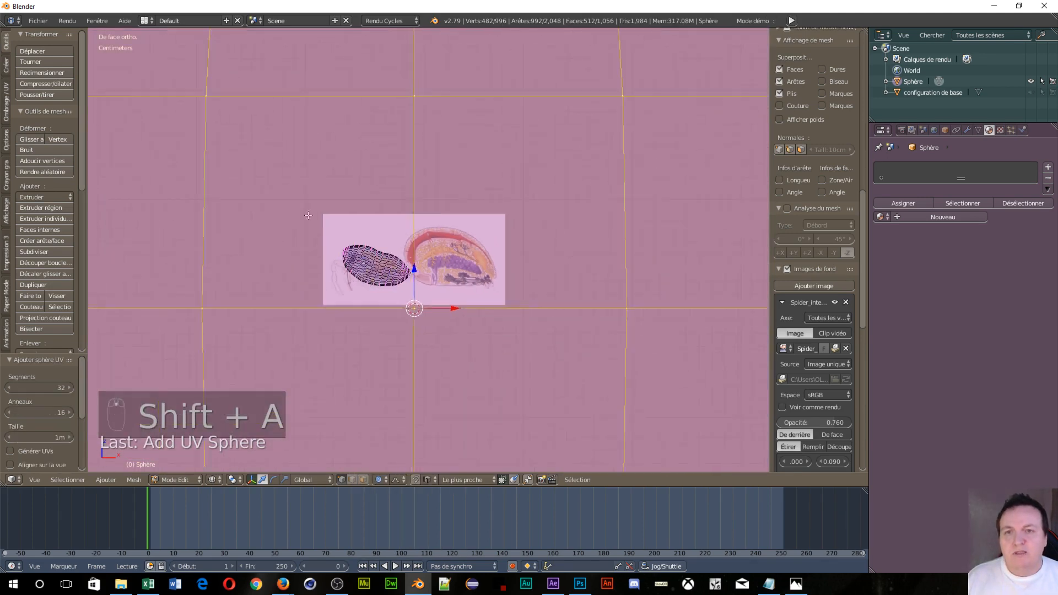
pyautogui.scroll(-8, 266, 172)
pyautogui.scroll(16, 362, 264)
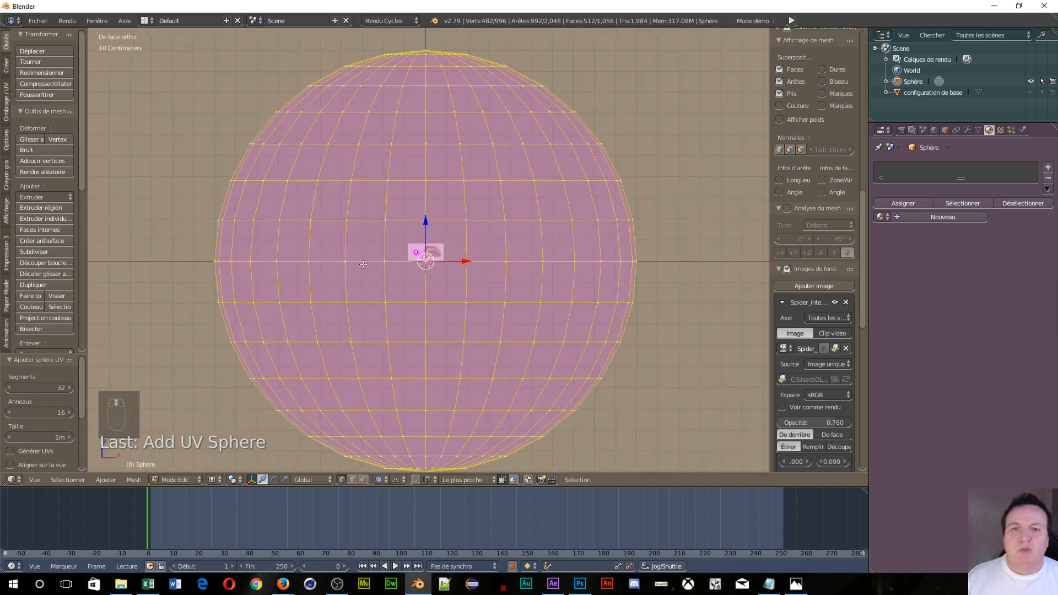
pyautogui.scroll(4, 357, 273)
pyautogui.scroll(-2, 433, 317)
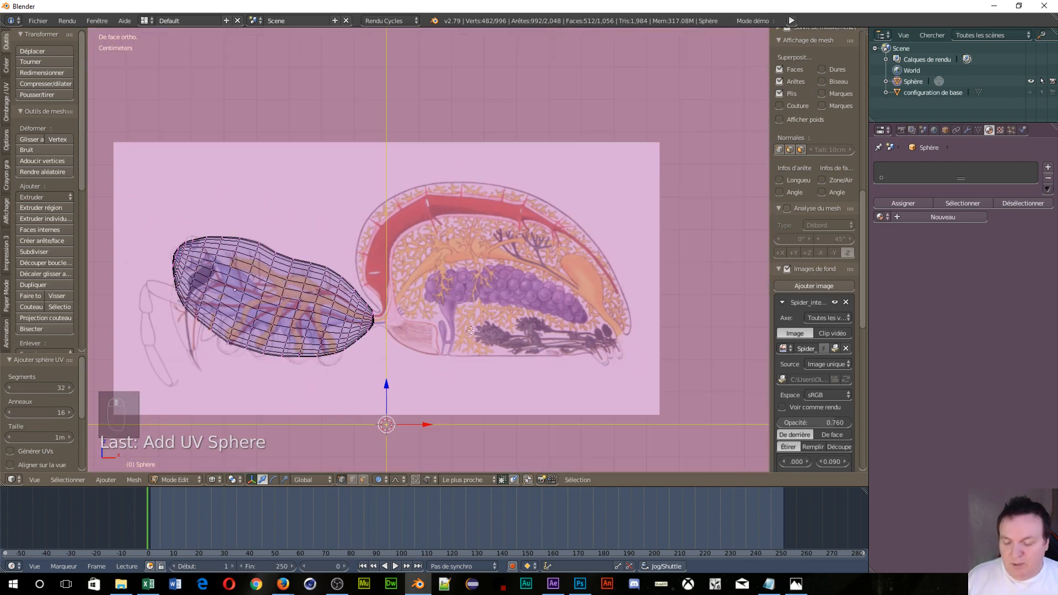
pyautogui.press('s')
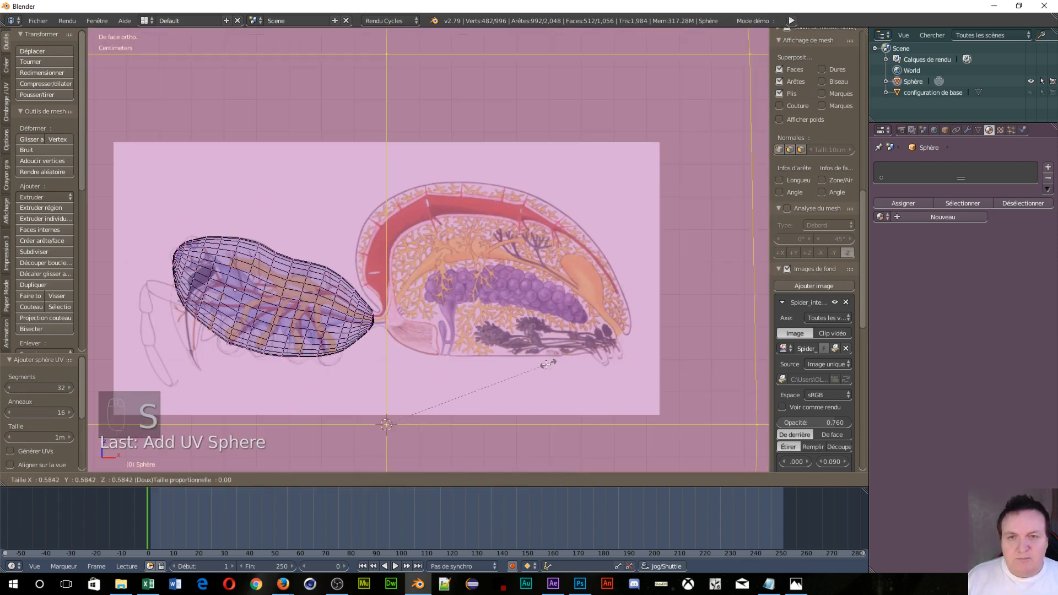
pyautogui.click(397, 424)
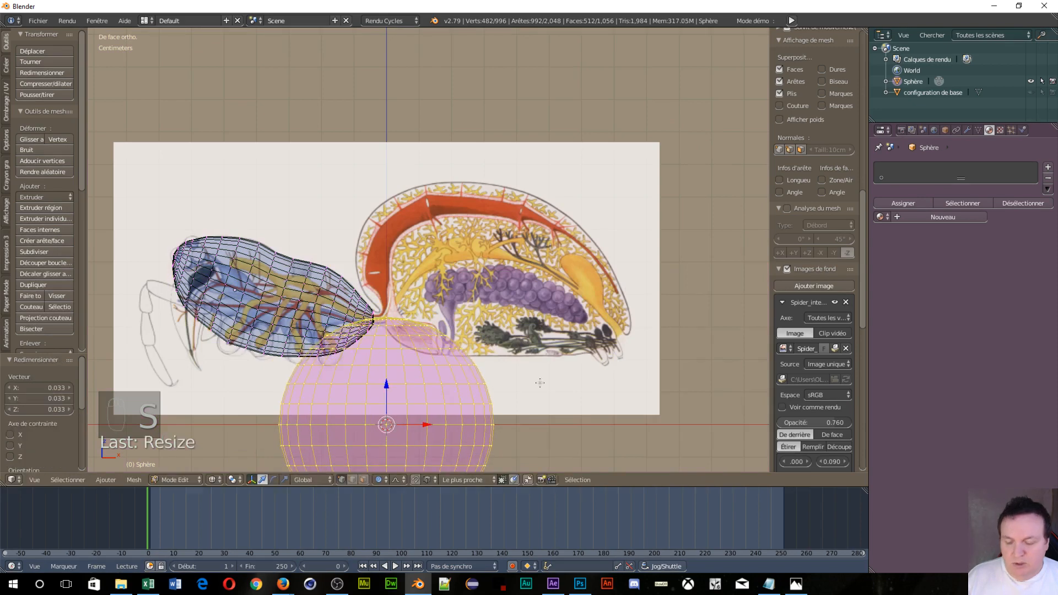
pyautogui.press('r')
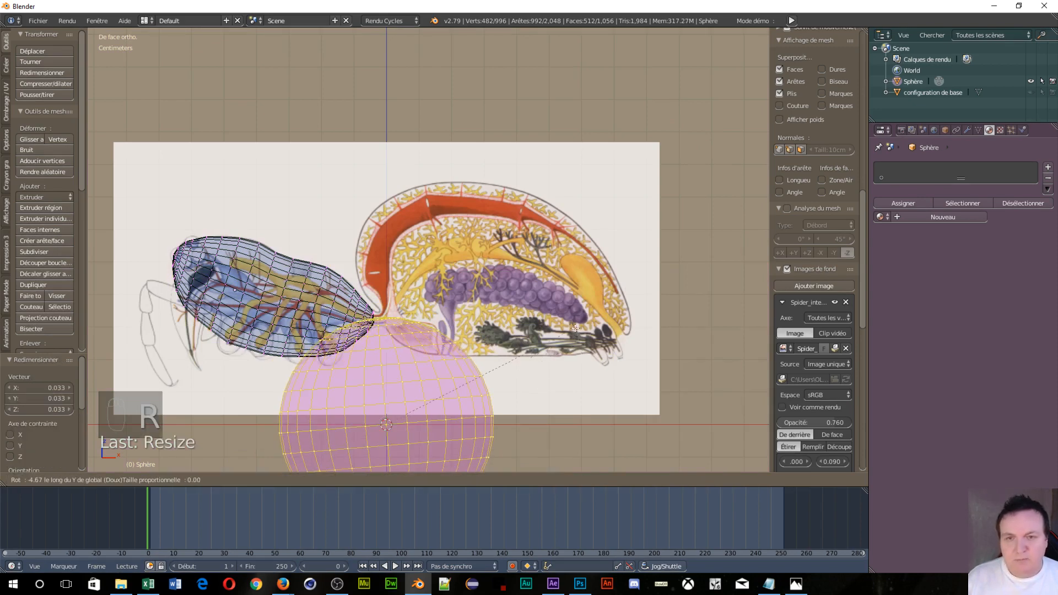
pyautogui.press('y')
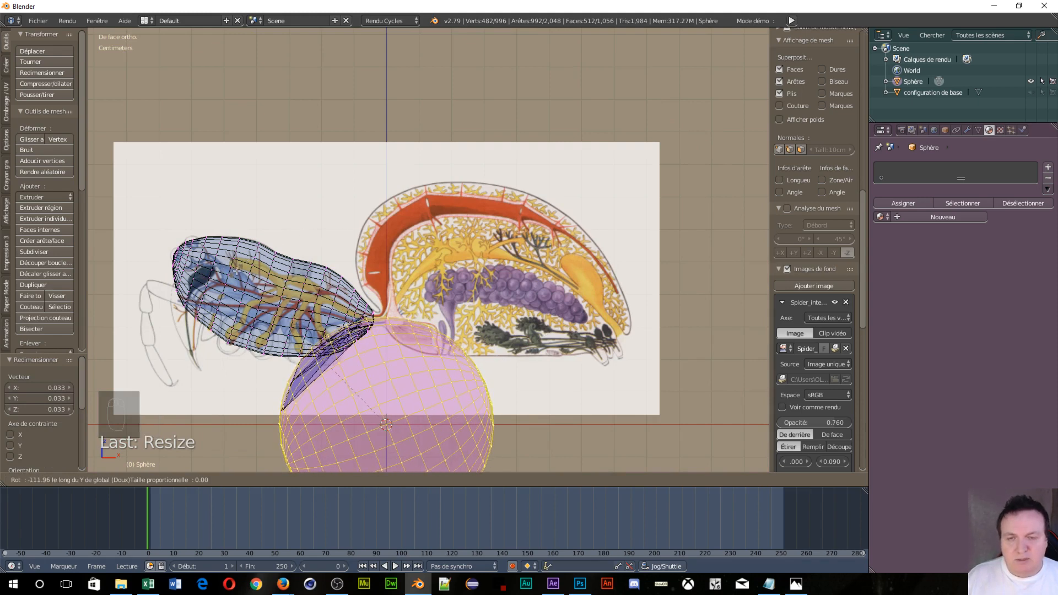
pyautogui.press('Escape')
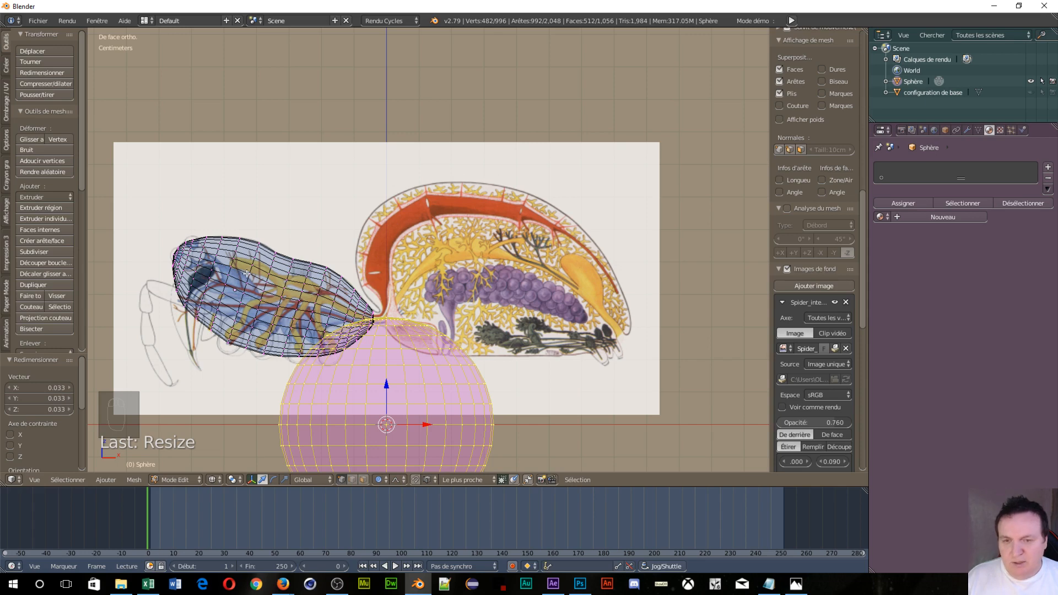
# Step: Turn off proportional editing and rotate the new sphere around the Y axis so its poles are tilted
pyautogui.press('o')
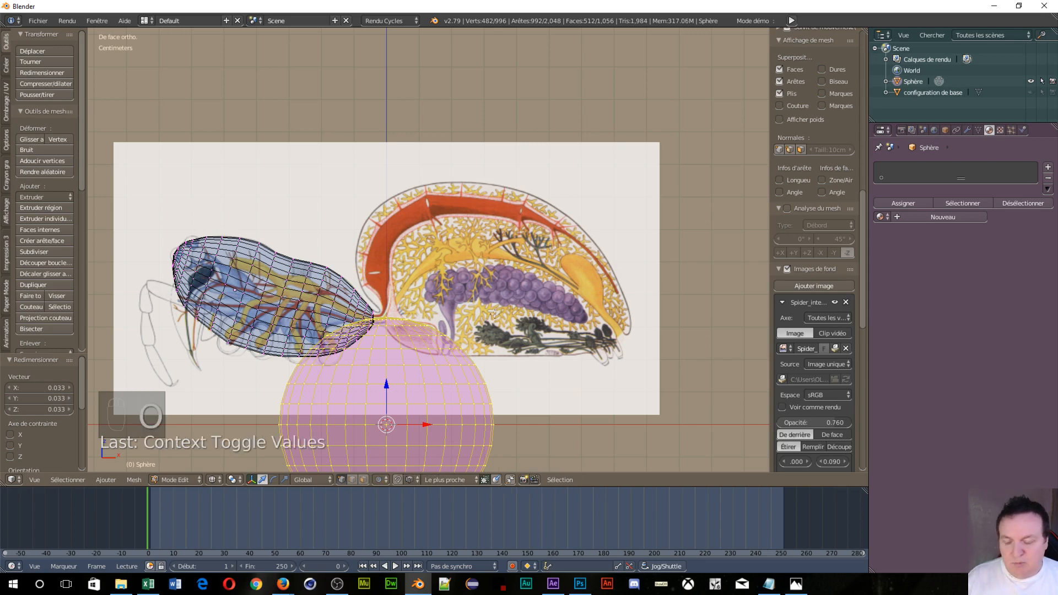
pyautogui.press('t')
pyautogui.press('y')
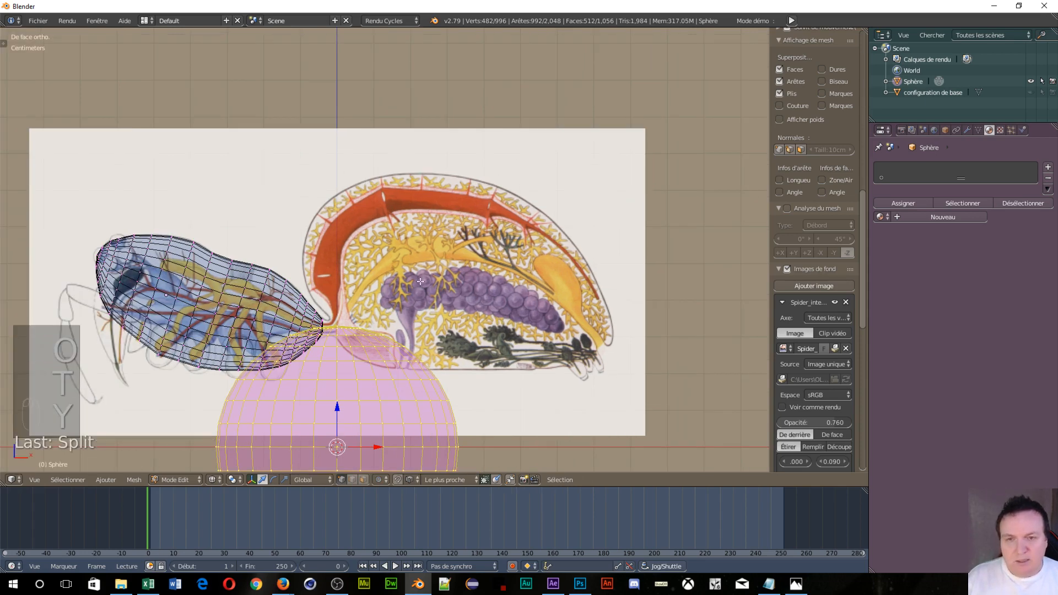
pyautogui.press('r')
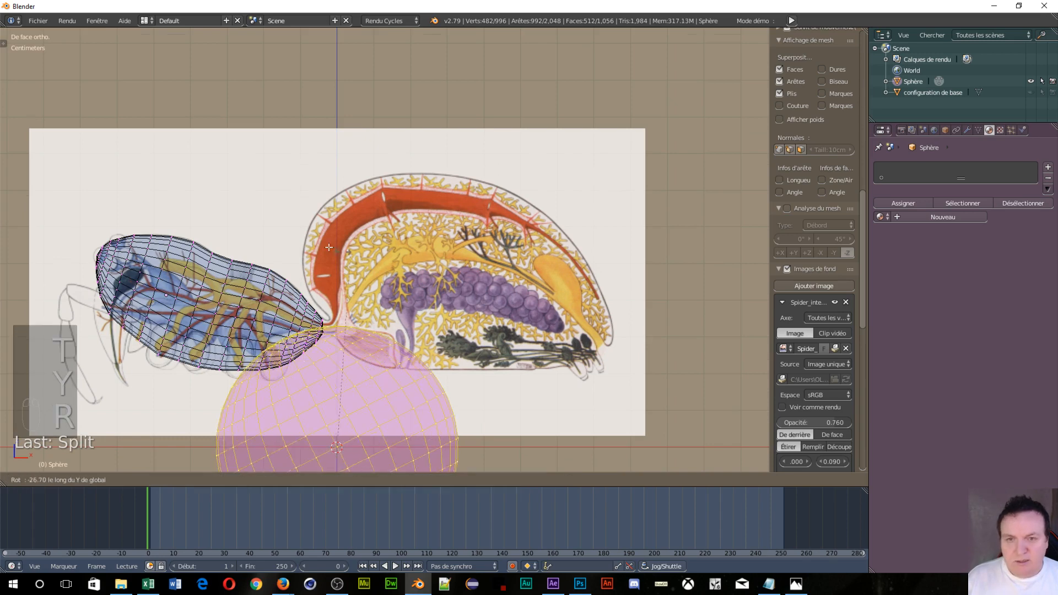
pyautogui.click(333, 410)
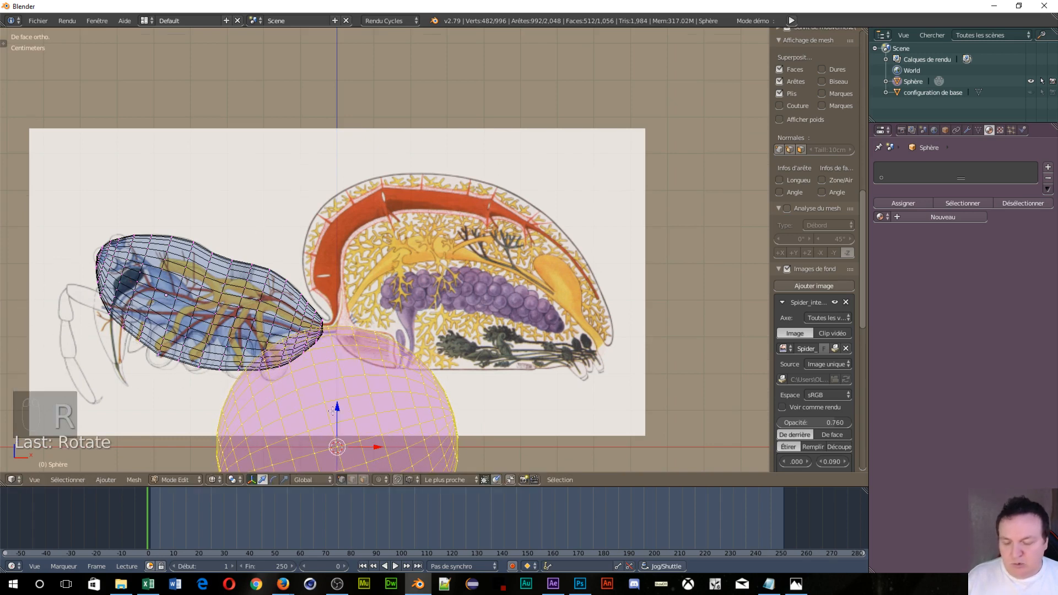
# Step: Move the sphere over the abdomen drawing, against its front edge, and rotate it around Y to aim its pole toward the spinnerets
pyautogui.press('g')
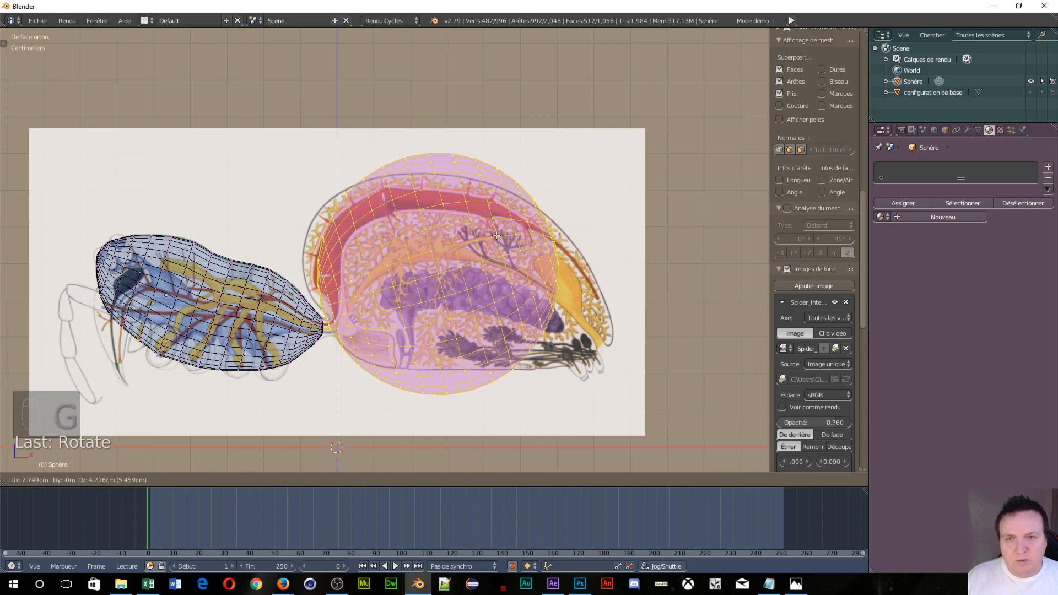
pyautogui.click(484, 223)
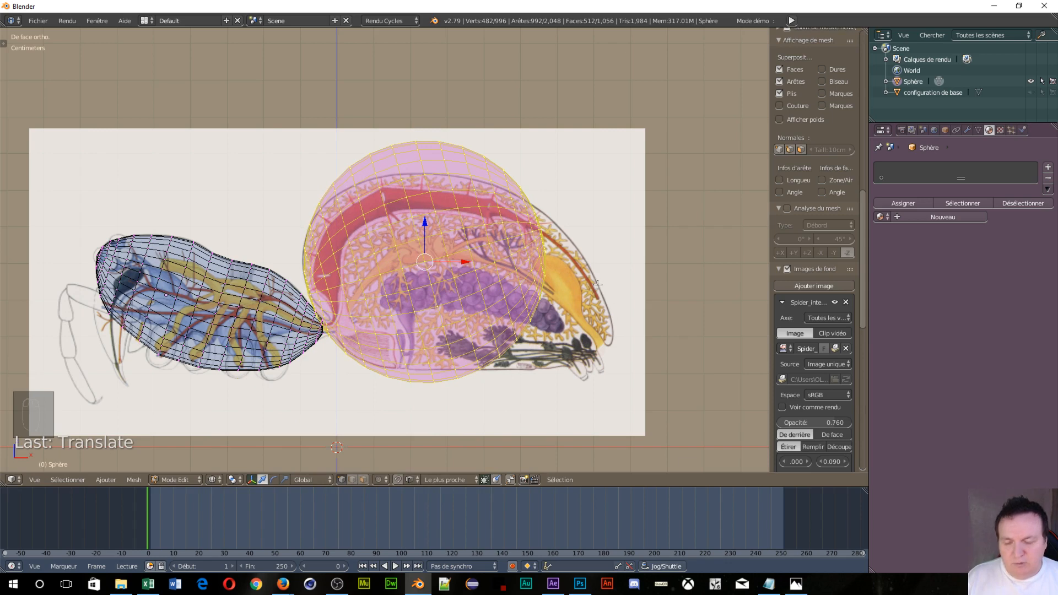
pyautogui.press('r')
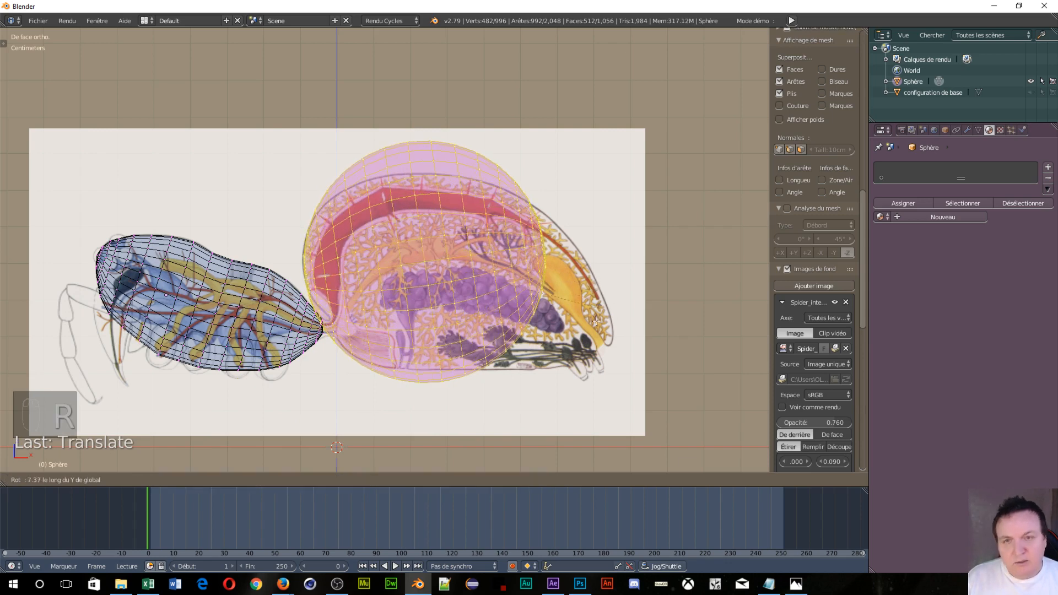
pyautogui.click(456, 367)
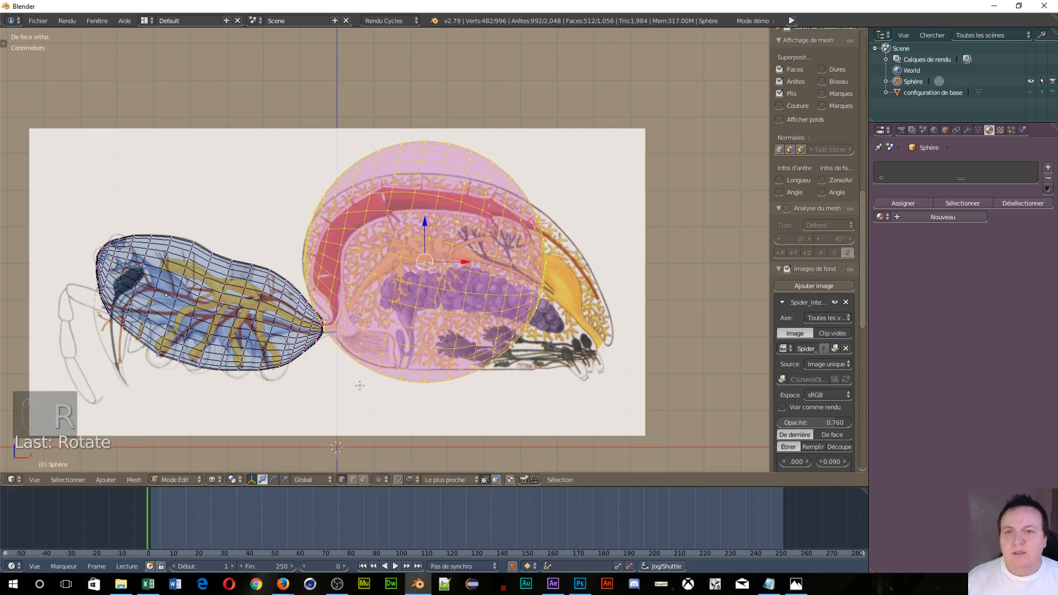
pyautogui.scroll(4, 360, 385)
pyautogui.scroll(-3, 393, 380)
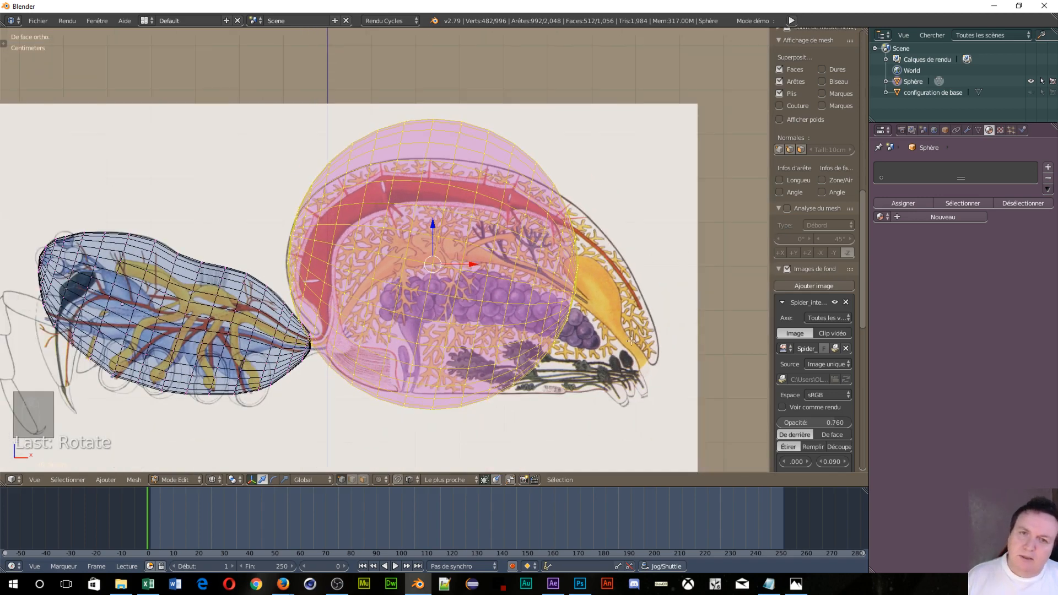
pyautogui.press('r')
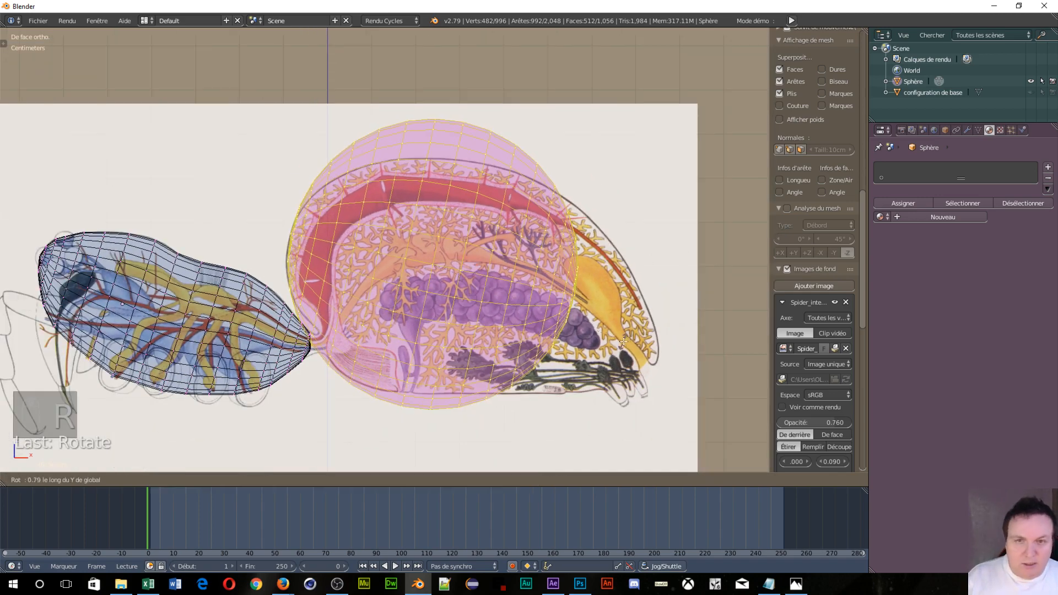
pyautogui.click(601, 359)
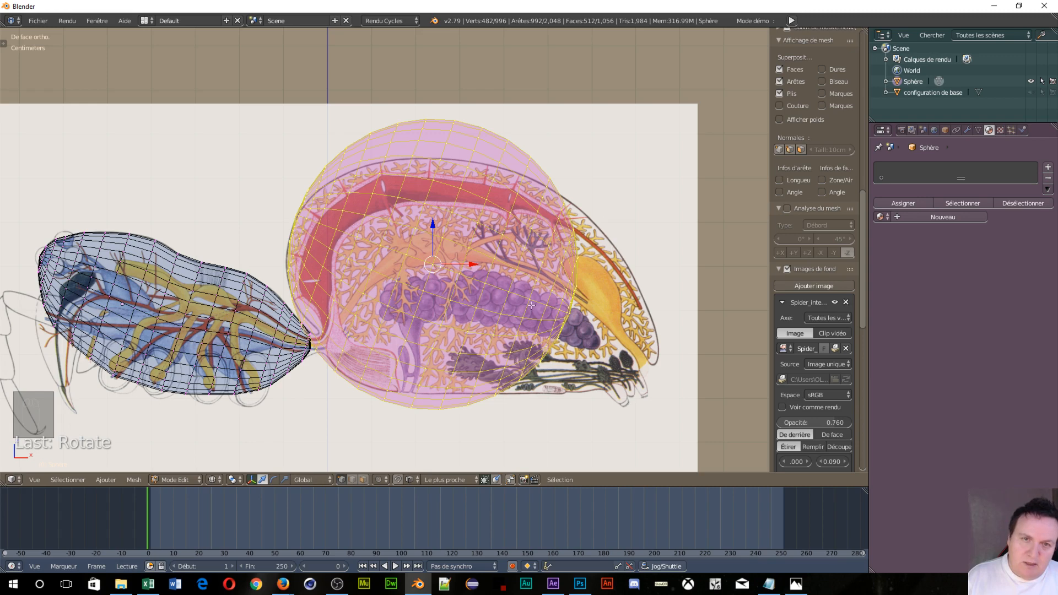
# Step: With proportional editing on at size 0.06, move the abdomen sphere's rear pole vertex about 1.8 cm along X and -1.5 cm along Z
pyautogui.rightClick(570, 315)
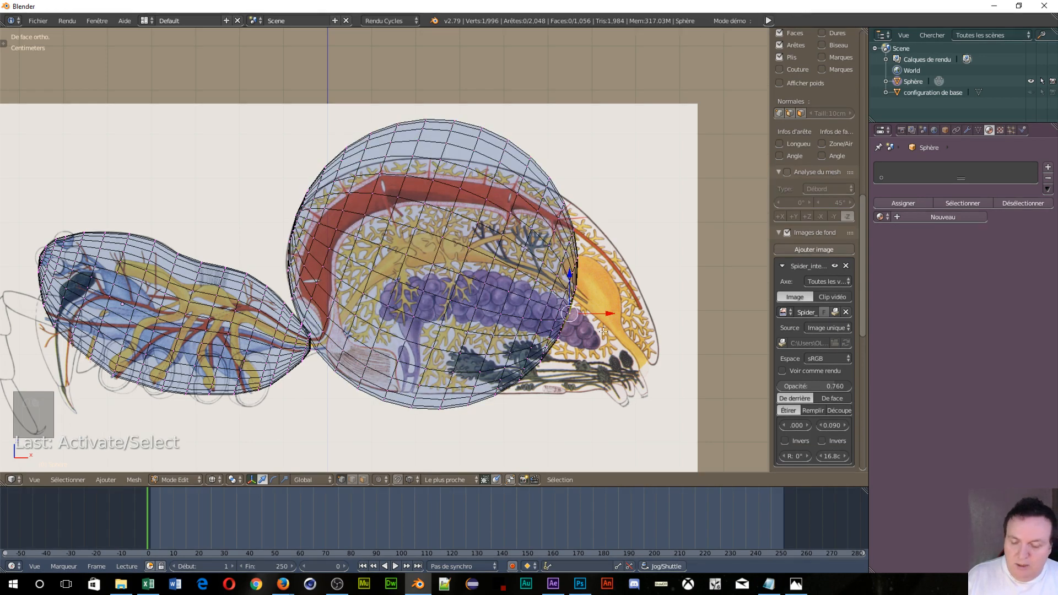
pyautogui.press('o')
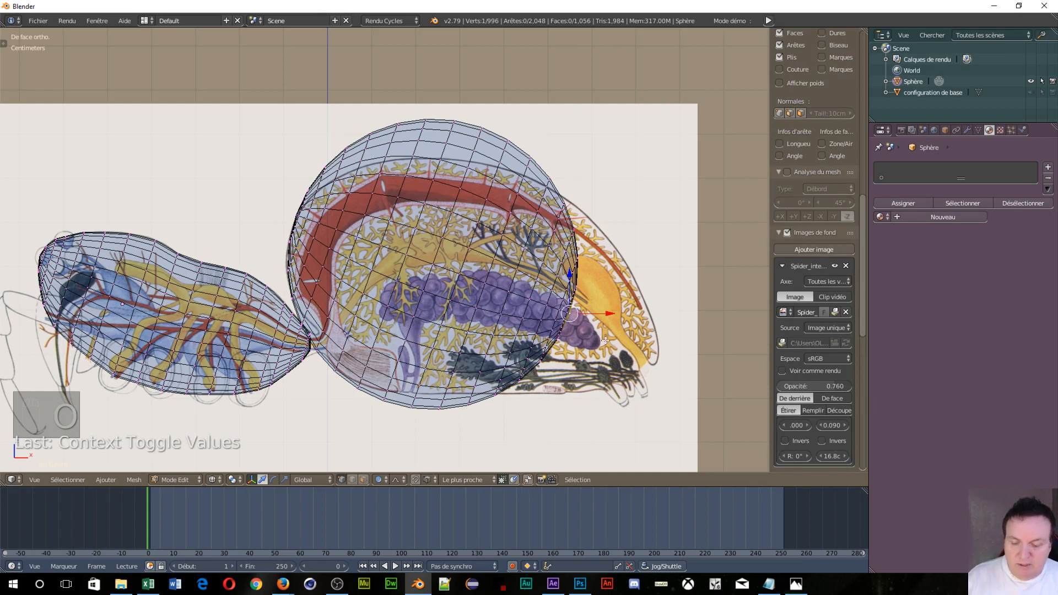
pyautogui.press('g')
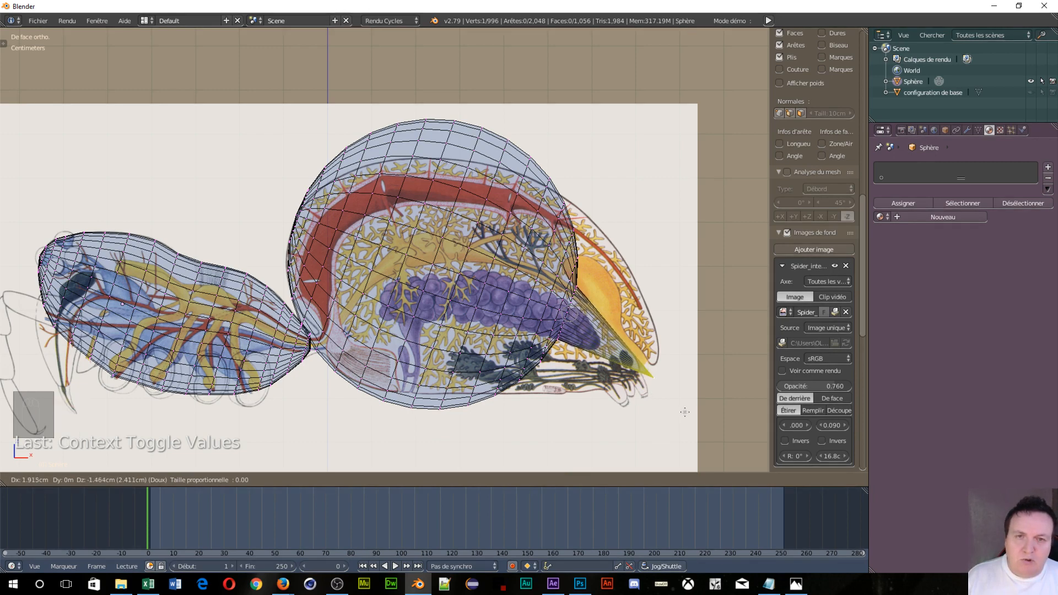
pyautogui.scroll(-4, 684, 412)
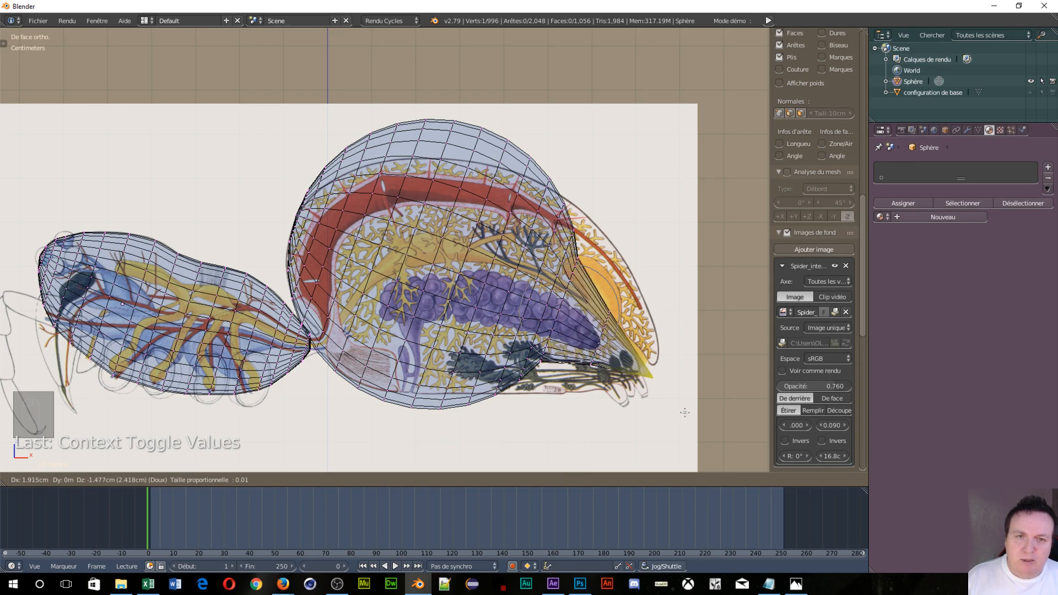
pyautogui.scroll(-5, 684, 412)
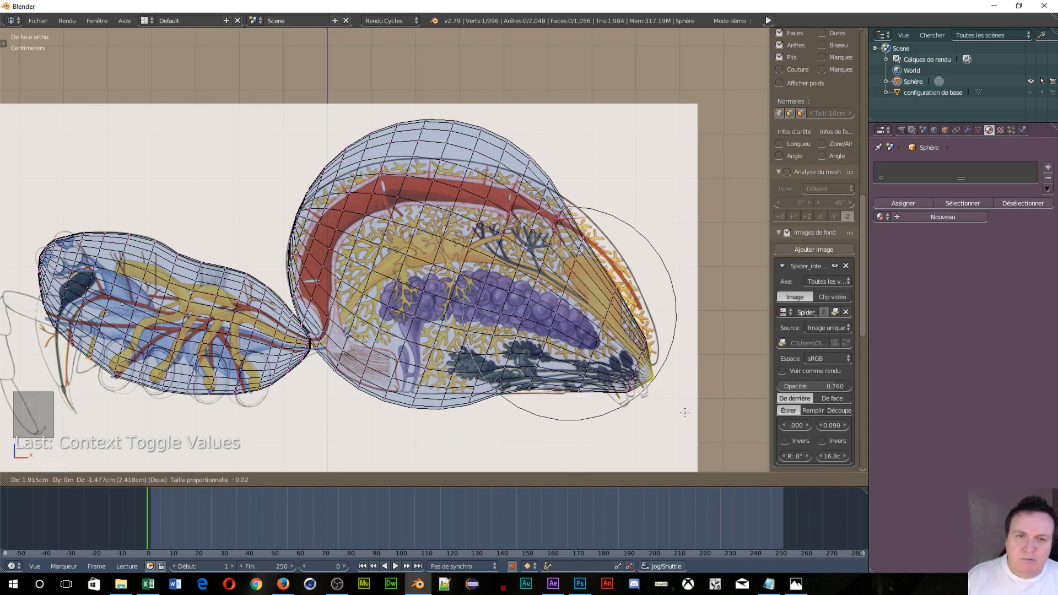
pyautogui.scroll(-7, 684, 412)
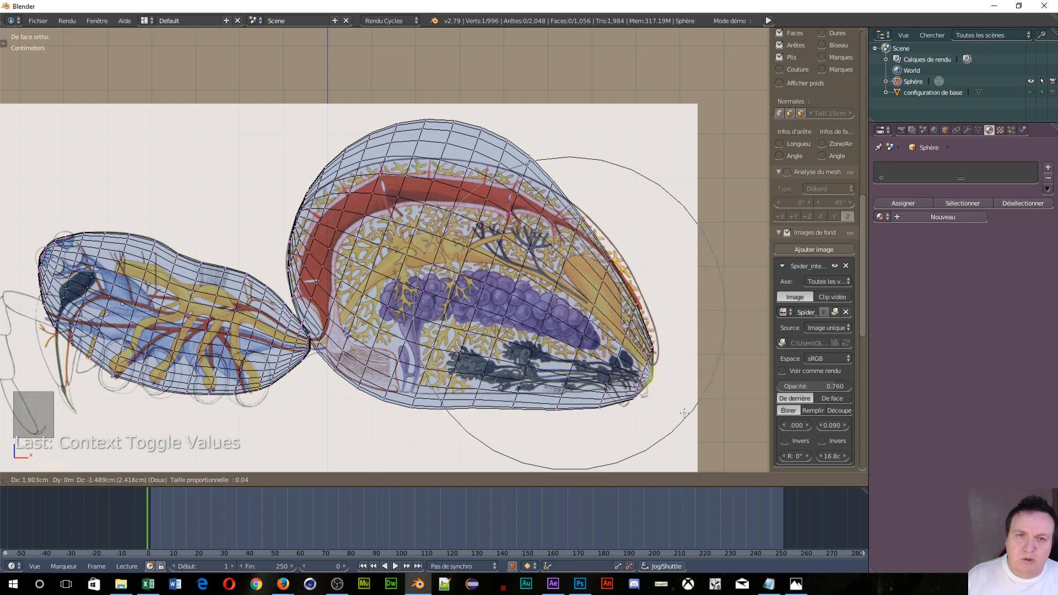
pyautogui.scroll(-2, 684, 412)
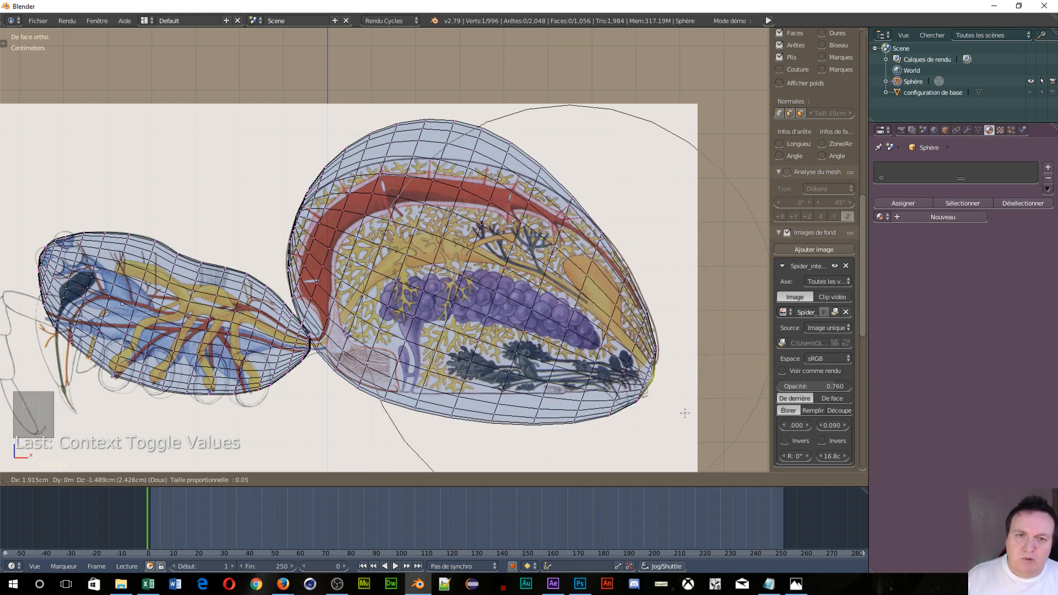
pyautogui.scroll(-2, 684, 413)
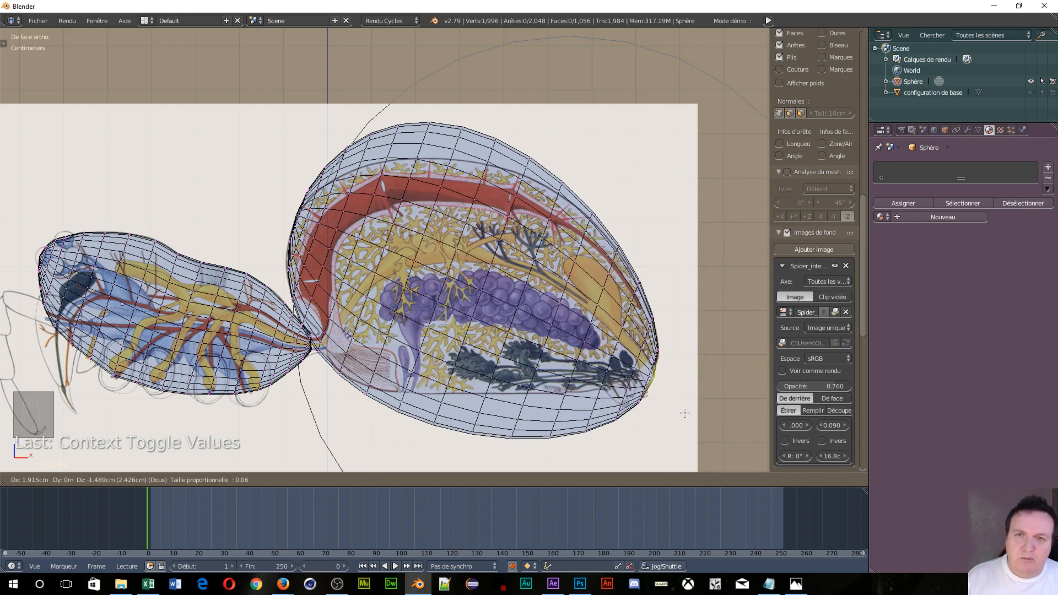
pyautogui.scroll(-1, 684, 413)
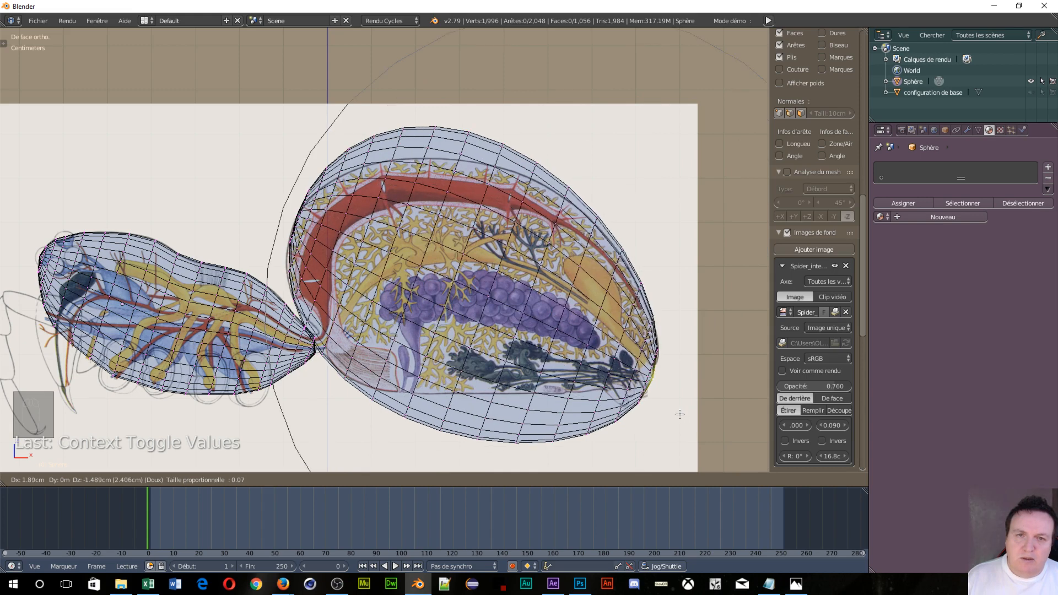
pyautogui.scroll(1, 679, 415)
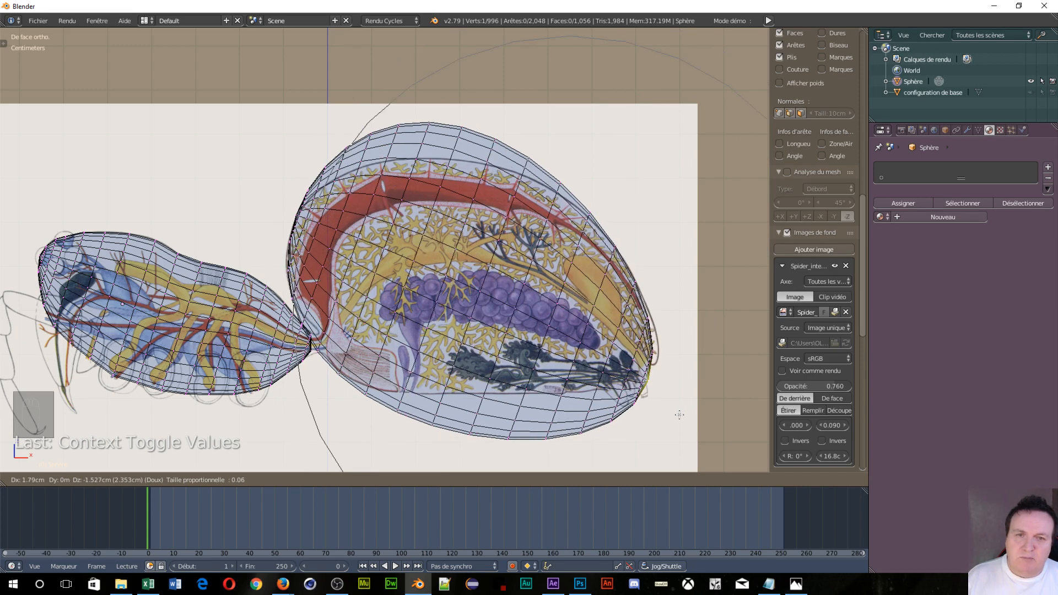
pyautogui.scroll(-1, 679, 415)
pyautogui.scroll(1, 679, 415)
pyautogui.scroll(-1, 680, 415)
pyautogui.scroll(1, 679, 414)
pyautogui.click(679, 415)
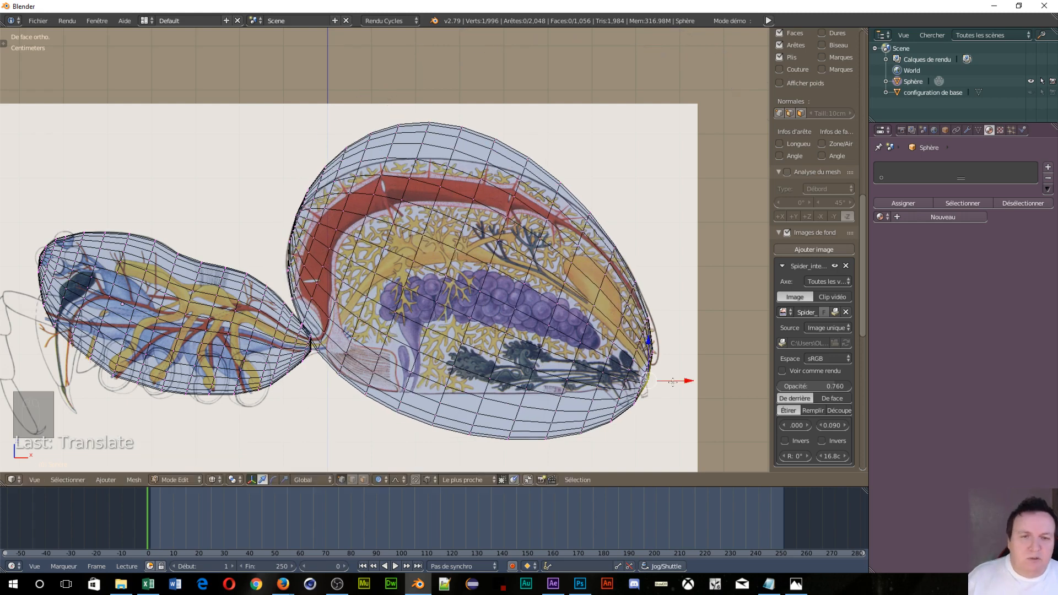
# Step: Nudge the rear pole vertex about 1.1 mm along X and 0.4 mm up along Z, and check the fit against the drawing
pyautogui.press('g')
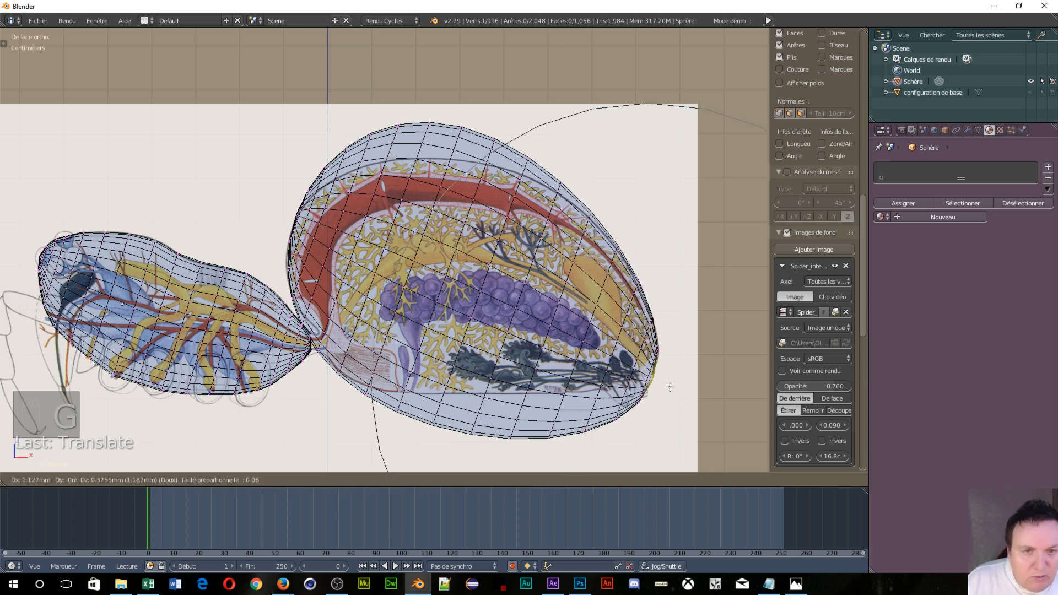
pyautogui.click(671, 387)
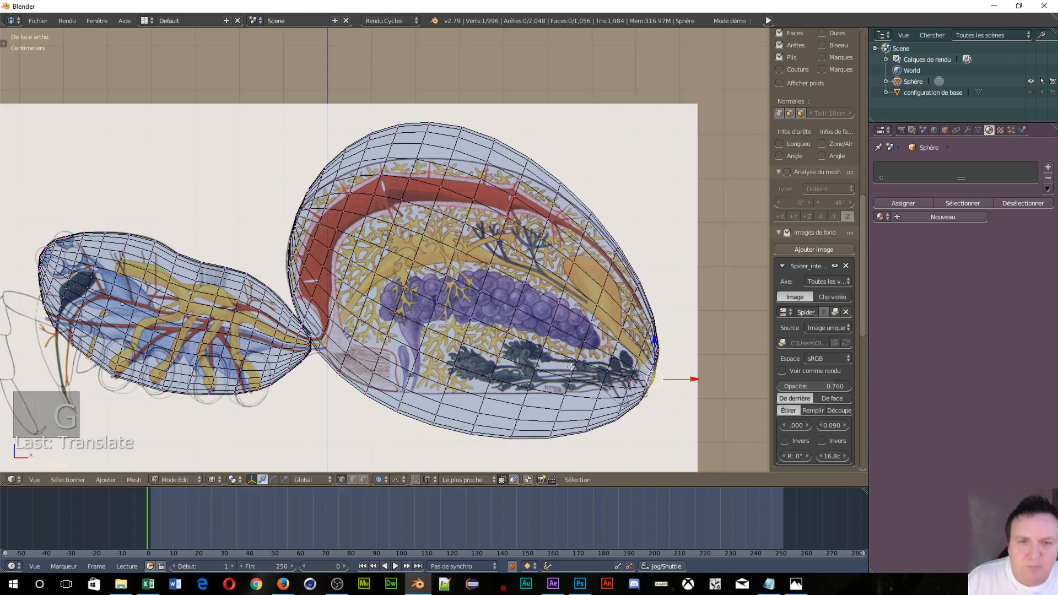
pyautogui.scroll(3, 516, 341)
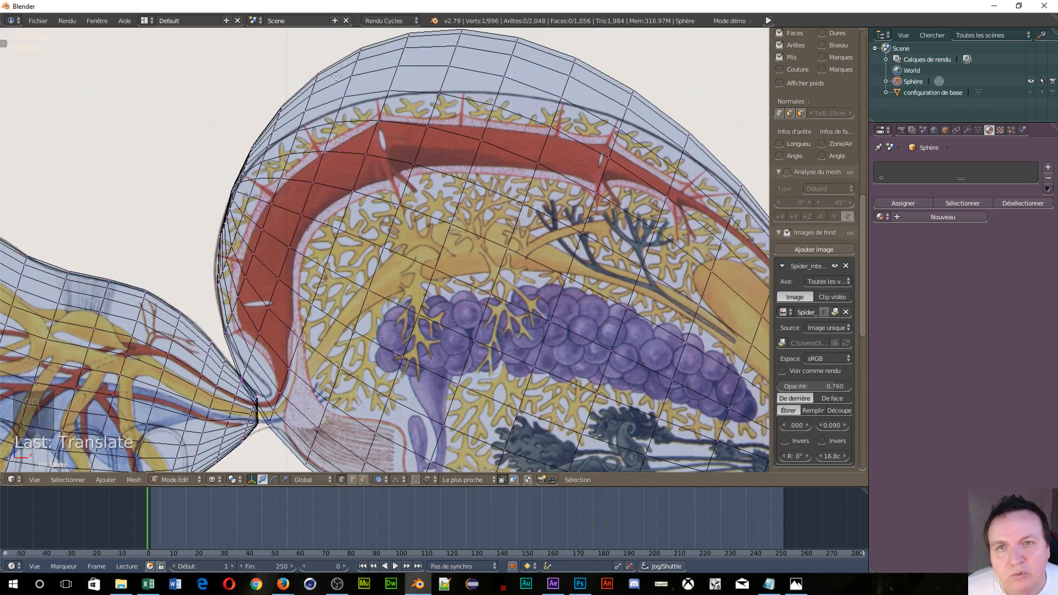
pyautogui.scroll(-5, 496, 286)
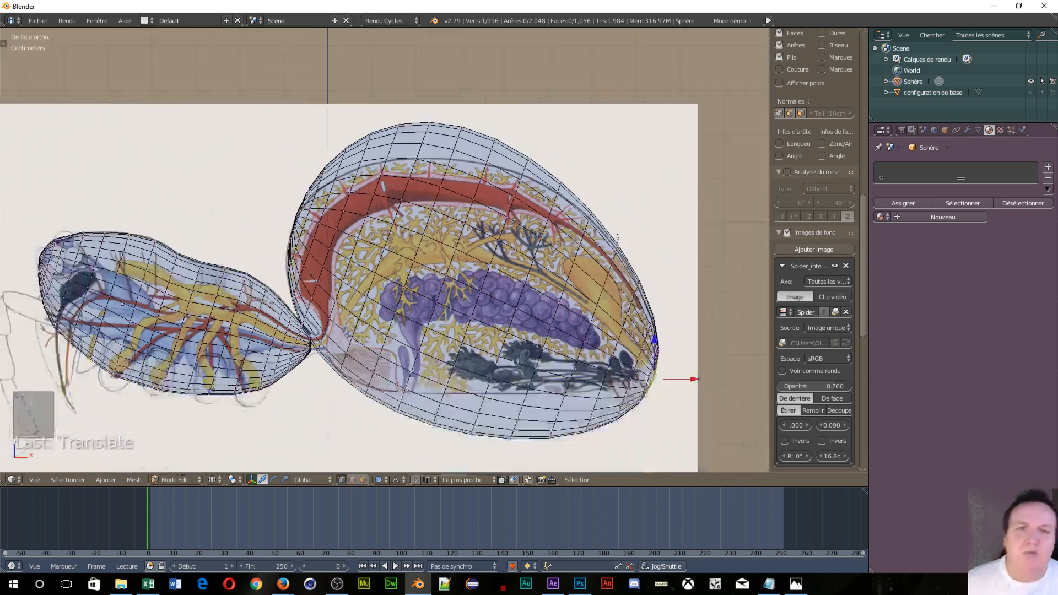
pyautogui.scroll(4, 532, 322)
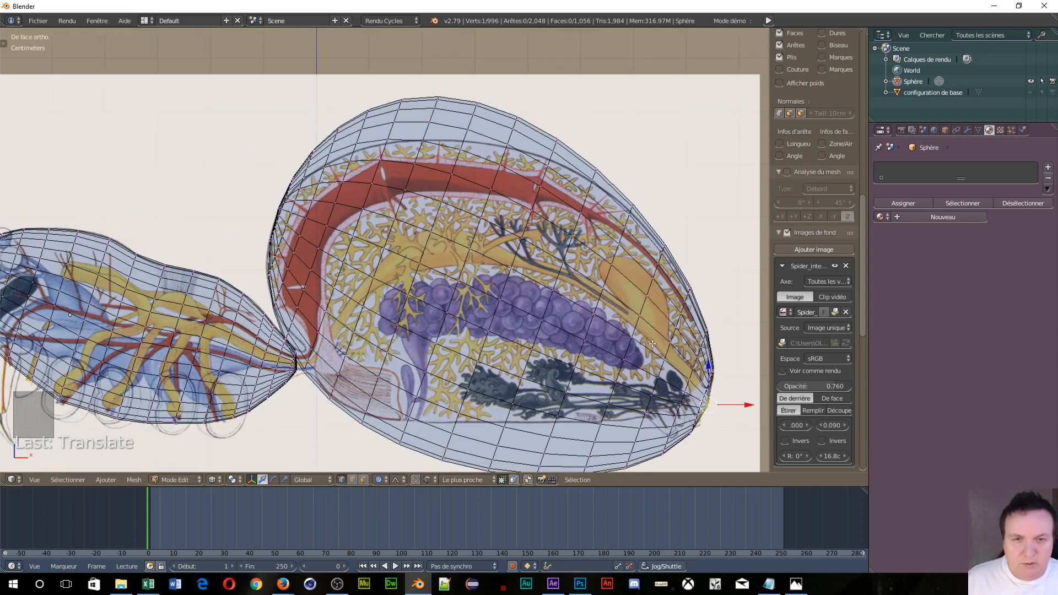
pyautogui.press('space')
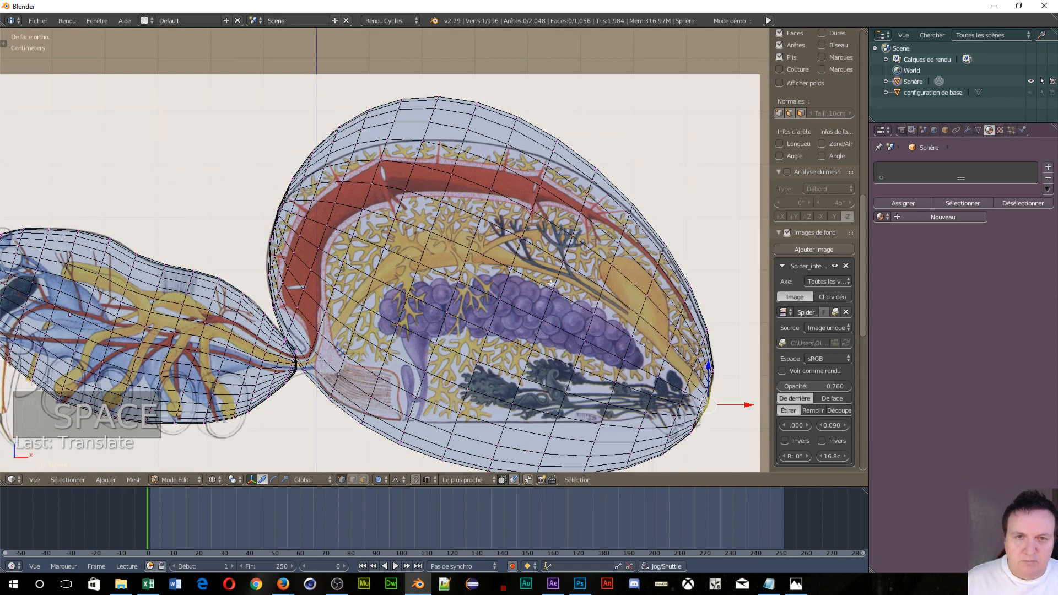
pyautogui.scroll(5, 524, 344)
pyautogui.scroll(1, 524, 344)
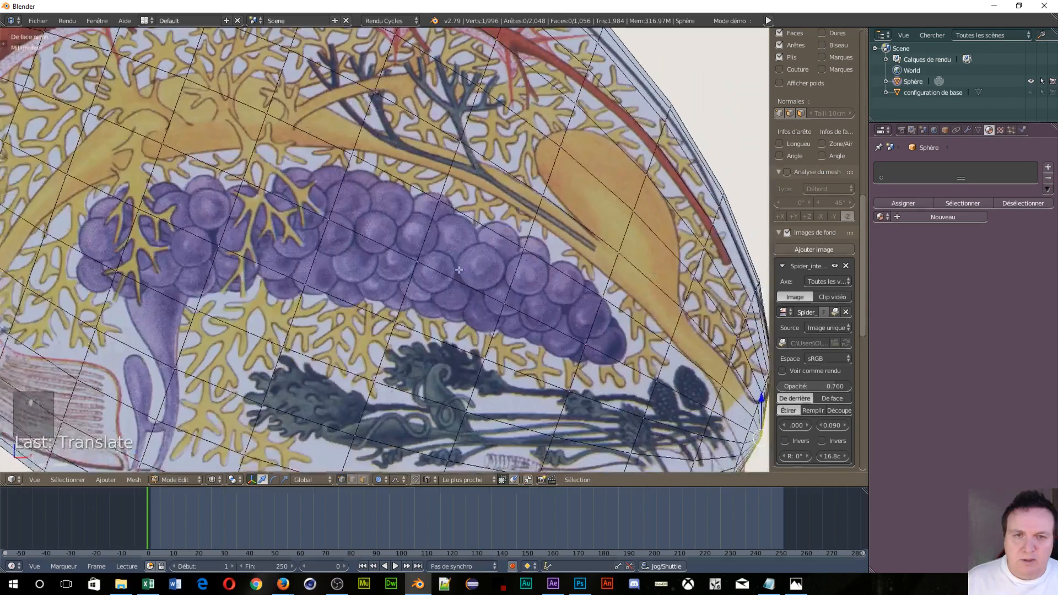
pyautogui.scroll(-4, 485, 287)
pyautogui.scroll(2, 455, 232)
pyautogui.scroll(-1, 455, 232)
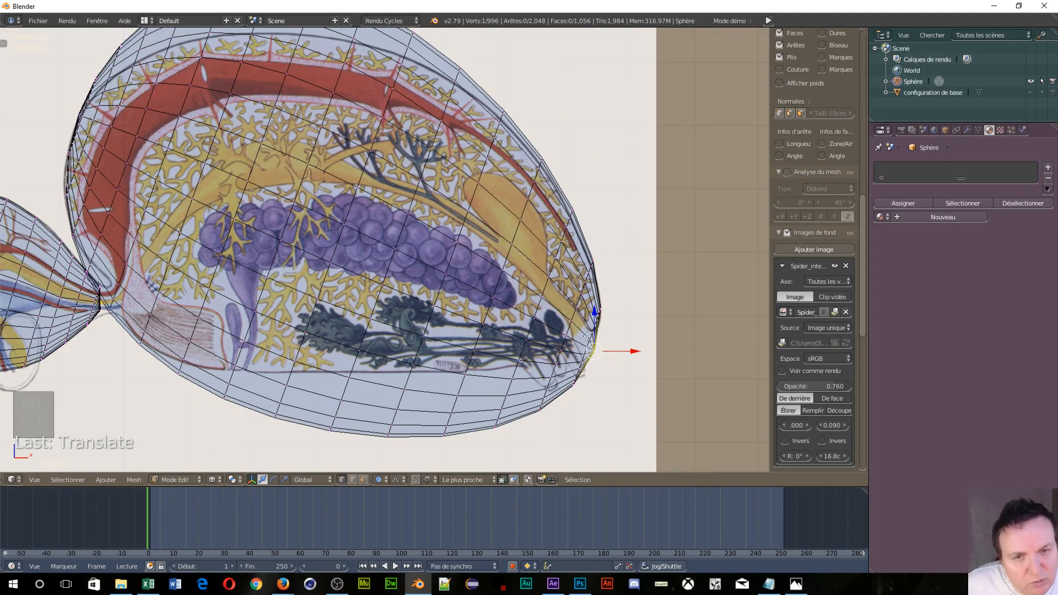
# Step: Select the vertex loop around the abdomen's rear tip and scale it to about 0.91 with proportional editing
pyautogui.keyDown('alt'); pyautogui.rightClick(588, 342); pyautogui.keyUp('alt')
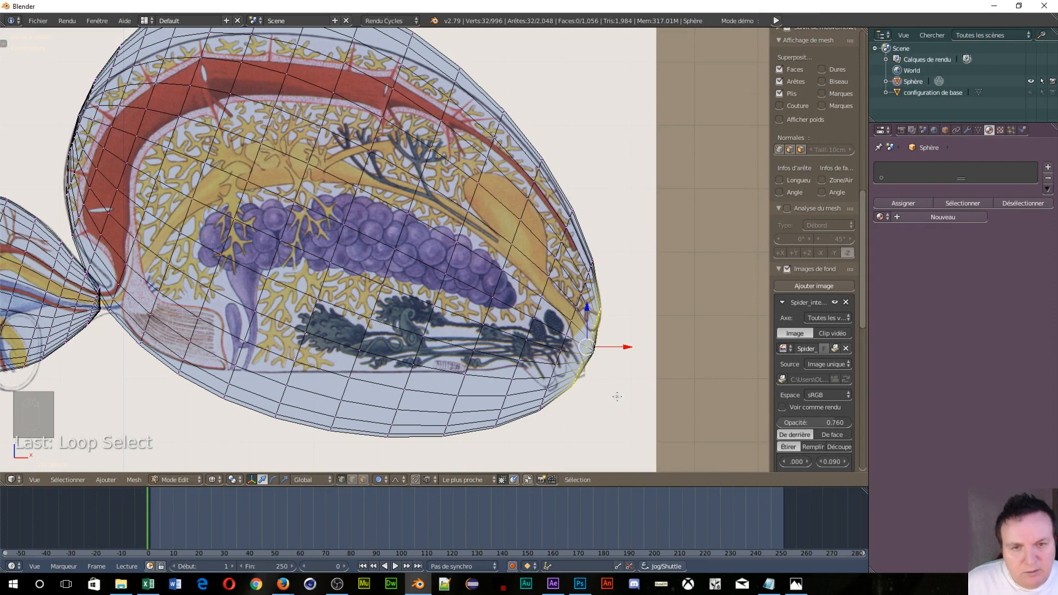
pyautogui.press('s')
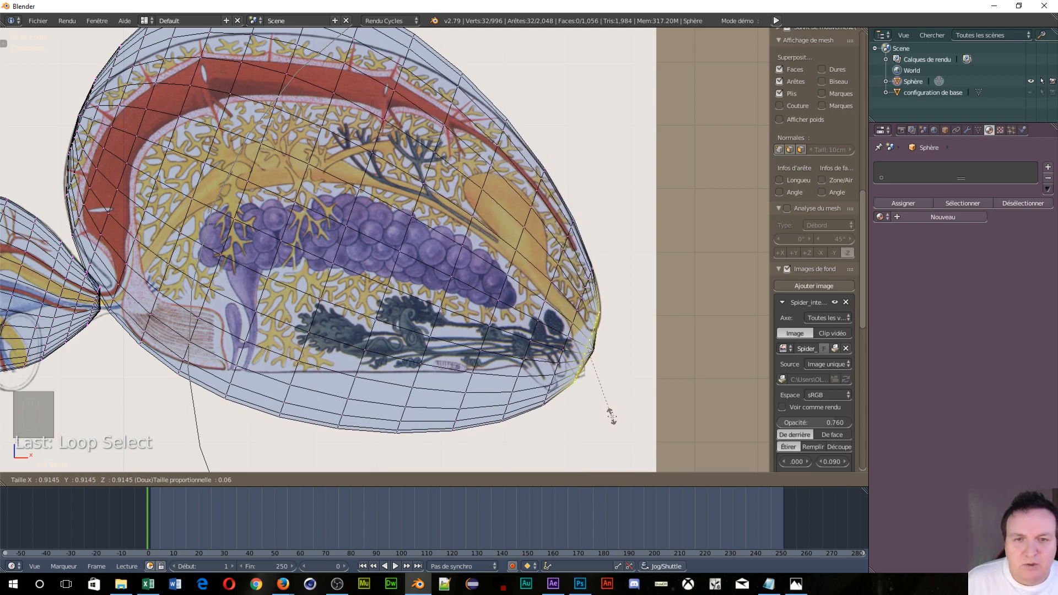
pyautogui.scroll(7, 611, 414)
pyautogui.scroll(-7, 611, 415)
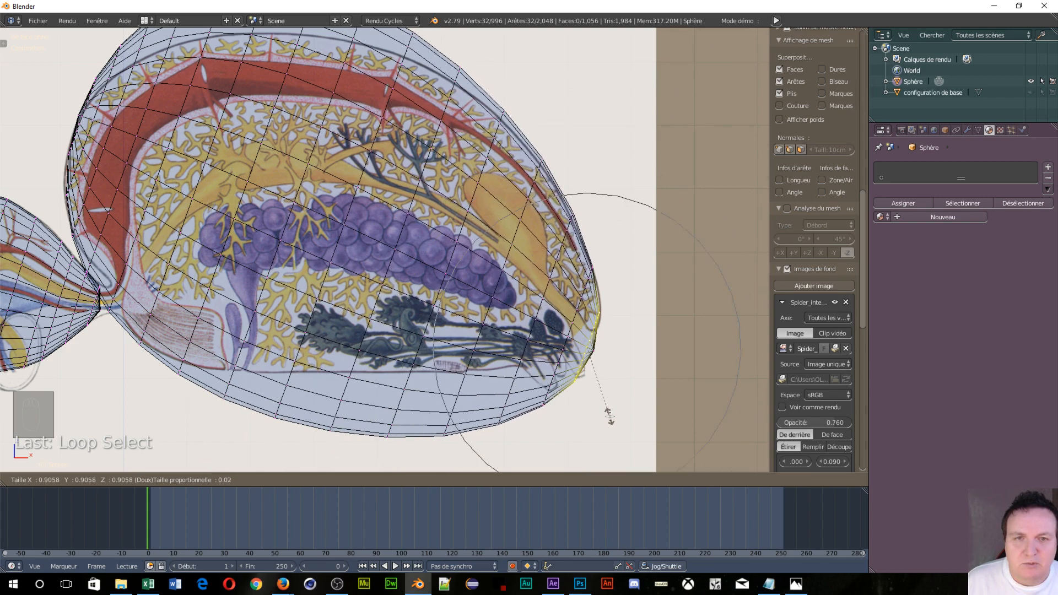
pyautogui.click(611, 414)
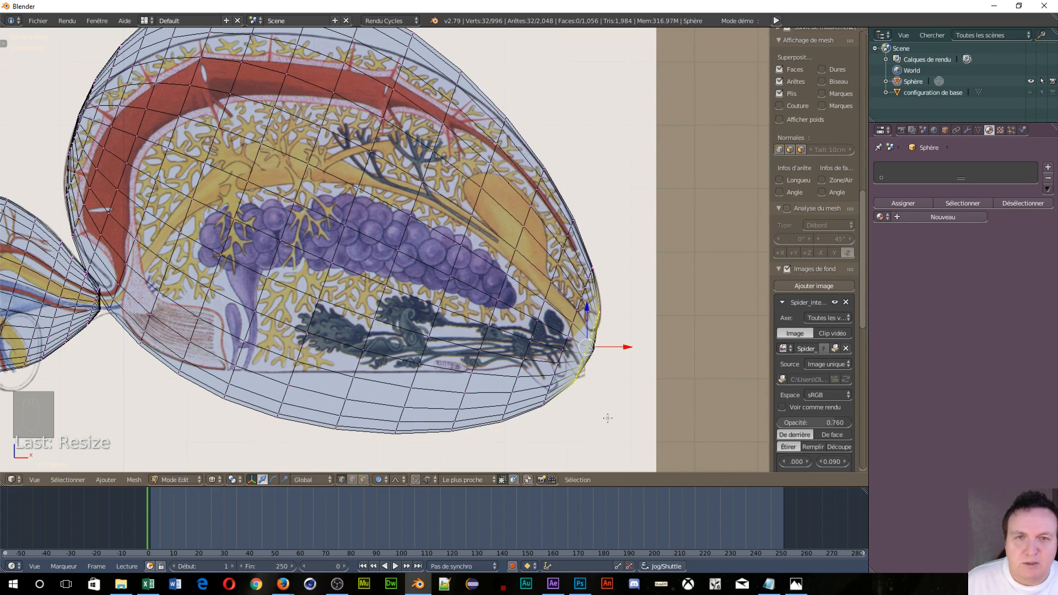
# Step: Reduce the proportional size to 0.00, scale the rear tip loop to about 0.96, and move it about 2 mm up along Z
pyautogui.press('s')
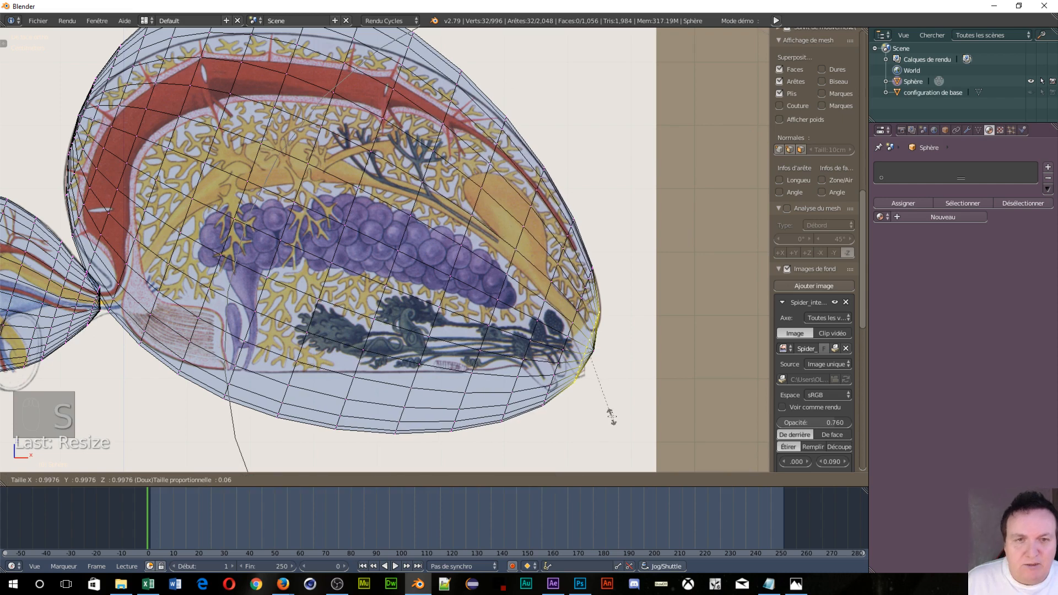
pyautogui.scroll(15, 610, 415)
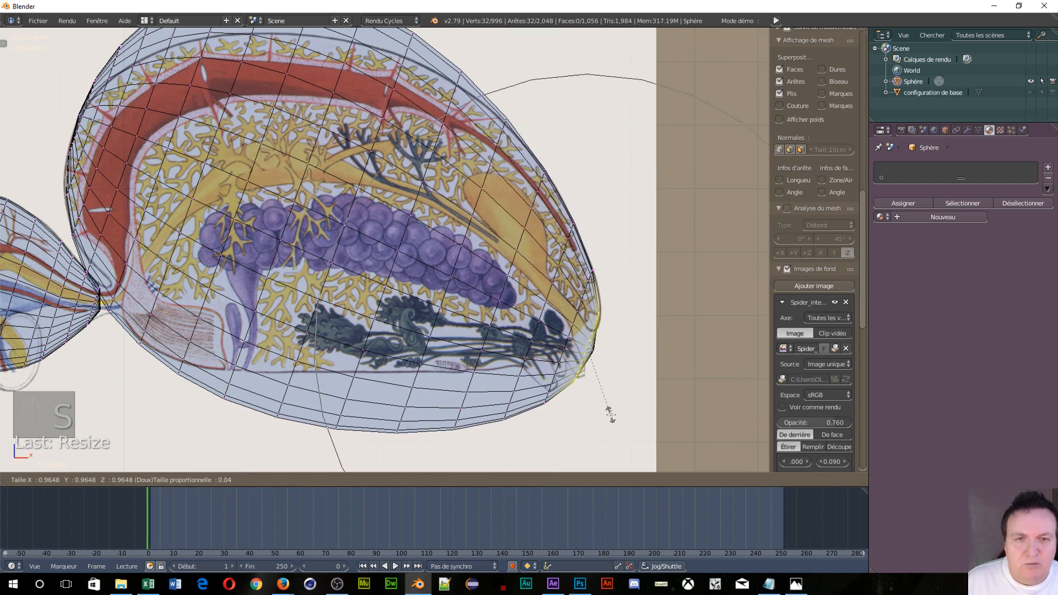
pyautogui.scroll(5, 610, 414)
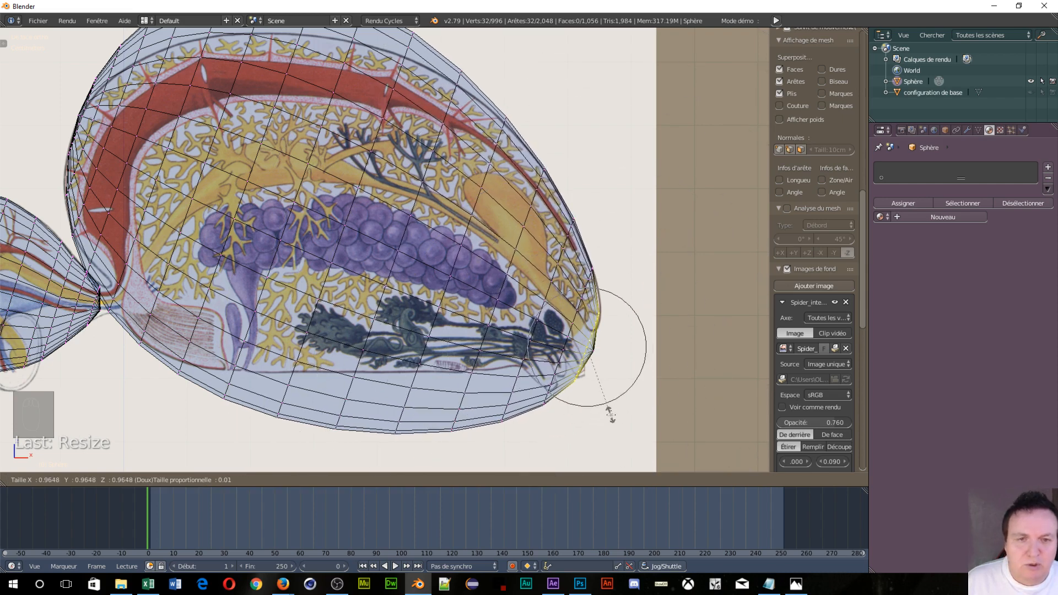
pyautogui.scroll(5, 610, 414)
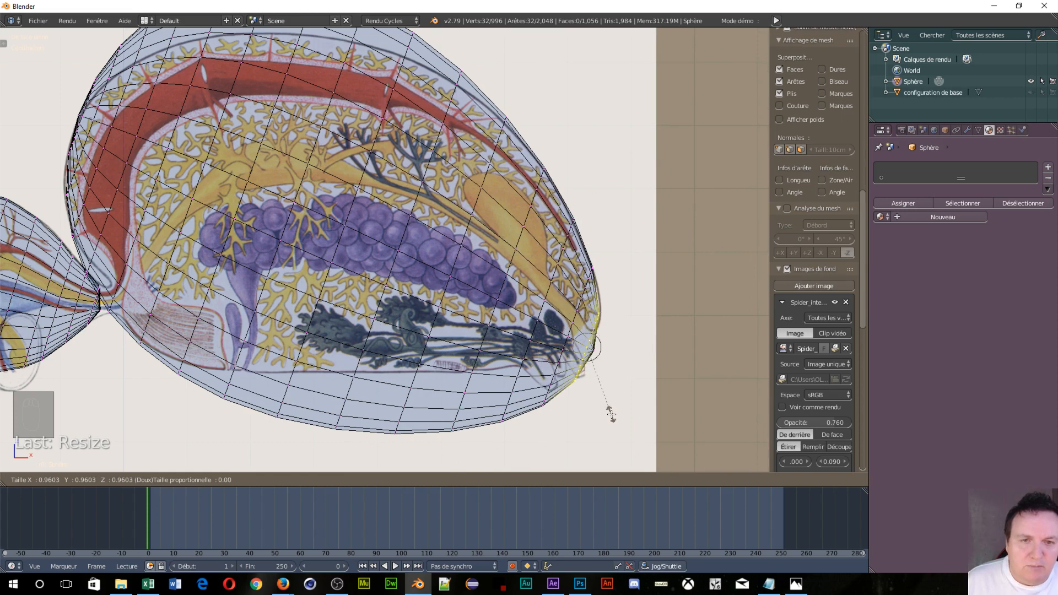
pyautogui.click(608, 413)
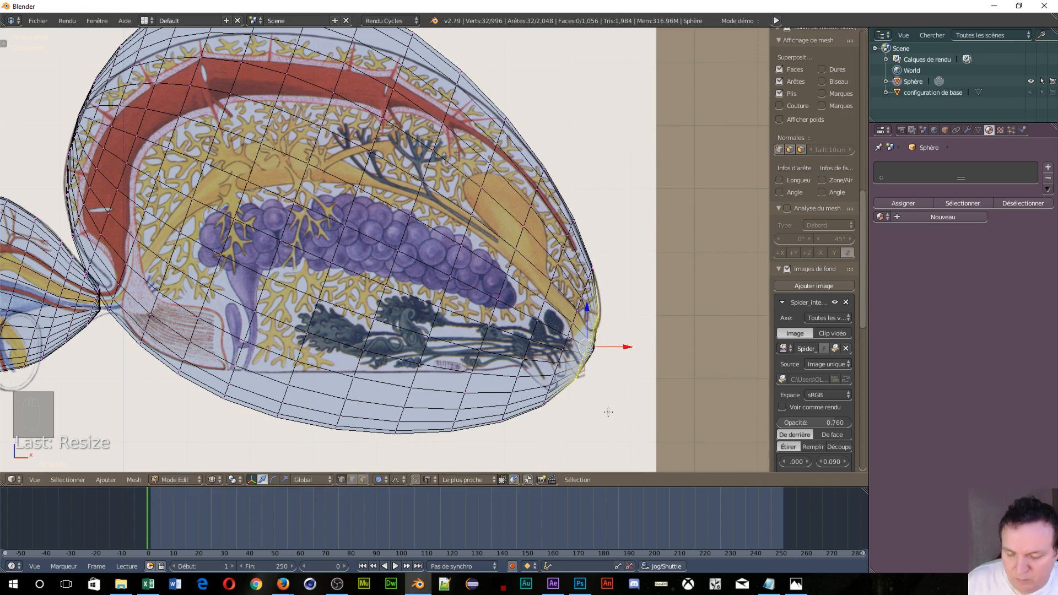
pyautogui.press('g')
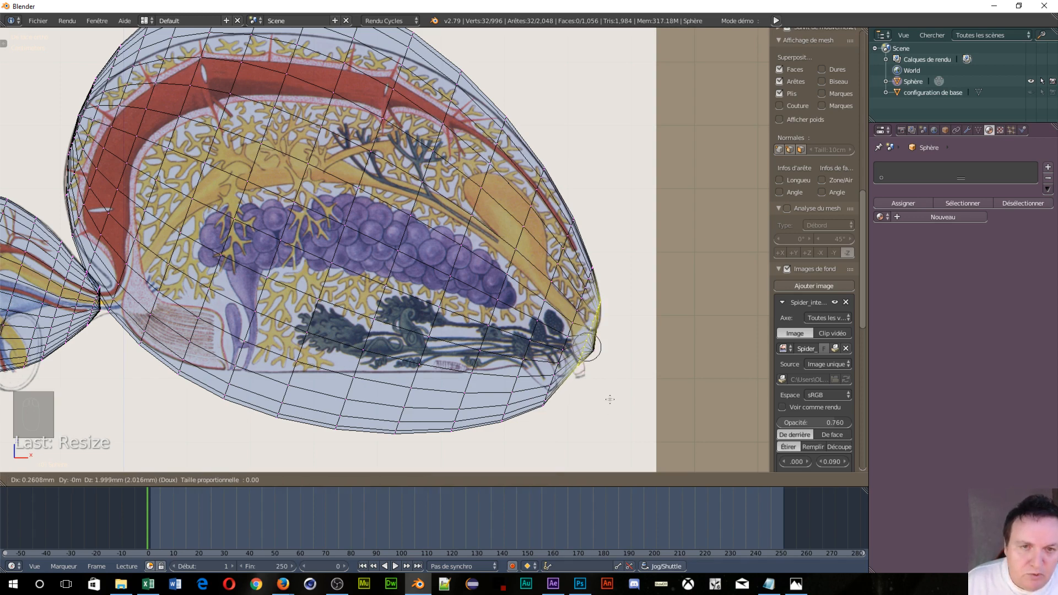
pyautogui.click(610, 399)
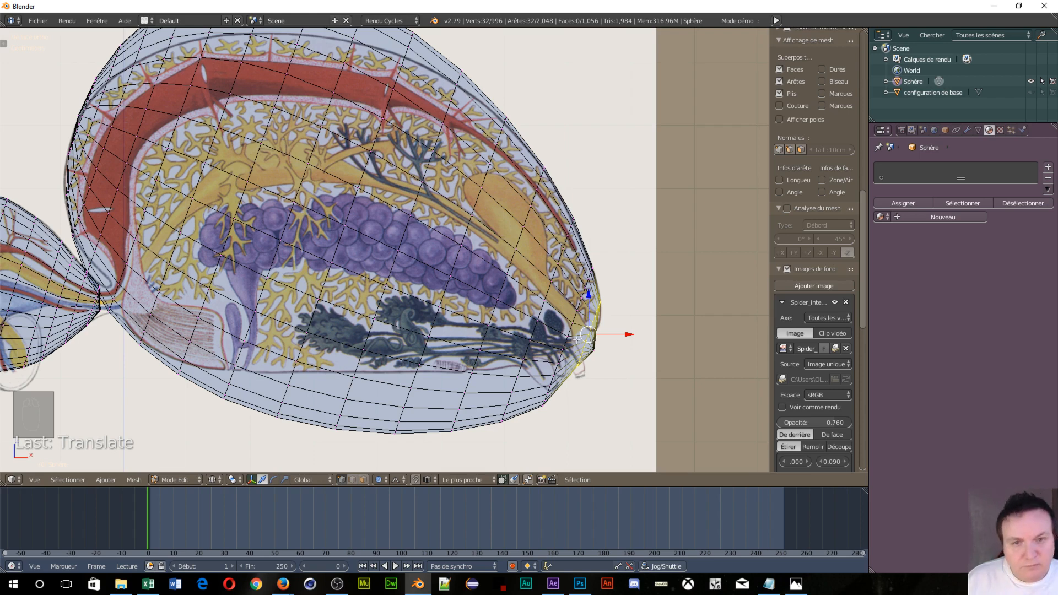
# Step: Select the next vertex loop forward of the abdomen's rear tip loop, scale it down slightly, and move it about 2.1 mm up along Z
pyautogui.keyDown('alt'); pyautogui.rightClick(583, 377); pyautogui.keyUp('alt')
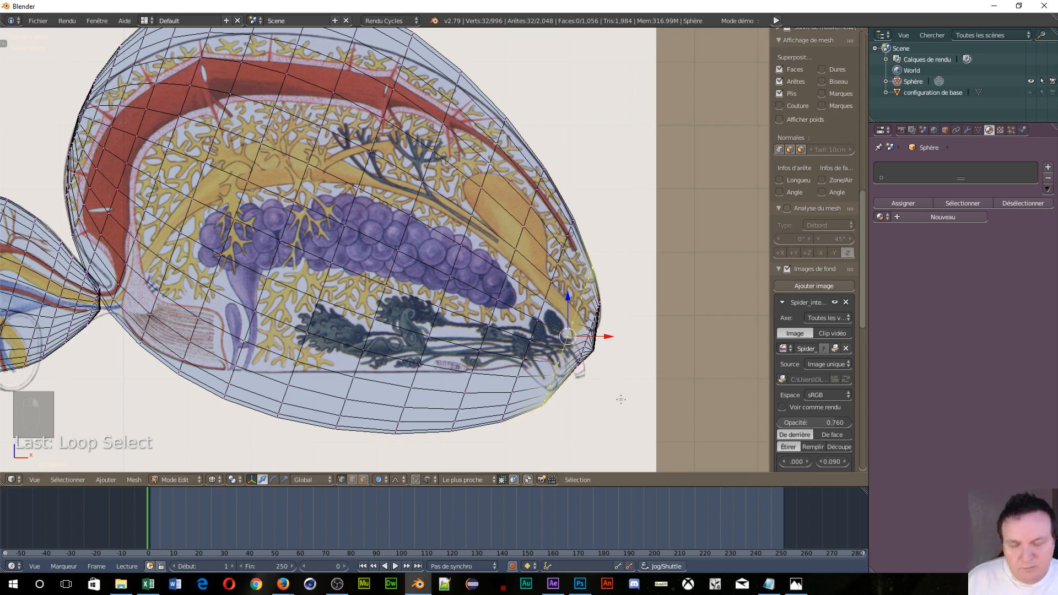
pyautogui.press('s')
pyautogui.click(606, 390)
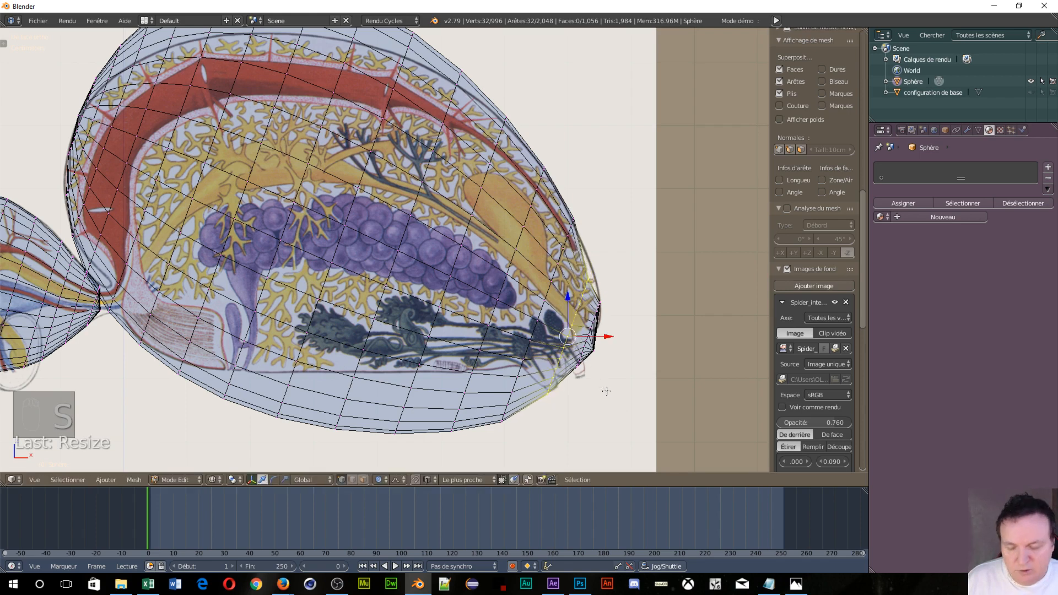
pyautogui.press('g')
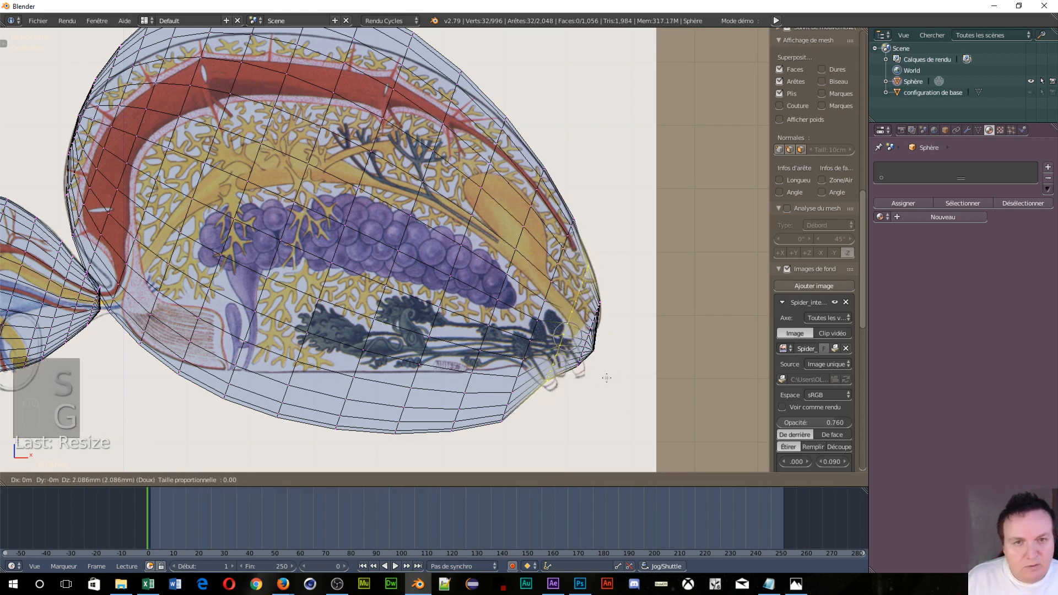
pyautogui.click(609, 375)
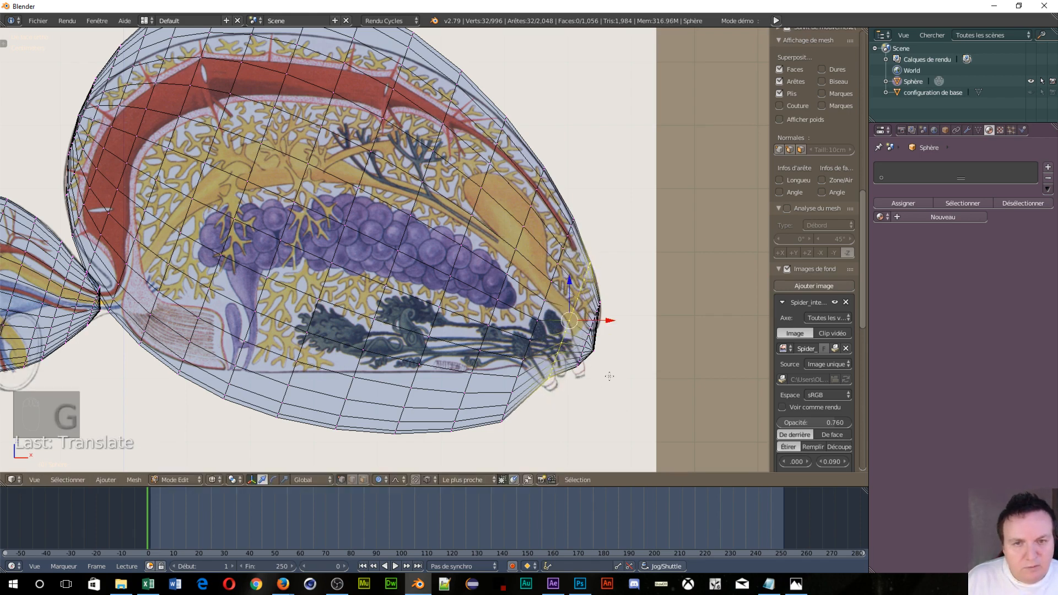
# Step: Scale this second loop from the tip to about 0.83 and move it about 0.8 mm along X and 1 mm up along Z
pyautogui.press('s')
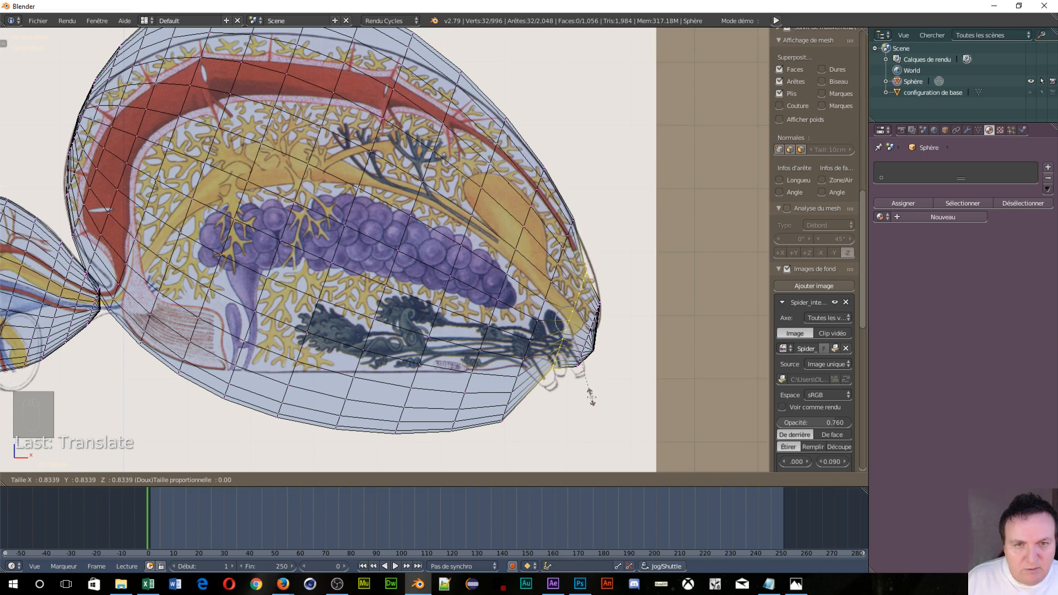
pyautogui.click(585, 397)
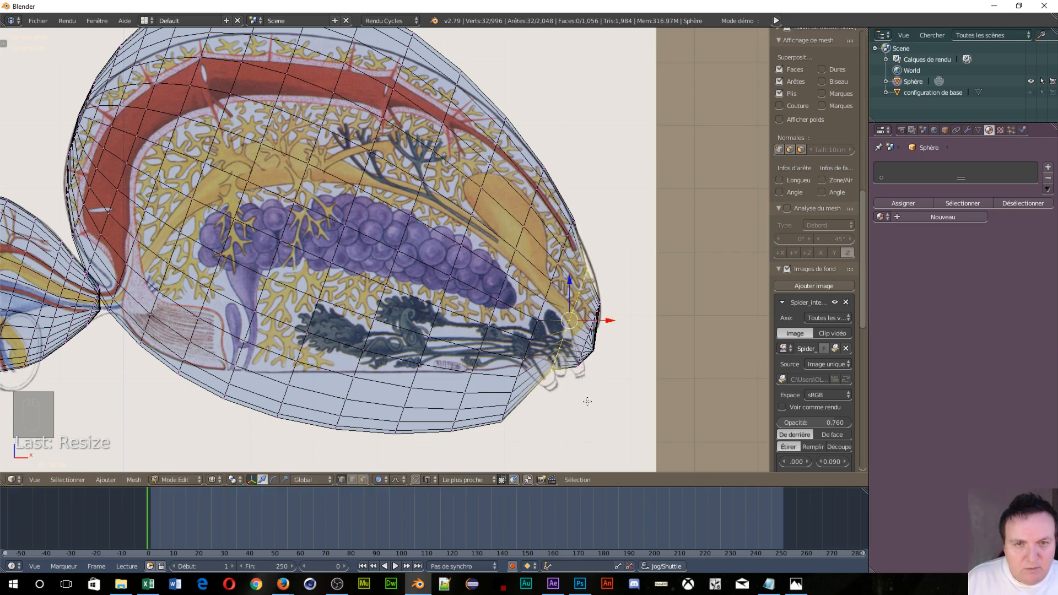
pyautogui.press('g')
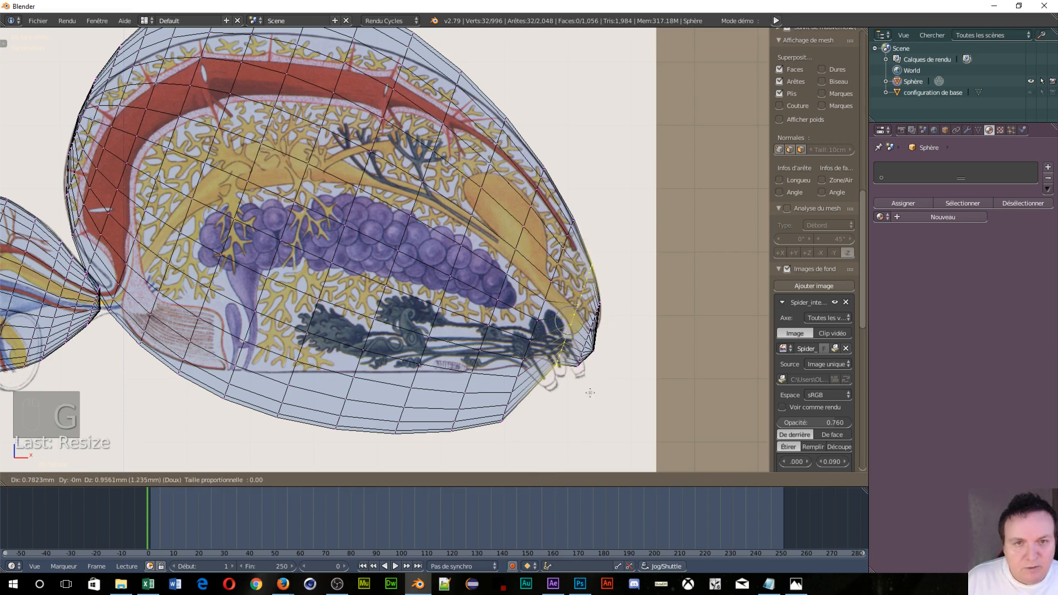
pyautogui.click(588, 391)
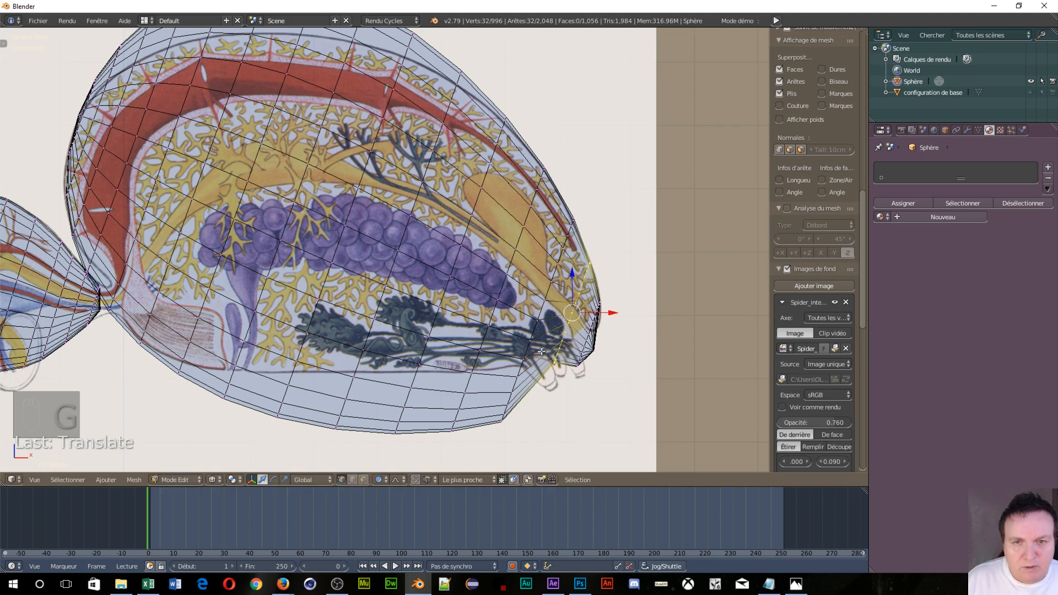
# Step: Select the third loop from the abdomen's tip, scale it down, and move it about 1.3 mm along X and 4.4 mm up along Z
pyautogui.keyDown('alt'); pyautogui.rightClick(532, 330); pyautogui.keyUp('alt')
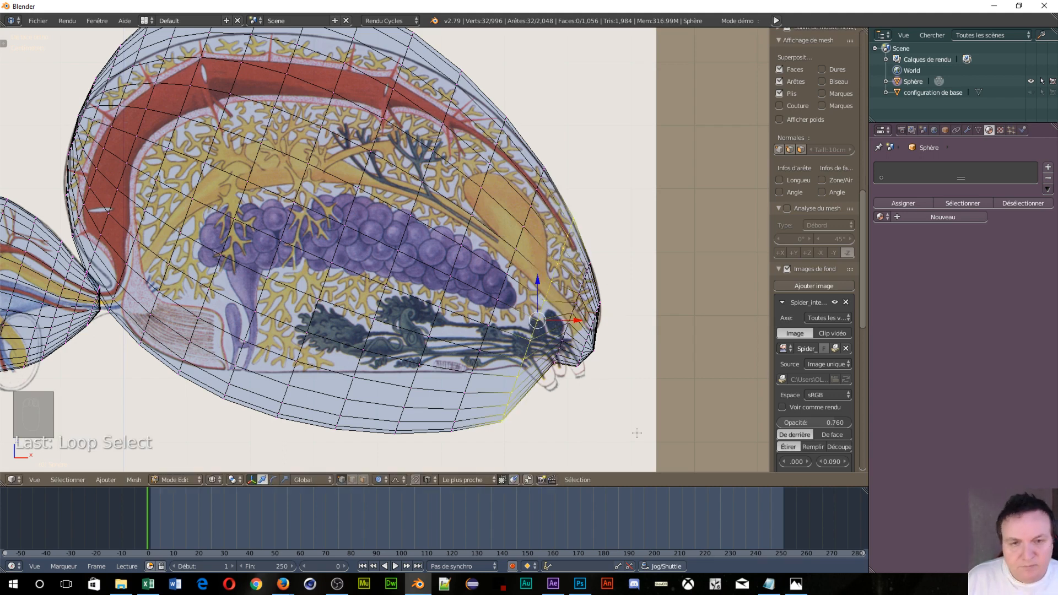
pyautogui.press('s')
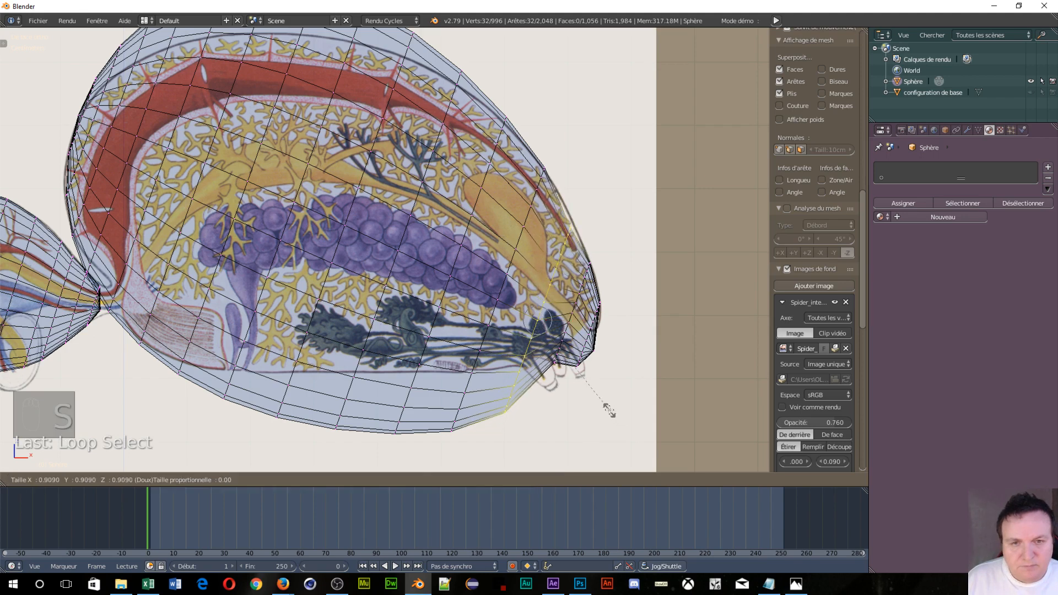
pyautogui.click(589, 402)
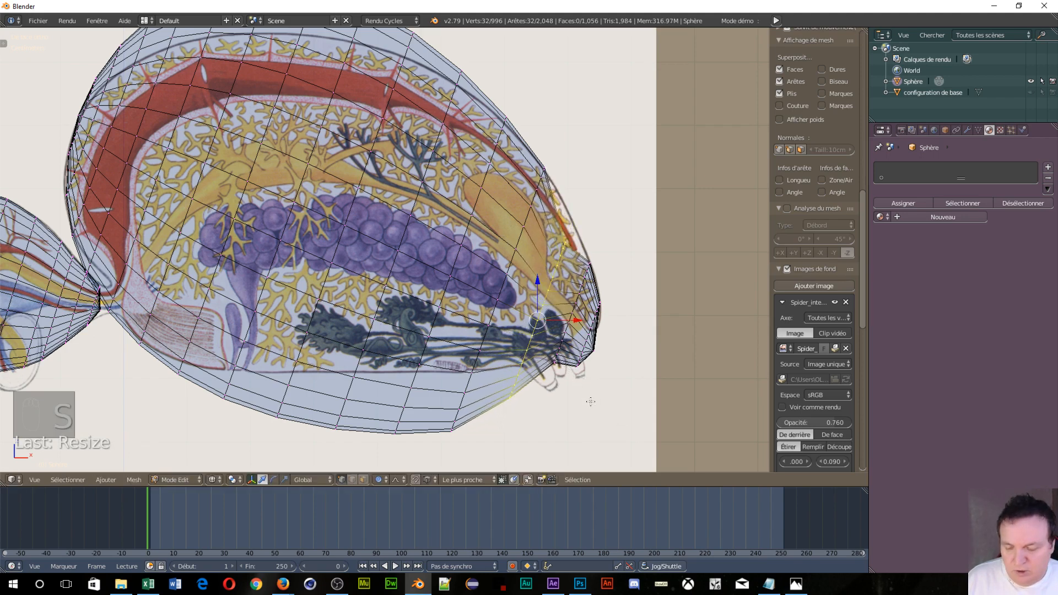
pyautogui.press('g')
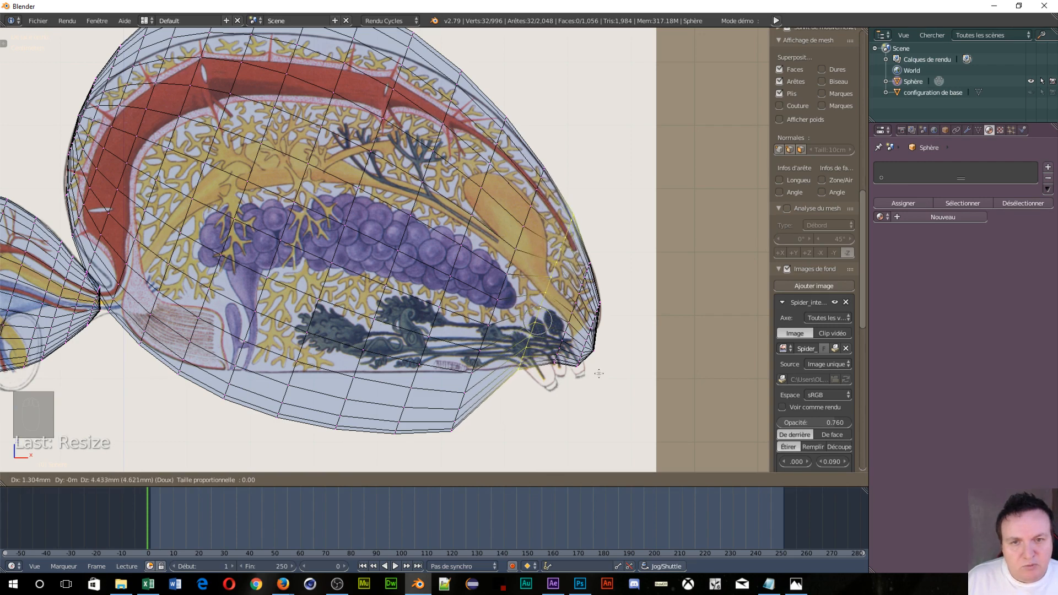
pyautogui.click(598, 374)
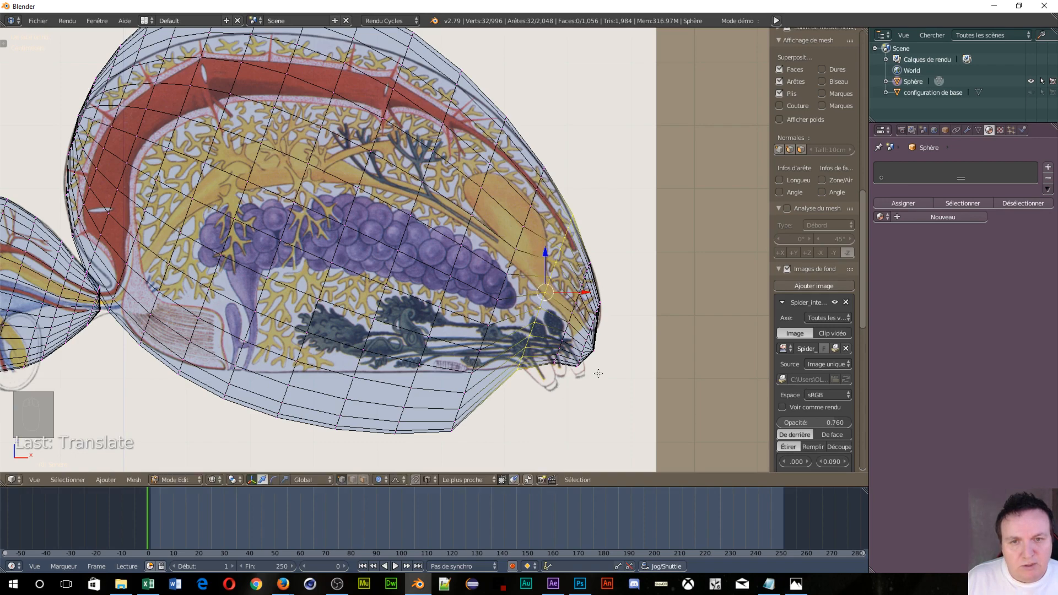
# Step: Scale the third loop again to about 0.96 so its lower edge meets the drawing's underside near the spinnerets
pyautogui.scroll(5, 639, 333)
pyautogui.keyDown('shift'); pyautogui.moveTo(639, 333); pyautogui.dragTo(449, 222, button='middle'); pyautogui.keyUp('shift')
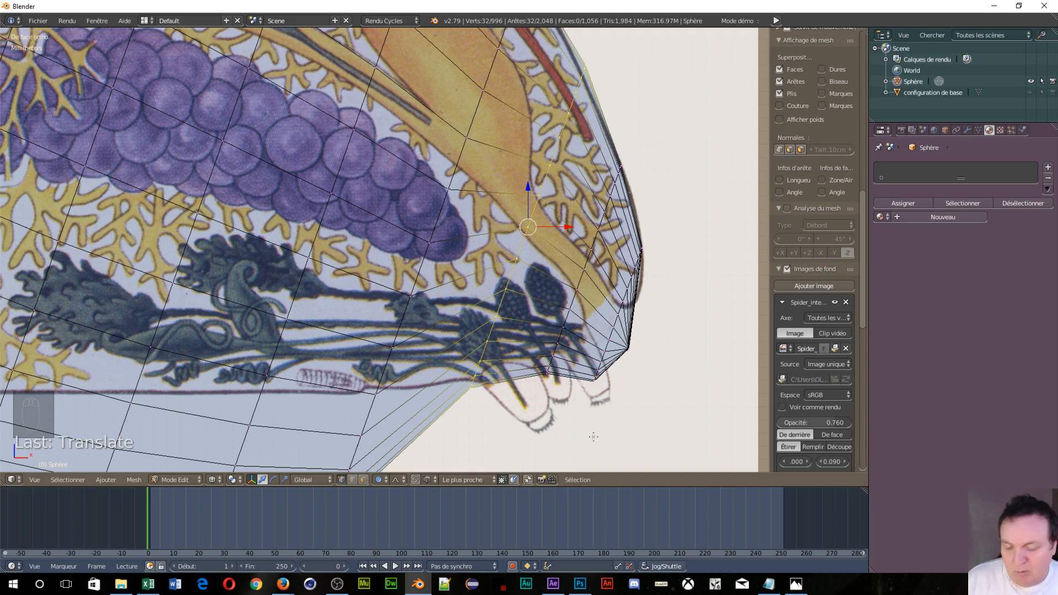
pyautogui.press('s')
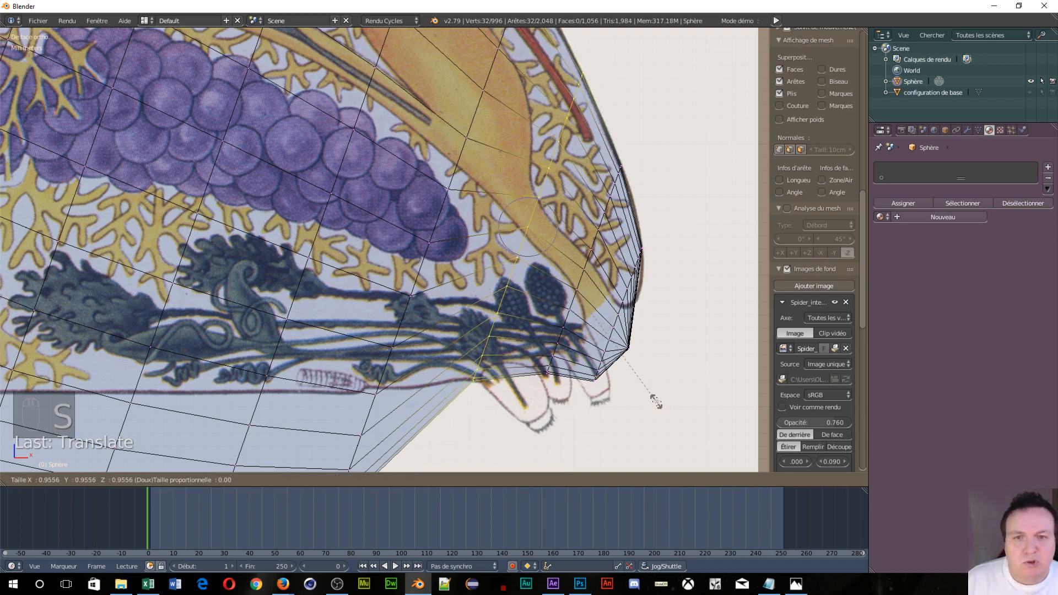
pyautogui.click(656, 402)
# Step: Select the fourth loop from the tip, move it about 4.9 mm up along Z and slightly rearward, and scale it to about 0.76
pyautogui.scroll(2, 576, 272)
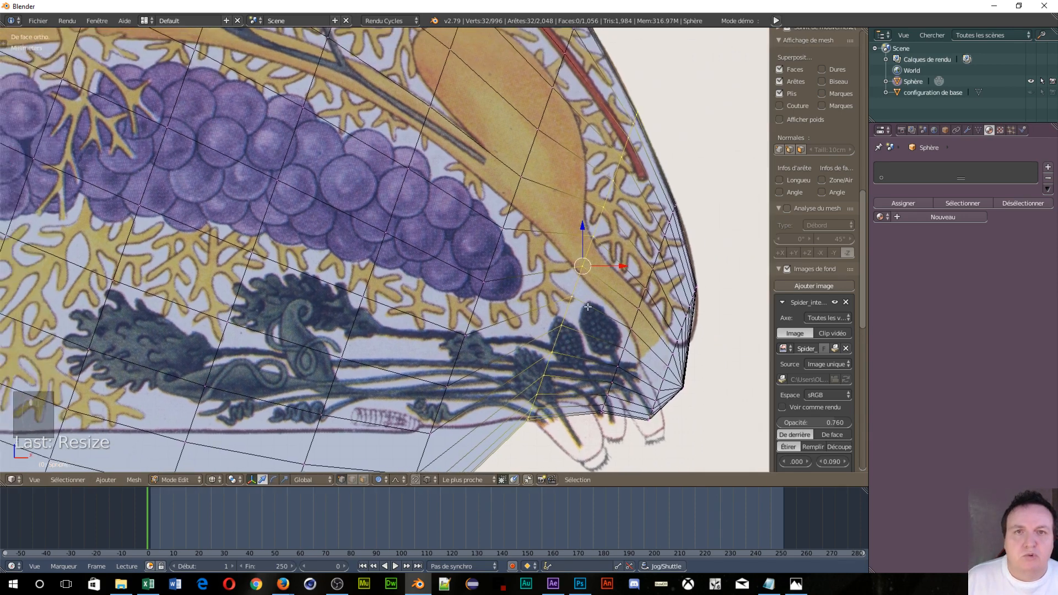
pyautogui.scroll(-2, 447, 250)
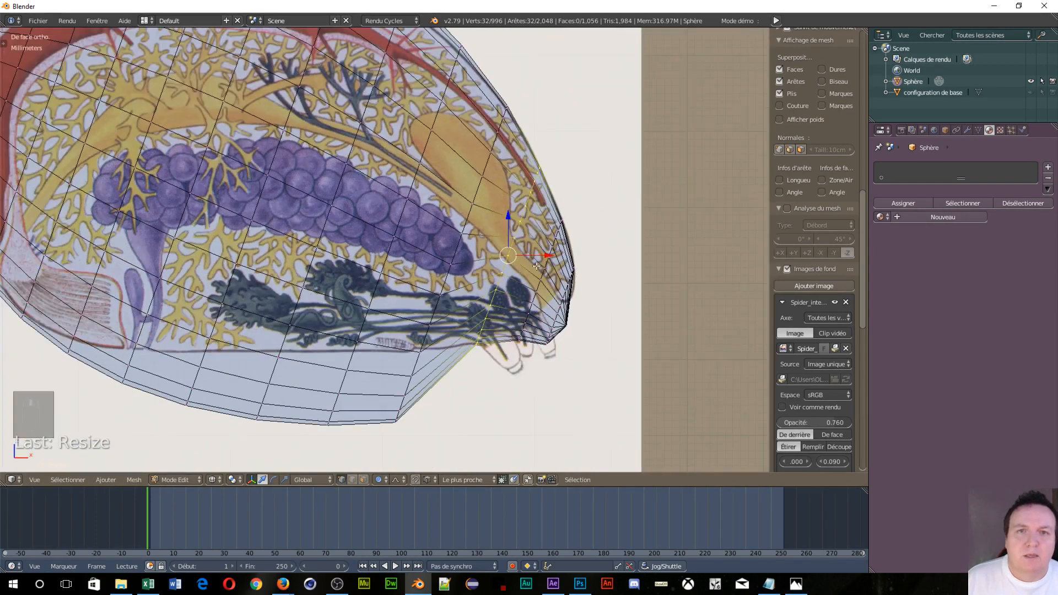
pyautogui.keyDown('alt'); pyautogui.rightClick(448, 250); pyautogui.keyUp('alt')
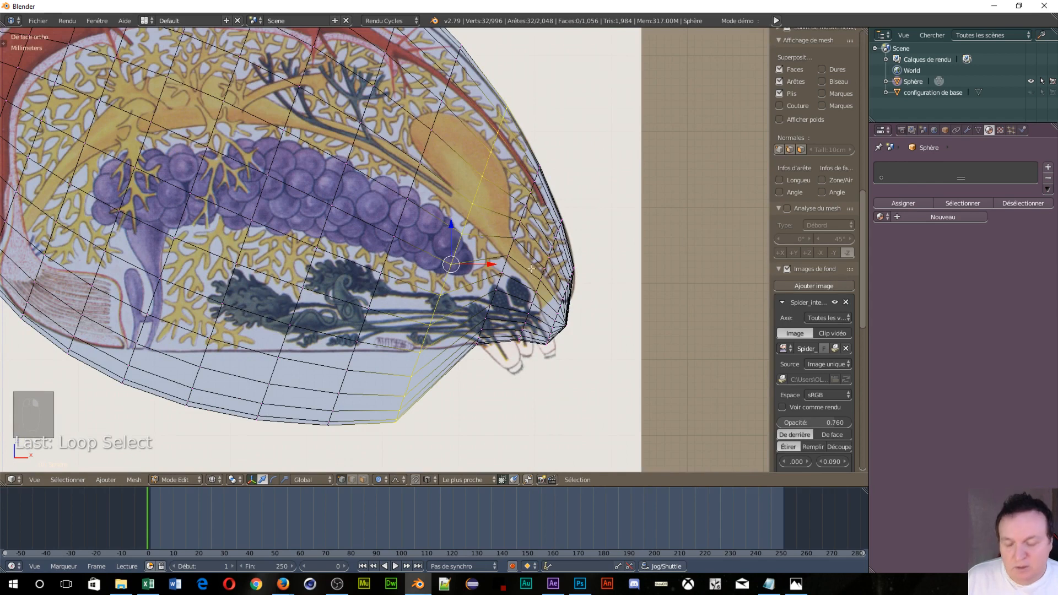
pyautogui.press('g')
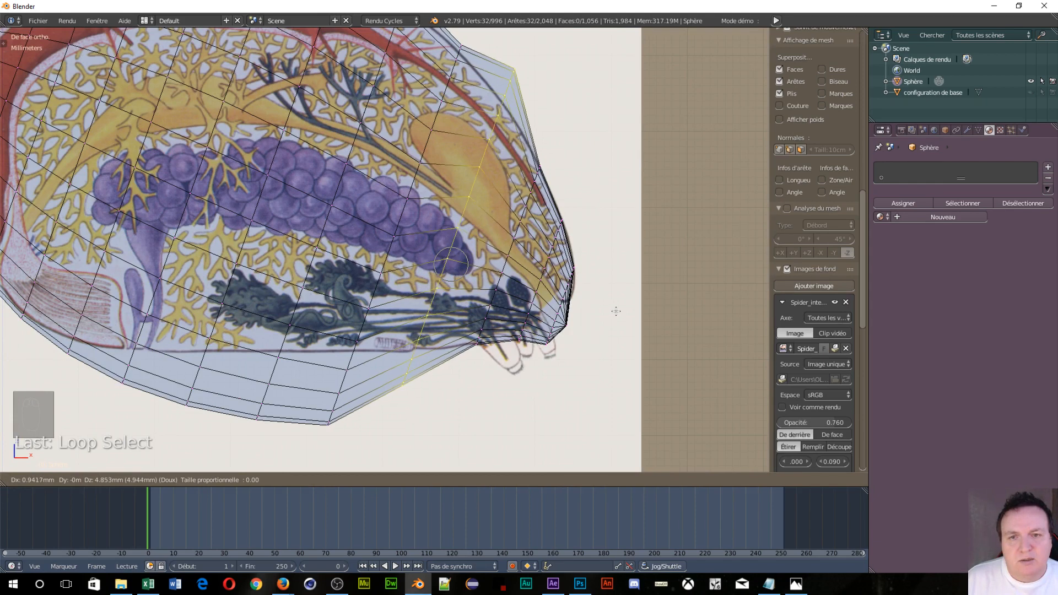
pyautogui.click(623, 311)
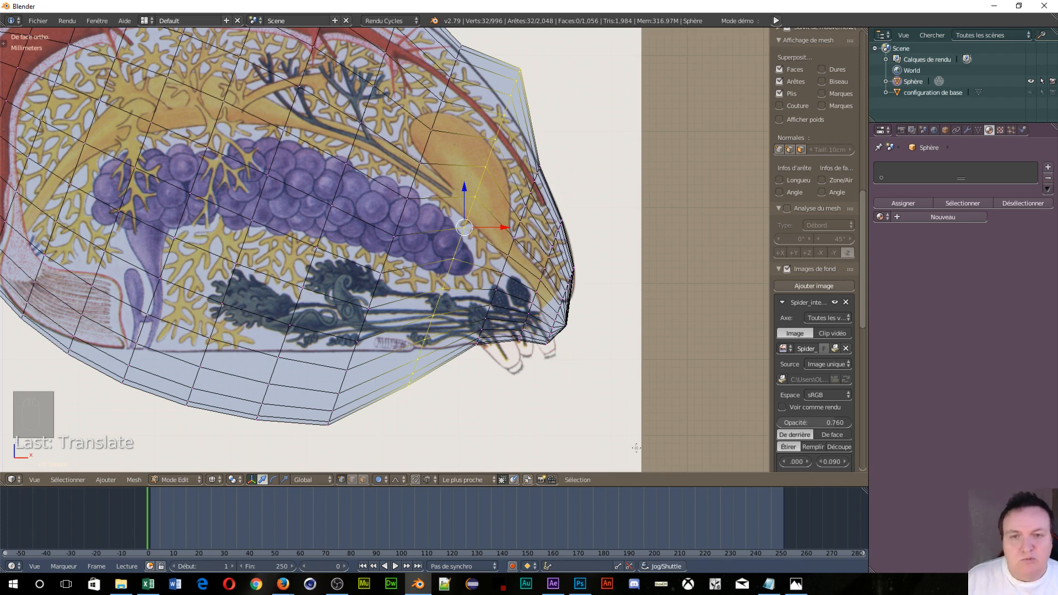
pyautogui.press('s')
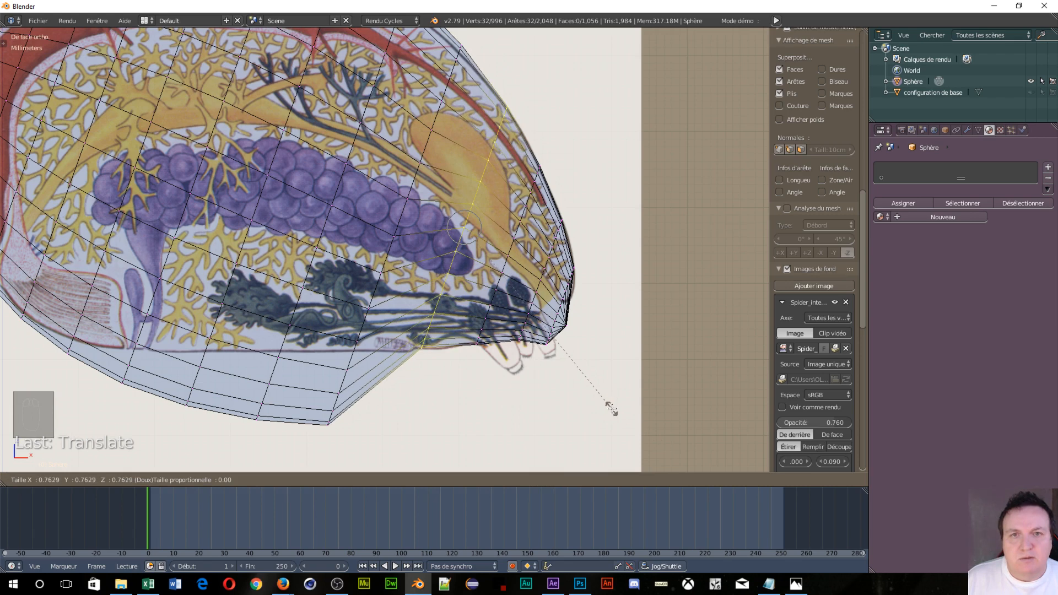
pyautogui.click(611, 409)
# Step: Select the fifth loop from the tip, move it about 1.4 mm along X and 4.9 mm up along Z, and scale it to about 0.79
pyautogui.keyDown('shift'); pyautogui.moveTo(418, 265); pyautogui.dragTo(508, 301, button='middle'); pyautogui.keyUp('shift')
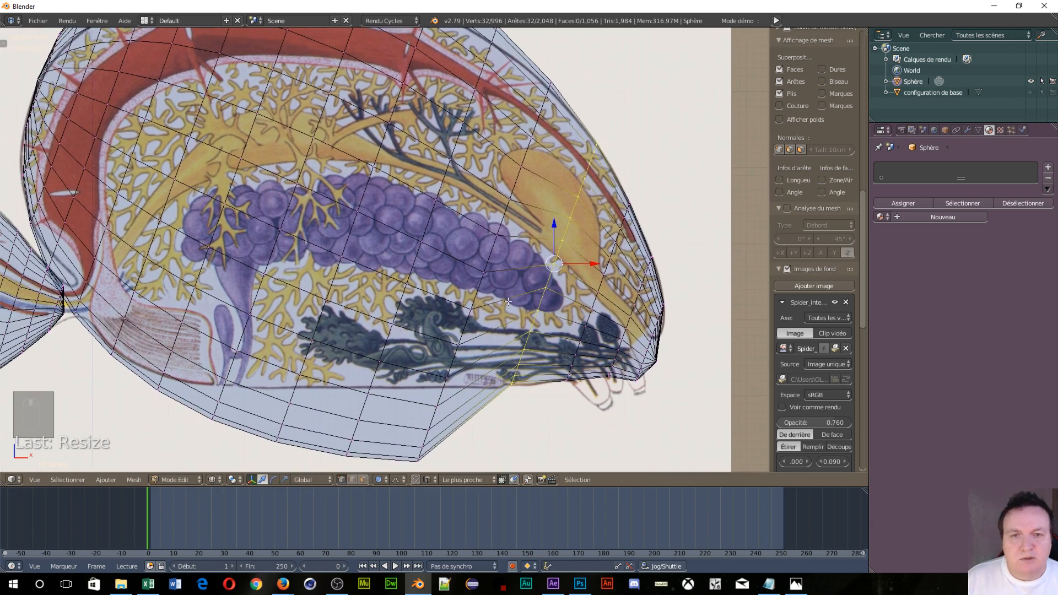
pyautogui.keyDown('alt'); pyautogui.rightClick(486, 245); pyautogui.keyUp('alt')
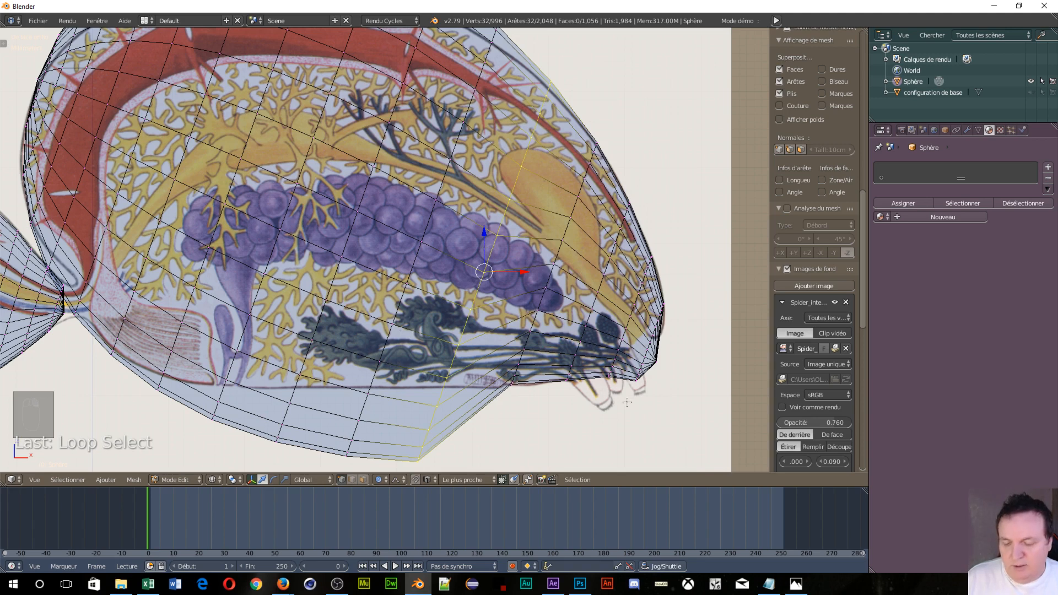
pyautogui.press('g')
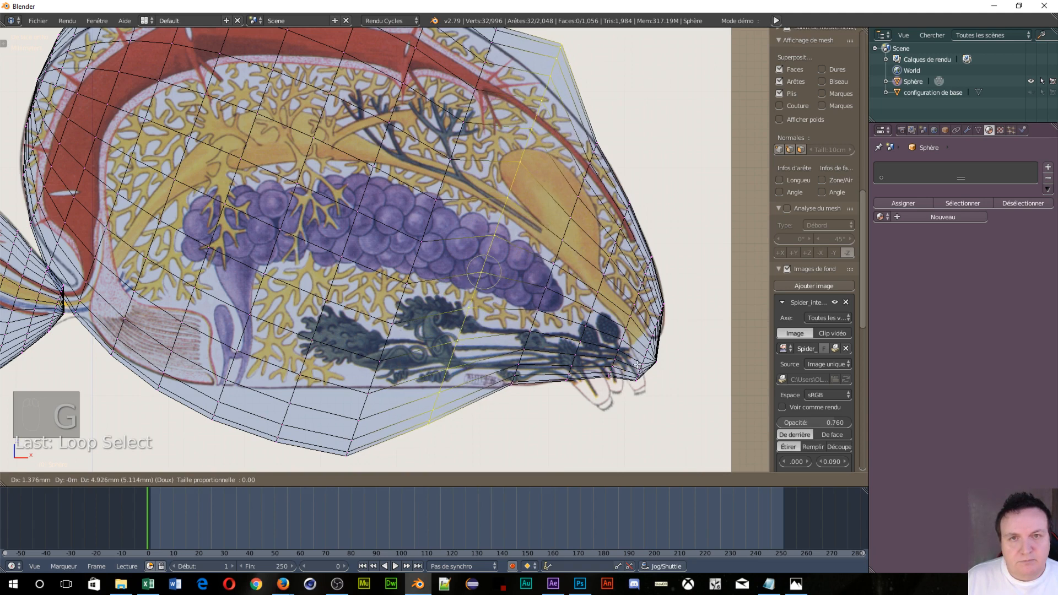
pyautogui.click(638, 366)
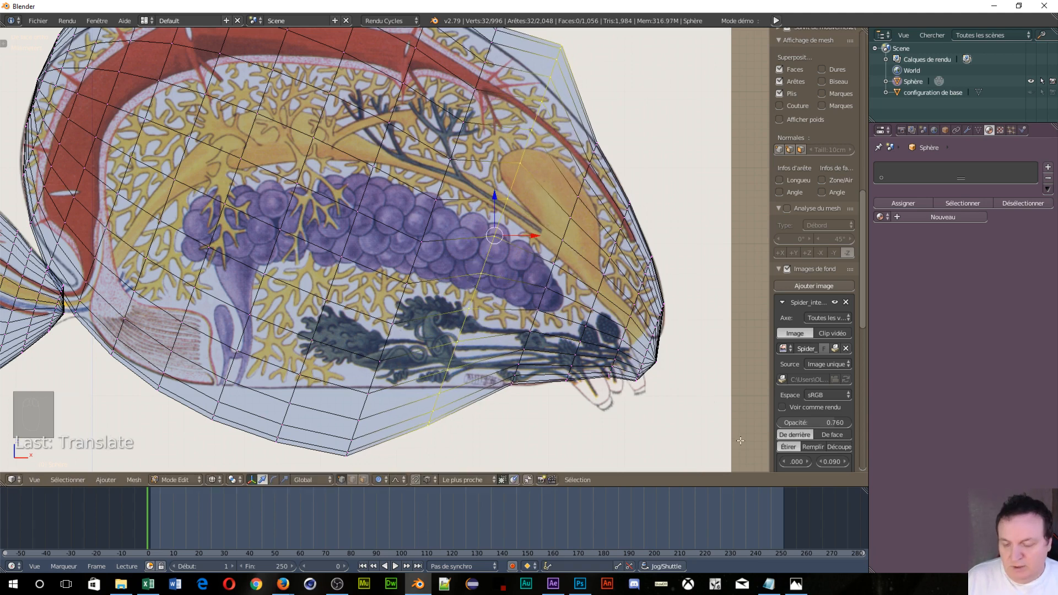
pyautogui.press('s')
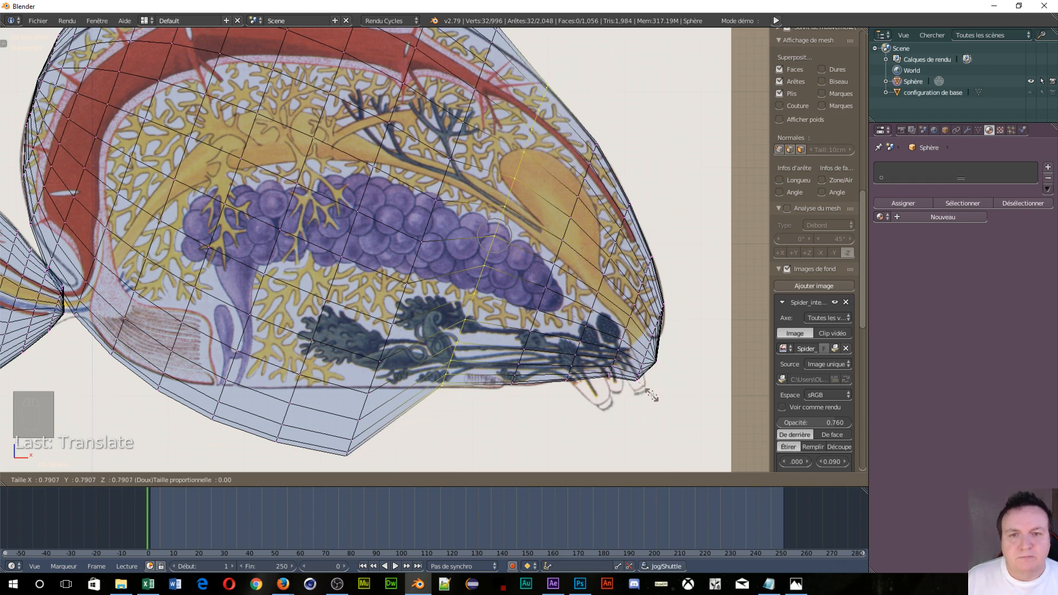
pyautogui.click(654, 394)
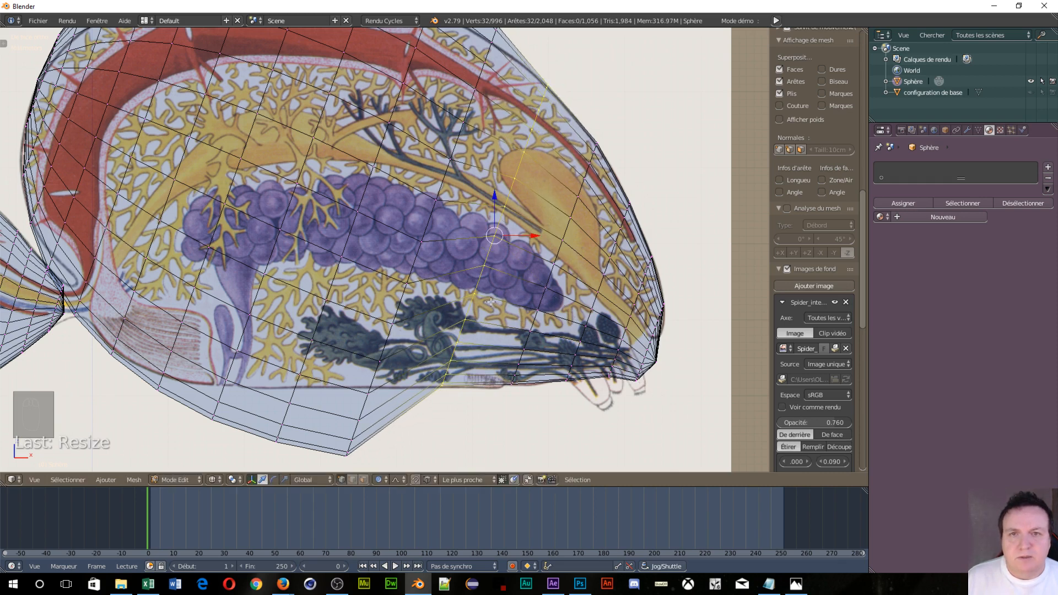
# Step: Select the sixth loop from the tip, move it about 0.3 mm along X and 3.2 mm up along Z, and scale it to about 0.81
pyautogui.keyDown('alt'); pyautogui.rightClick(428, 226); pyautogui.keyUp('alt')
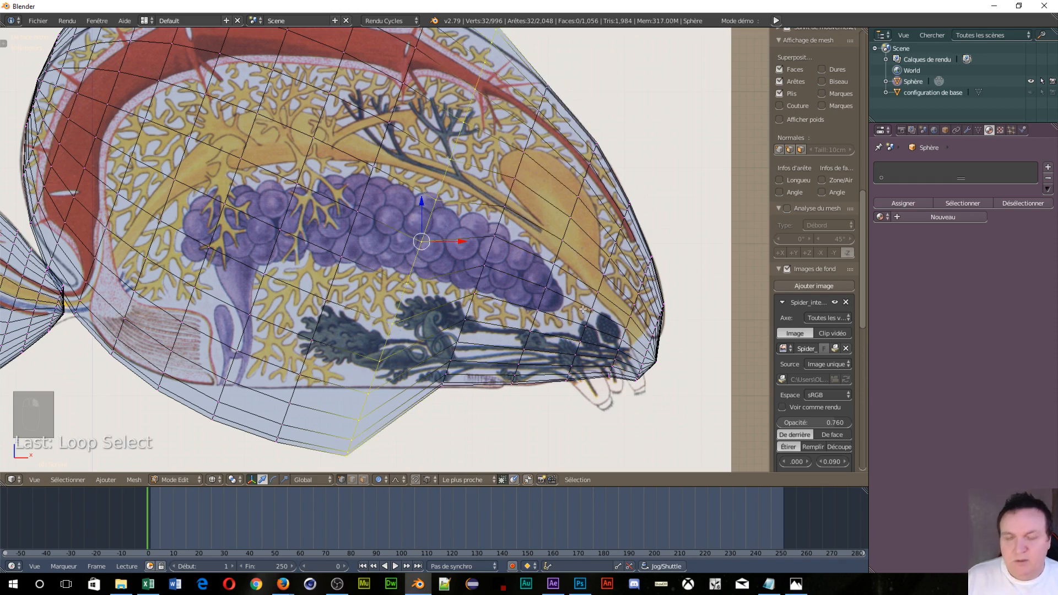
pyautogui.scroll(-1, 583, 310)
pyautogui.press('g')
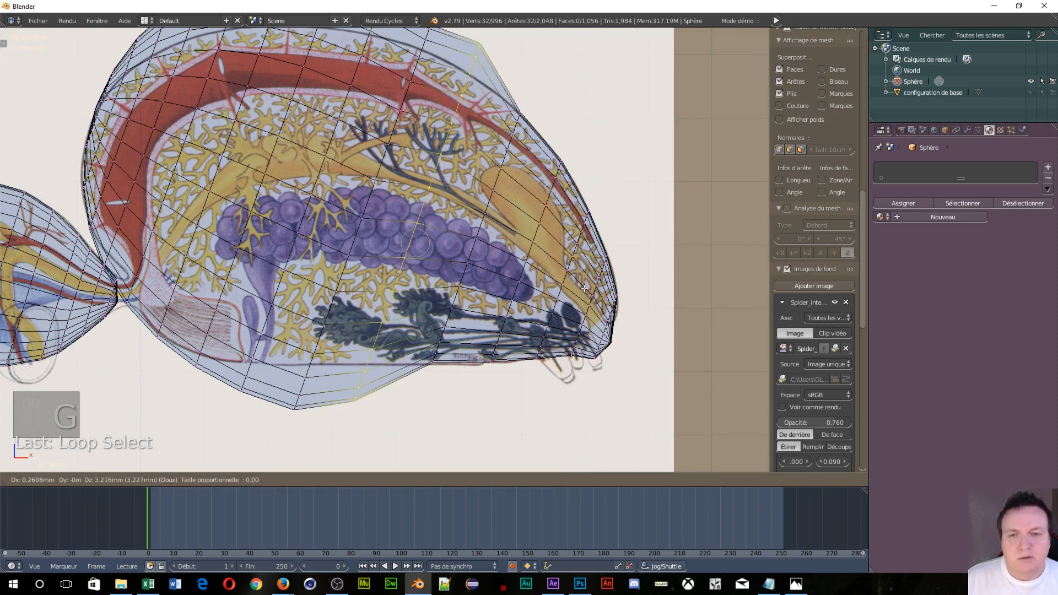
pyautogui.click(584, 288)
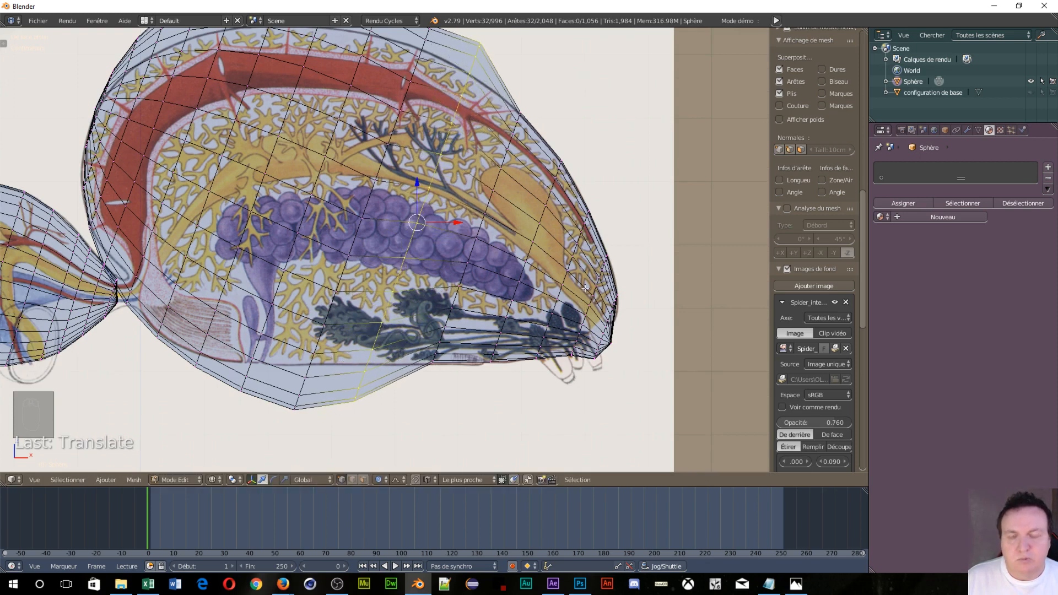
pyautogui.press('s')
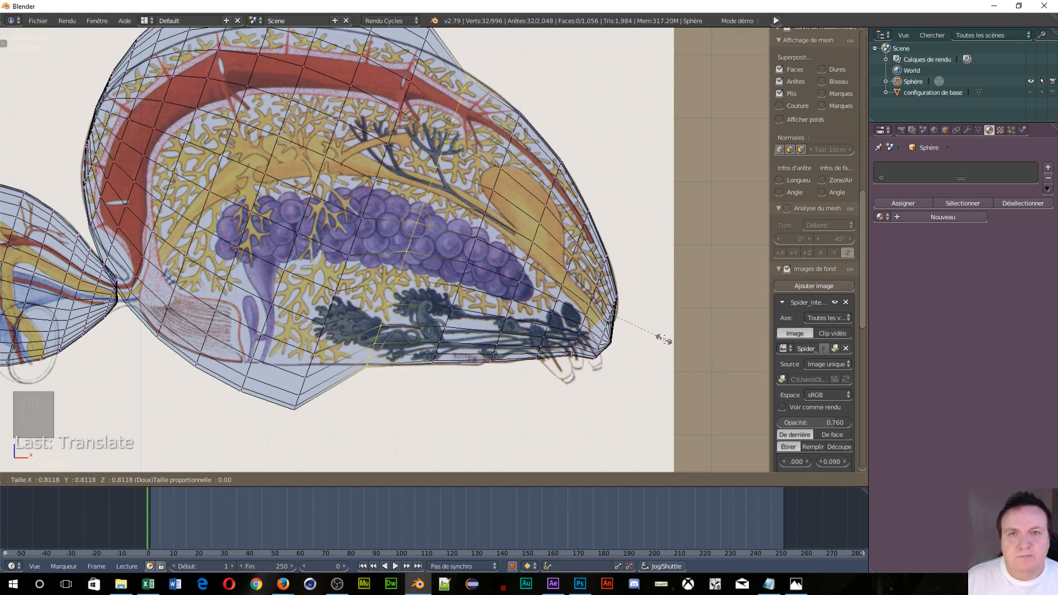
pyautogui.click(666, 339)
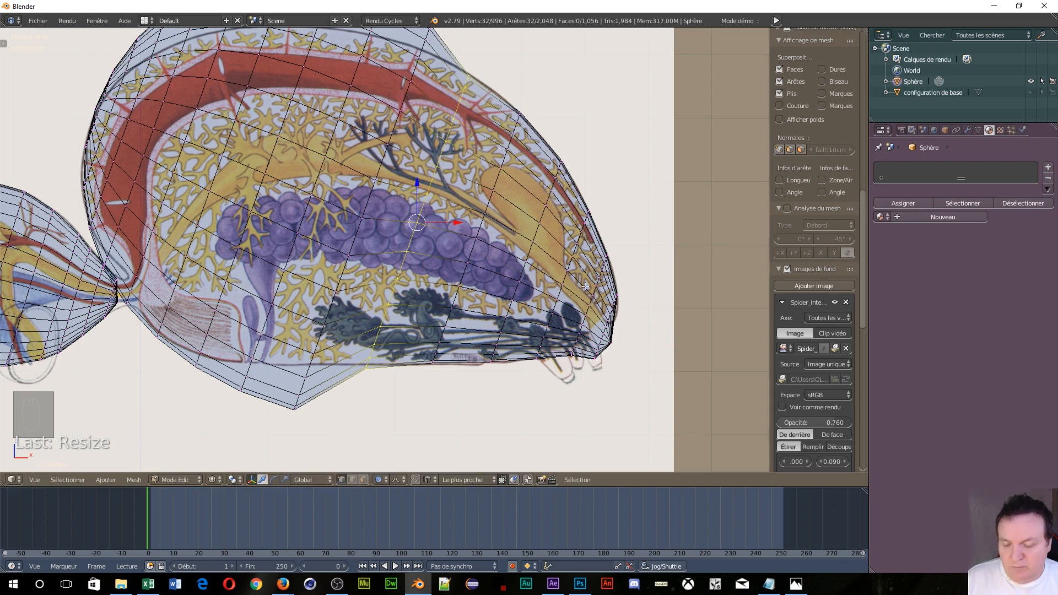
# Step: Nudge the sixth loop from the tip slightly upward and scale it again to about 0.99
pyautogui.press('g')
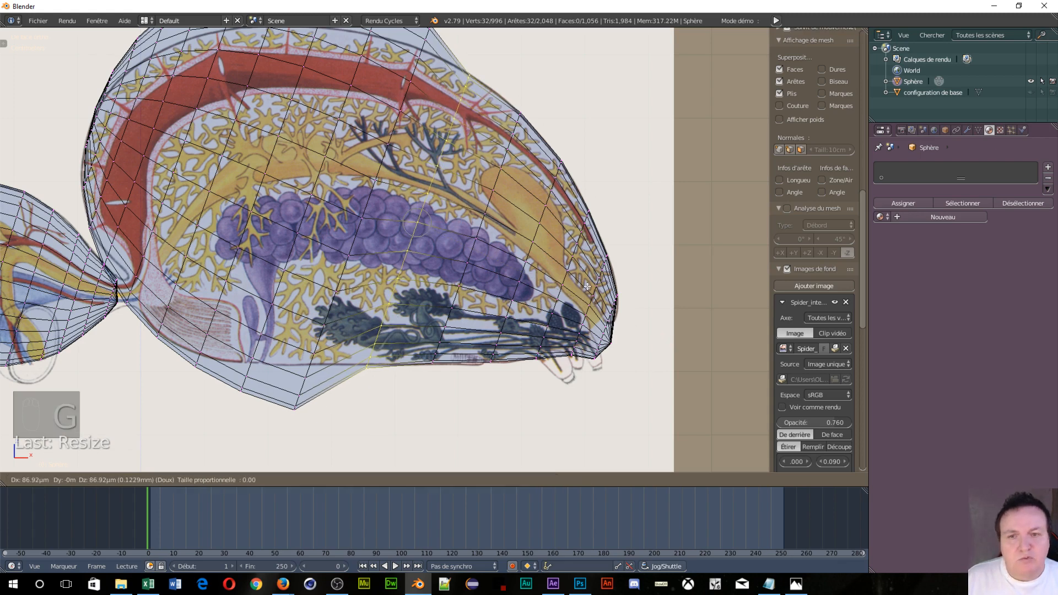
pyautogui.click(587, 285)
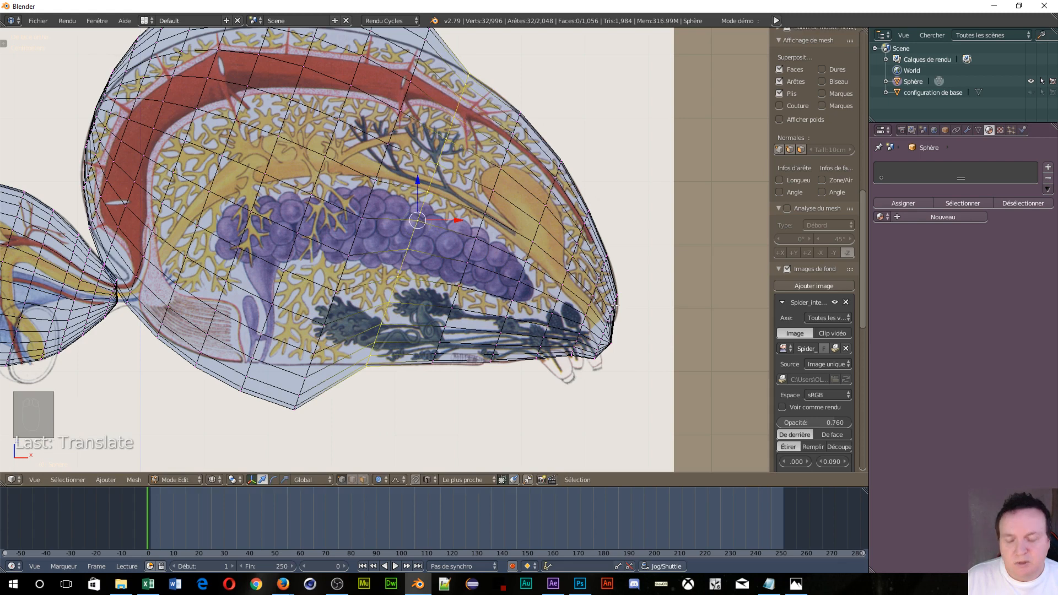
pyautogui.press('s')
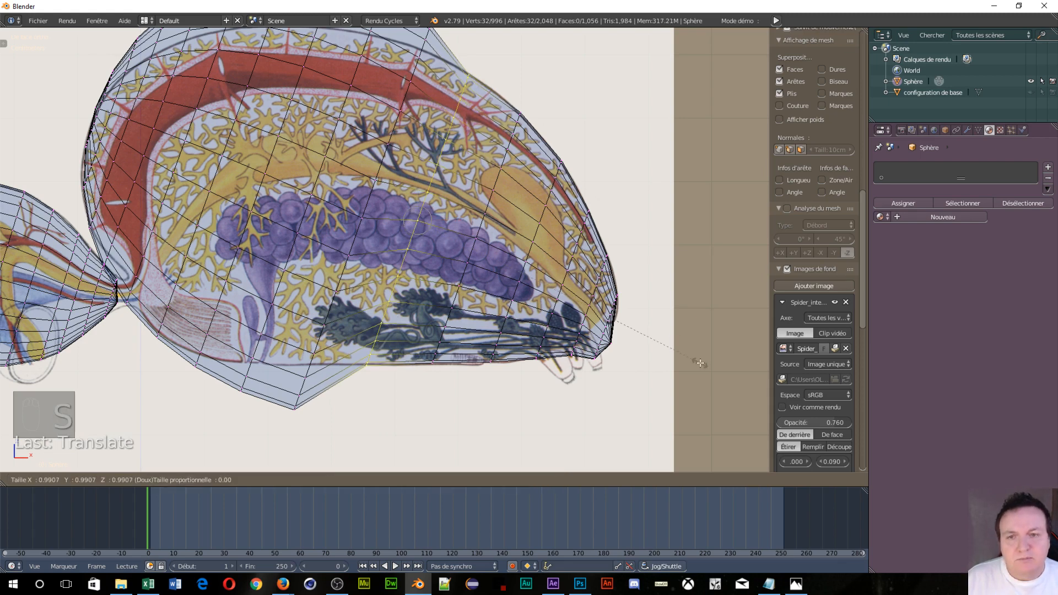
pyautogui.click(701, 362)
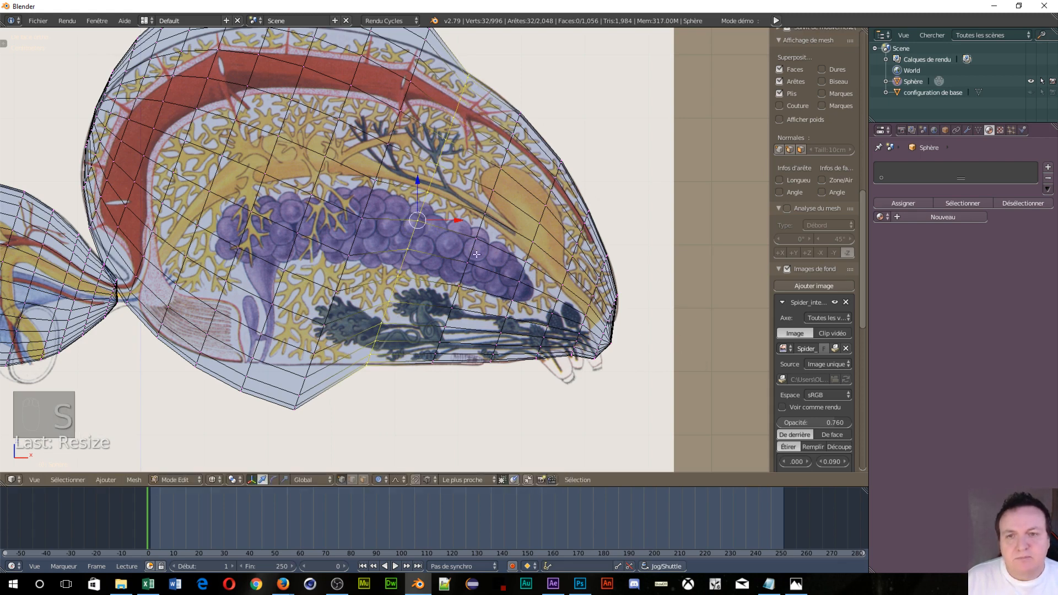
# Step: Select the seventh loop from the tip, move it about 0.1 mm along X and 2 mm up along Z, and scale it to about 0.82
pyautogui.keyDown('alt'); pyautogui.rightClick(357, 229); pyautogui.keyUp('alt')
pyautogui.scroll(-2, 599, 284)
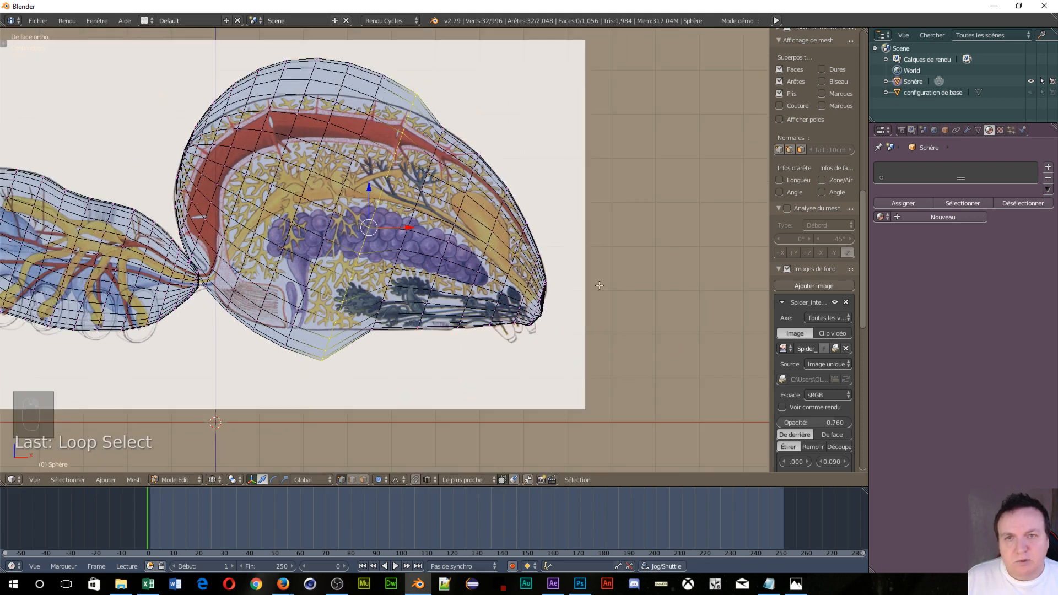
pyautogui.press('g')
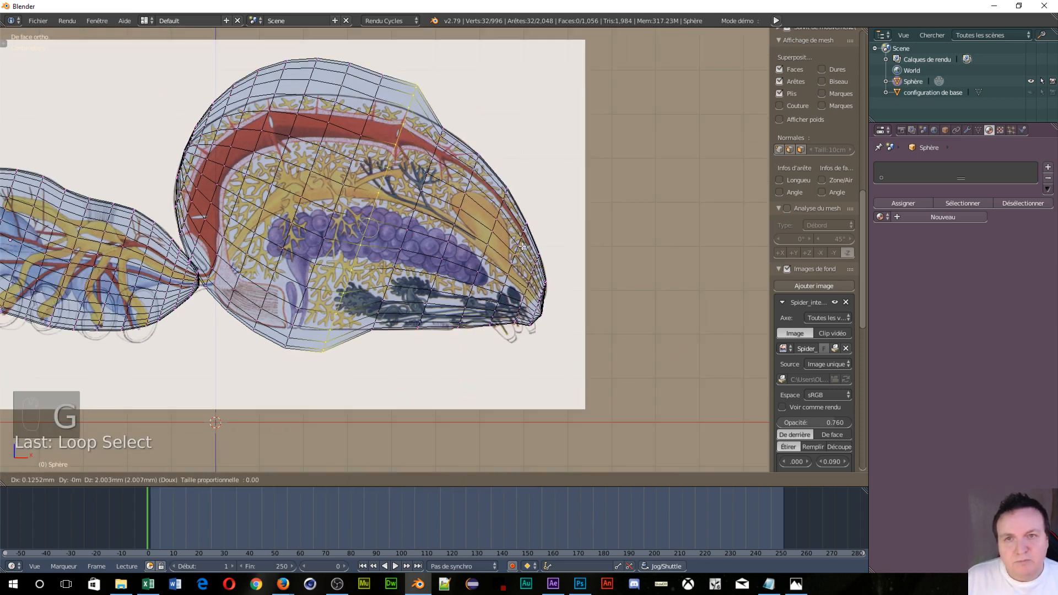
pyautogui.click(523, 247)
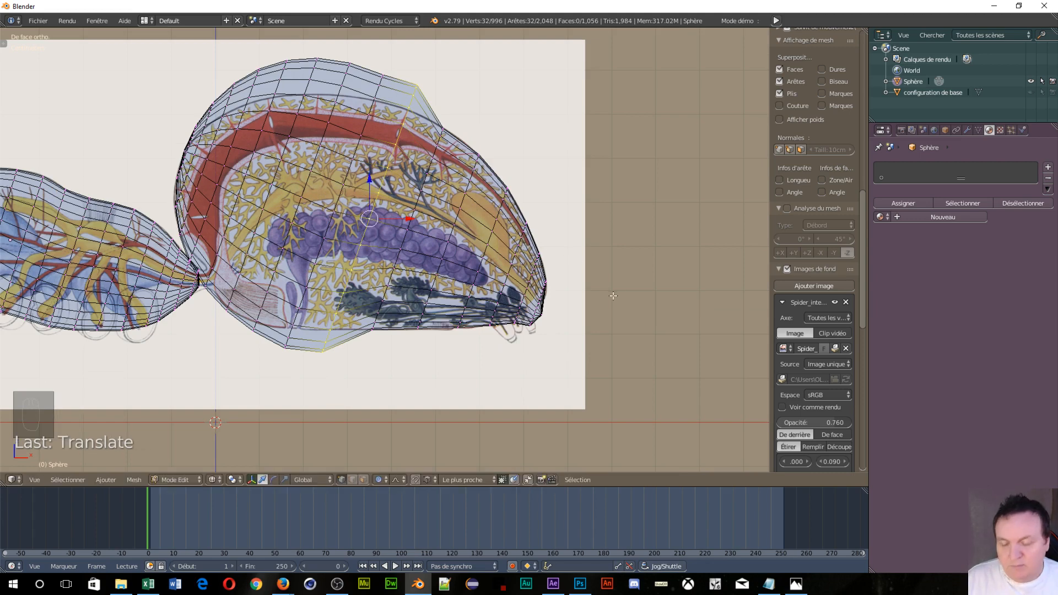
pyautogui.press('s')
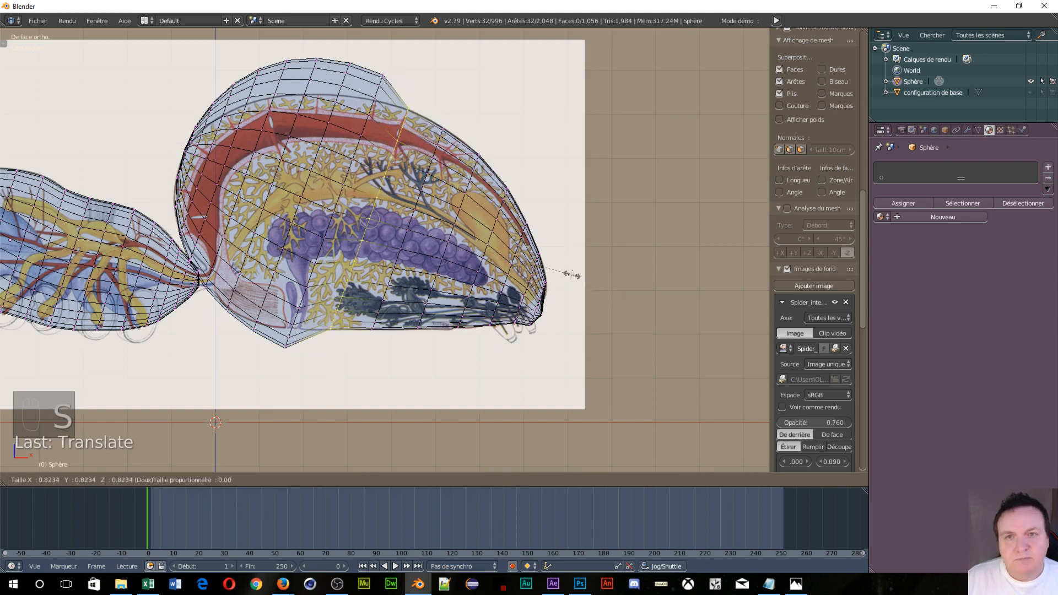
pyautogui.click(571, 275)
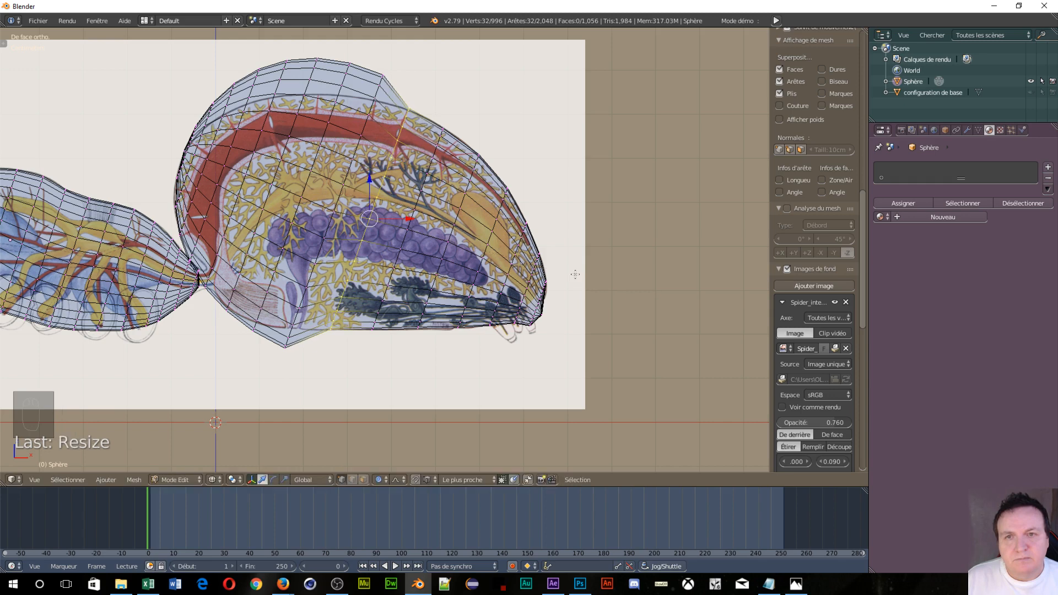
# Step: Fit the eighth loop to the drawing: move it about -0.4 mm along X and -0.1 mm along Z, scale to about 0.84, and nudge it down
pyautogui.scroll(2, 379, 238)
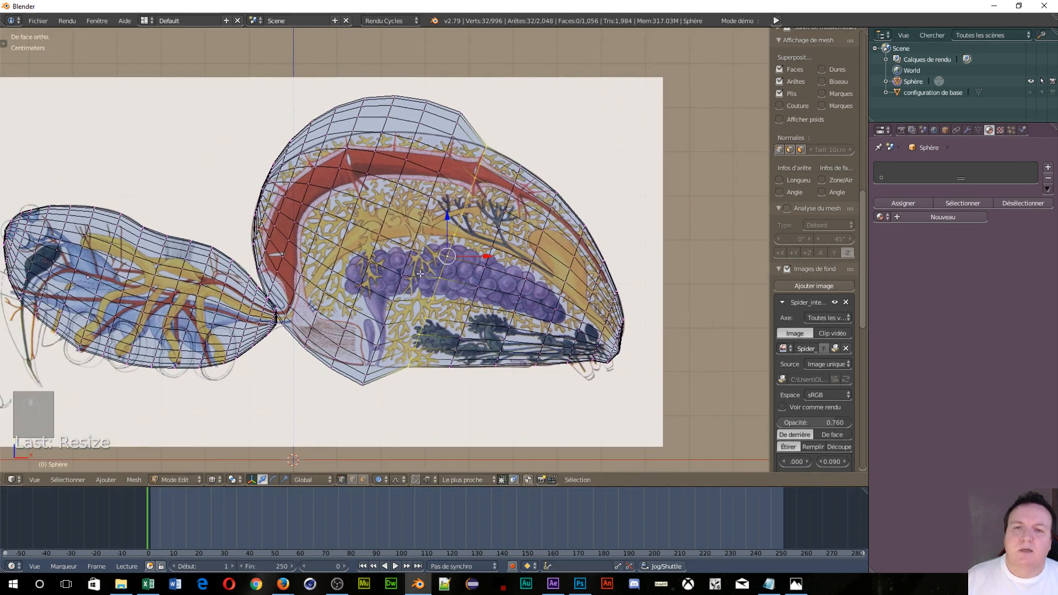
pyautogui.keyDown('alt'); pyautogui.rightClick(419, 236); pyautogui.keyUp('alt')
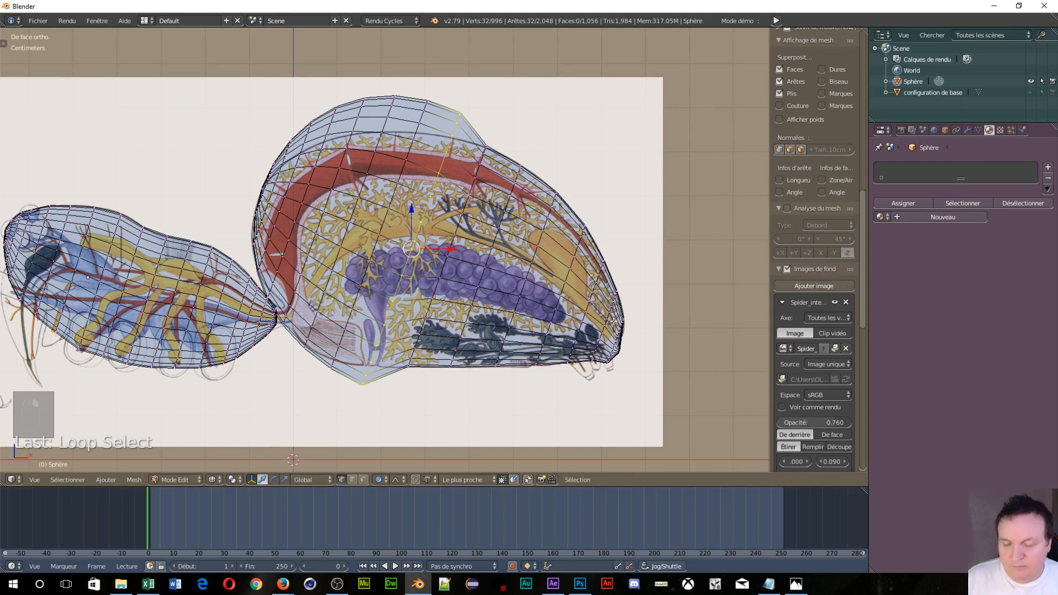
pyautogui.press('g')
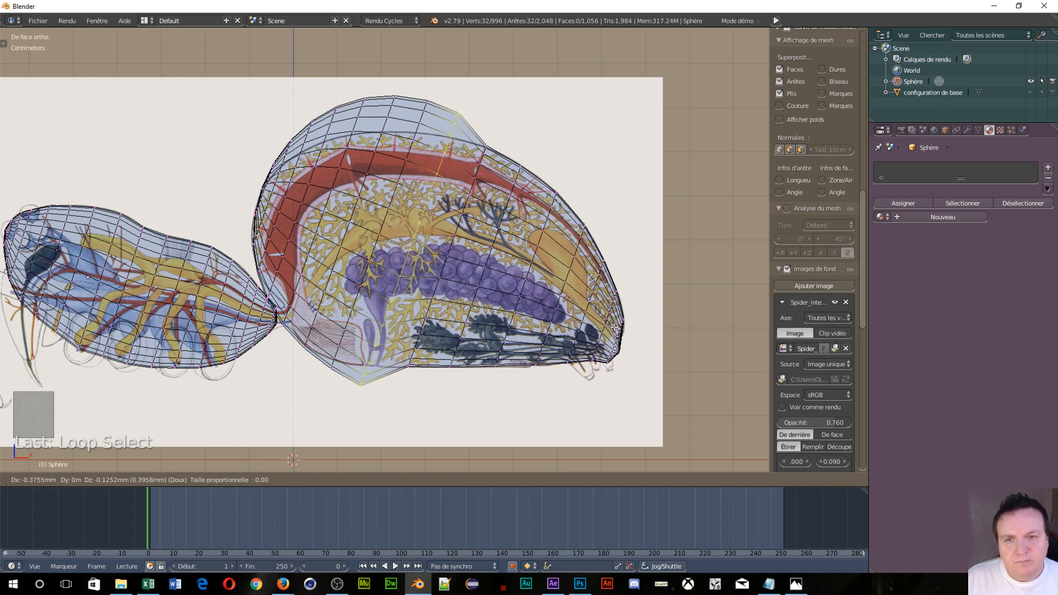
pyautogui.click(614, 328)
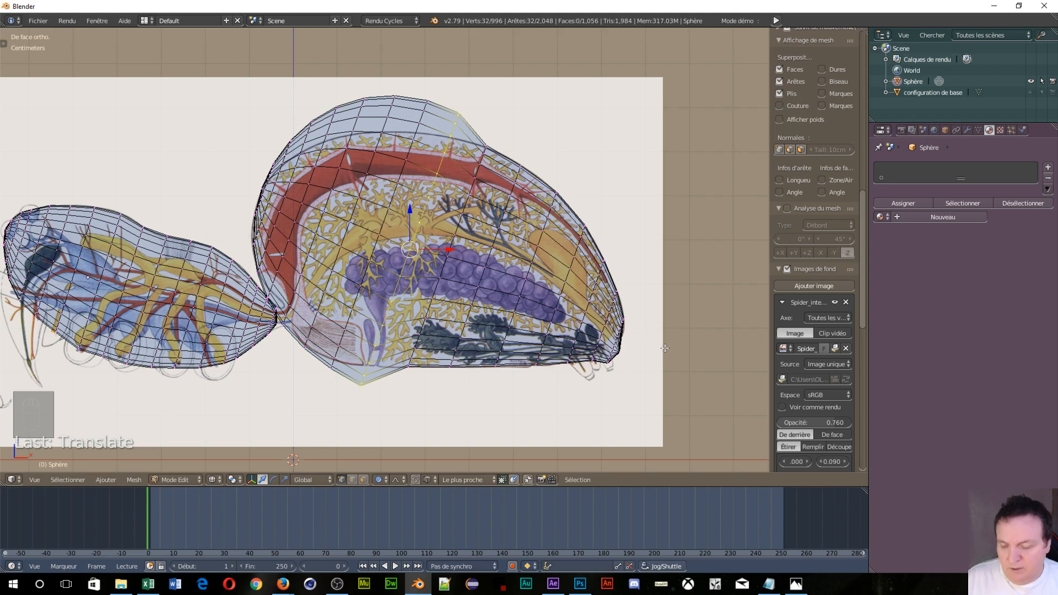
pyautogui.press('s')
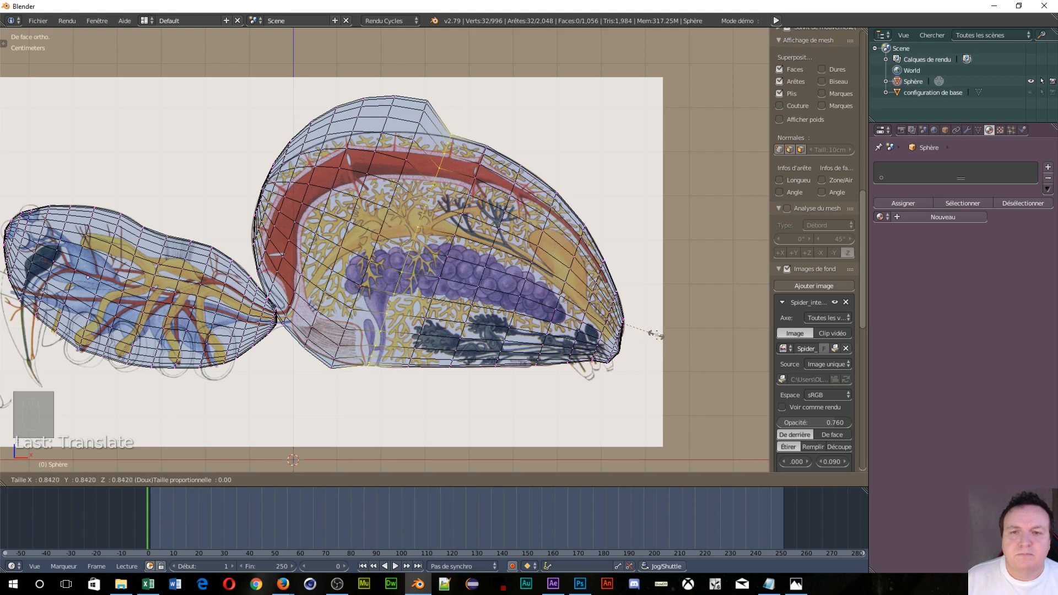
pyautogui.click(656, 334)
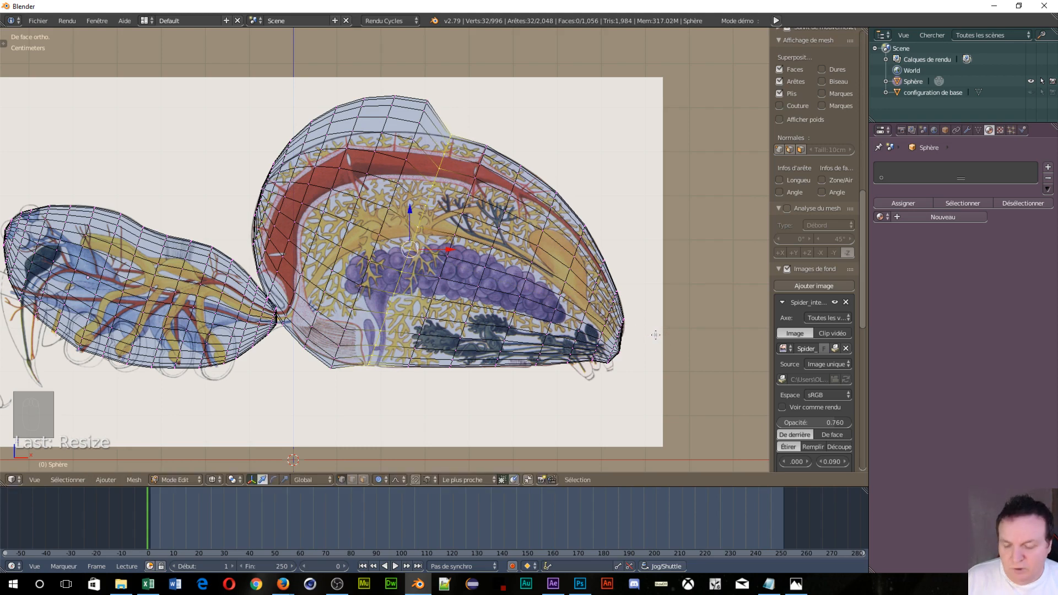
pyautogui.press('g')
pyautogui.click(583, 298)
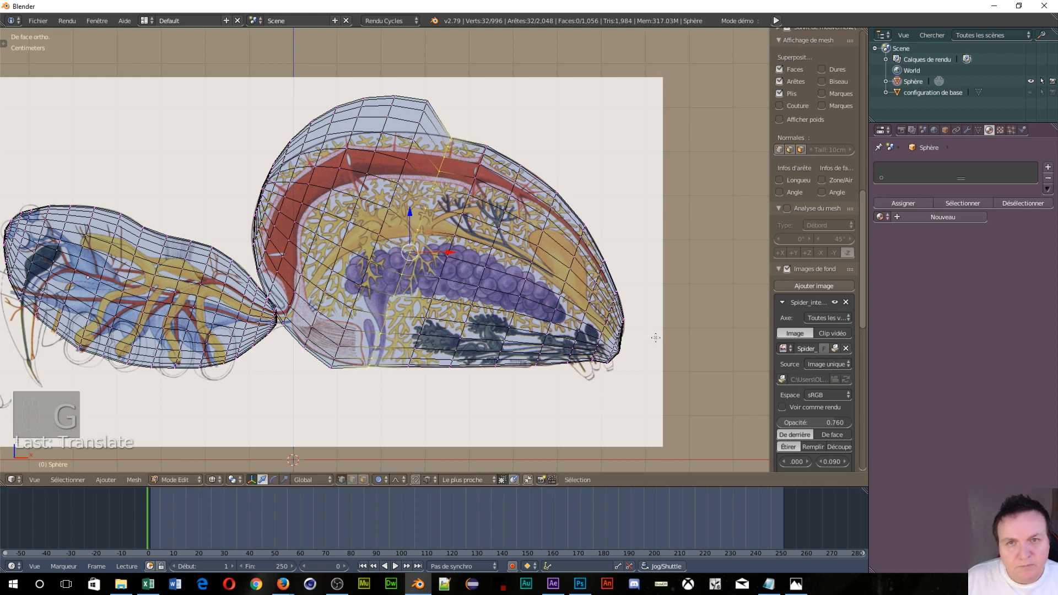
# Step: Fit the ninth loop to the drawing: move it down and toward the waist, scale to about 0.86, and raise it about 1.1 mm along Z
pyautogui.scroll(3, 498, 216)
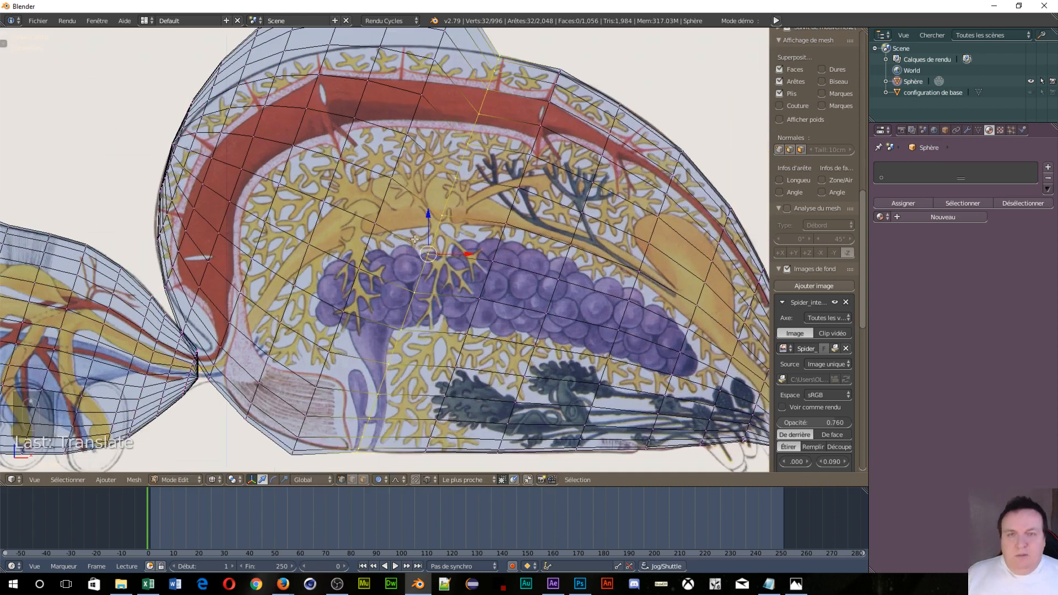
pyautogui.scroll(-1, 508, 210)
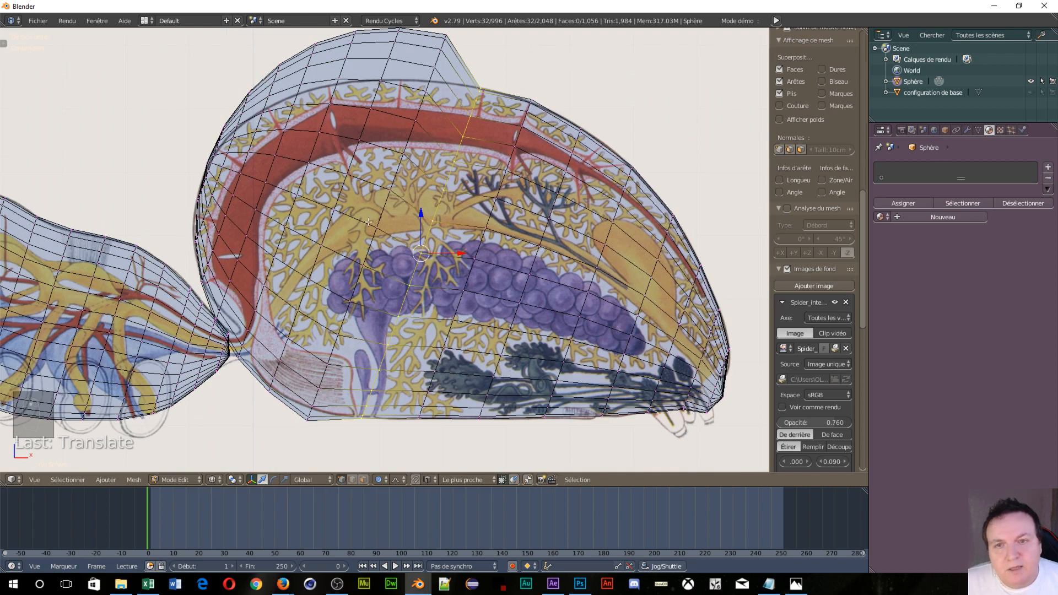
pyautogui.keyDown('alt'); pyautogui.rightClick(383, 213); pyautogui.keyUp('alt')
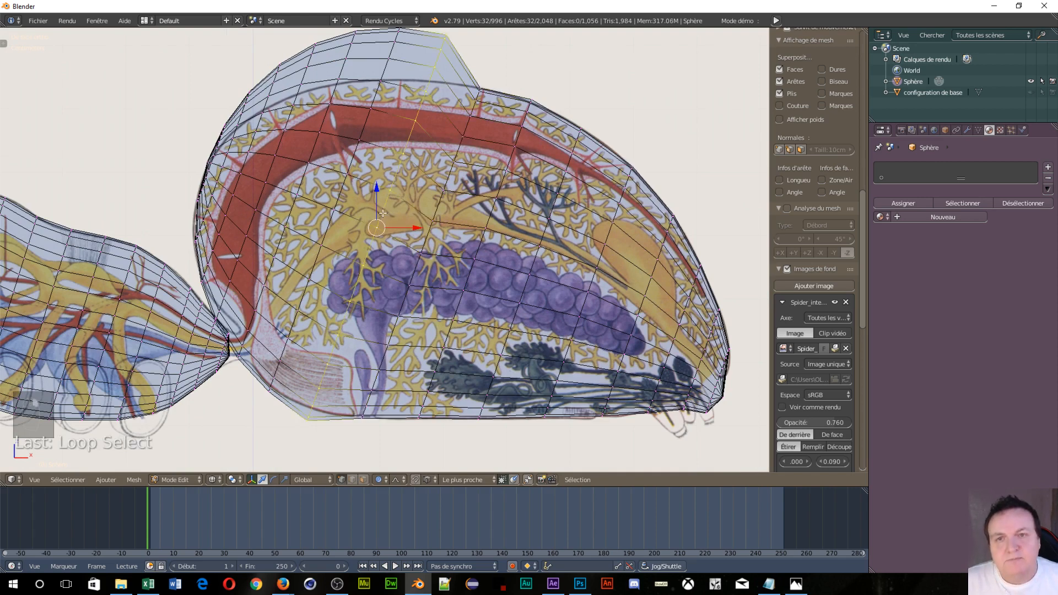
pyautogui.press('g')
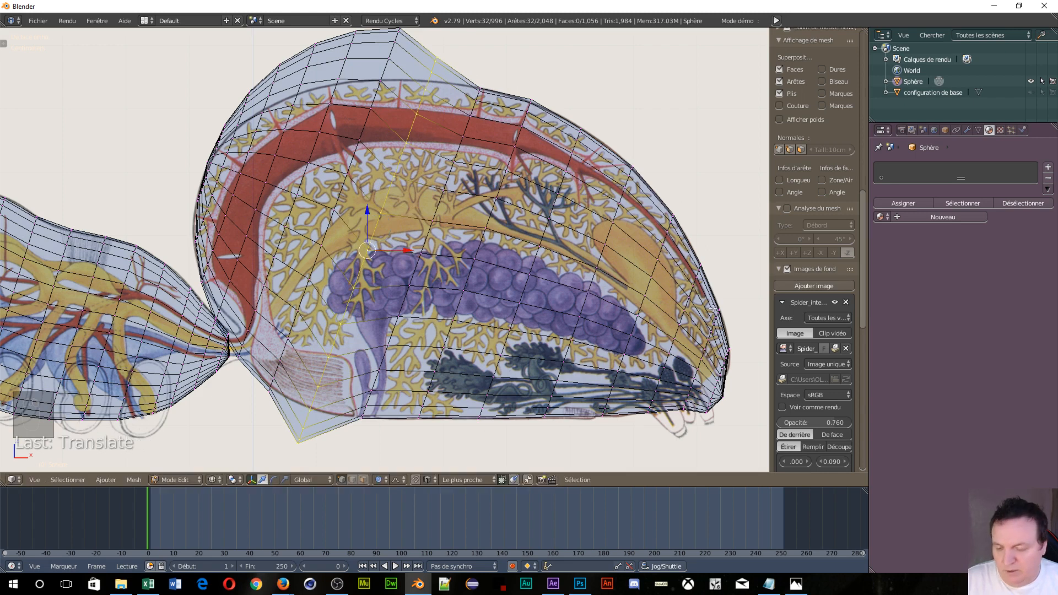
pyautogui.press('s')
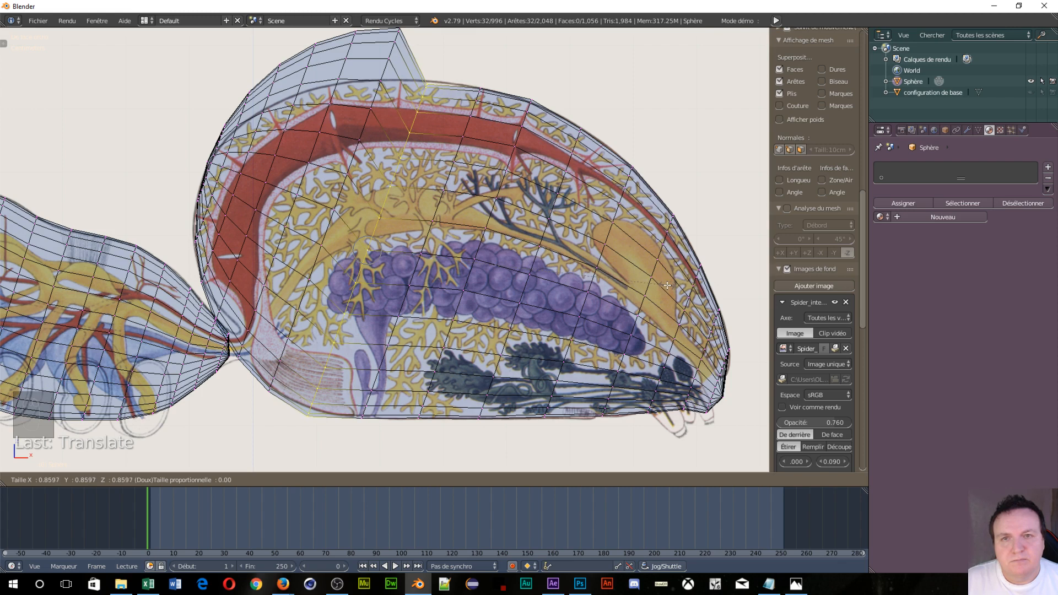
pyautogui.click(663, 285)
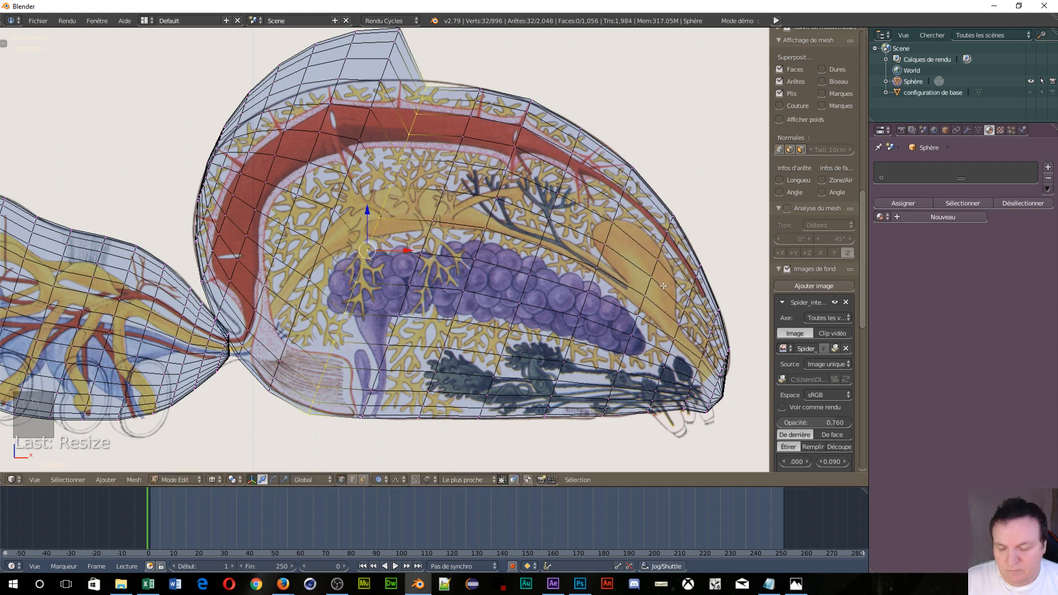
pyautogui.press('g')
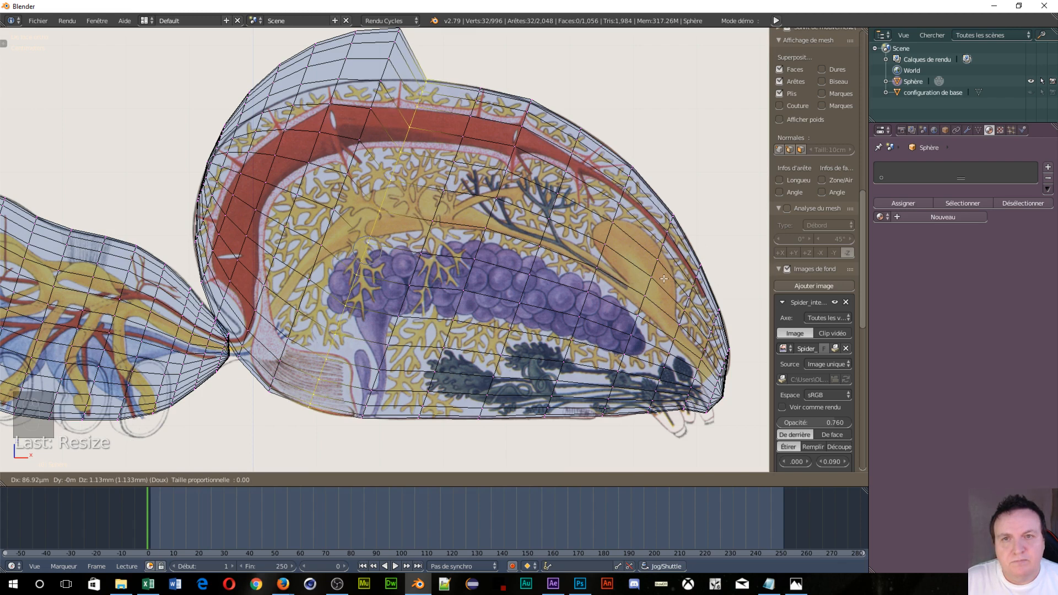
pyautogui.click(664, 279)
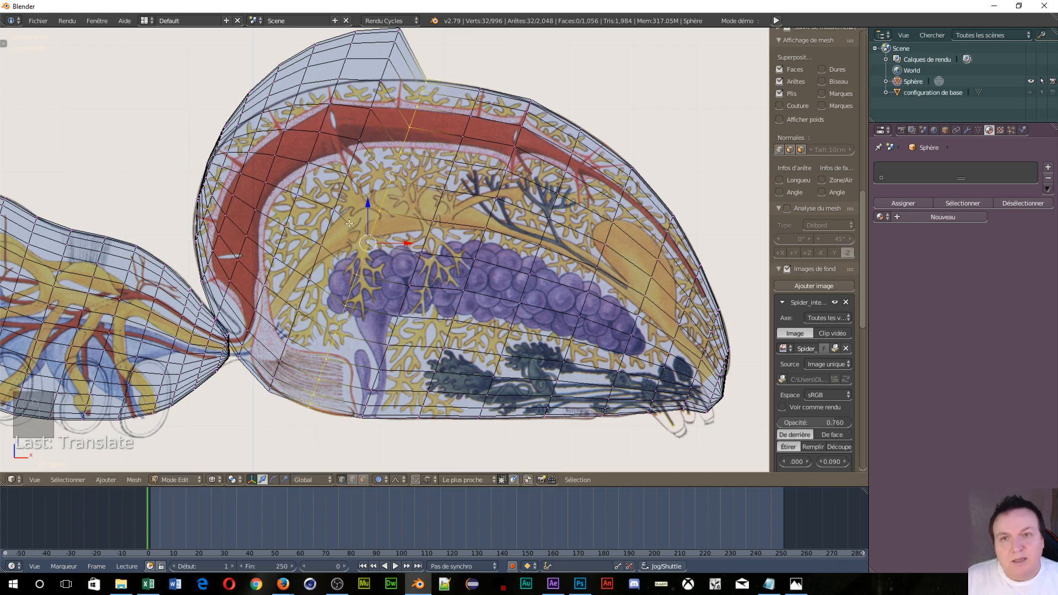
# Step: Select the tenth loop from the tip, move it about -2.3 mm along X and -4.3 mm along Z, and scale it to about 0.84
pyautogui.keyDown('alt'); pyautogui.rightClick(335, 191); pyautogui.keyUp('alt')
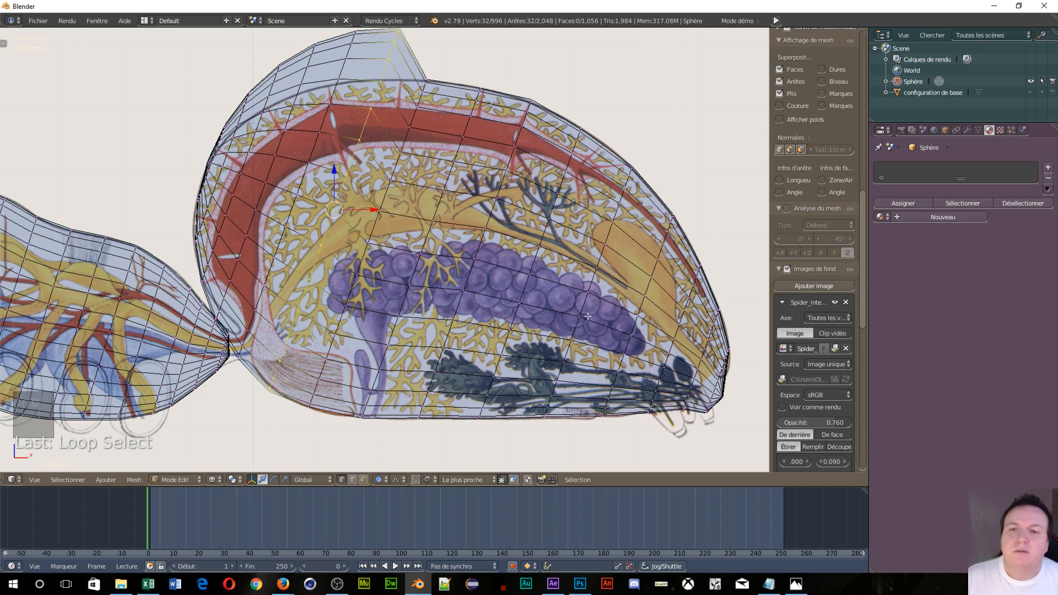
pyautogui.press('g')
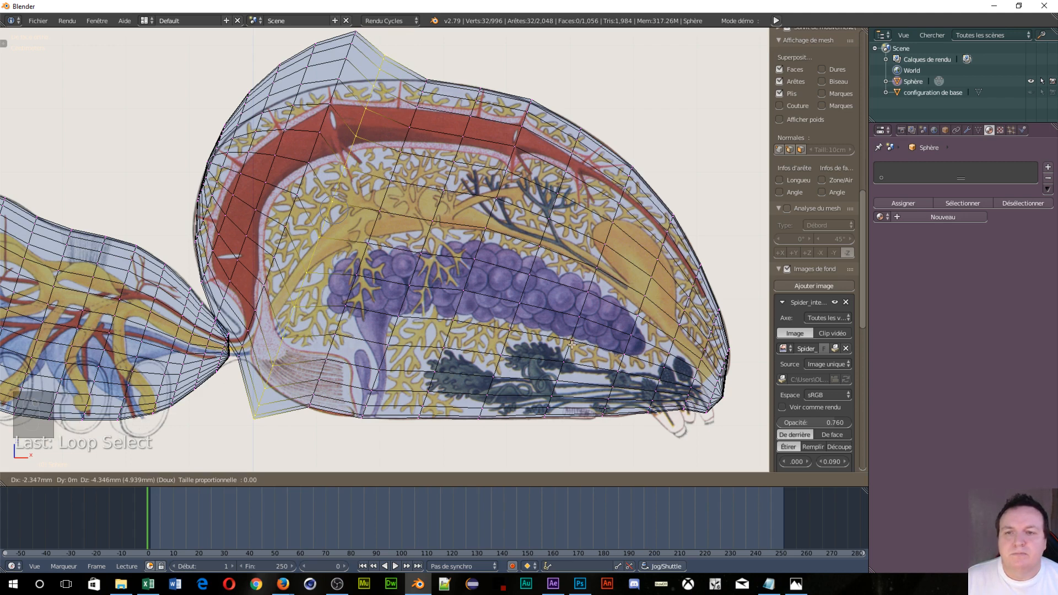
pyautogui.click(571, 345)
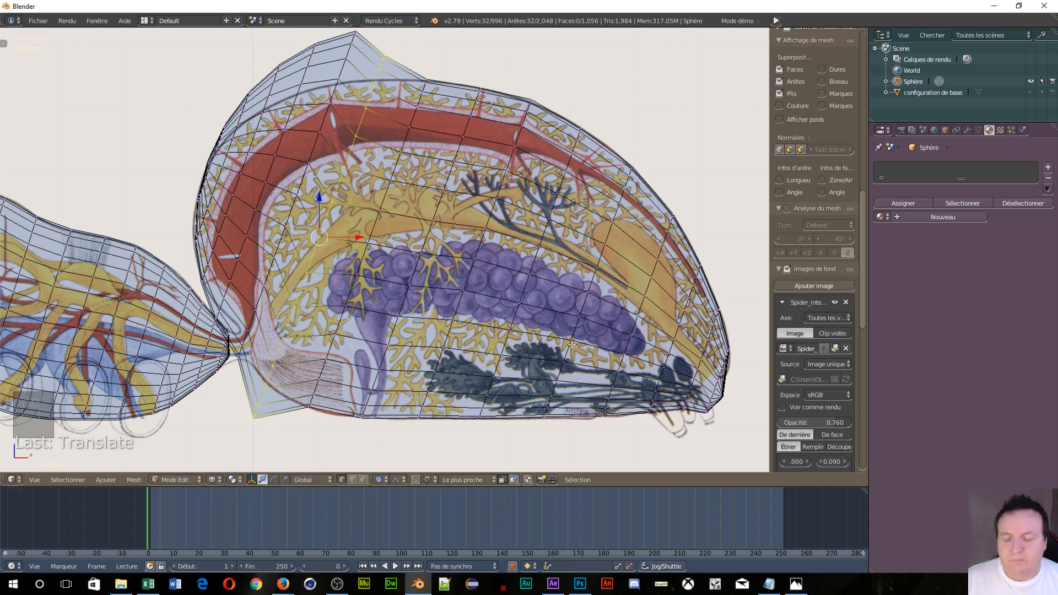
pyautogui.press('s')
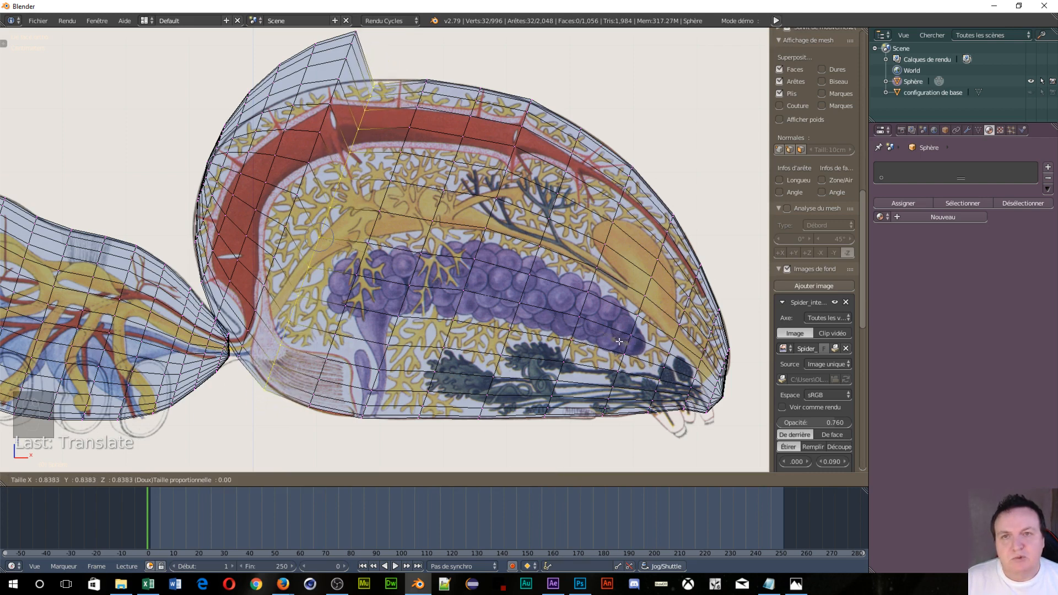
pyautogui.click(617, 341)
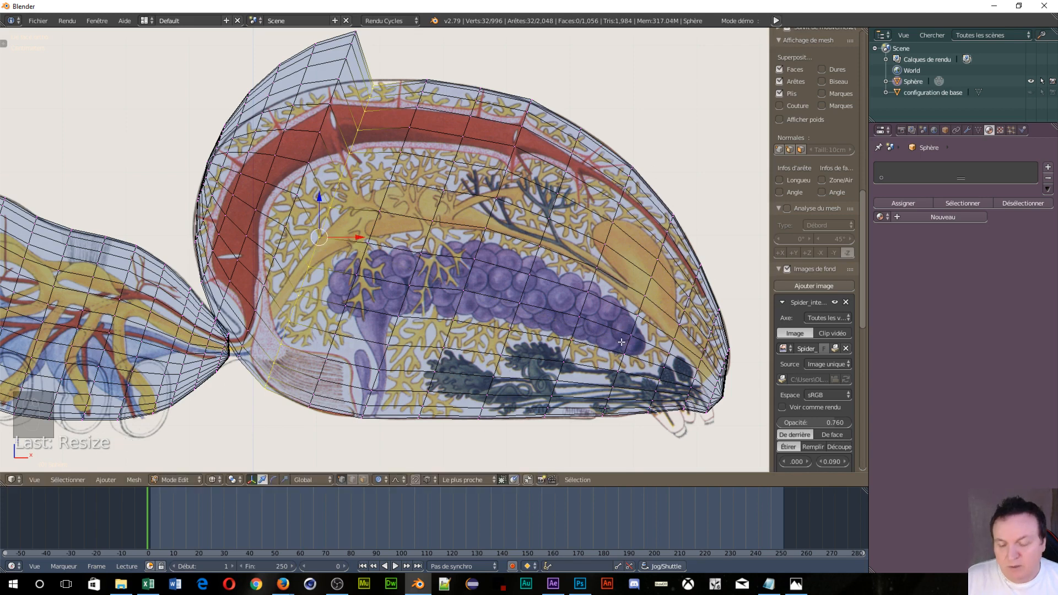
# Step: Refine the tenth loop by moving it about 1 mm along X and 0.6 mm up along Z, and enlarge it very slightly
pyautogui.press('g')
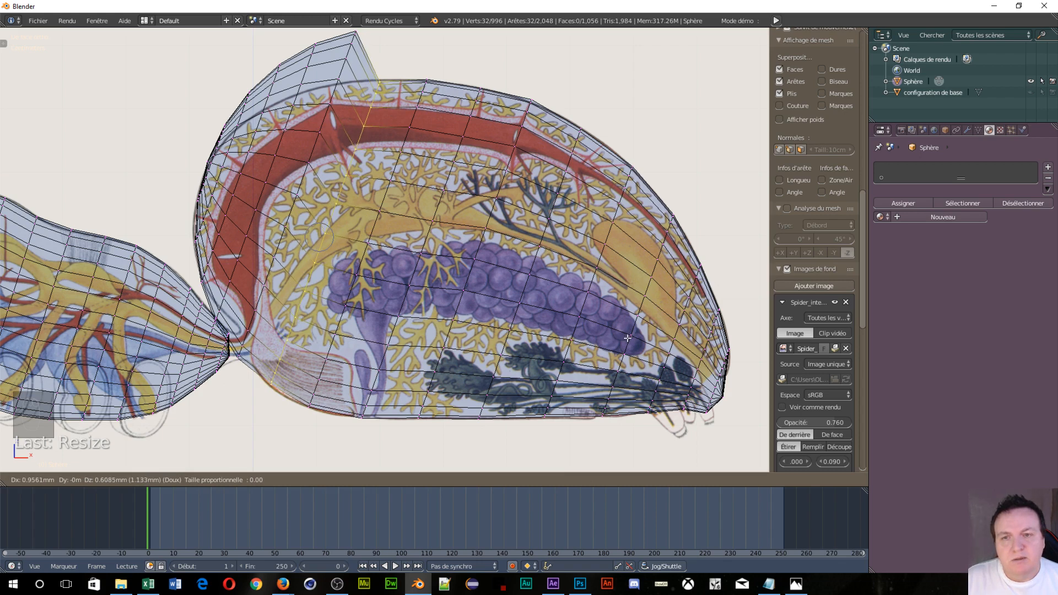
pyautogui.click(627, 338)
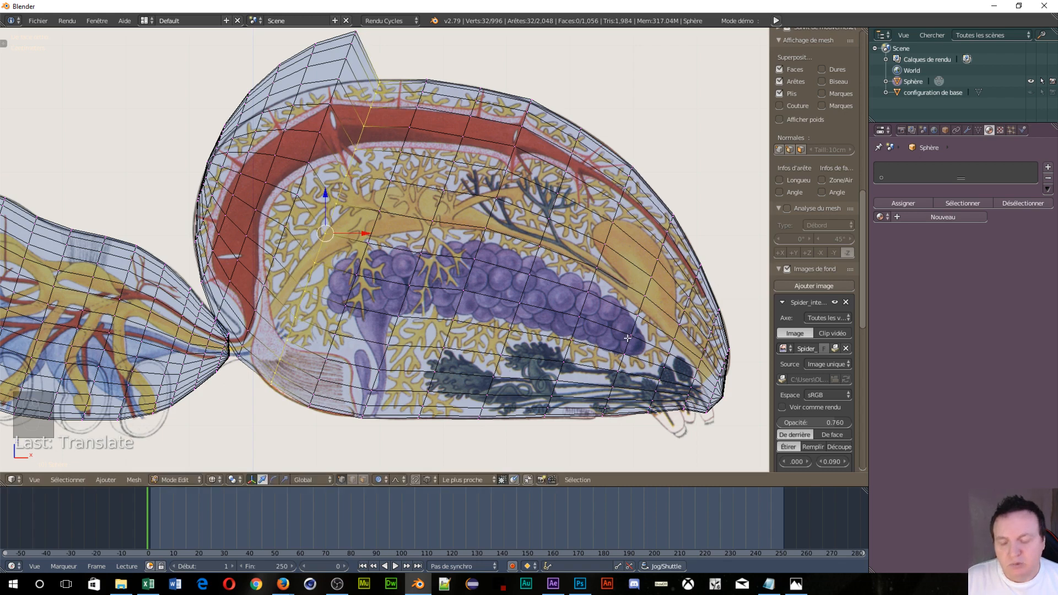
pyautogui.press('s')
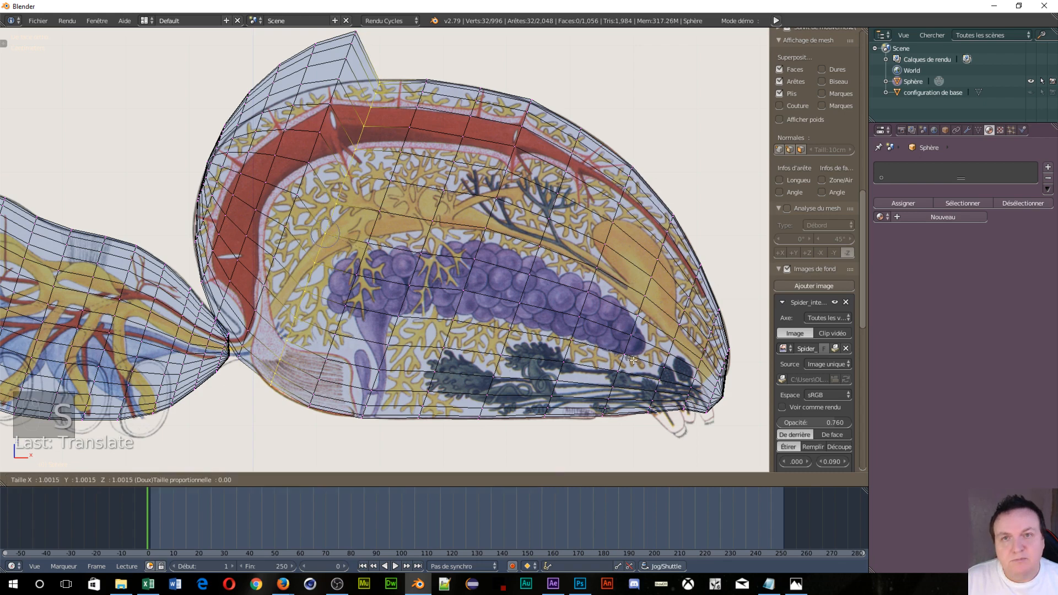
pyautogui.click(635, 362)
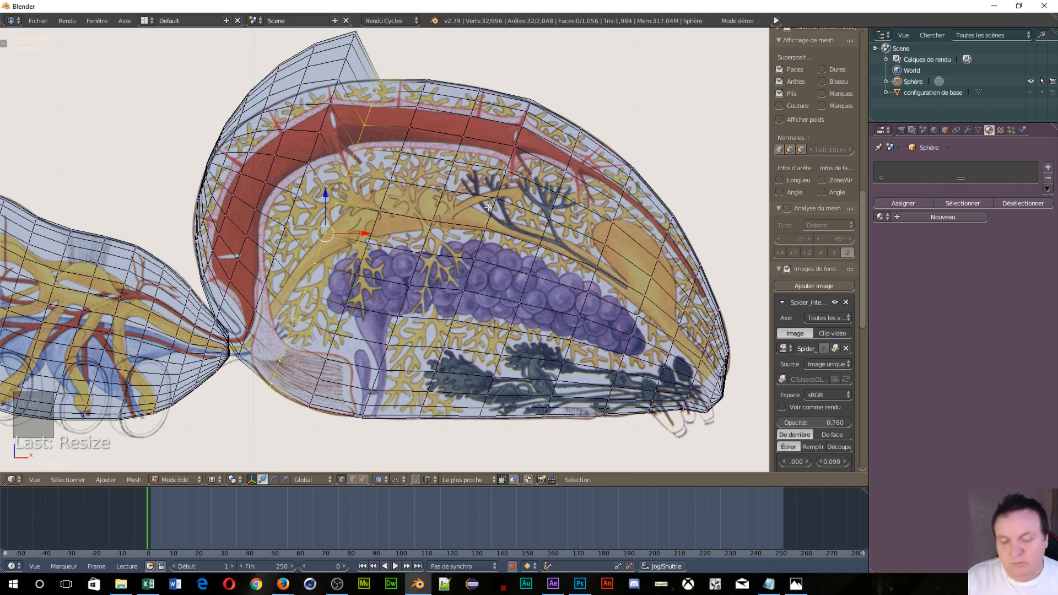
# Step: Turn off proportional editing, select the eleventh loop, move it about -2.4 mm along X and -4.5 mm along Z, and scale to about 0.85
pyautogui.press('o')
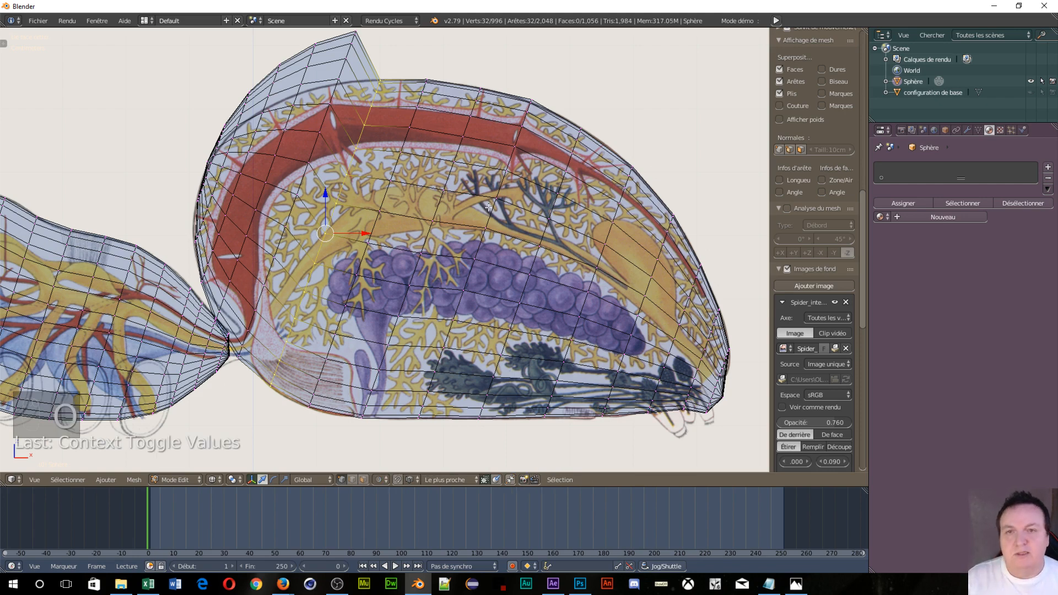
pyautogui.keyDown('alt'); pyautogui.click(299, 190); pyautogui.keyUp('alt')
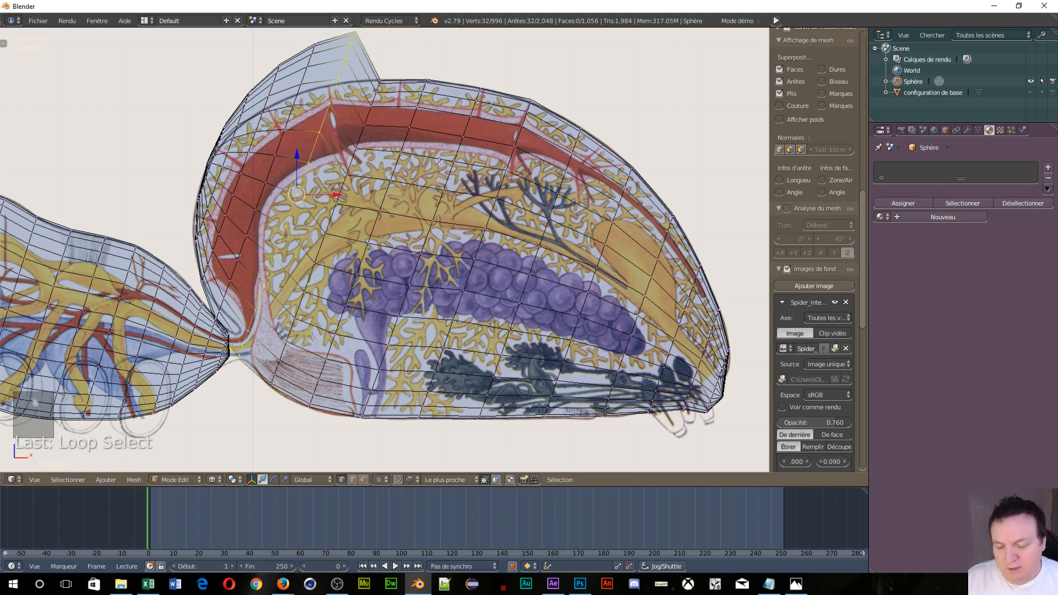
pyautogui.press('g')
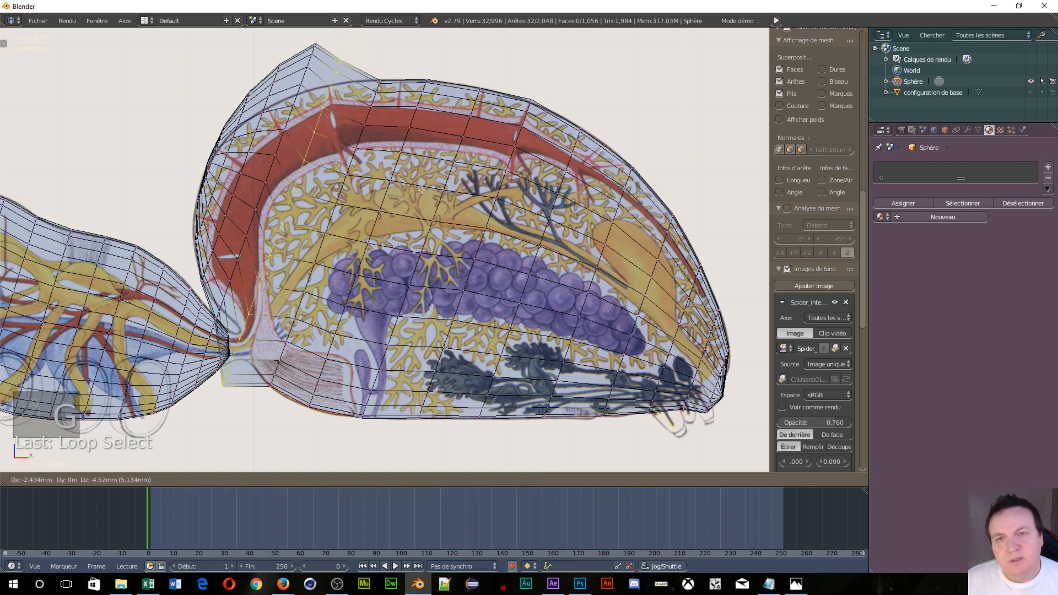
pyautogui.click(422, 190)
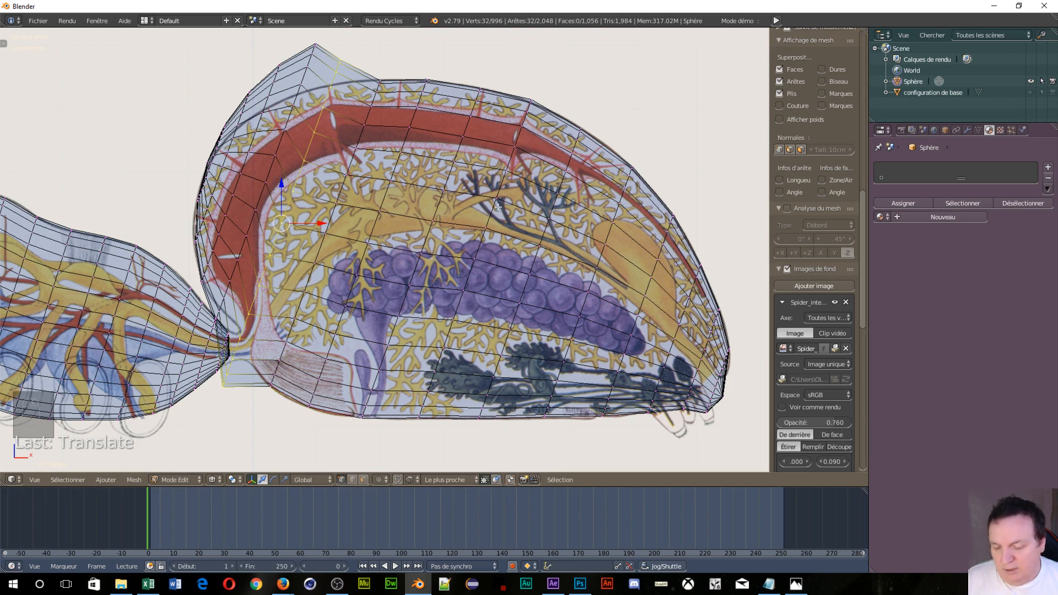
pyautogui.press('s')
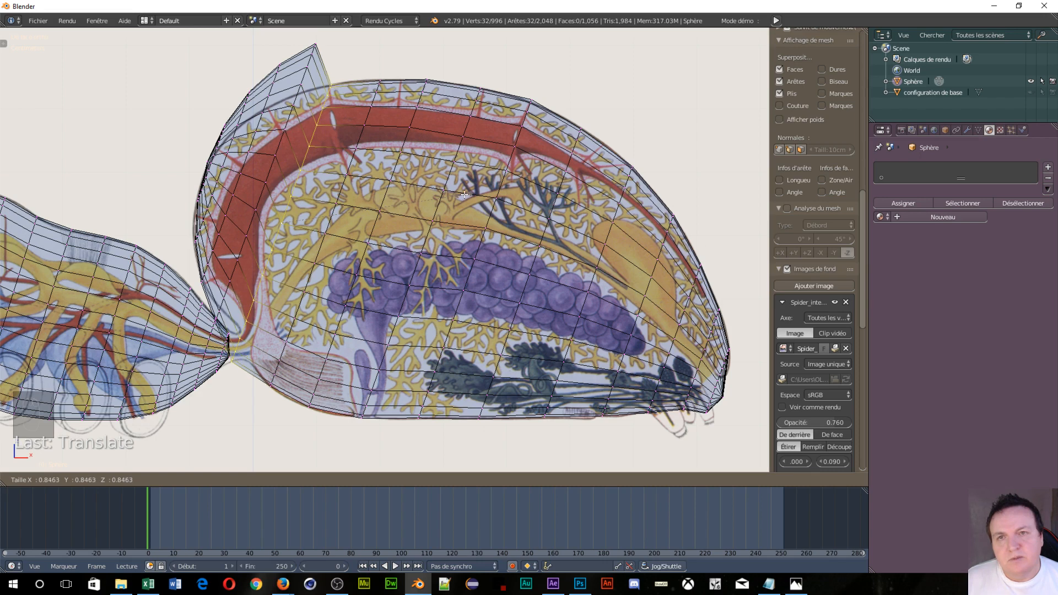
pyautogui.click(463, 194)
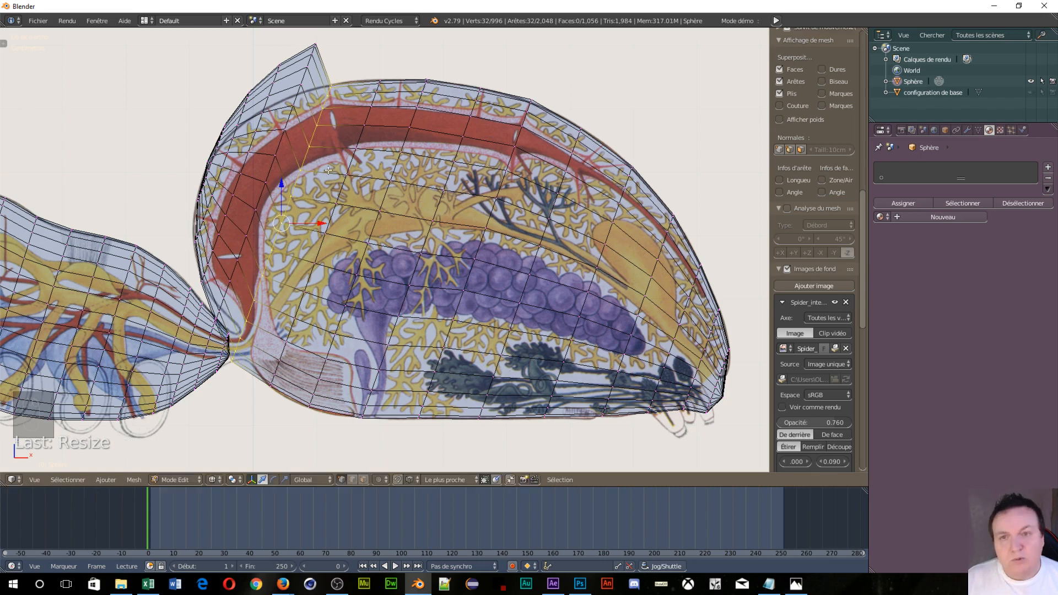
# Step: Cut a loop midway between the tenth and eleventh loops, scale it to about 0.98, and move it 0.3 mm along X and 0.8 mm along Z
pyautogui.hotkey('ctrl', 'r')
pyautogui.click(386, 188)
pyautogui.click(422, 200)
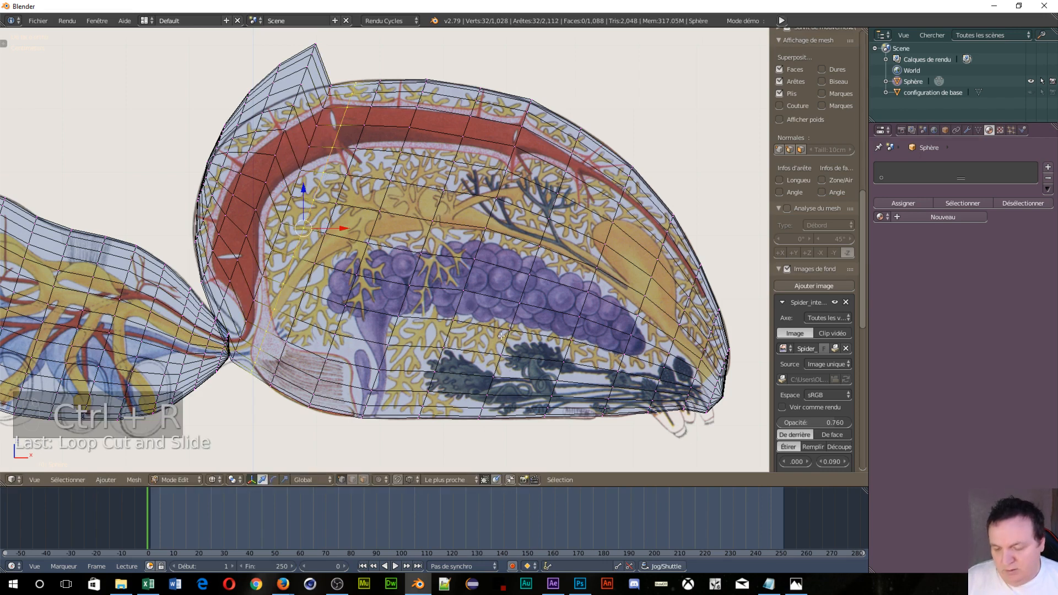
pyautogui.press('s')
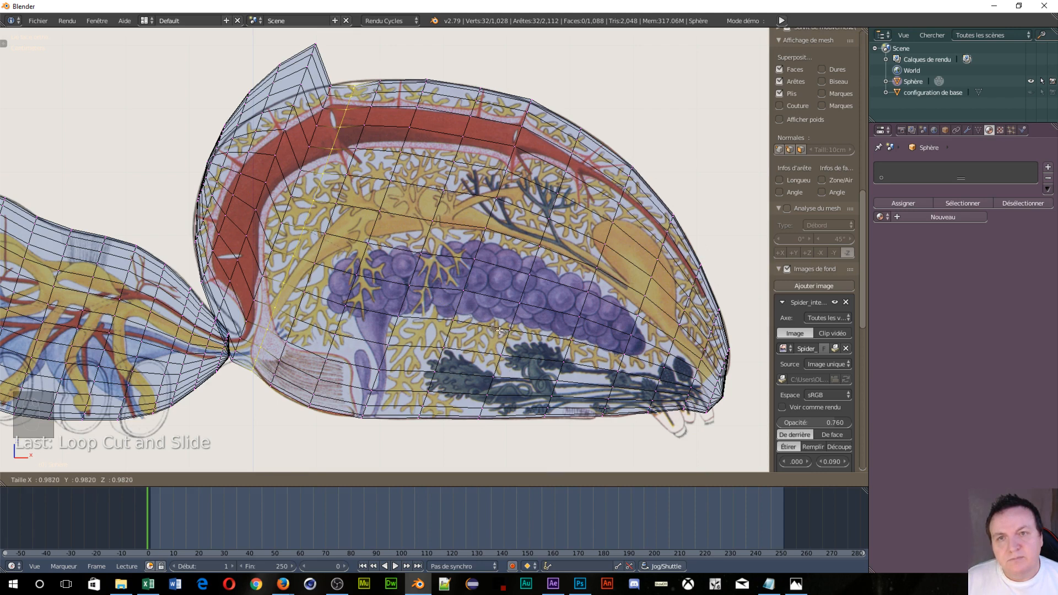
pyautogui.click(500, 330)
pyautogui.press('g')
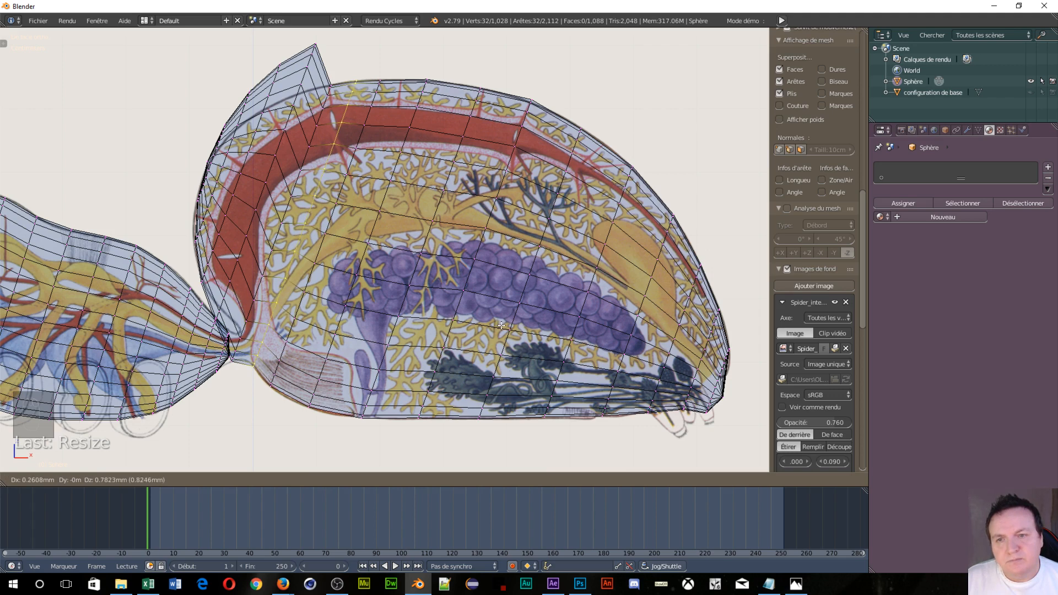
pyautogui.click(501, 325)
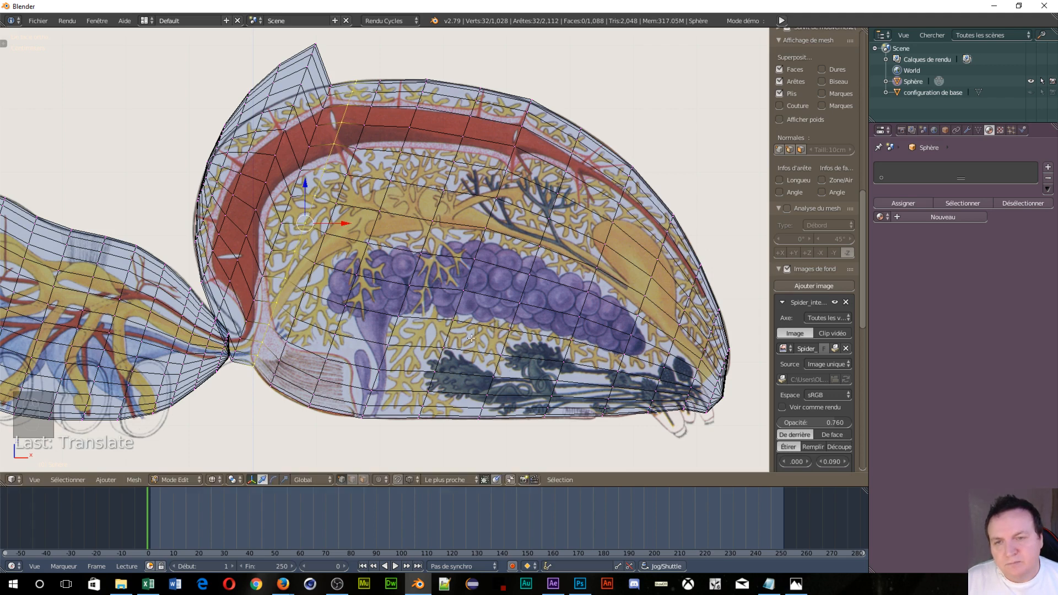
# Step: Cut a centred loop between the new loop and the eleventh, raise it about 0.35 mm along Z, and scale it to about 0.98
pyautogui.hotkey('ctrl', 'r')
pyautogui.click(263, 319)
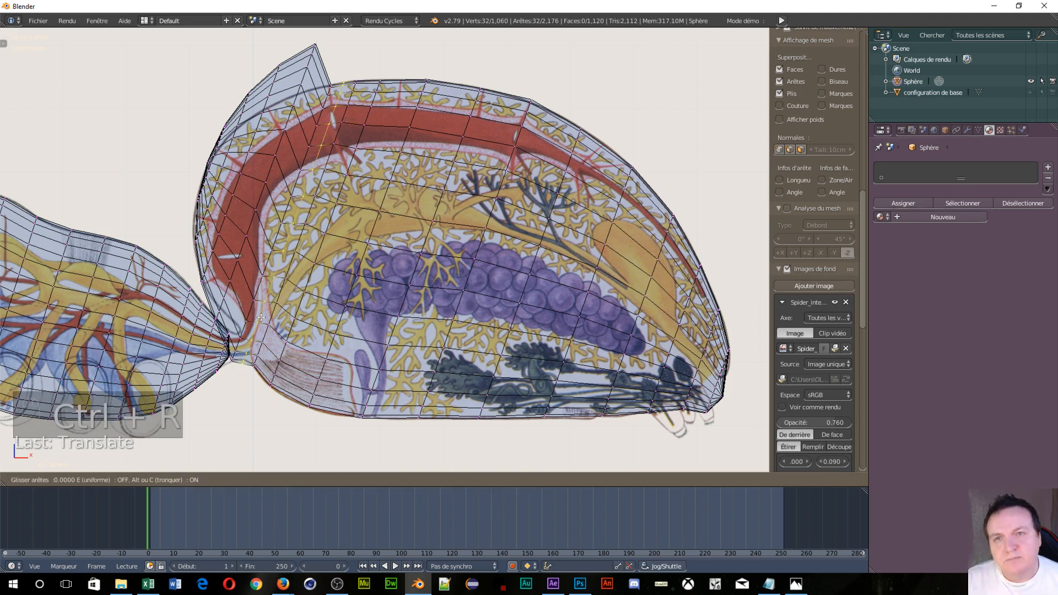
pyautogui.rightClick(262, 318)
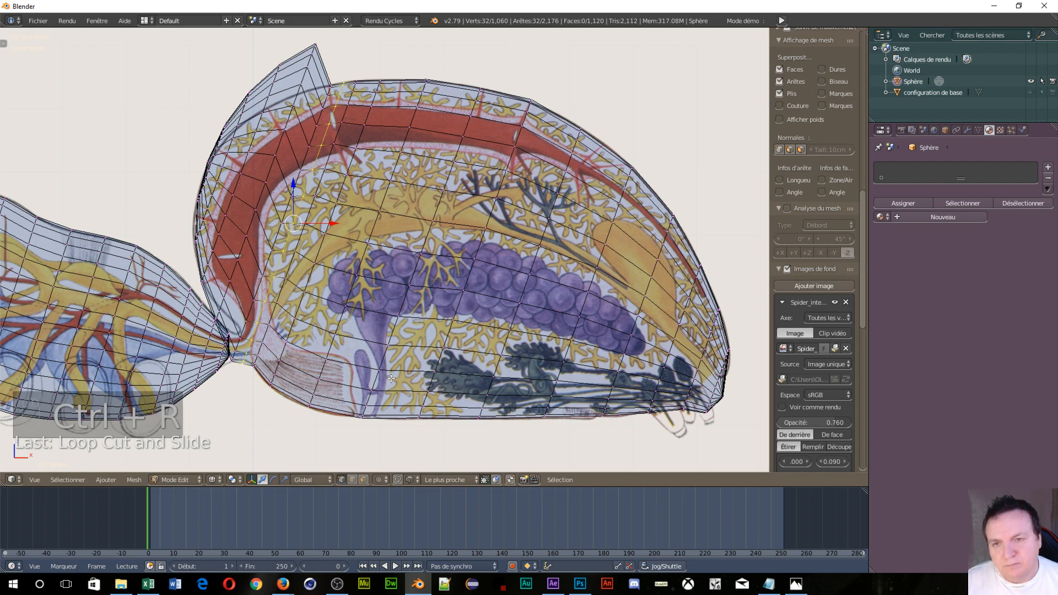
pyautogui.press('g')
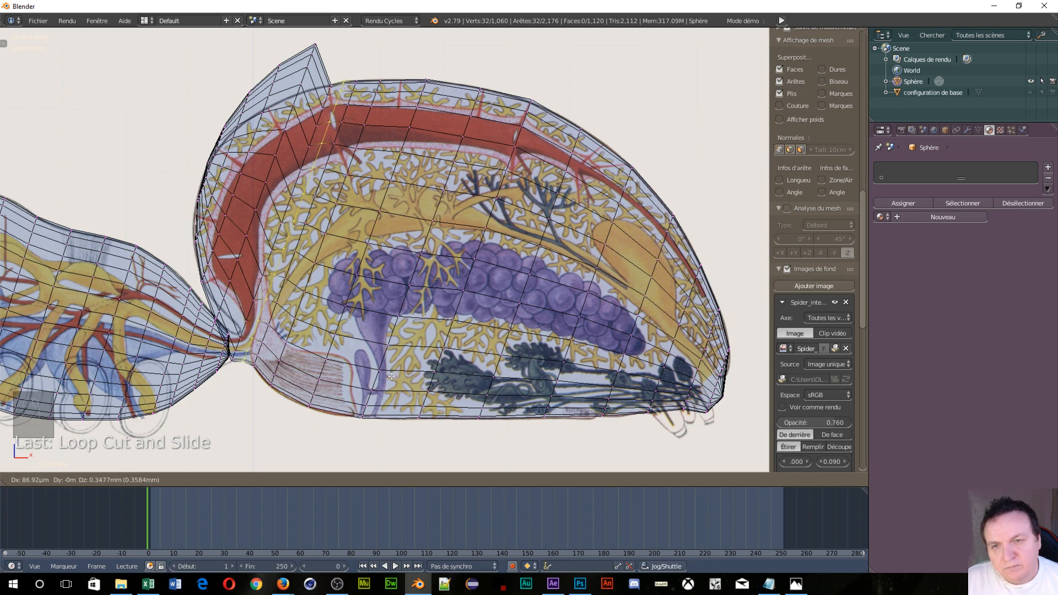
pyautogui.click(392, 377)
pyautogui.press('s')
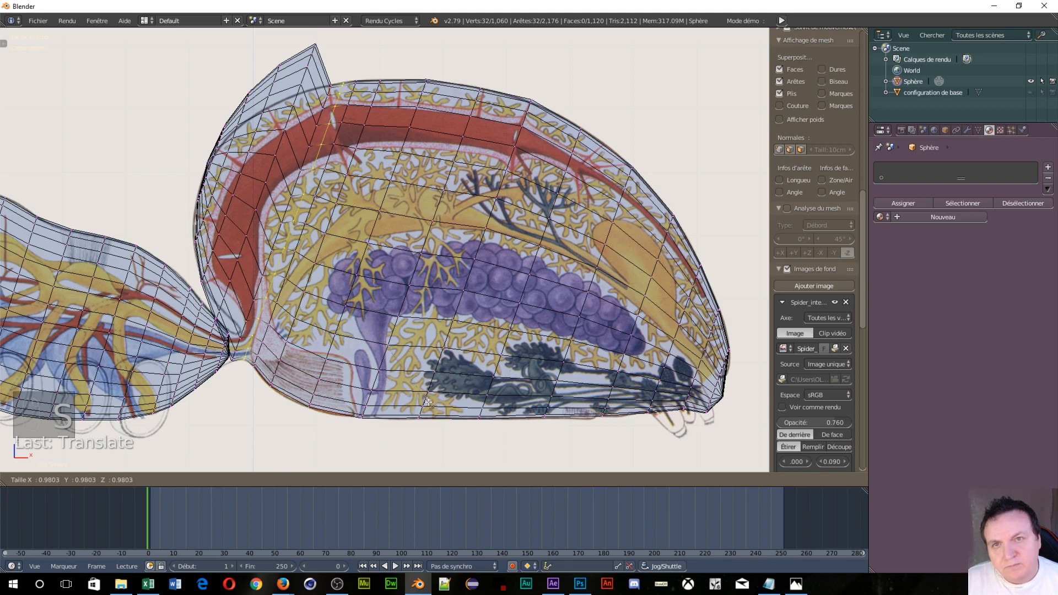
pyautogui.click(344, 384)
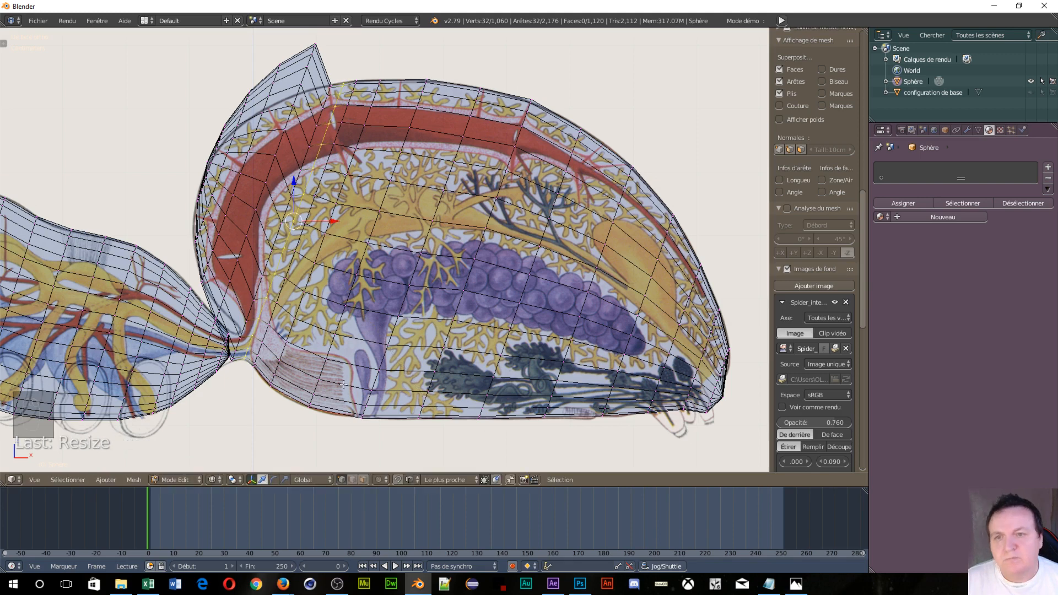
# Step: Fit the next original loop: scale to about 0.84, move about -0.9 mm along X and -3 mm along Z, and scale again to about 0.96
pyautogui.keyDown('alt'); pyautogui.rightClick(243, 243); pyautogui.keyUp('alt')
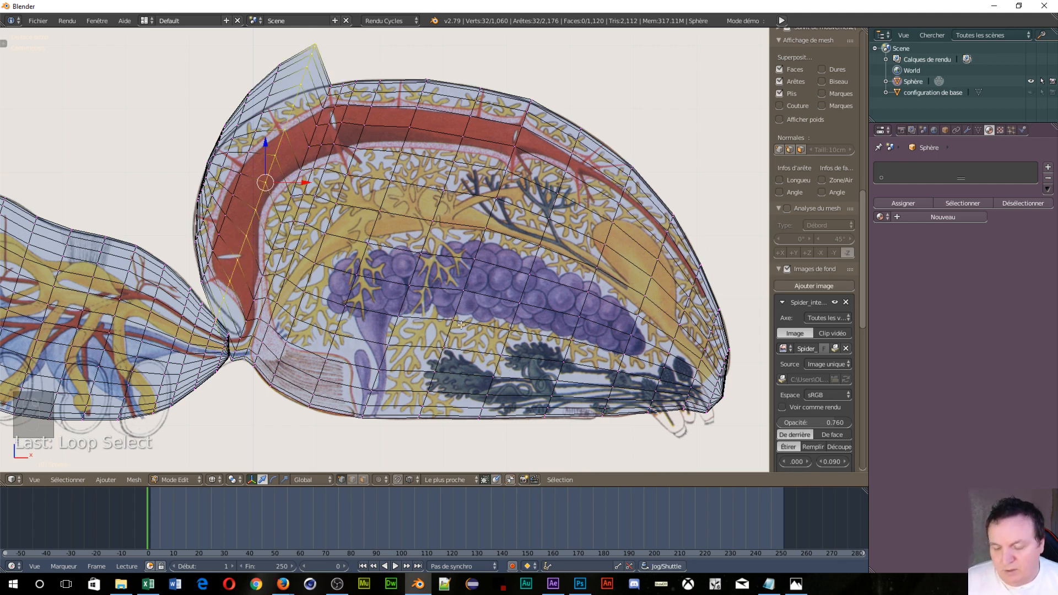
pyautogui.press('s')
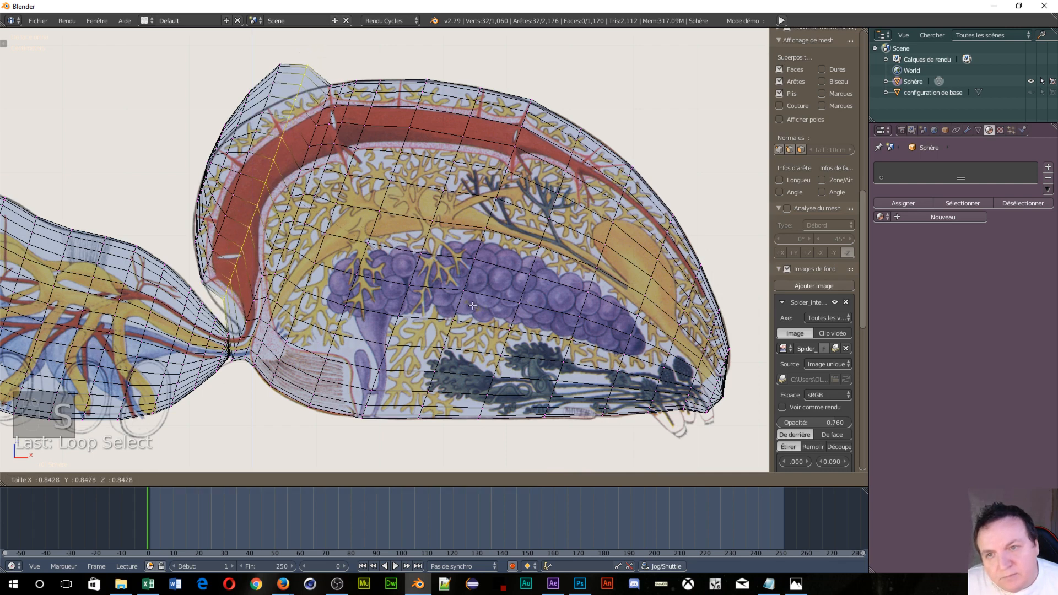
pyautogui.click(464, 305)
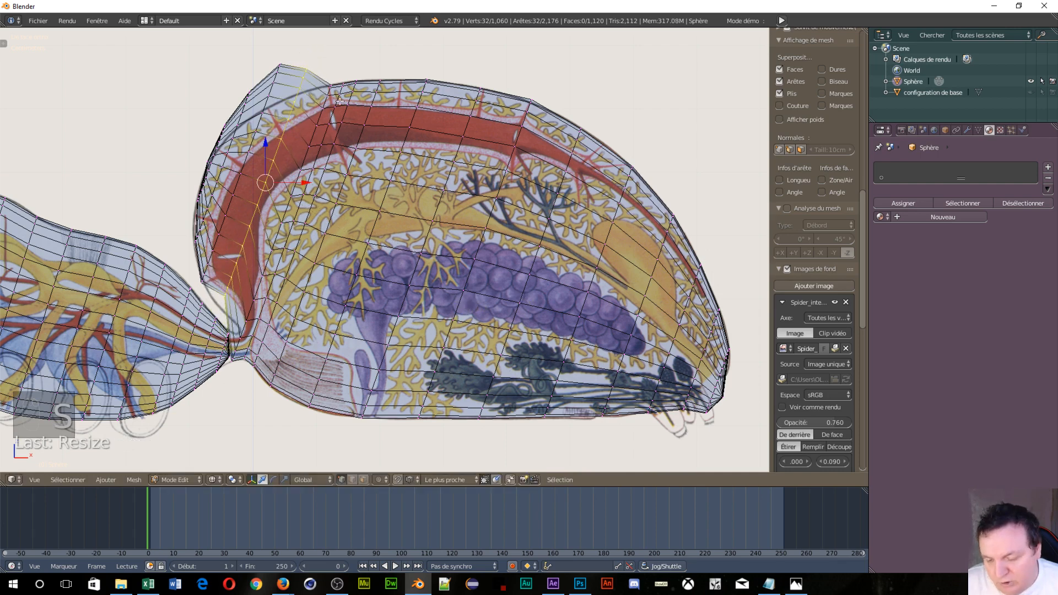
pyautogui.press('g')
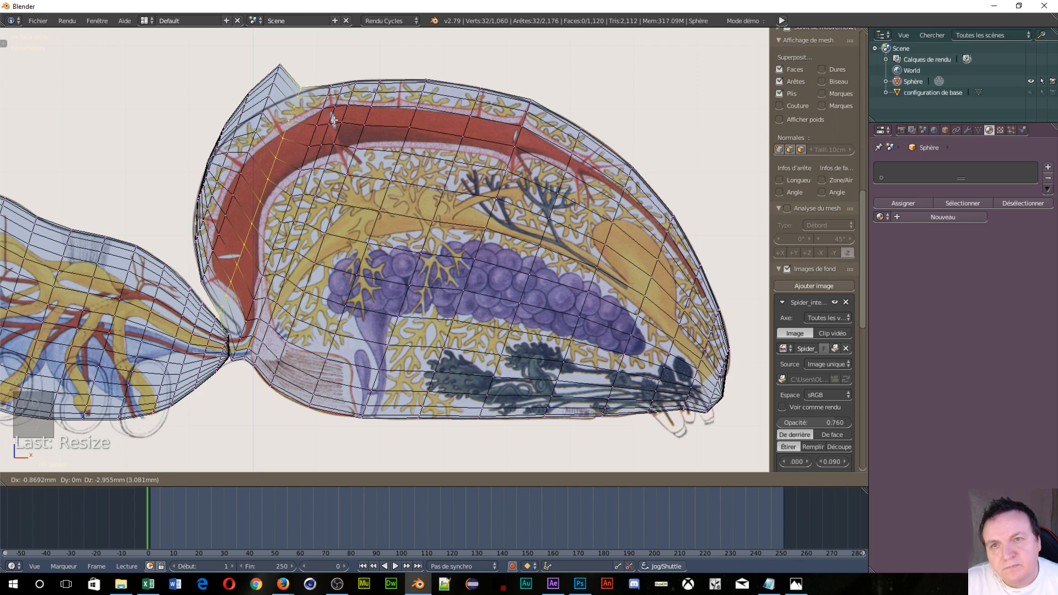
pyautogui.click(334, 119)
pyautogui.press('s')
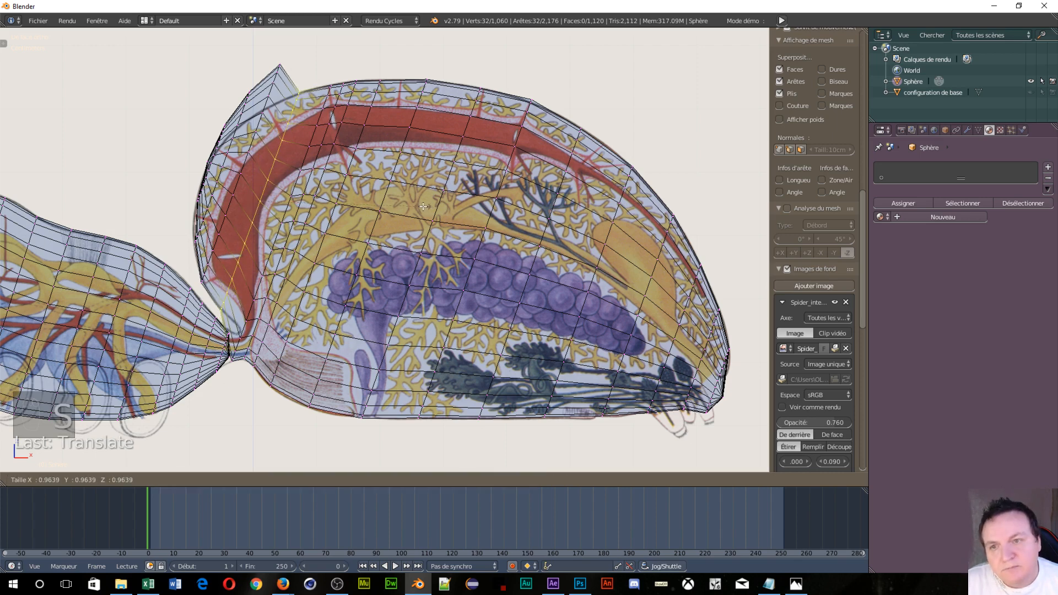
pyautogui.click(423, 208)
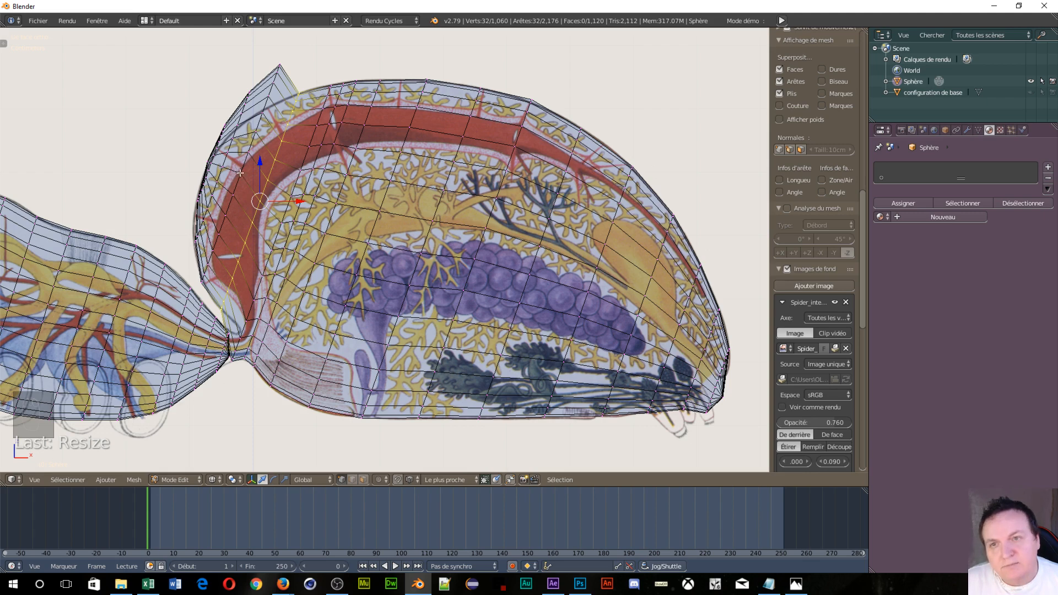
# Step: Select the following loop, move it about -1.5 mm along X and -3.7 mm along Z, and scale it down to the drawing's outline
pyautogui.keyDown('alt'); pyautogui.rightClick(242, 162); pyautogui.keyUp('alt')
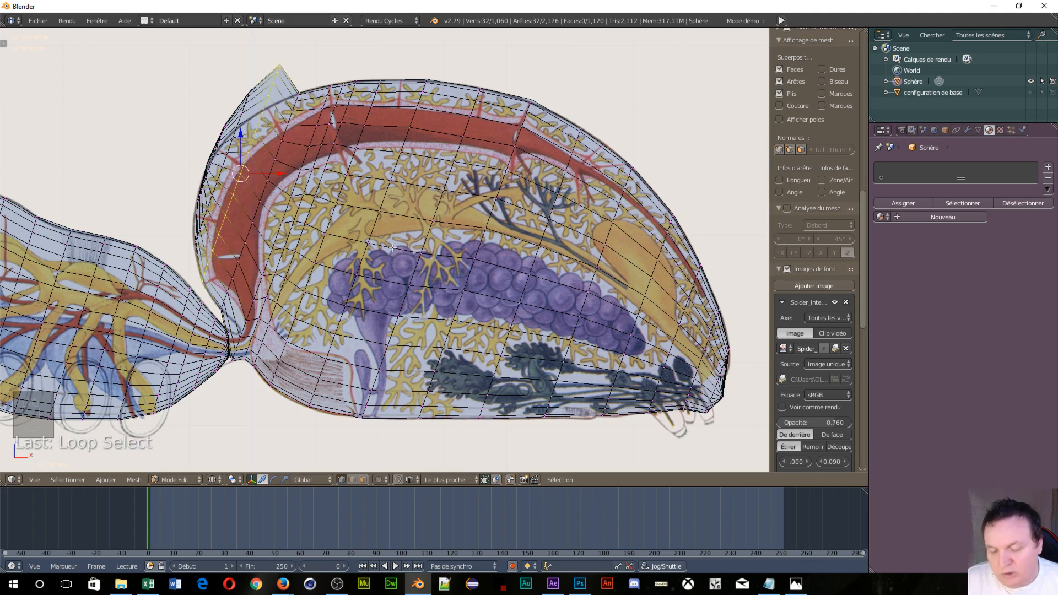
pyautogui.press('g')
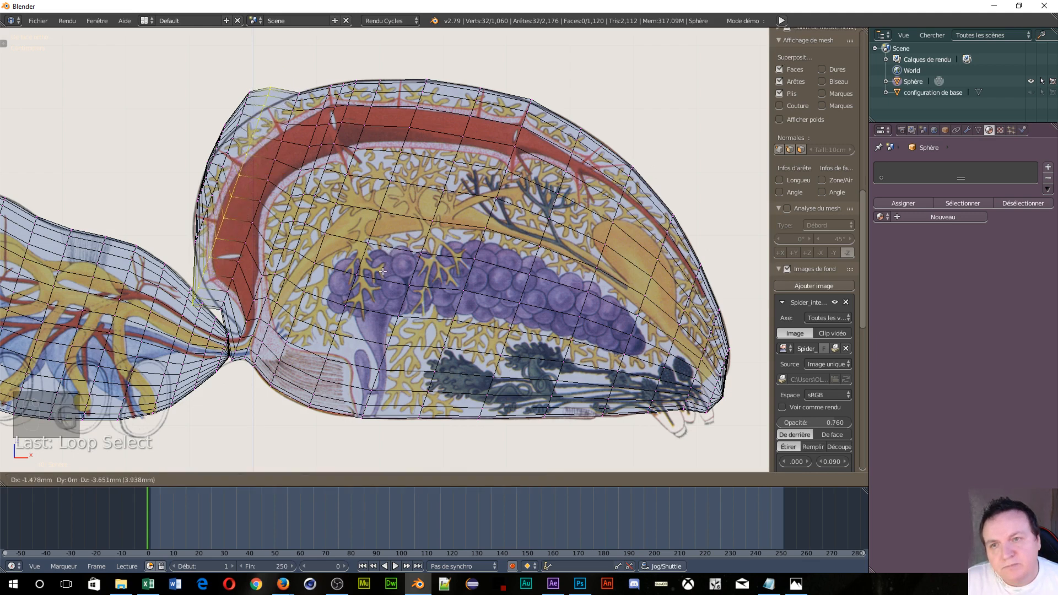
pyautogui.click(383, 271)
pyautogui.press('s')
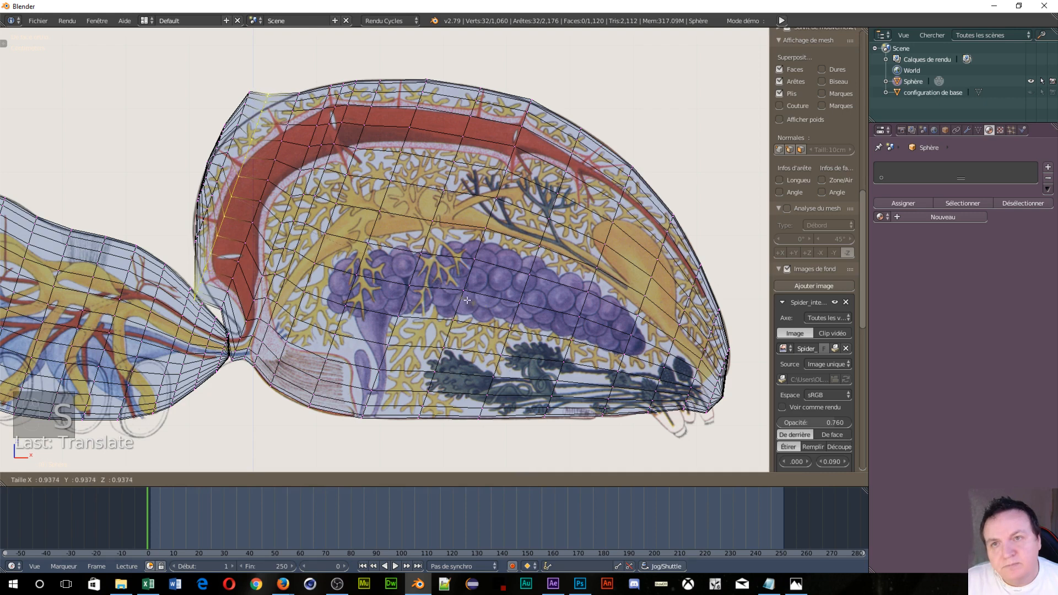
pyautogui.click(426, 285)
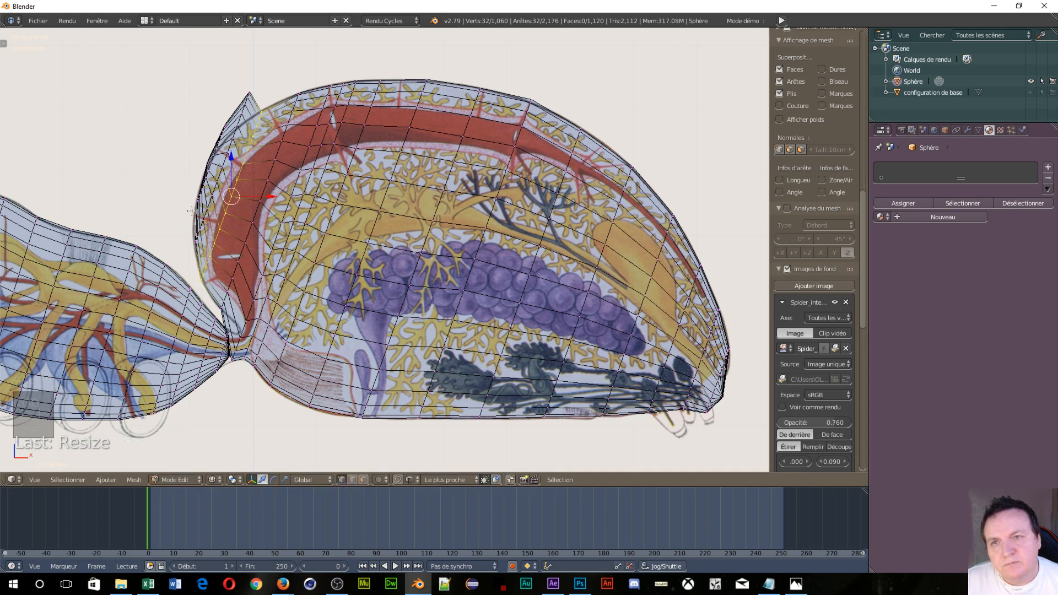
# Step: Fit the next loop toward the abdomen's front: move it about -1.6 mm along X and -2.9 mm along Z, and scale to about 0.81
pyautogui.keyDown('alt'); pyautogui.rightClick(218, 178); pyautogui.keyUp('alt')
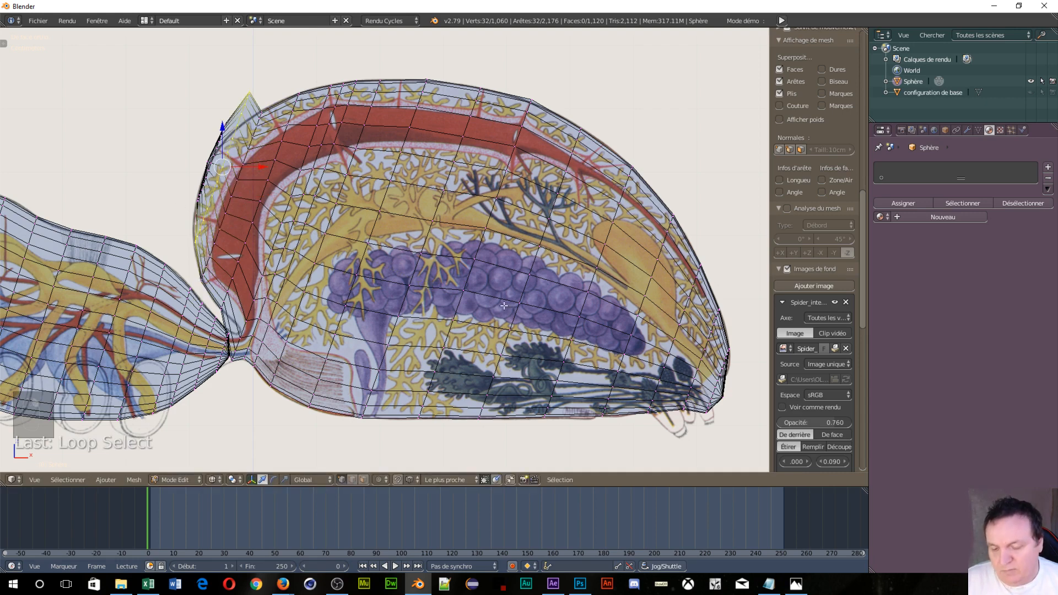
pyautogui.press('g')
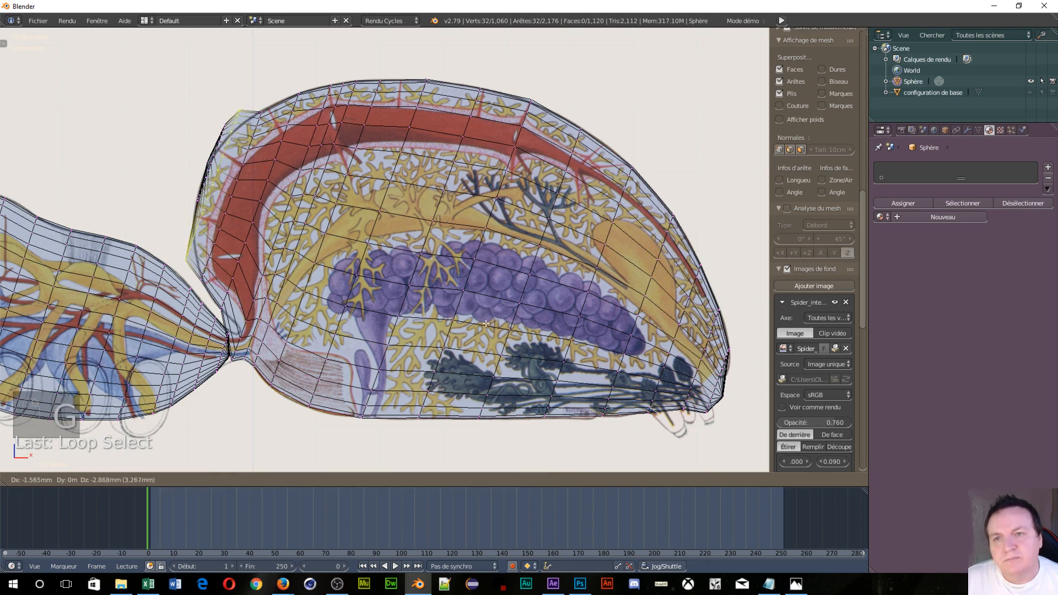
pyautogui.click(488, 325)
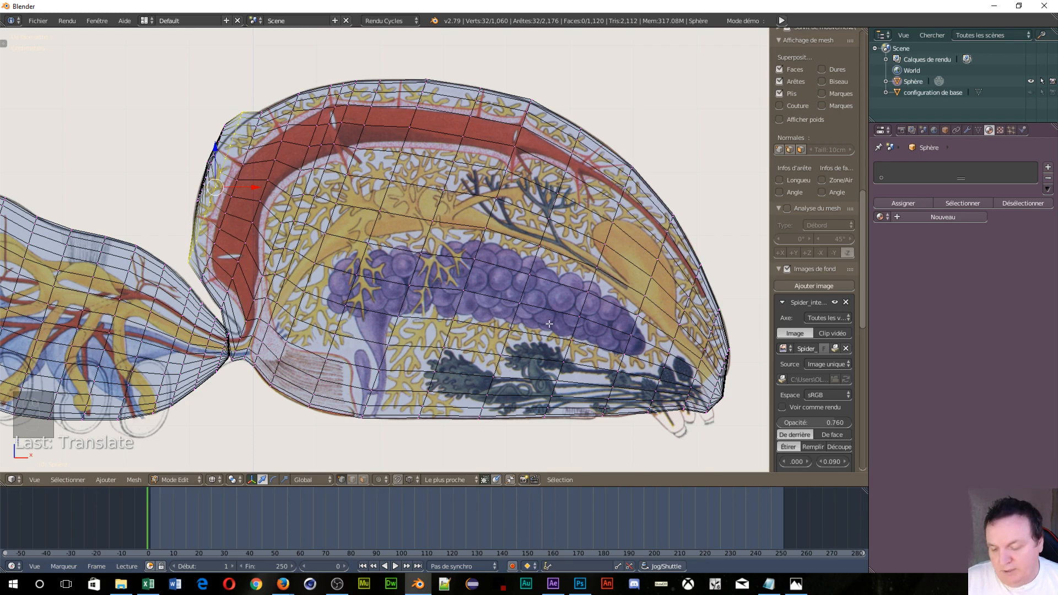
pyautogui.press('s')
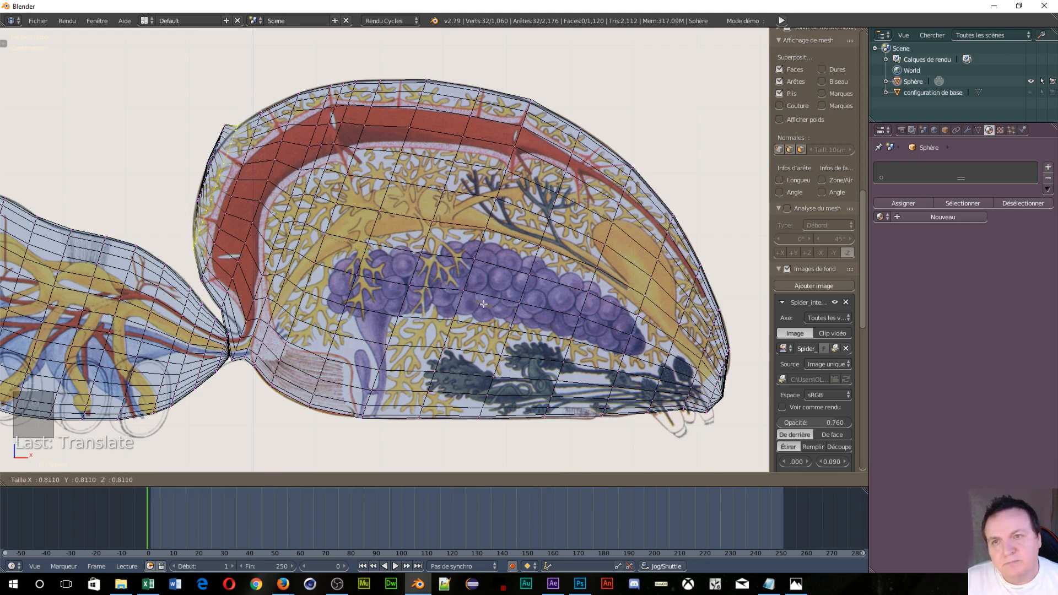
pyautogui.click(479, 302)
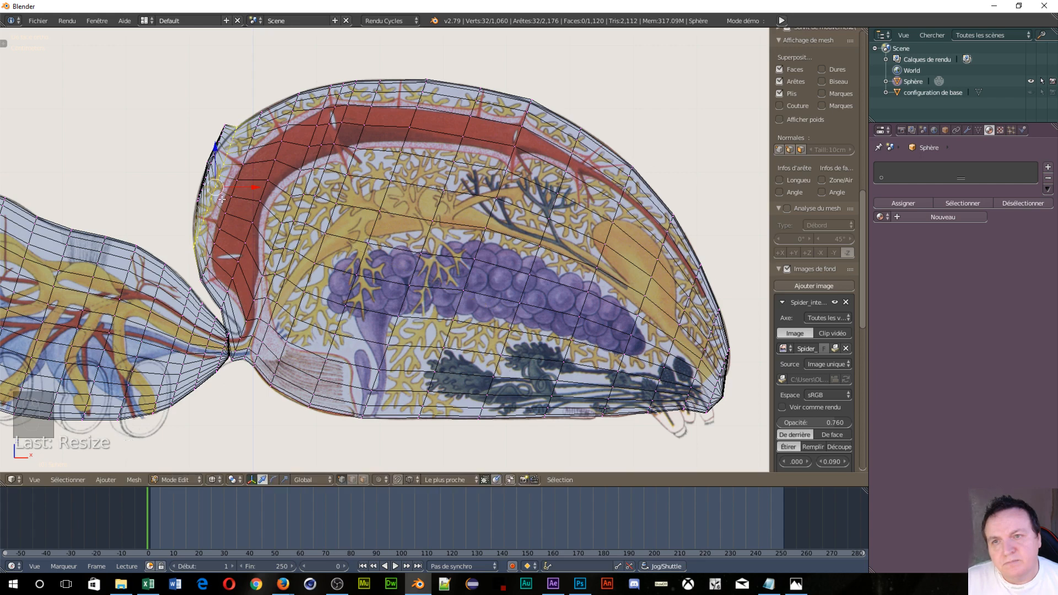
# Step: Select the next smaller front loop, move it about -1 mm along X and -2.9 mm along Z, and shrink it slightly to the outline
pyautogui.keyDown('alt'); pyautogui.rightClick(206, 179); pyautogui.keyUp('alt')
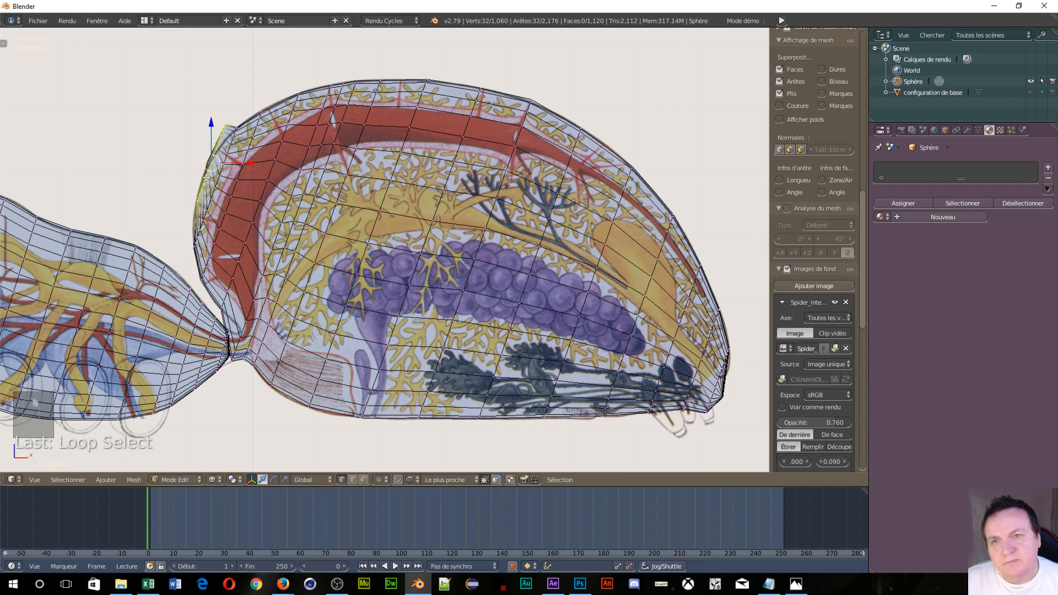
pyautogui.press('g')
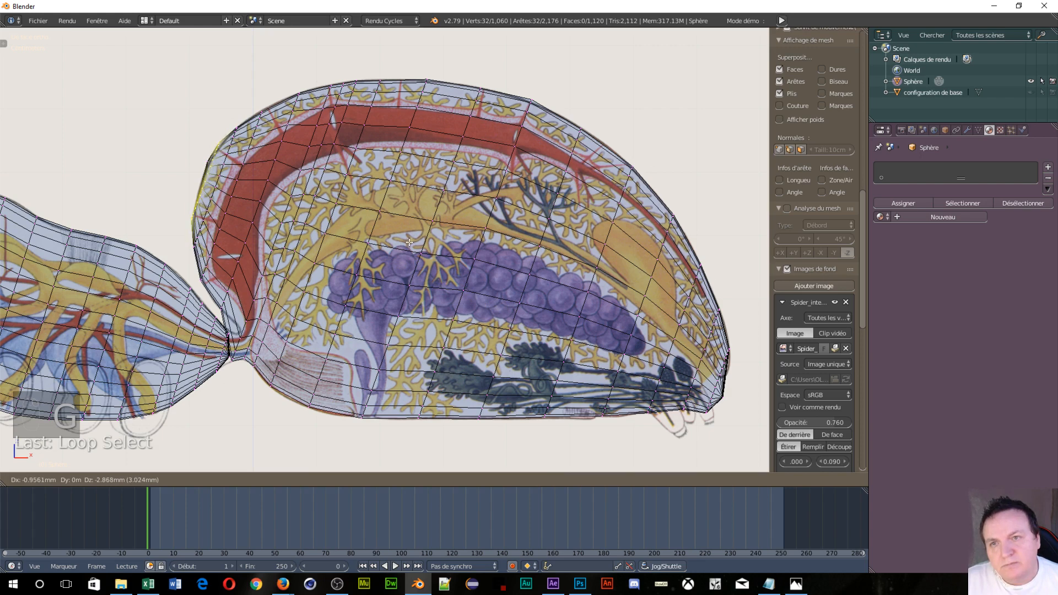
pyautogui.click(409, 242)
pyautogui.press('s')
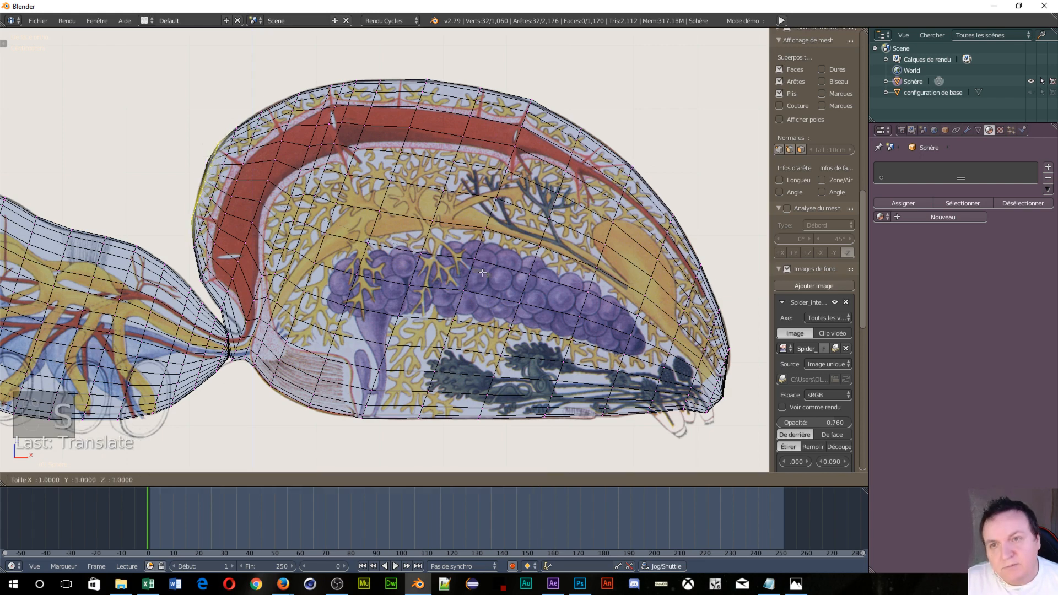
pyautogui.click(437, 266)
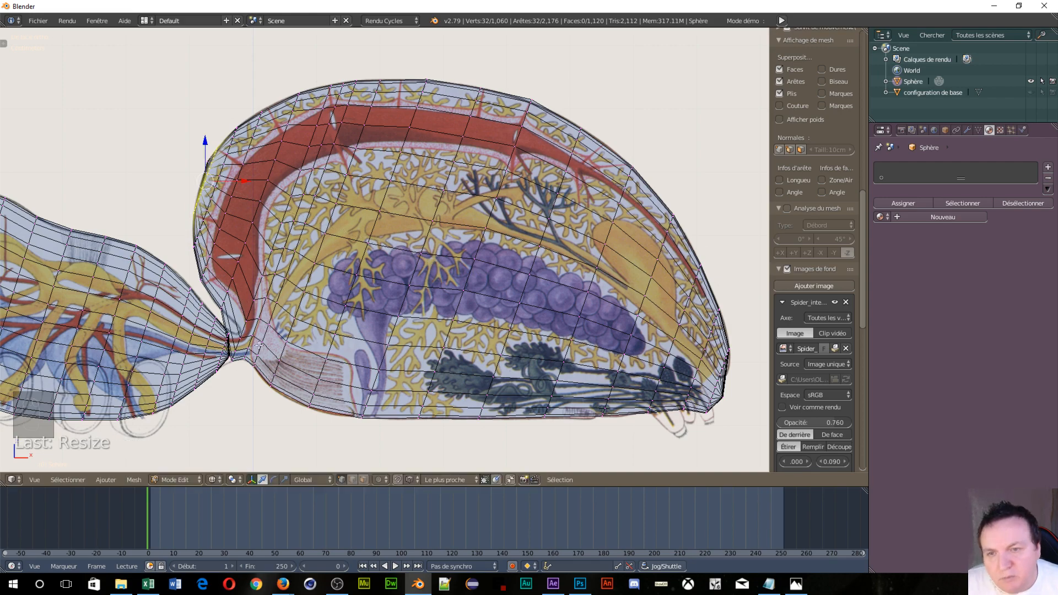
pyautogui.scroll(3, 234, 381)
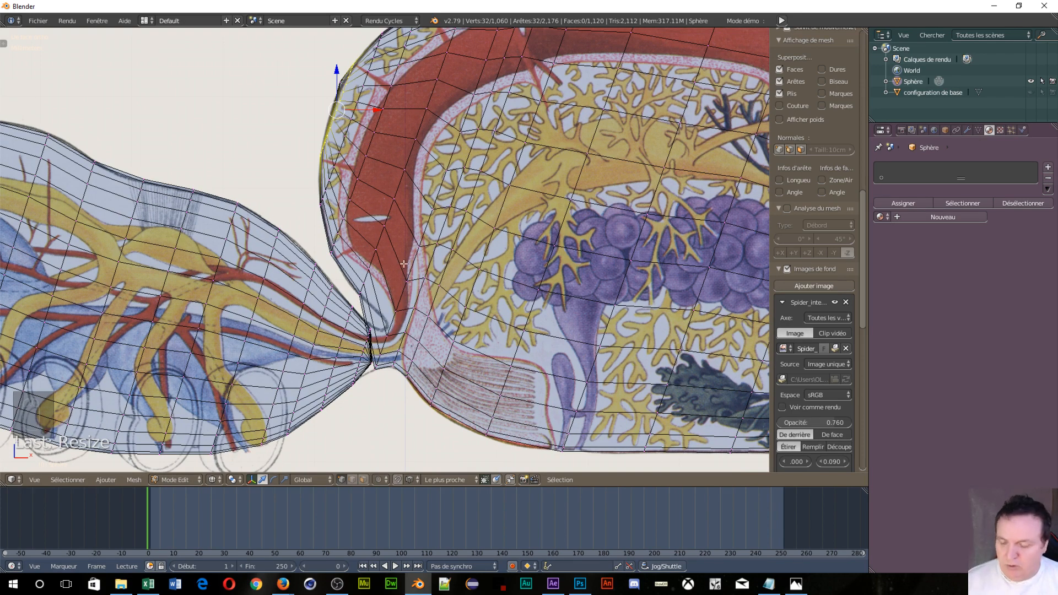
# Step: Add a centred loop cut across the front of the abdomen behind the last fitted loop, and scale it down toward the drawing's outline
pyautogui.hotkey('ctrl', 'r')
pyautogui.click(387, 289)
pyautogui.rightClick(387, 288)
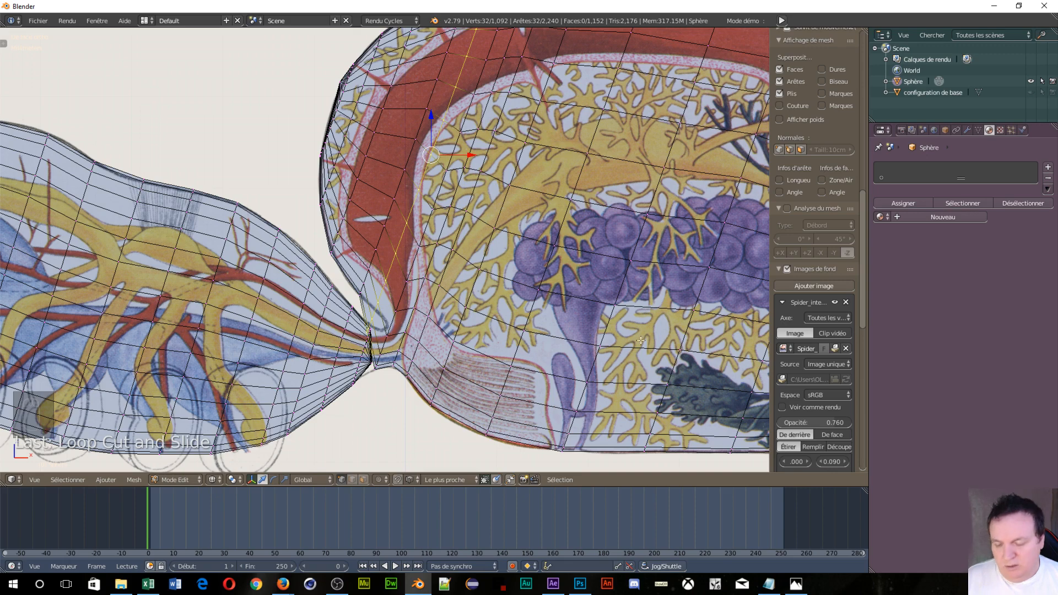
pyautogui.press('s')
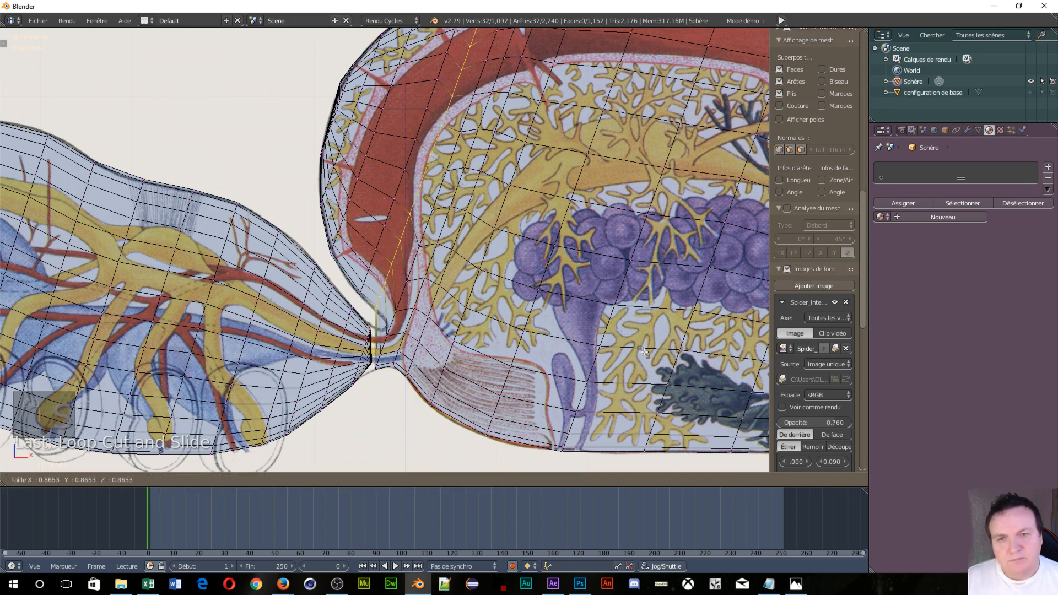
pyautogui.click(642, 331)
pyautogui.scroll(-2, 640, 283)
pyautogui.scroll(1, 640, 283)
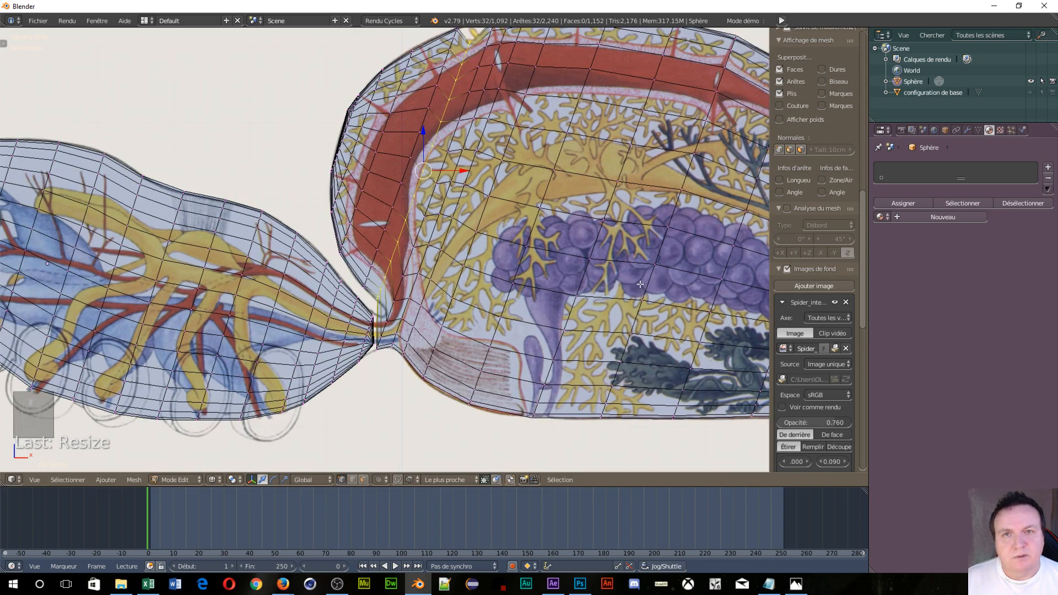
# Step: Refine the new loop's fit: raise it slightly, move it back down about 0.43 mm along Z, and scale it to about 1.075
pyautogui.press('g')
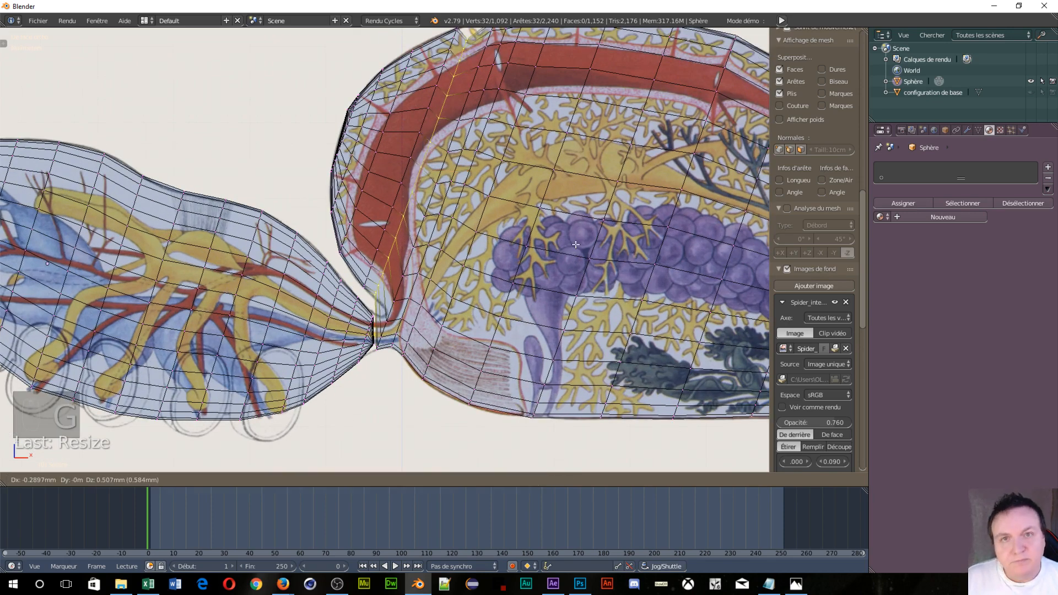
pyautogui.click(582, 236)
pyautogui.keyDown('shift'); pyautogui.moveTo(581, 235); pyautogui.dragTo(551, 296, button='middle'); pyautogui.keyUp('shift')
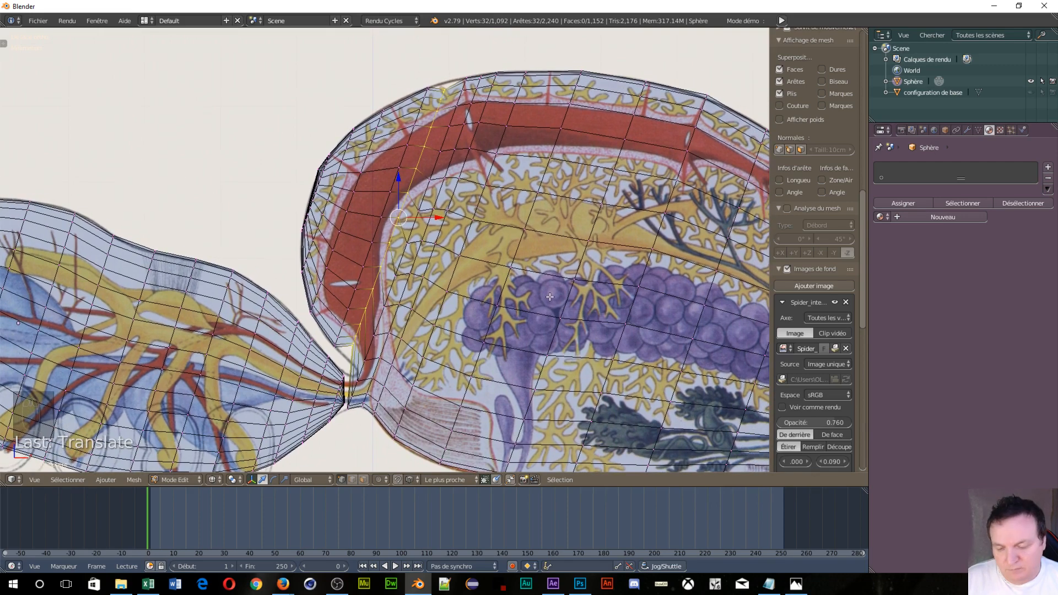
pyautogui.press('g')
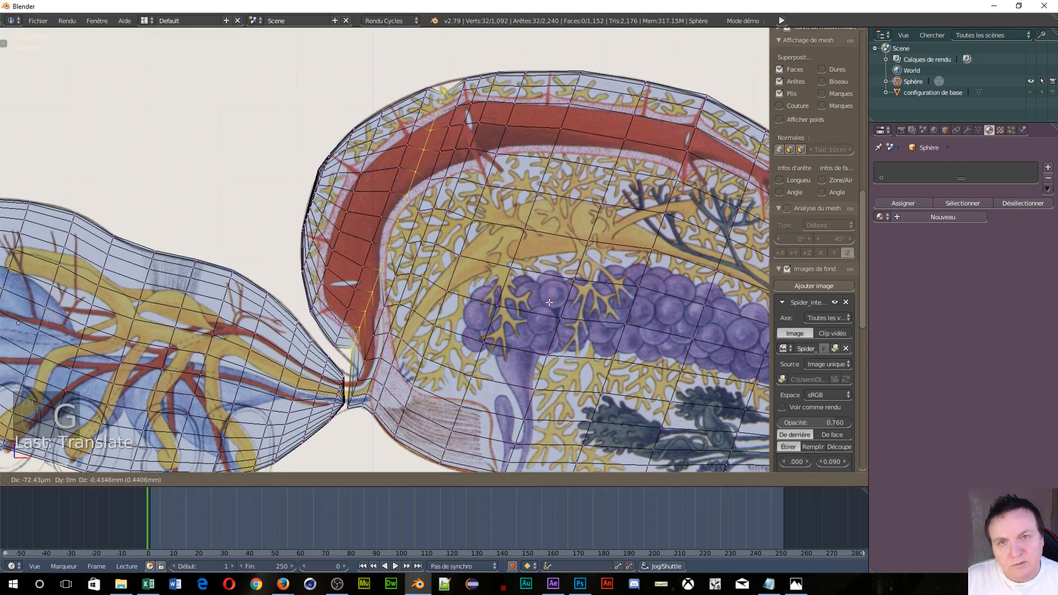
pyautogui.click(549, 302)
pyautogui.press('s')
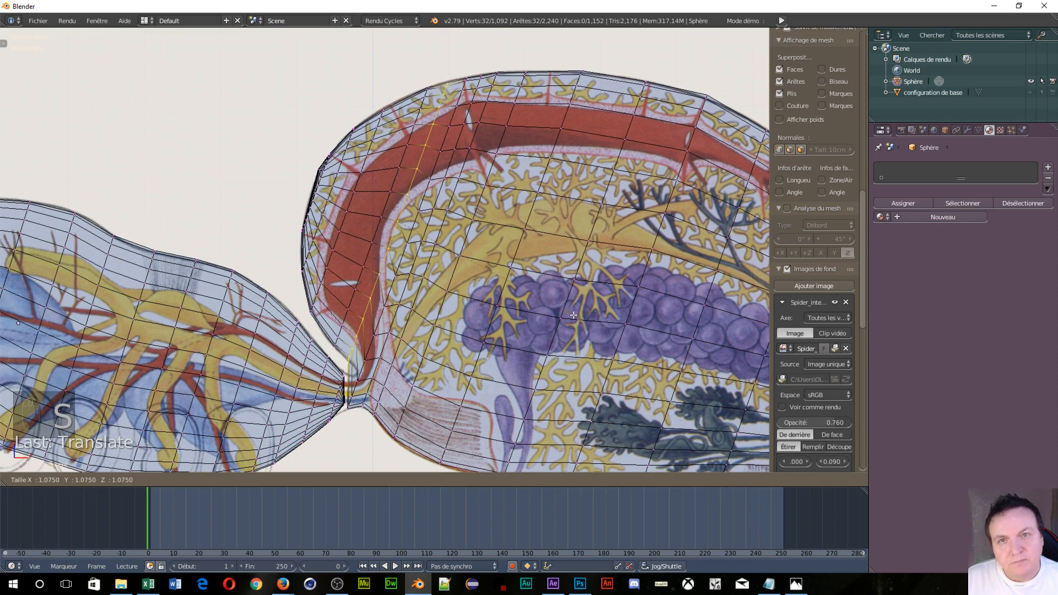
pyautogui.click(573, 315)
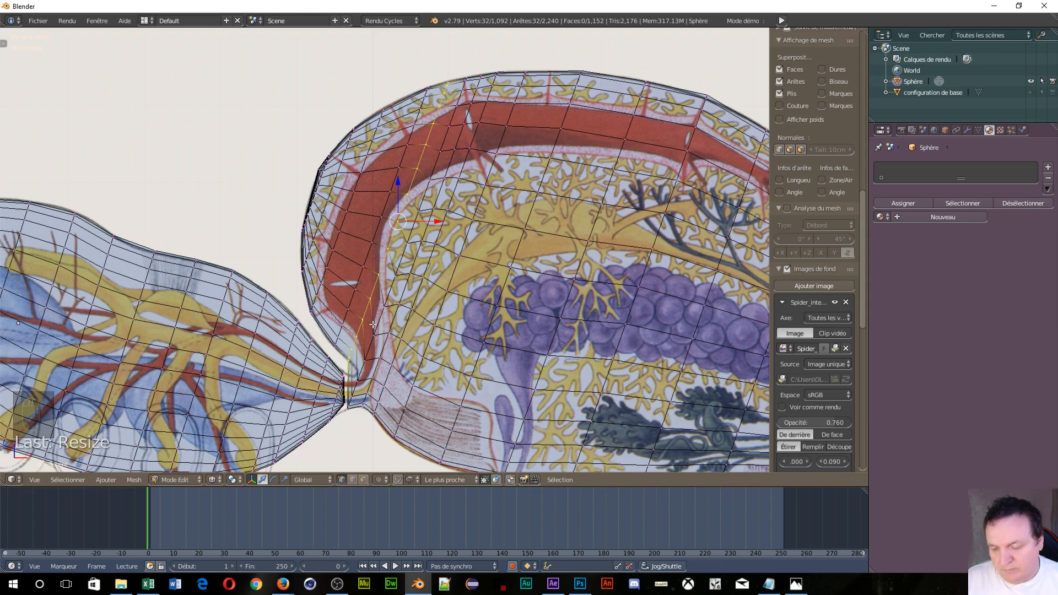
# Step: Insert another loop cut just behind the previous one, sliding it to a factor of about 0.48
pyautogui.hotkey('ctrl', 'r')
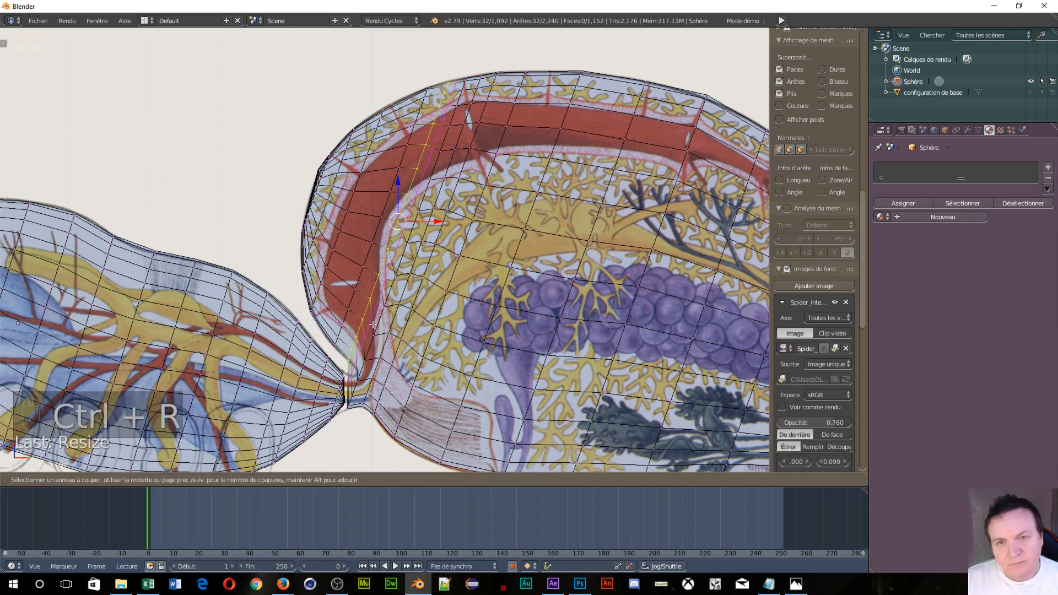
pyautogui.click(373, 325)
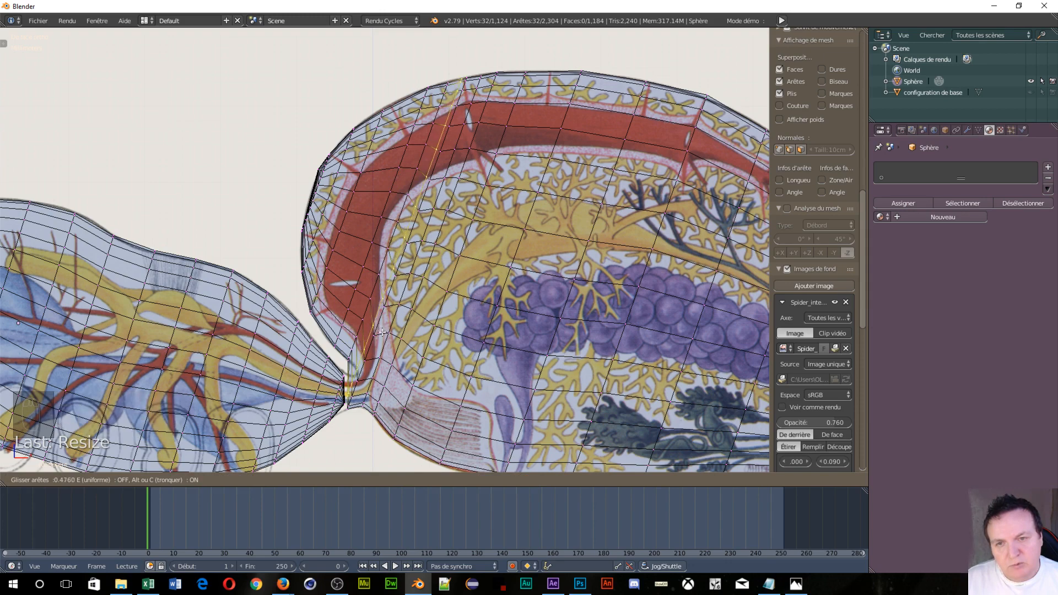
pyautogui.click(386, 330)
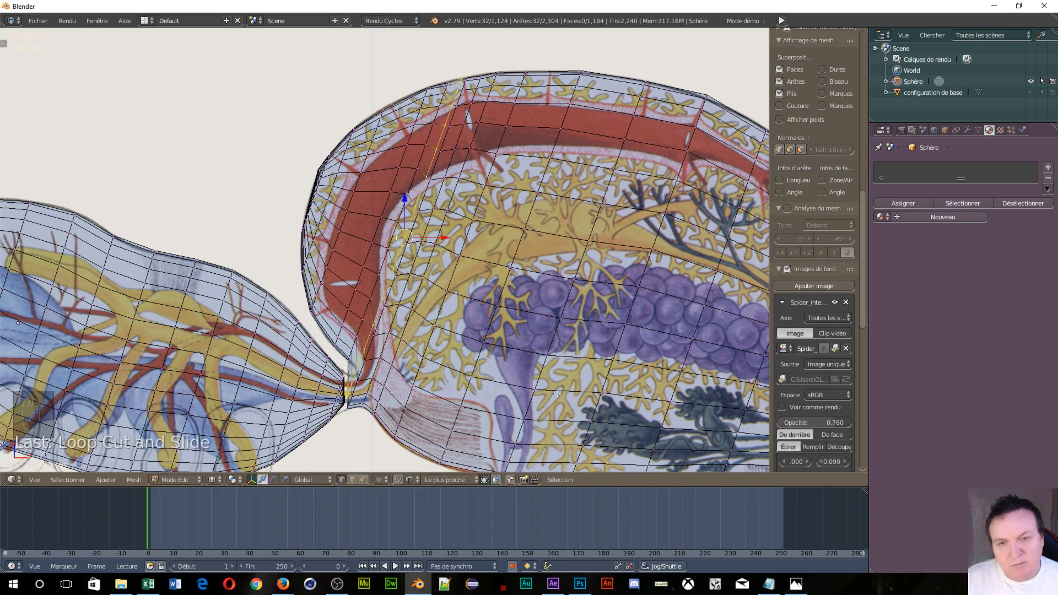
# Step: Fit this loop to the drawing: scale to about 0.89, move about 0.5 mm along X and 2 mm along Z, and readjust its scale slightly
pyautogui.press('s')
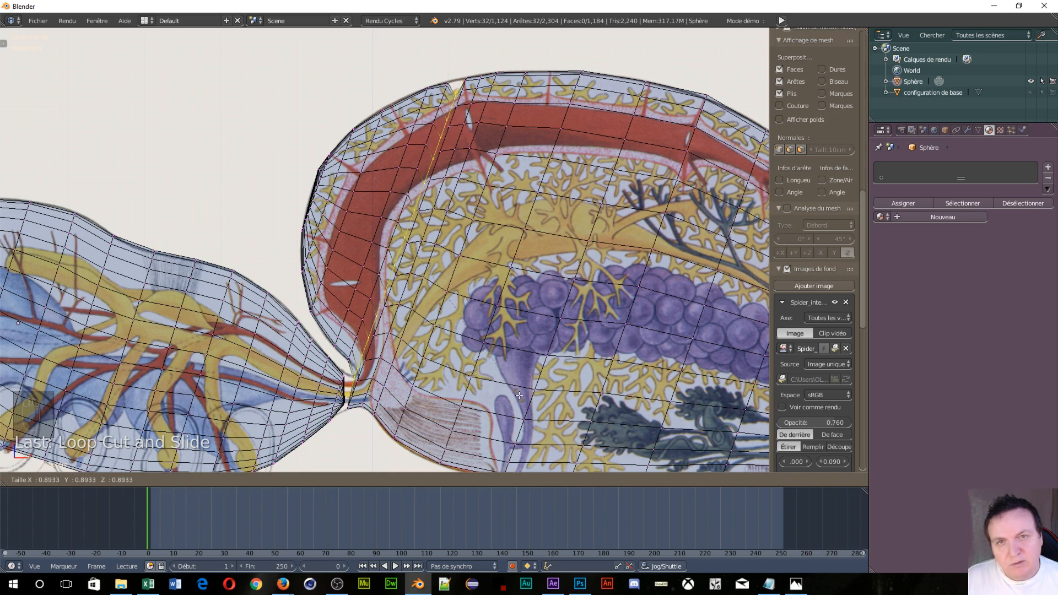
pyautogui.click(519, 396)
pyautogui.press('g')
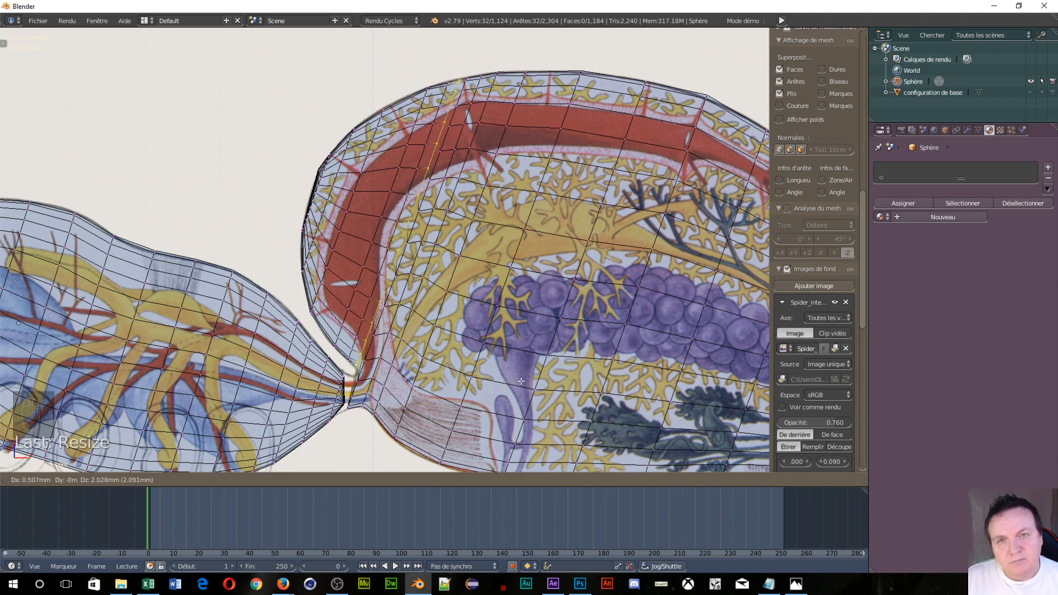
pyautogui.click(522, 381)
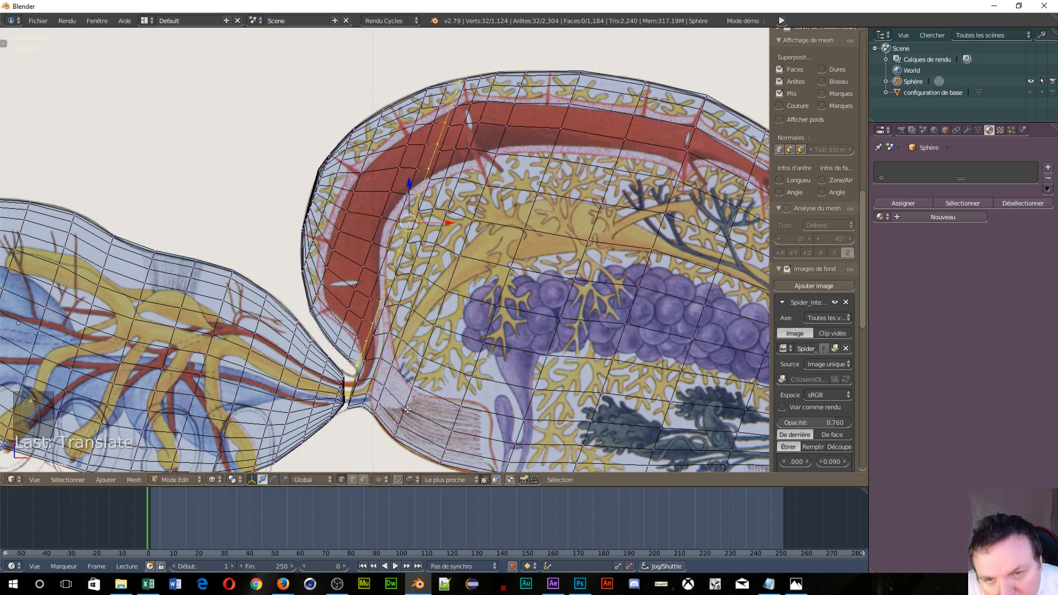
pyautogui.press('s')
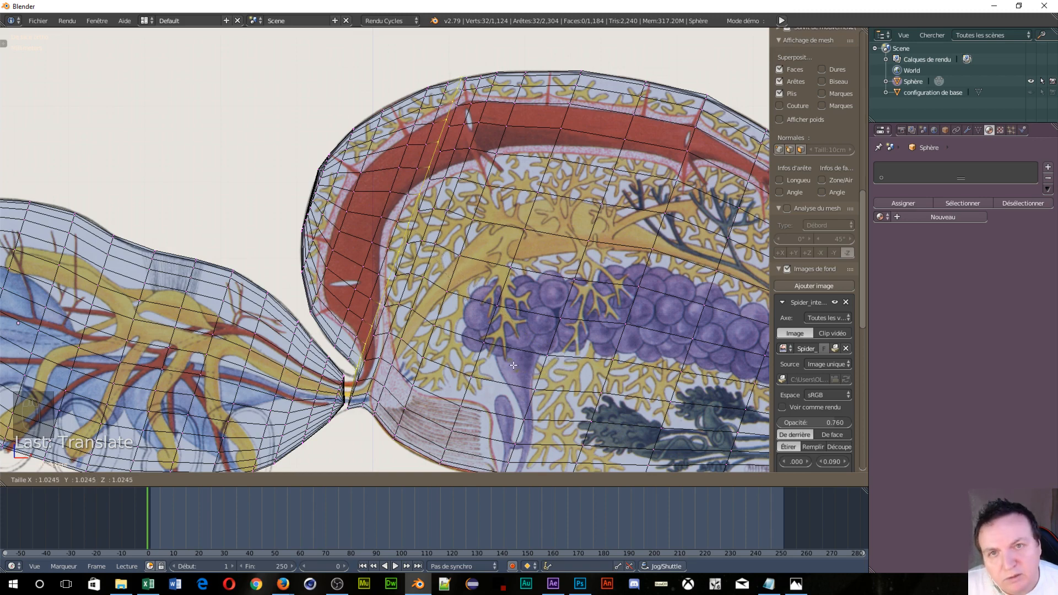
pyautogui.click(495, 361)
# Step: Examine the whole body and the junction at the waist from oblique angles, and return to the front view
pyautogui.scroll(-3, 496, 355)
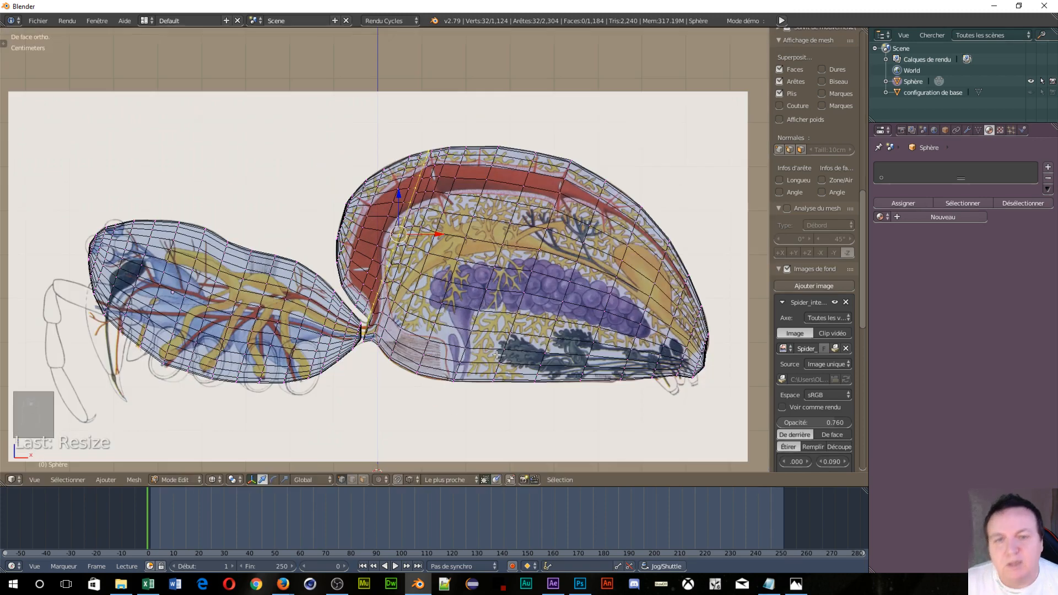
pyautogui.moveTo(496, 354); pyautogui.dragTo(377, 380, button='middle')
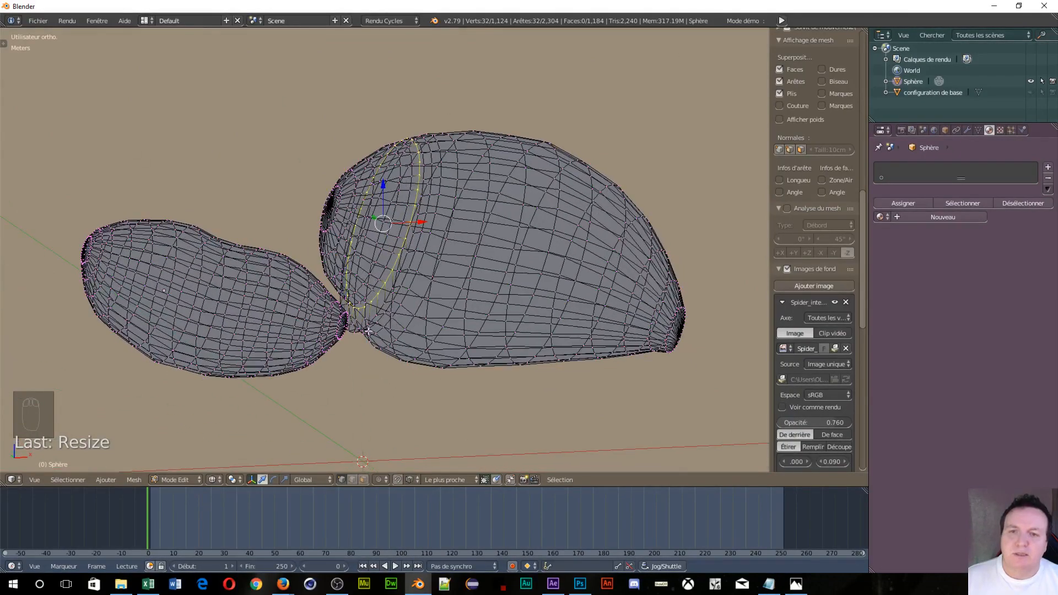
pyautogui.moveTo(393, 321); pyautogui.dragTo(372, 326, button='middle')
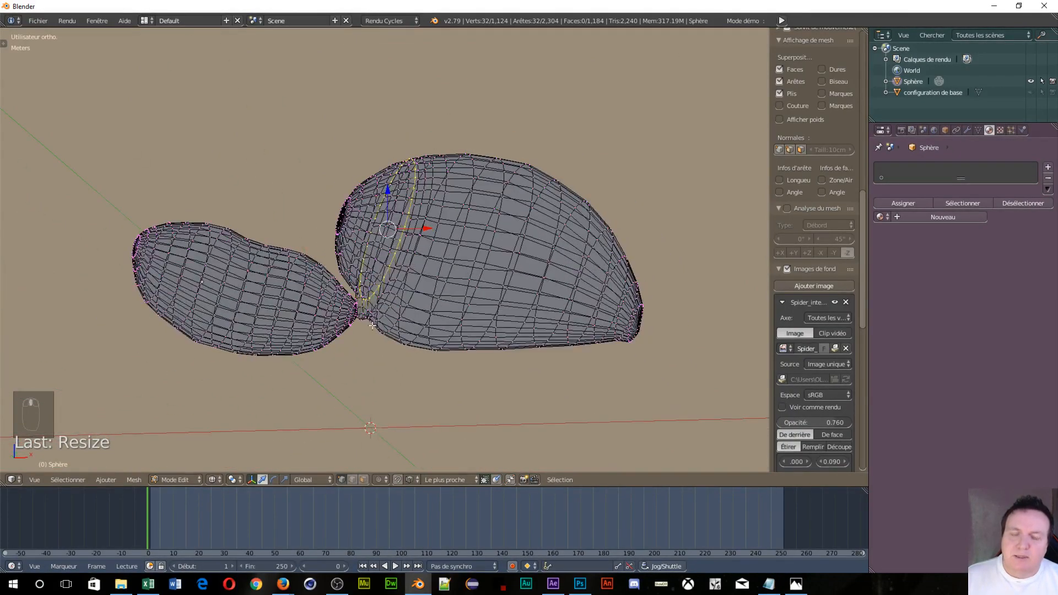
pyautogui.press('KP_1')
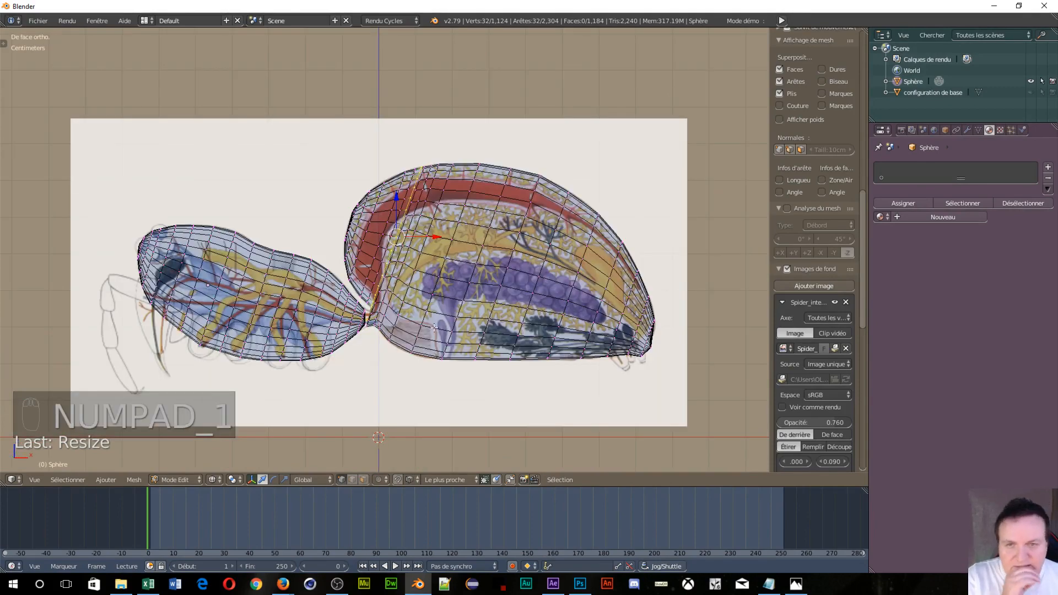
pyautogui.scroll(3, 380, 348)
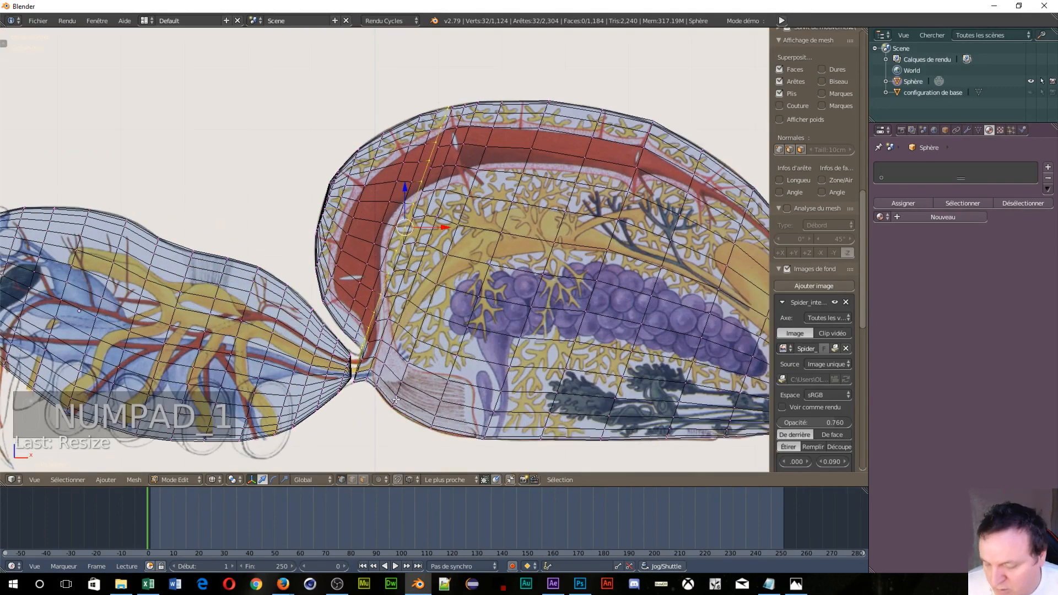
pyautogui.scroll(3, 396, 399)
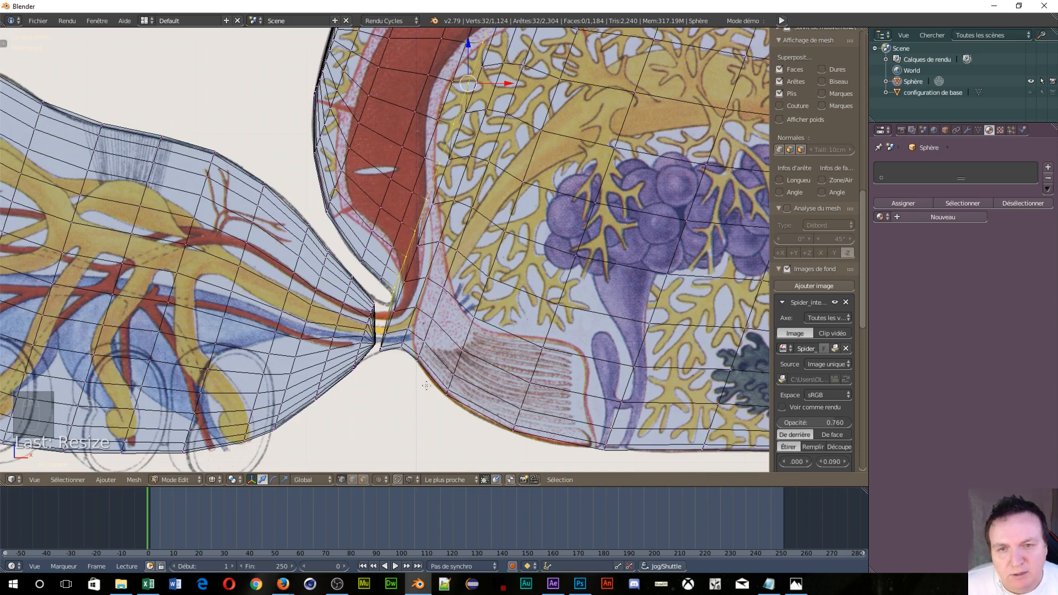
pyautogui.moveTo(417, 349); pyautogui.dragTo(484, 160, button='middle')
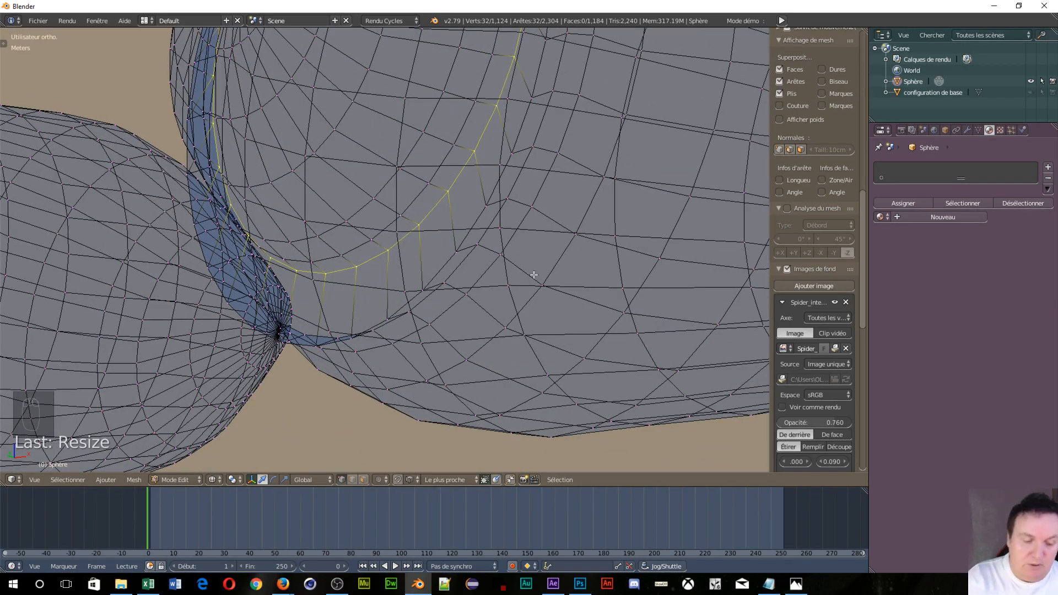
pyautogui.press('KP_1')
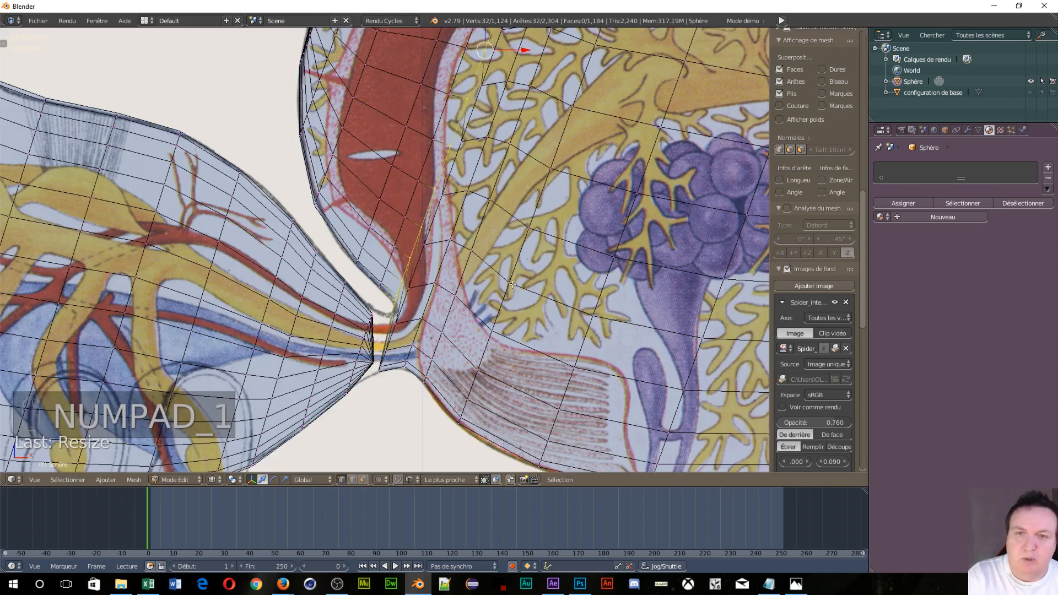
# Step: Select the next loop behind, scale it down to about 0.92, and move it about 1.5 mm along X and 2.3 mm along Z
pyautogui.keyDown('alt'); pyautogui.rightClick(406, 304); pyautogui.keyUp('alt')
pyautogui.scroll(-3, 445, 279)
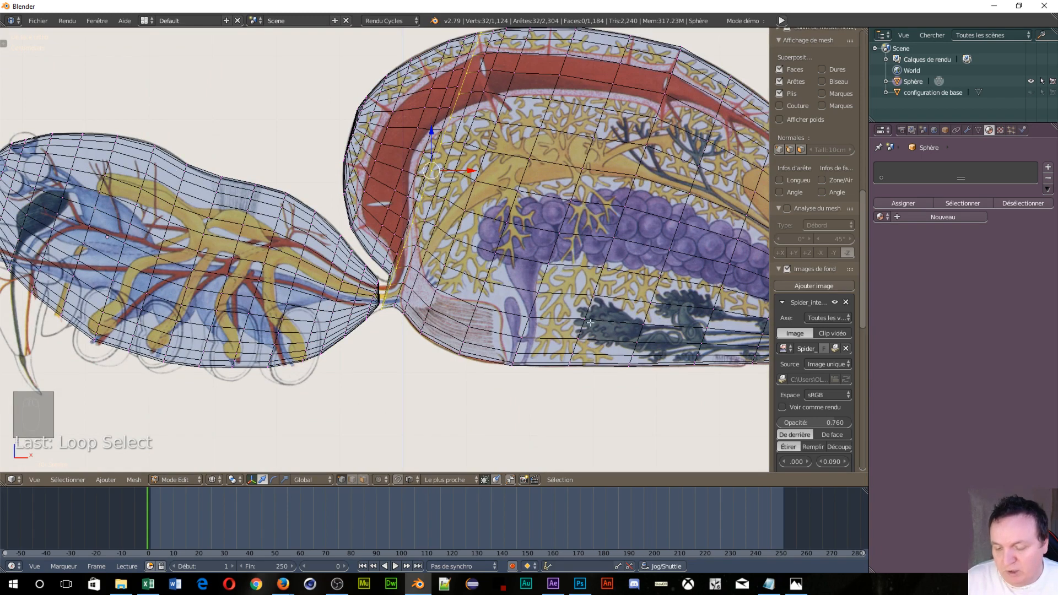
pyautogui.press('s')
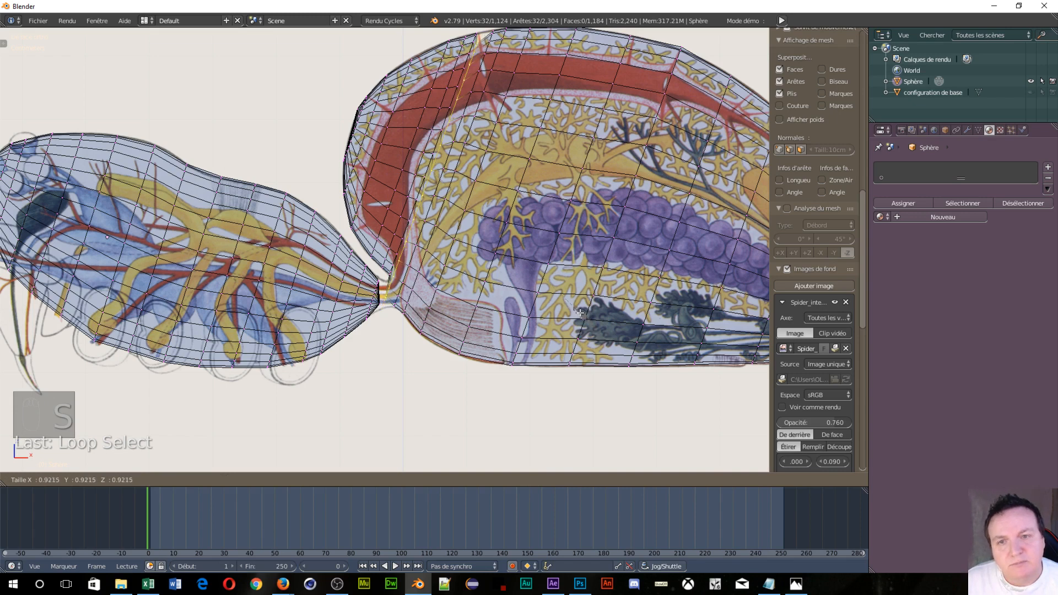
pyautogui.click(575, 308)
pyautogui.press('g')
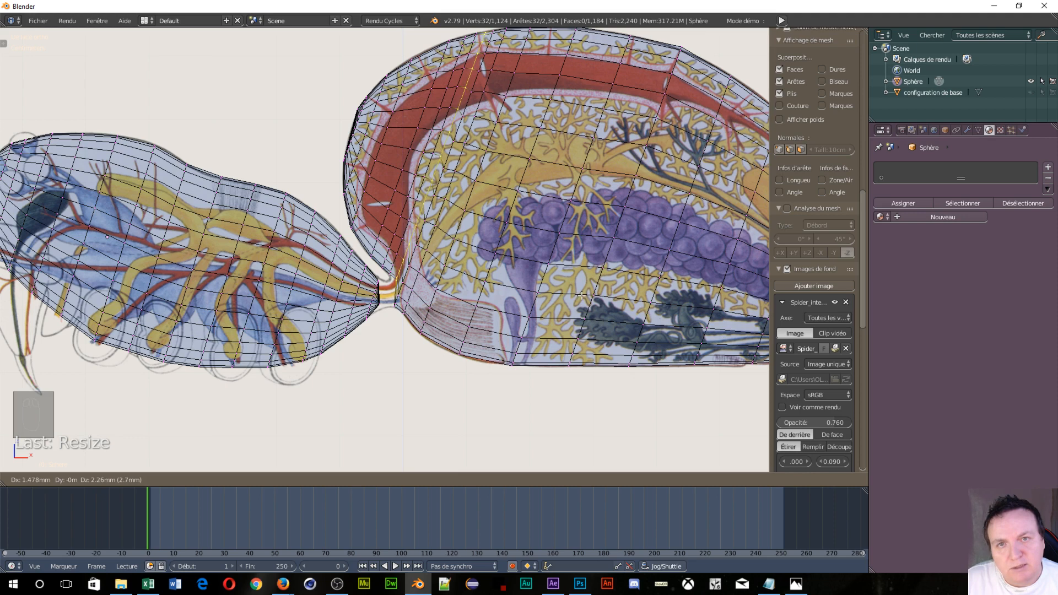
pyautogui.click(581, 296)
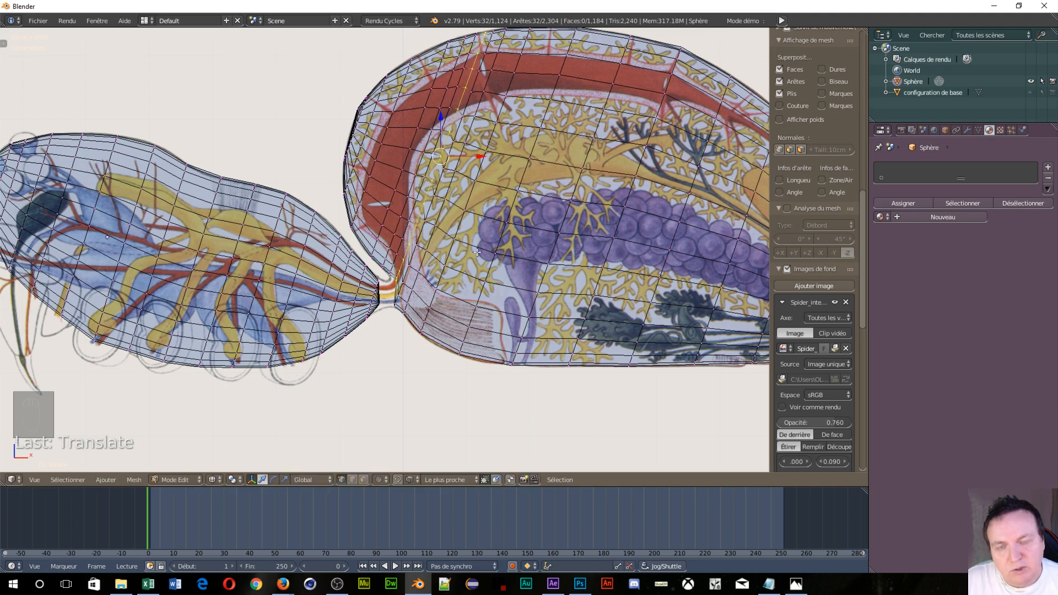
# Step: Enlarge the same loop to about 1.04 and lower it about 0.43 mm along Z to meet the outline
pyautogui.press('s')
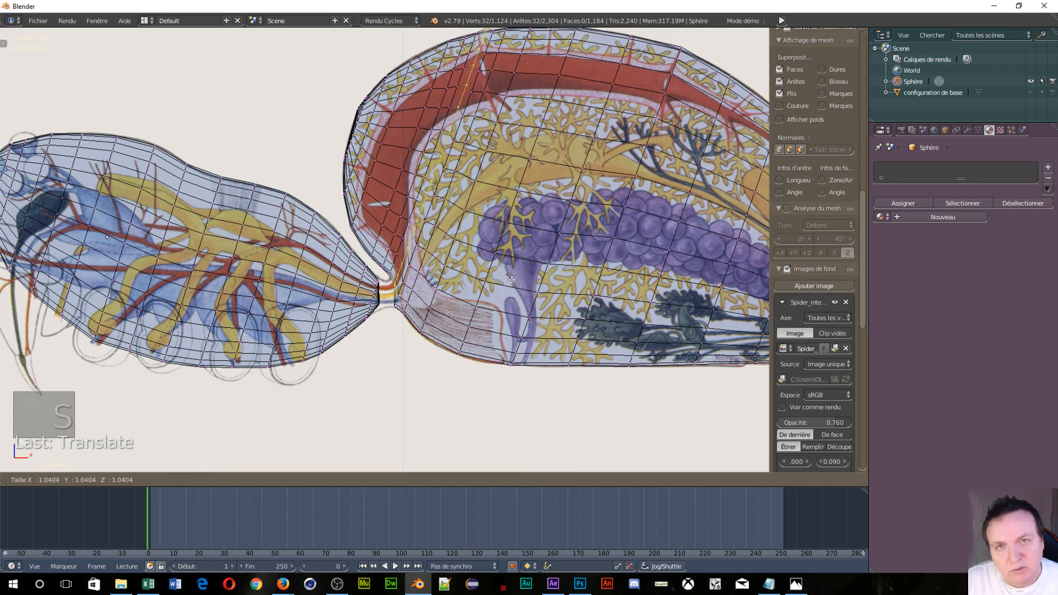
pyautogui.click(504, 280)
pyautogui.press('g')
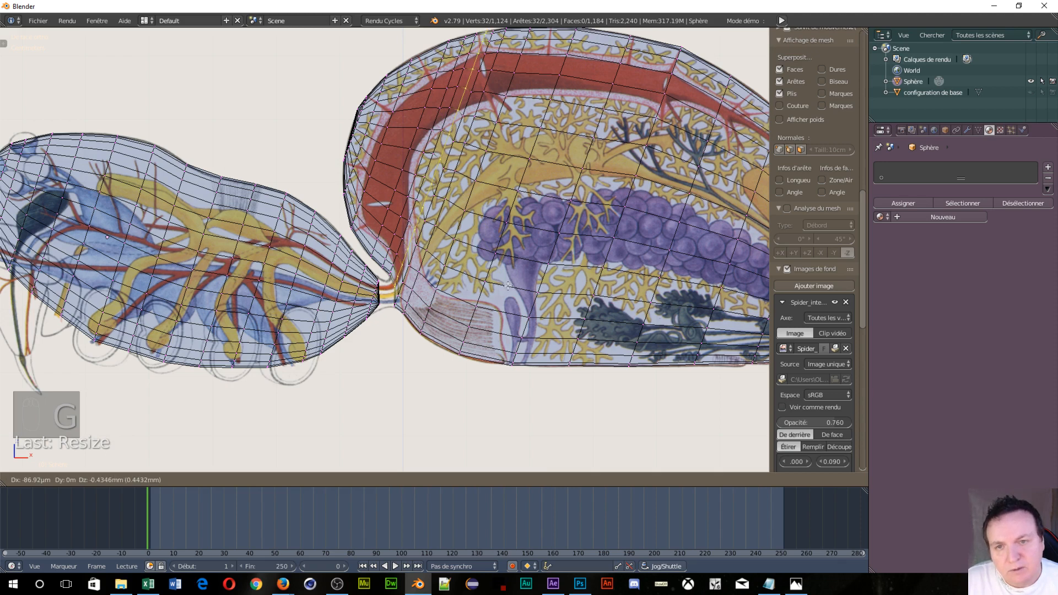
pyautogui.click(508, 285)
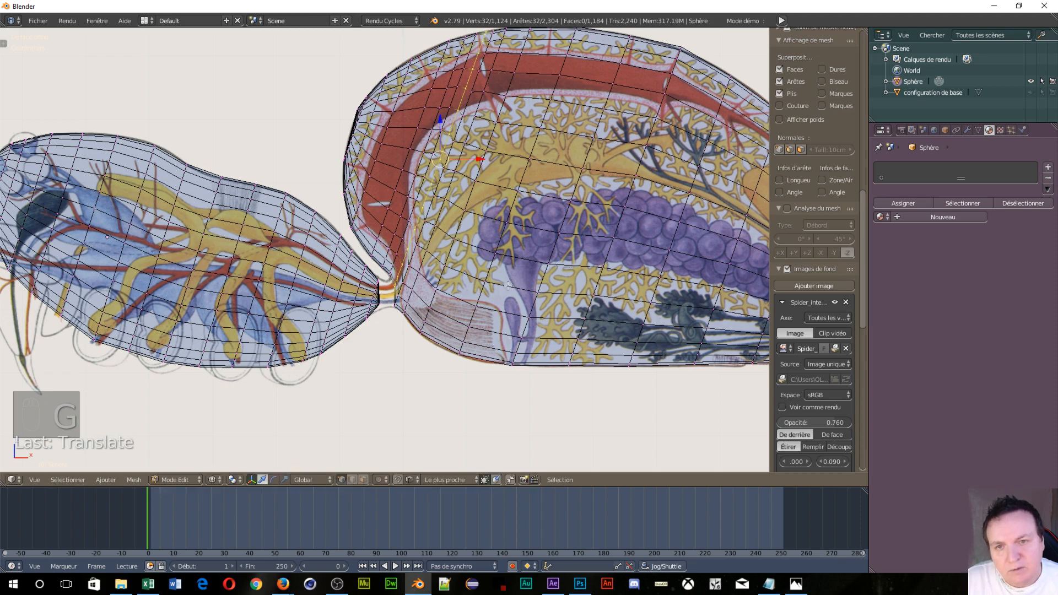
# Step: Select the following loop behind it, scale it to about 0.98, and nudge it slightly upward and backward to fit the outline
pyautogui.keyDown('alt'); pyautogui.rightClick(405, 275); pyautogui.keyUp('alt')
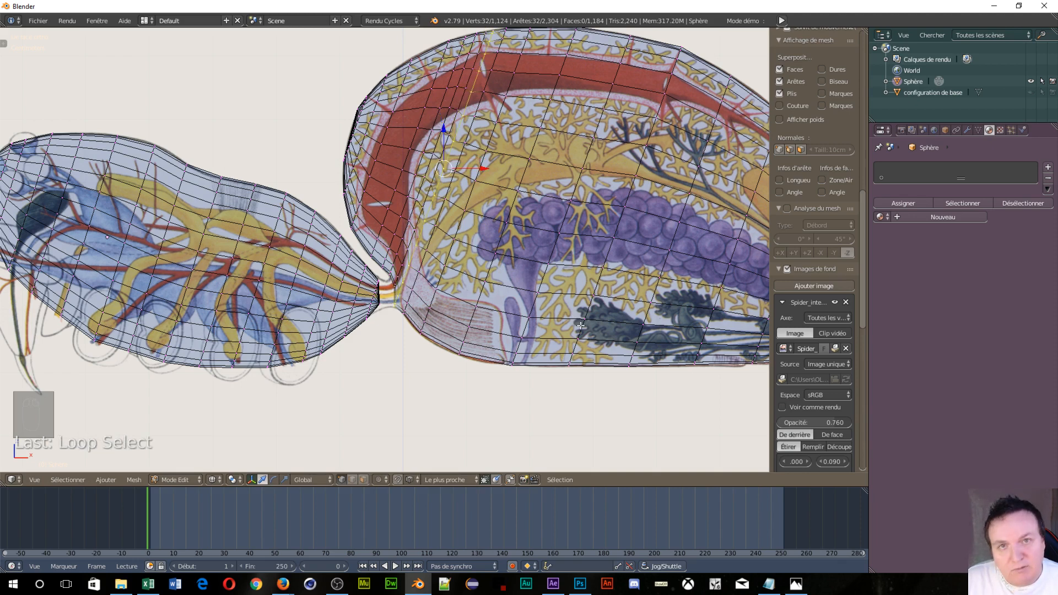
pyautogui.press('s')
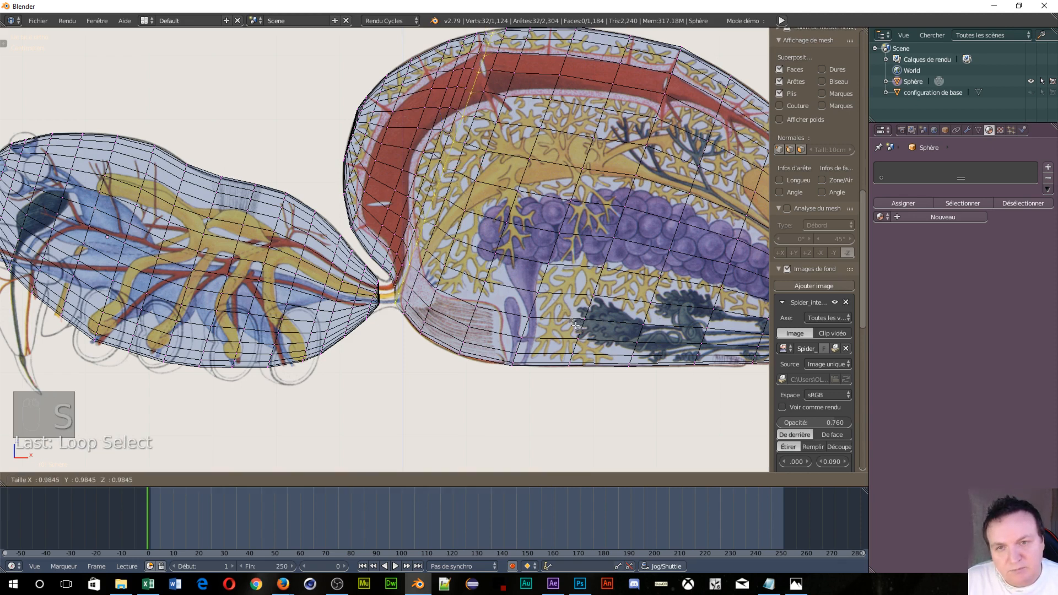
pyautogui.click(575, 325)
pyautogui.press('g')
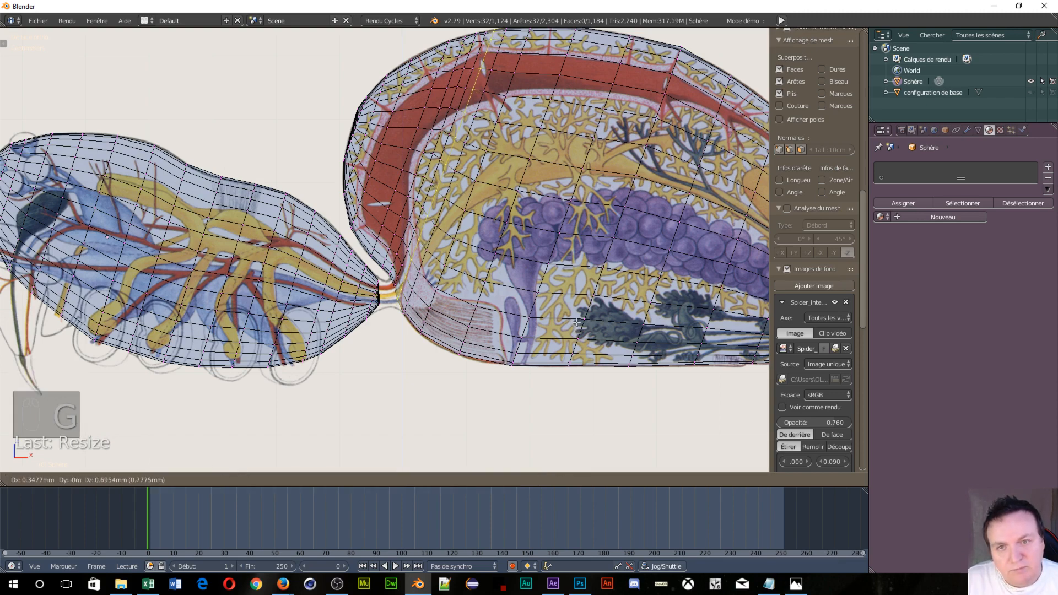
pyautogui.click(576, 324)
# Step: Inspect the area between the abdomen's front and the end of the front body at the waist up close from several angles
pyautogui.moveTo(575, 324); pyautogui.dragTo(423, 371, button='middle')
pyautogui.scroll(-4, 413, 366)
pyautogui.scroll(8, 187, 338)
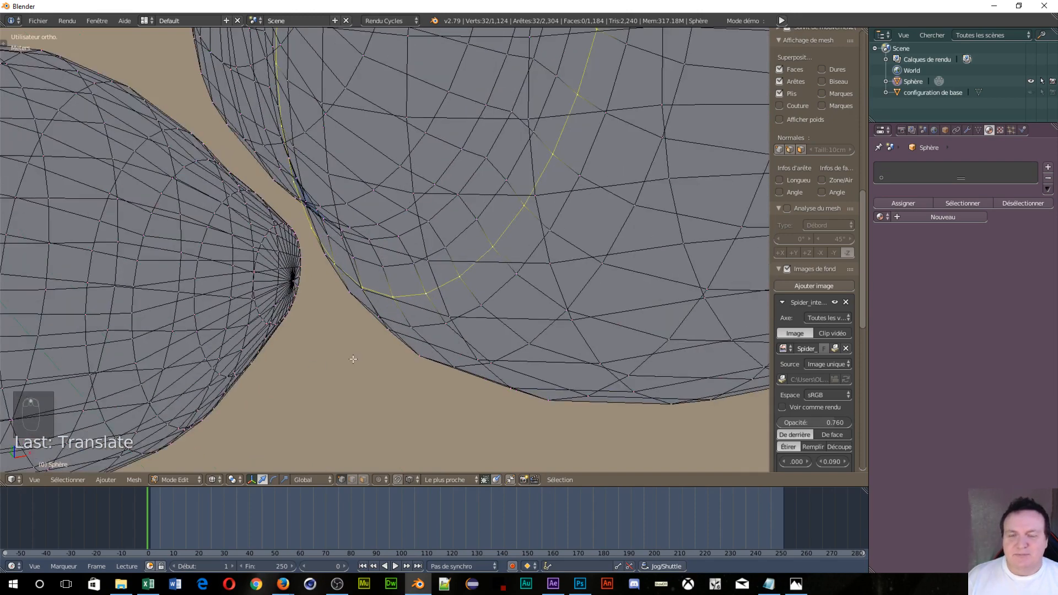
pyautogui.moveTo(353, 358); pyautogui.dragTo(292, 370, button='middle')
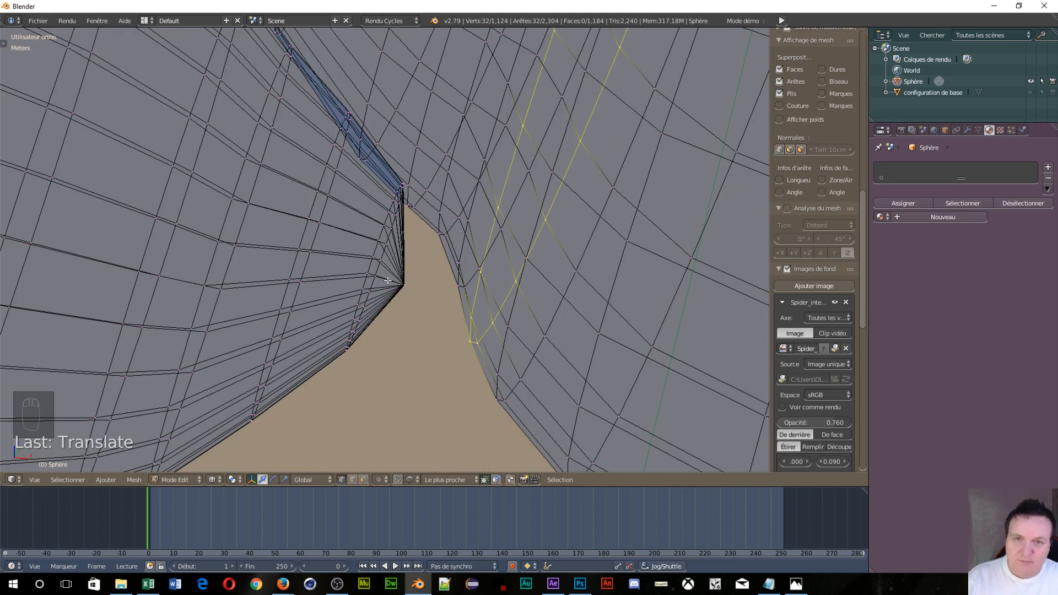
# Step: Delete the pole vertex closing the tip of the front body at the waist, using the Vertices delete option
pyautogui.hotkey('ctrl', 'r')
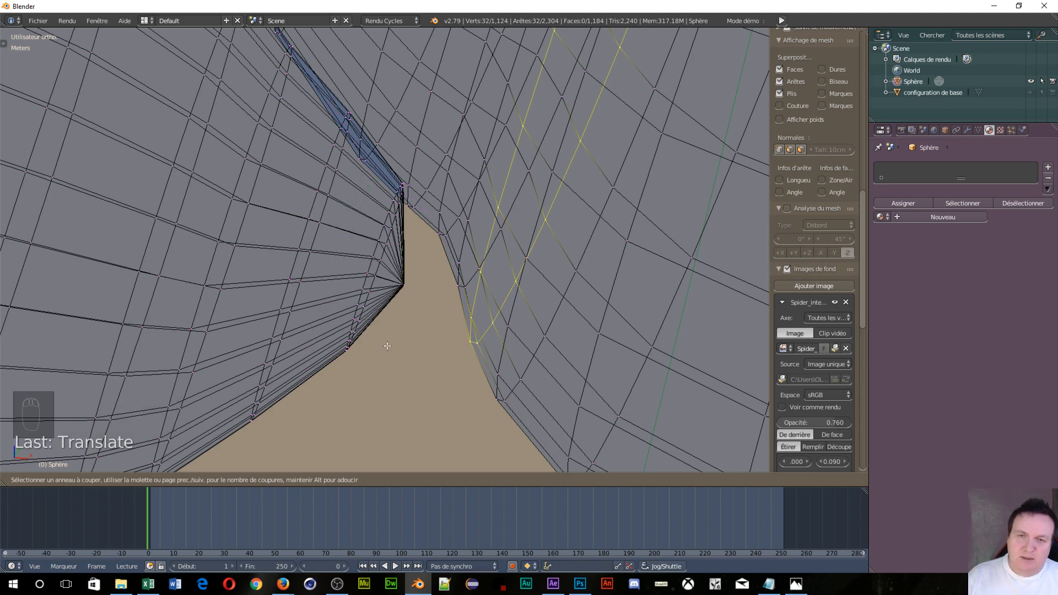
pyautogui.rightClick(406, 287)
pyautogui.rightClick(405, 286)
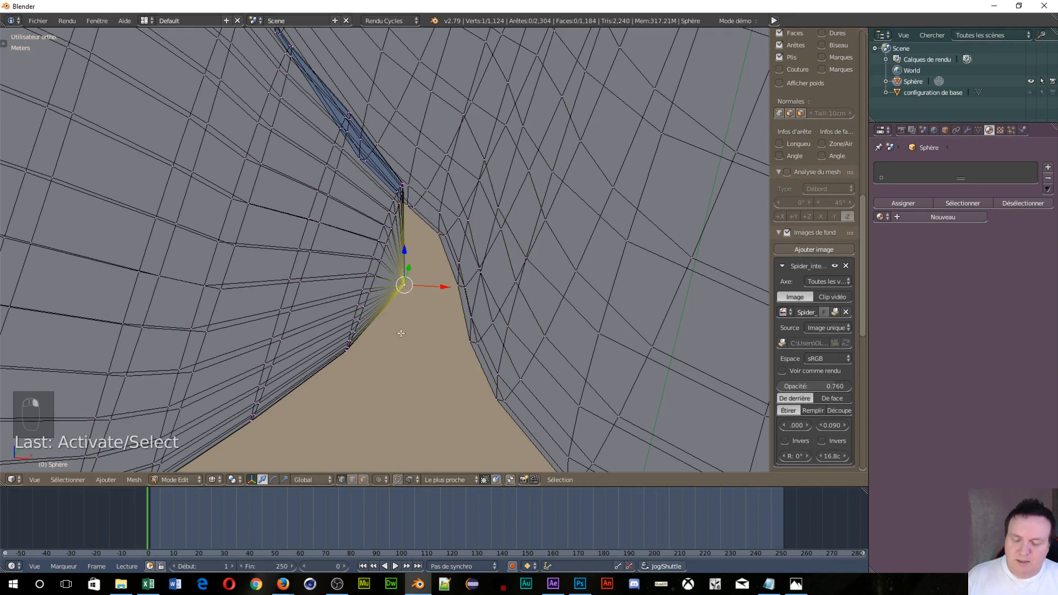
pyautogui.press('x')
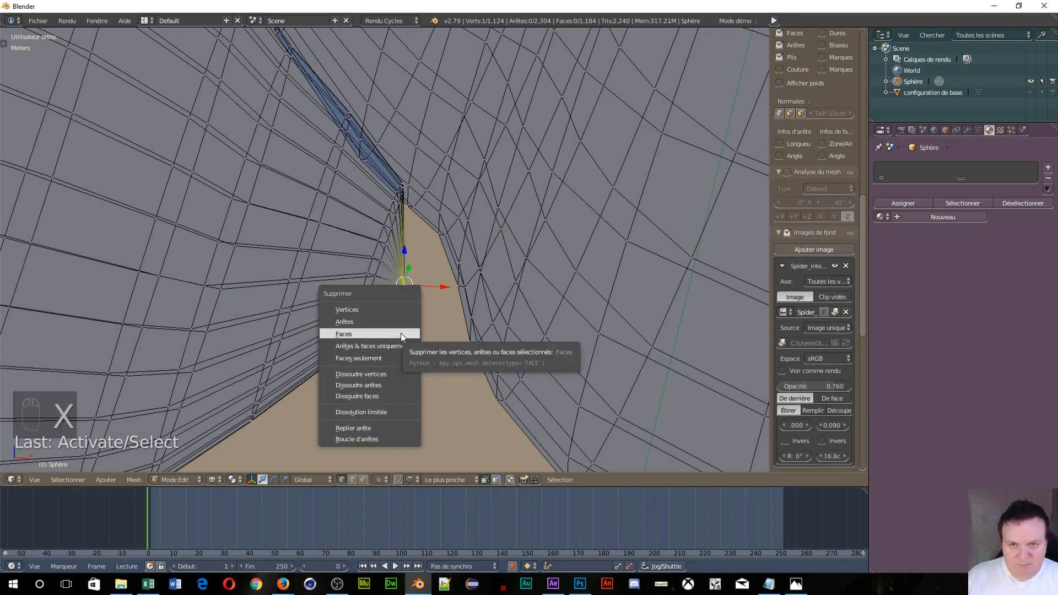
pyautogui.click(374, 309)
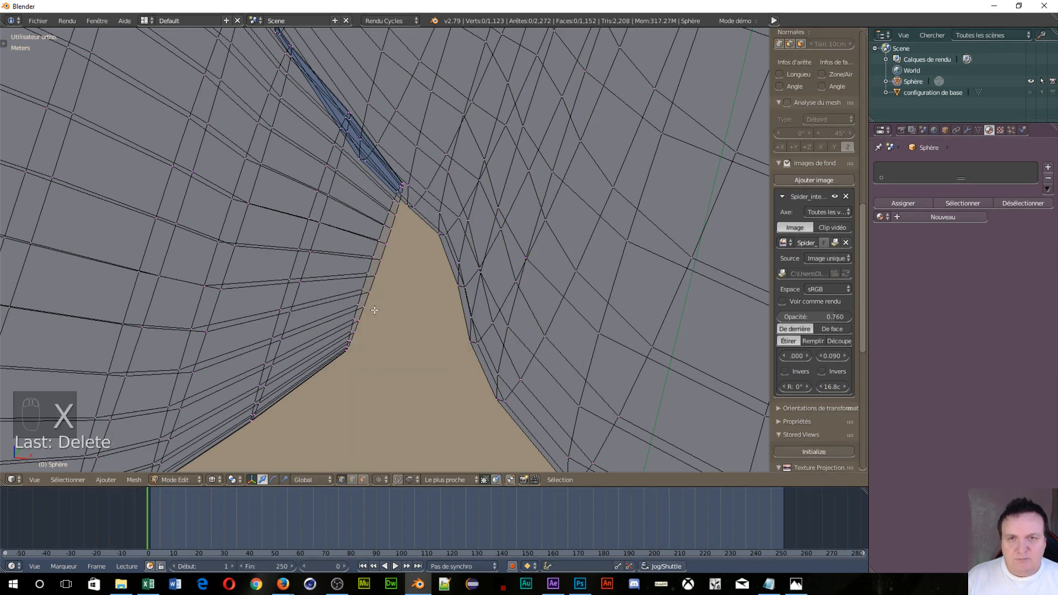
# Step: Select the open edge loop around the front body's tip and extrude it about 1.6 mm along X in front view
pyautogui.keyDown('alt'); pyautogui.rightClick(366, 281); pyautogui.keyUp('alt')
pyautogui.scroll(-3, 372, 286)
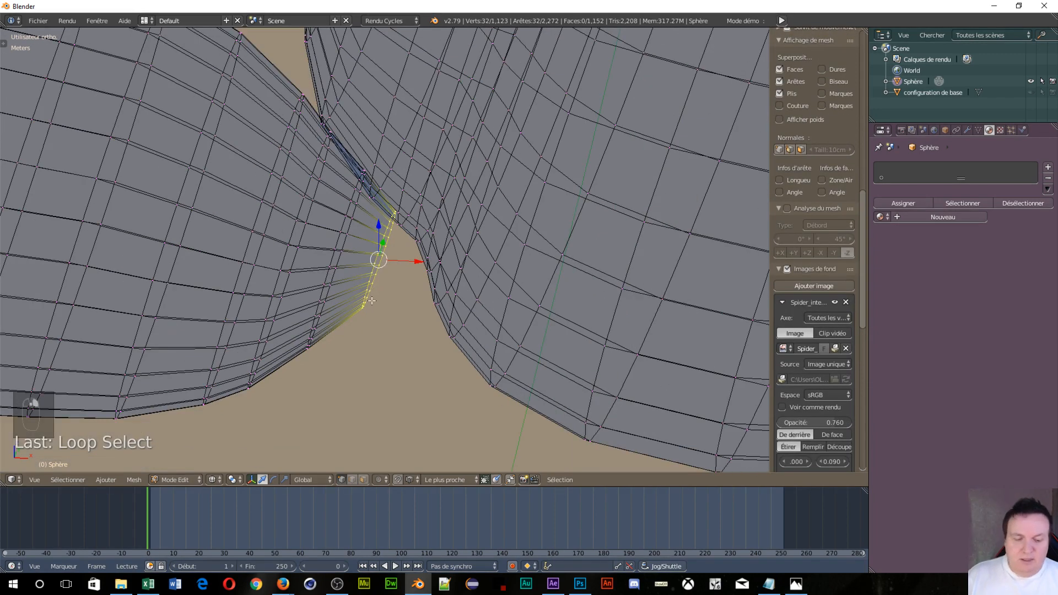
pyautogui.press('KP_1')
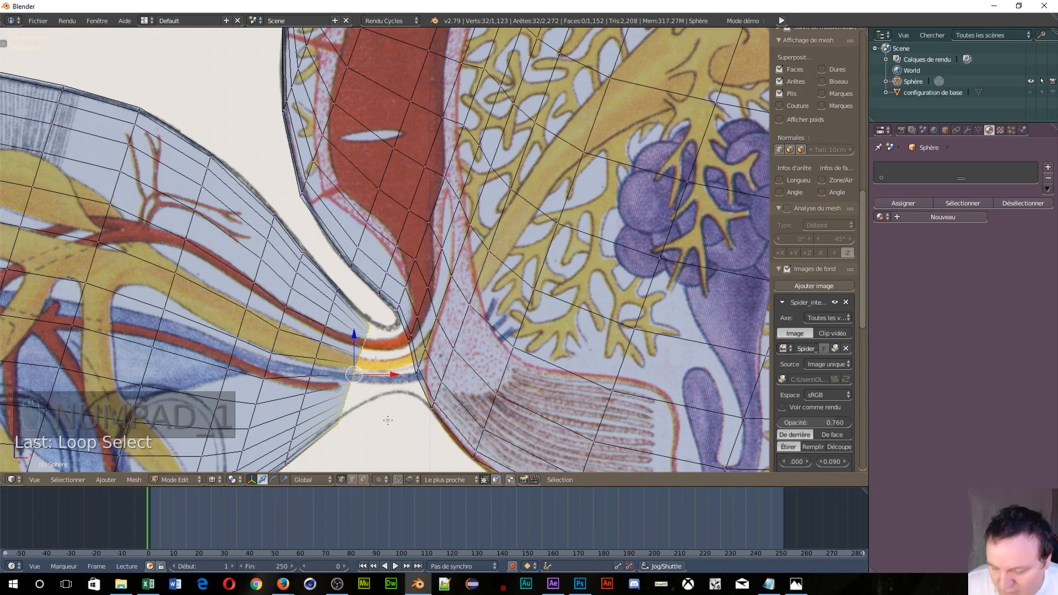
pyautogui.press('e')
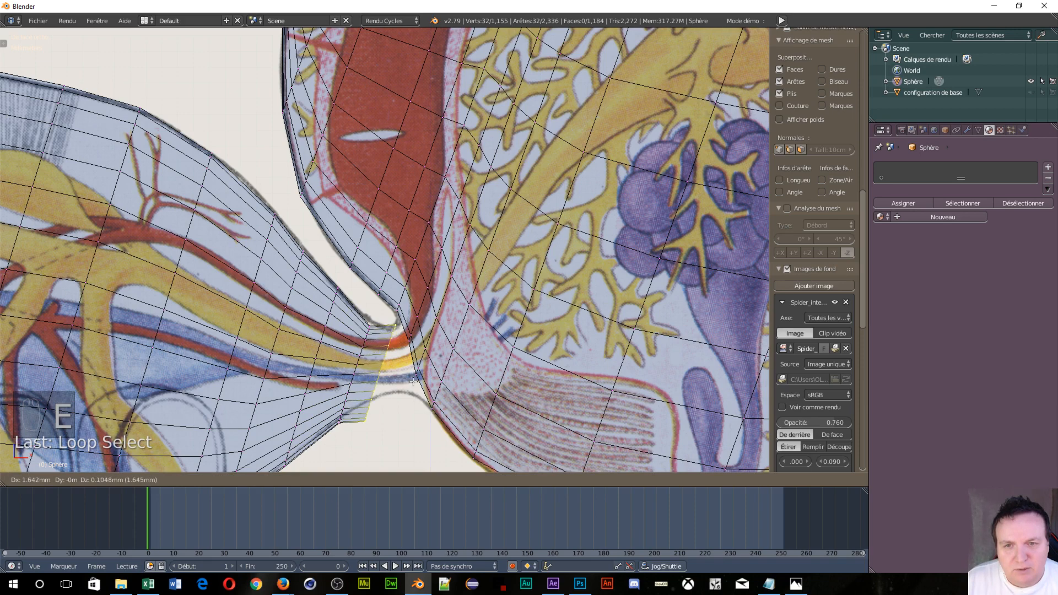
pyautogui.click(413, 382)
# Step: Rotate the extruded end loop upright and flatten it by scaling it to 0 along X
pyautogui.press('r')
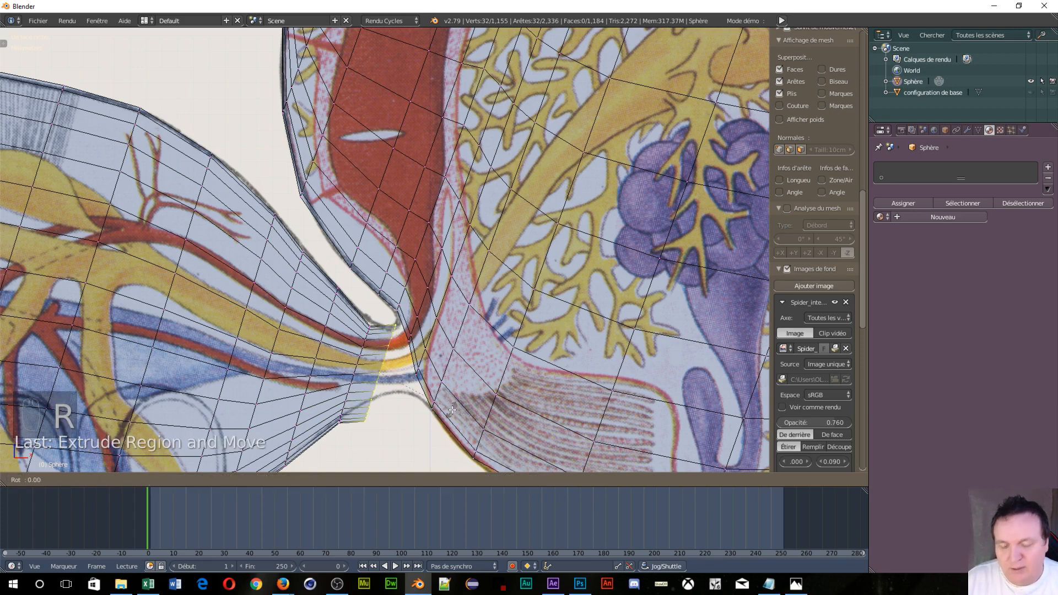
pyautogui.click(441, 382)
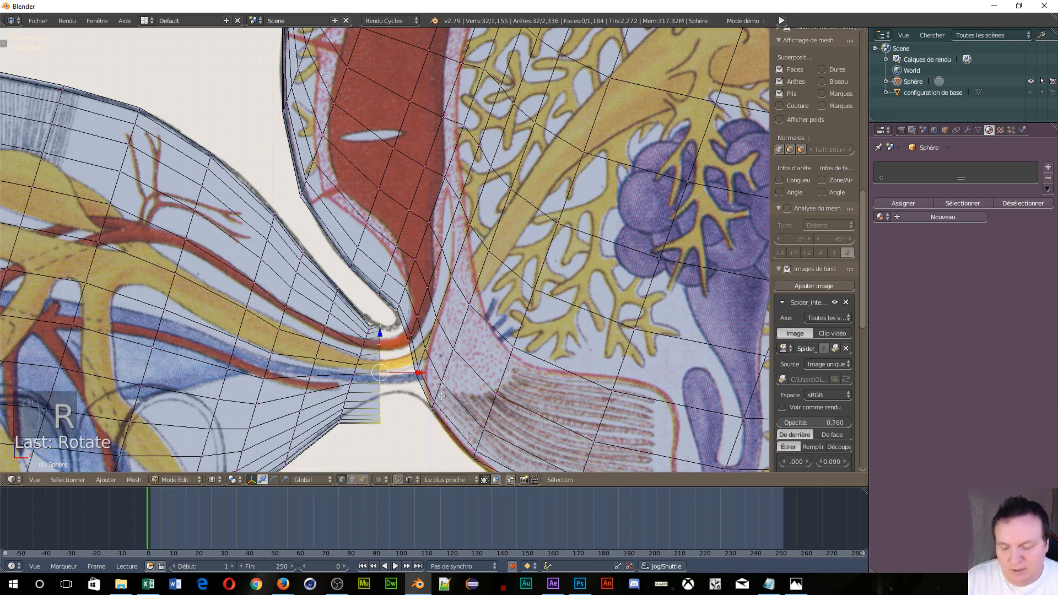
pyautogui.press('s')
pyautogui.press('x')
pyautogui.press('0')
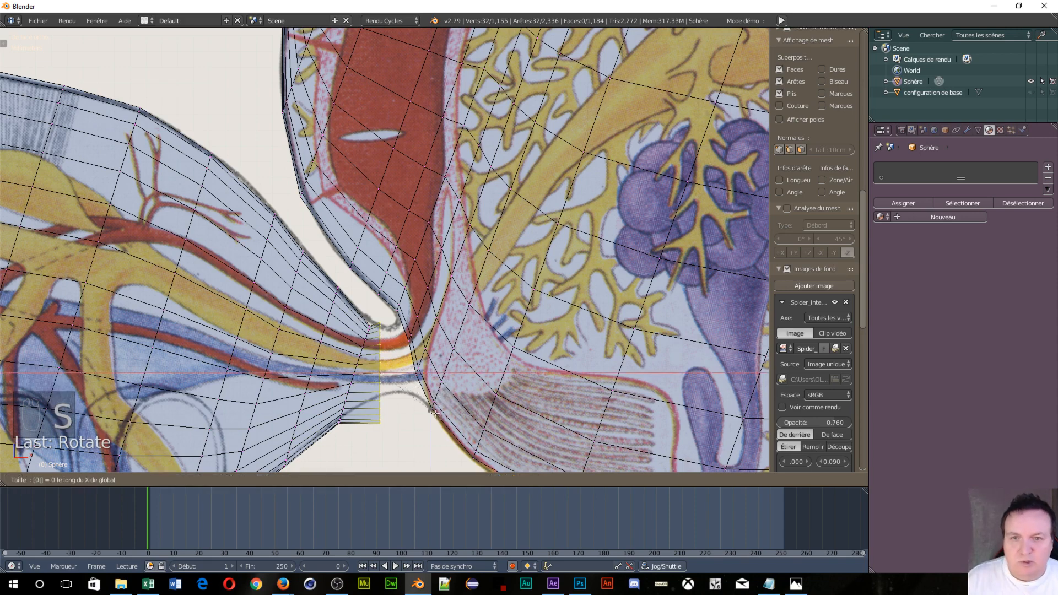
pyautogui.click(434, 413)
# Step: Select the loop just behind the extruded end and move it about 0.19 mm along X and 0.27 mm along Z
pyautogui.scroll(3, 312, 406)
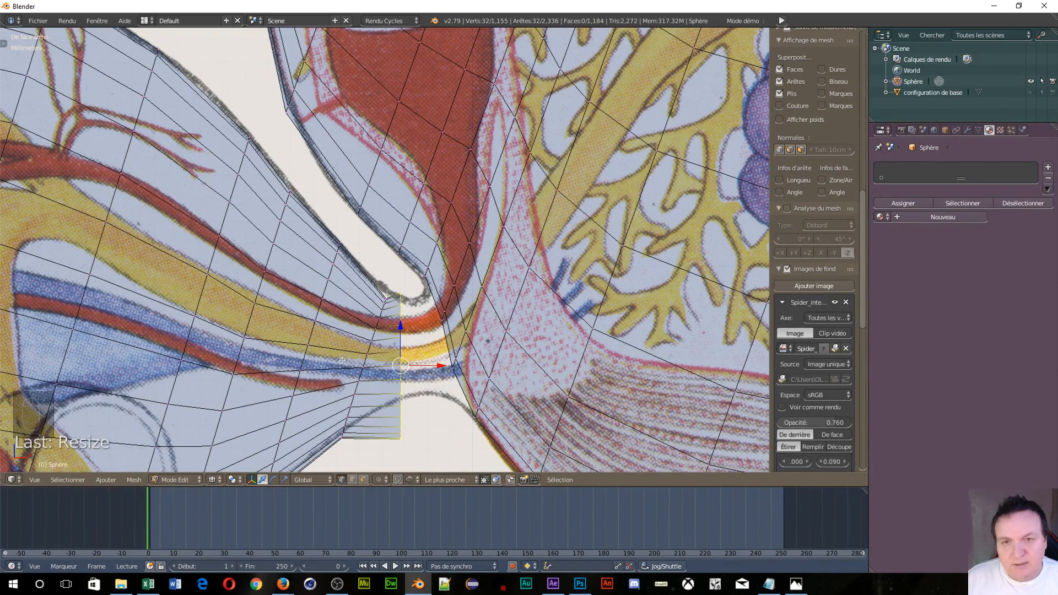
pyautogui.keyDown('alt'); pyautogui.rightClick(369, 351); pyautogui.keyUp('alt')
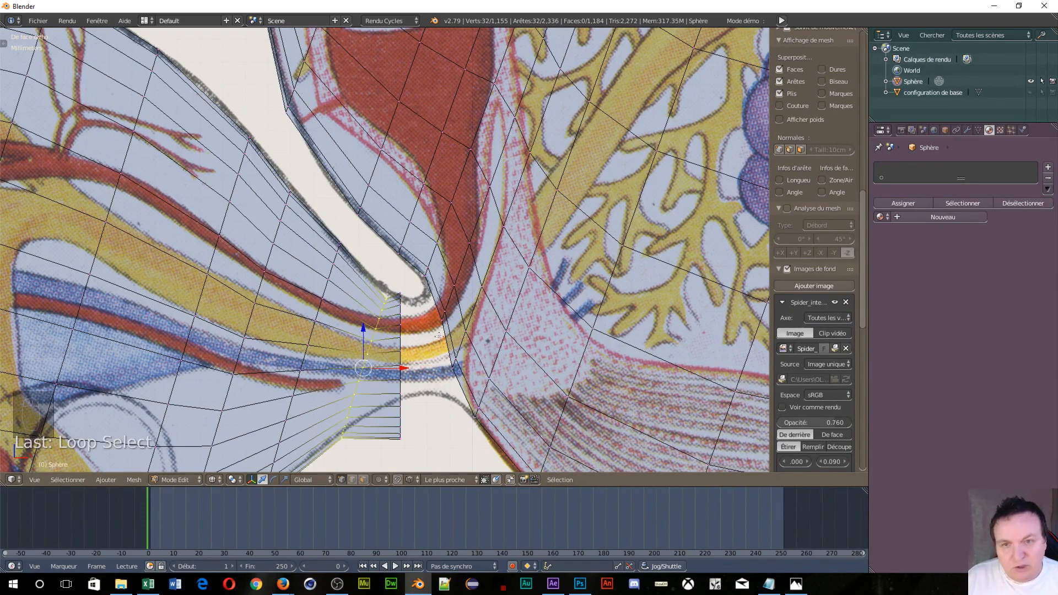
pyautogui.press('g')
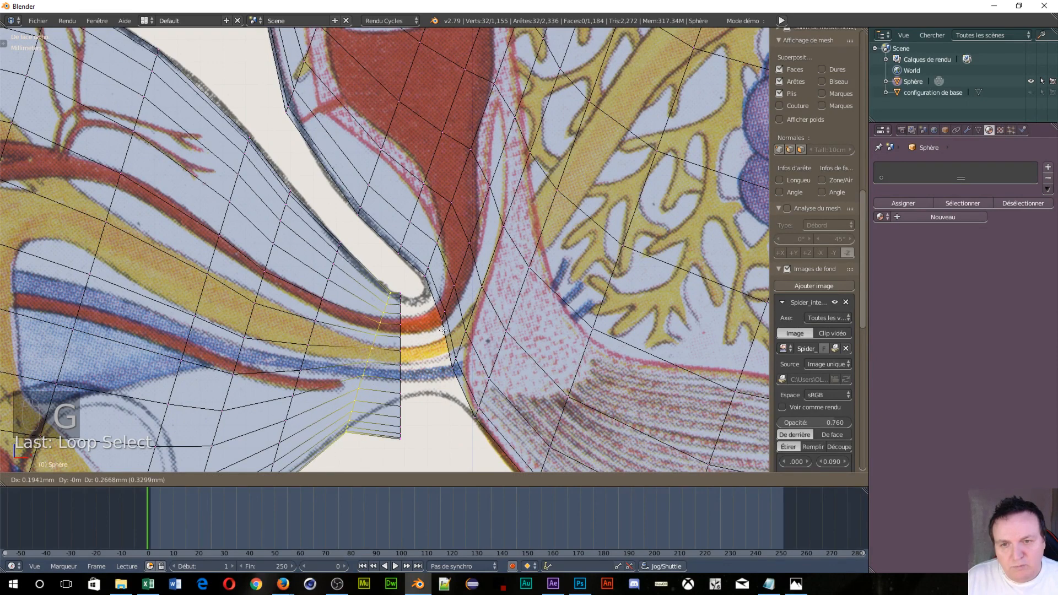
pyautogui.click(442, 329)
# Step: Select the extruded end loop, move it upward and slightly toward the abdomen, and scale it down to the drawn waist's thickness
pyautogui.rightClick(400, 366)
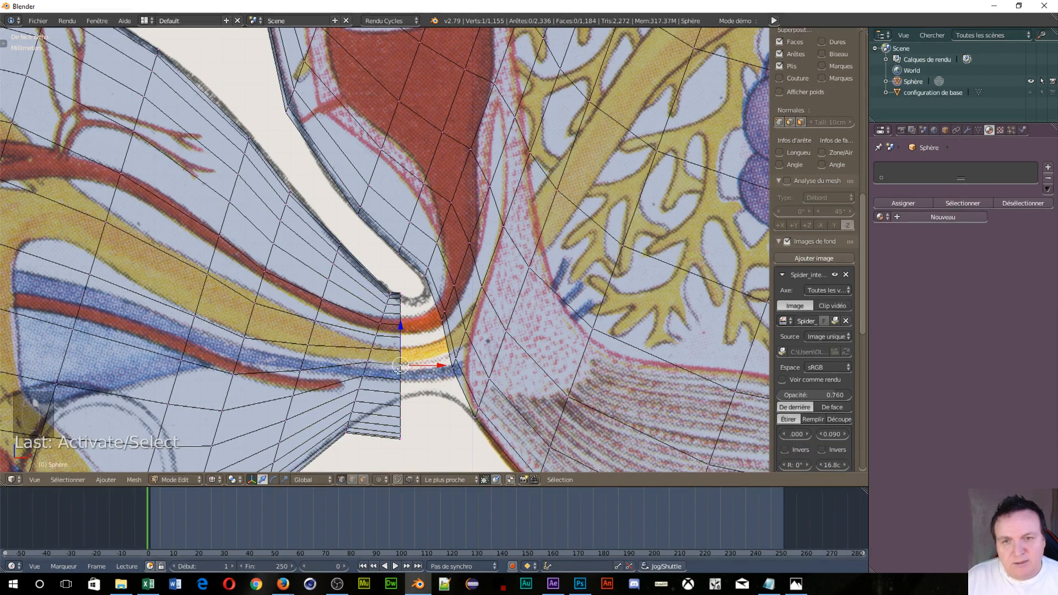
pyautogui.keyDown('alt'); pyautogui.rightClick(409, 377); pyautogui.keyUp('alt')
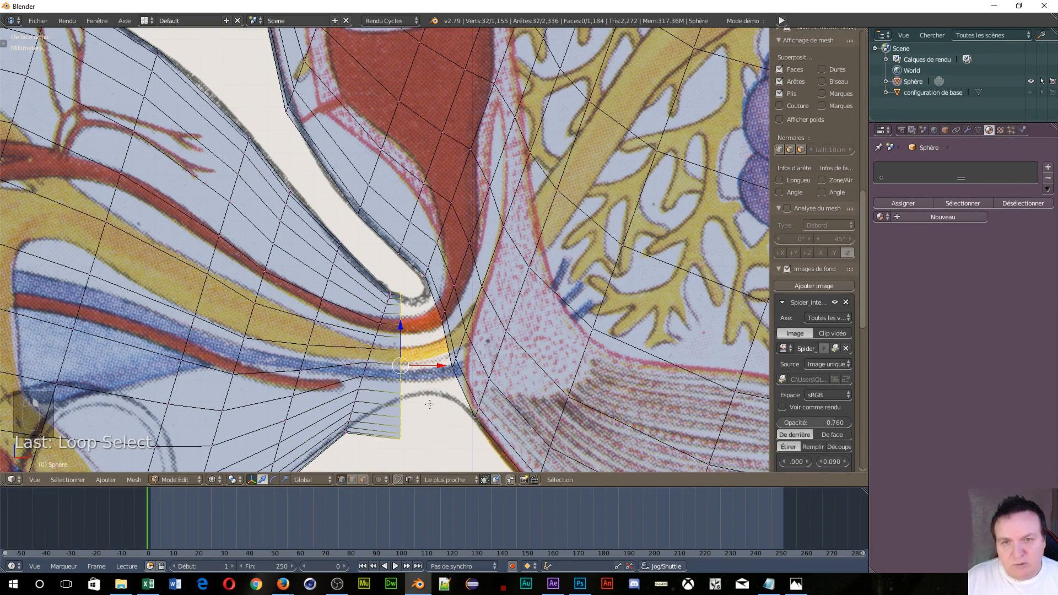
pyautogui.press('g')
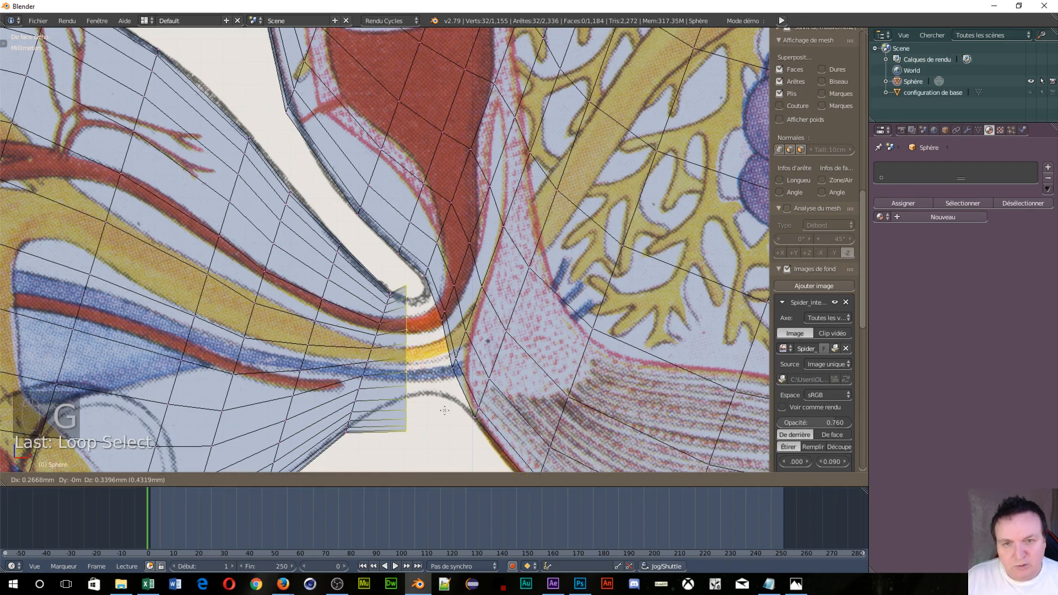
pyautogui.click(446, 397)
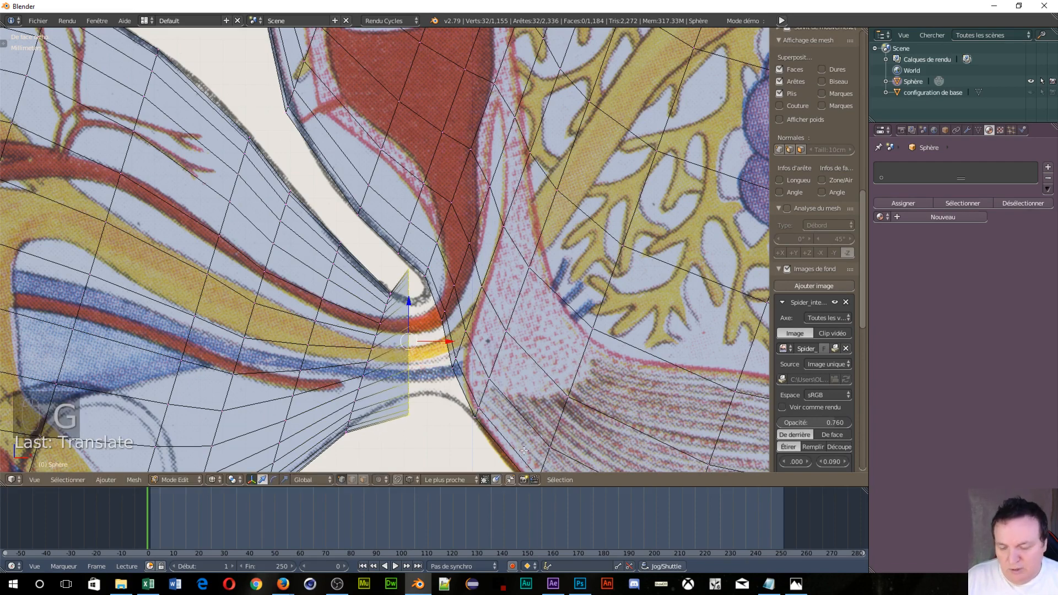
pyautogui.press('s')
pyautogui.press('s')
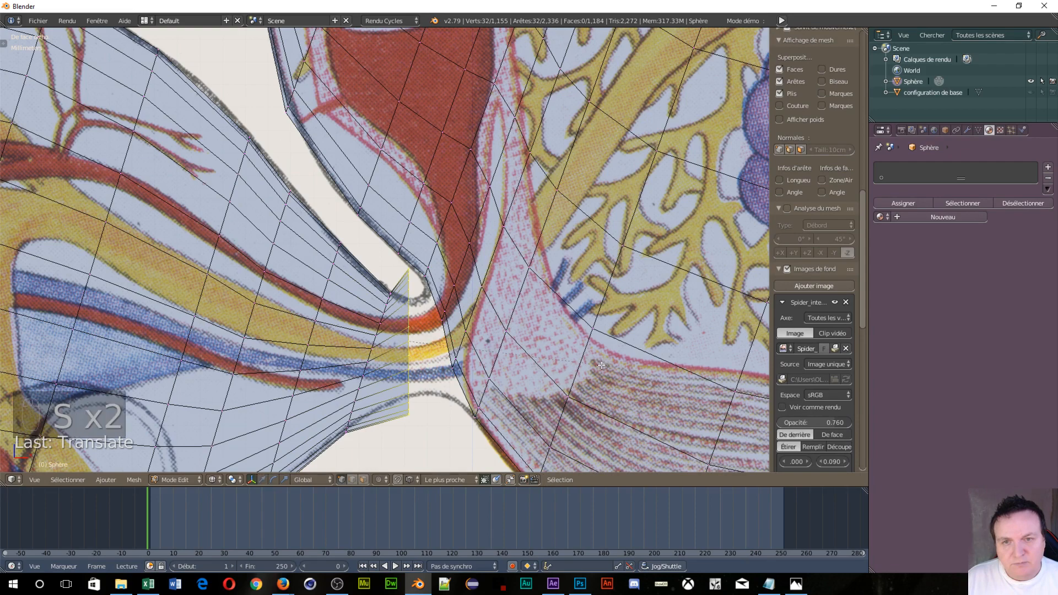
pyautogui.click(543, 362)
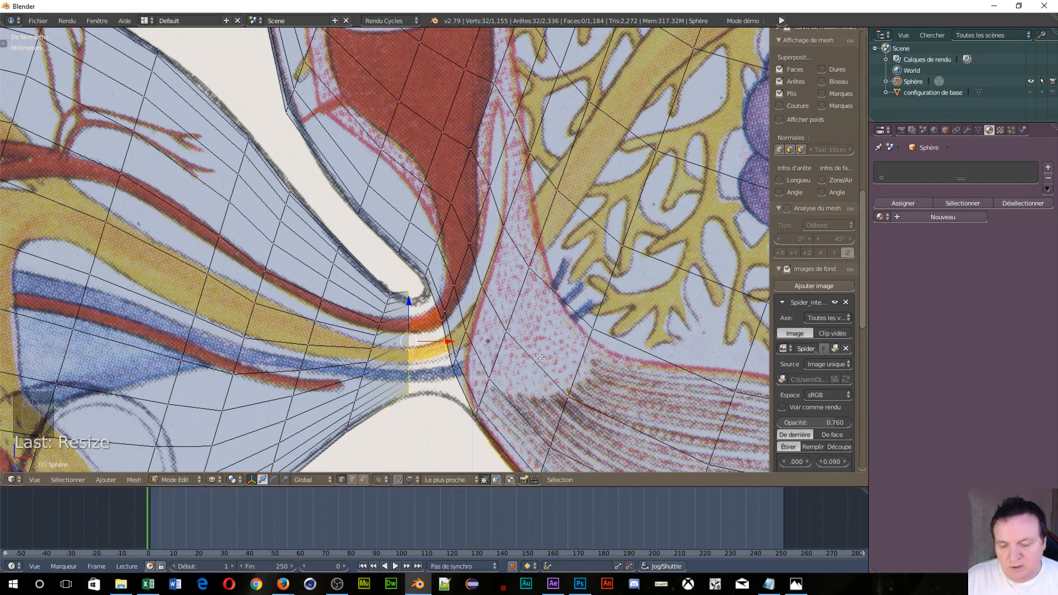
# Step: Nudge the end loop slightly toward the abdomen and downward, and shrink it a little to match the waist outline
pyautogui.press('g')
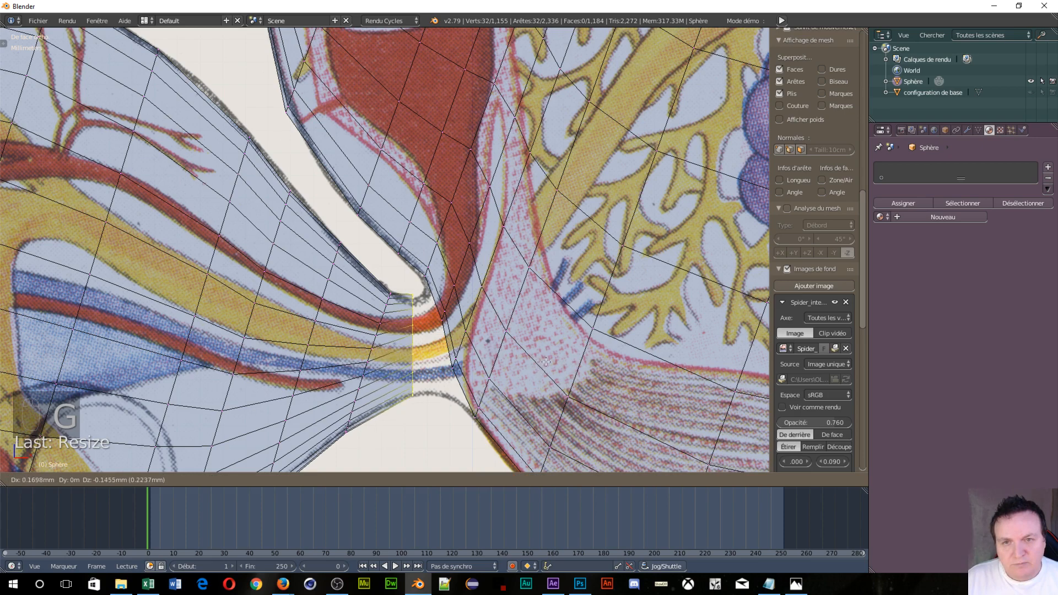
pyautogui.click(545, 369)
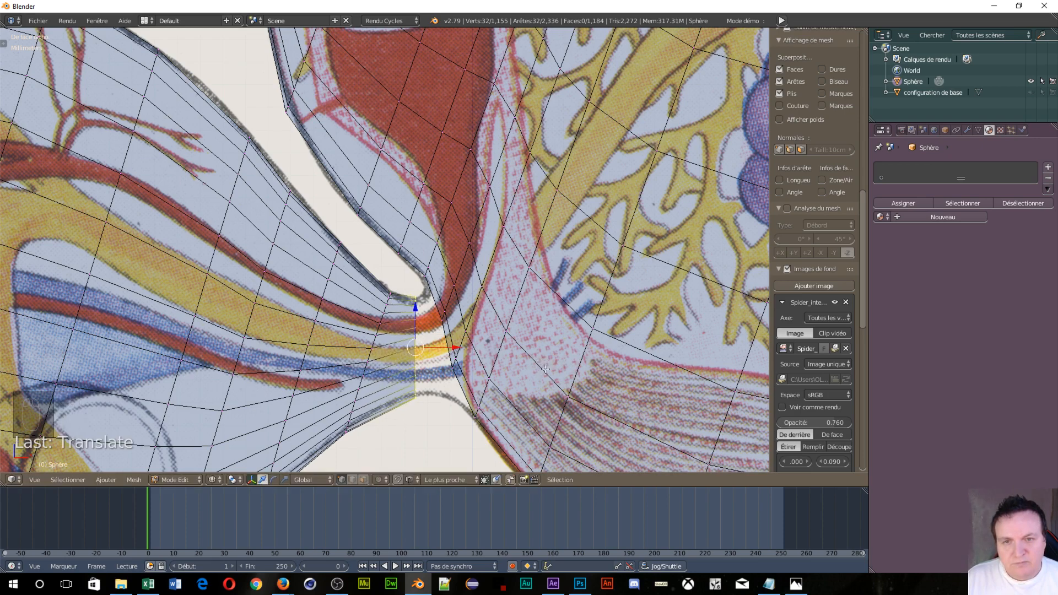
pyautogui.press('s')
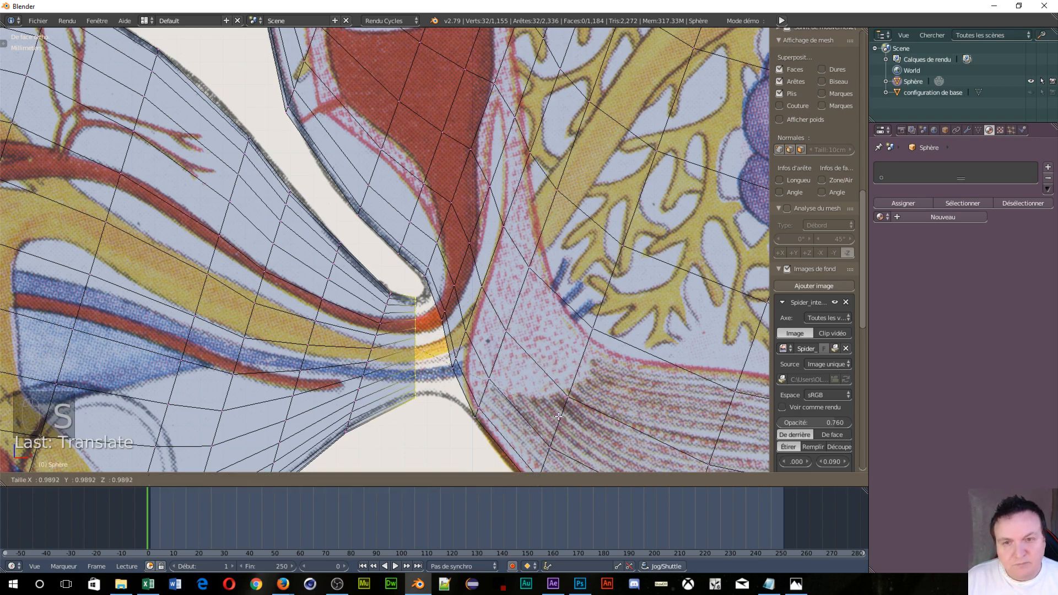
pyautogui.click(551, 414)
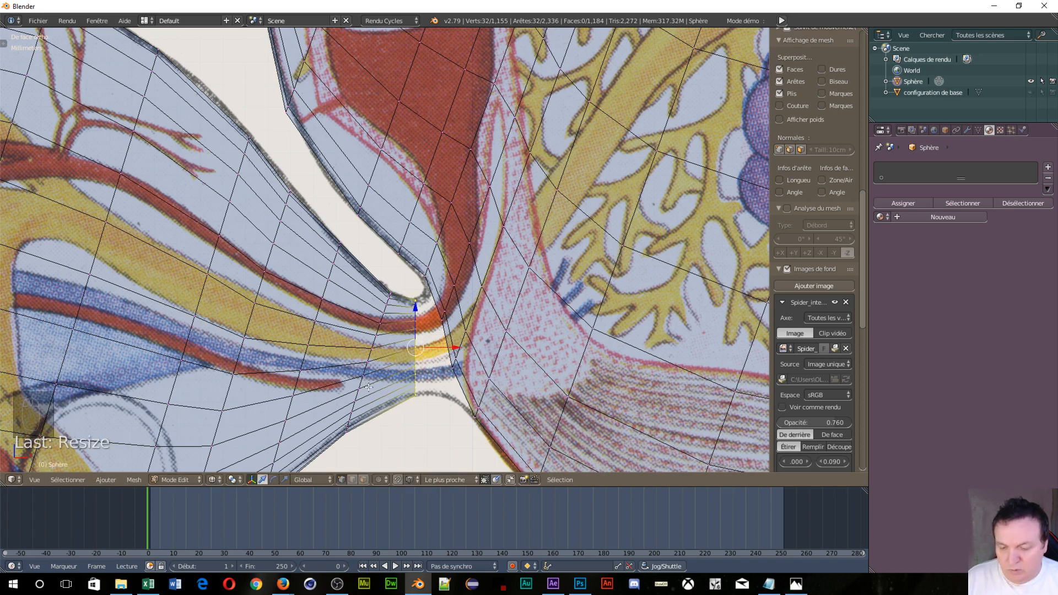
# Step: Add a centred loop cut to the new waist segment, raise it about 0.15 mm, and scale it to about 0.91
pyautogui.hotkey('ctrl', 'r')
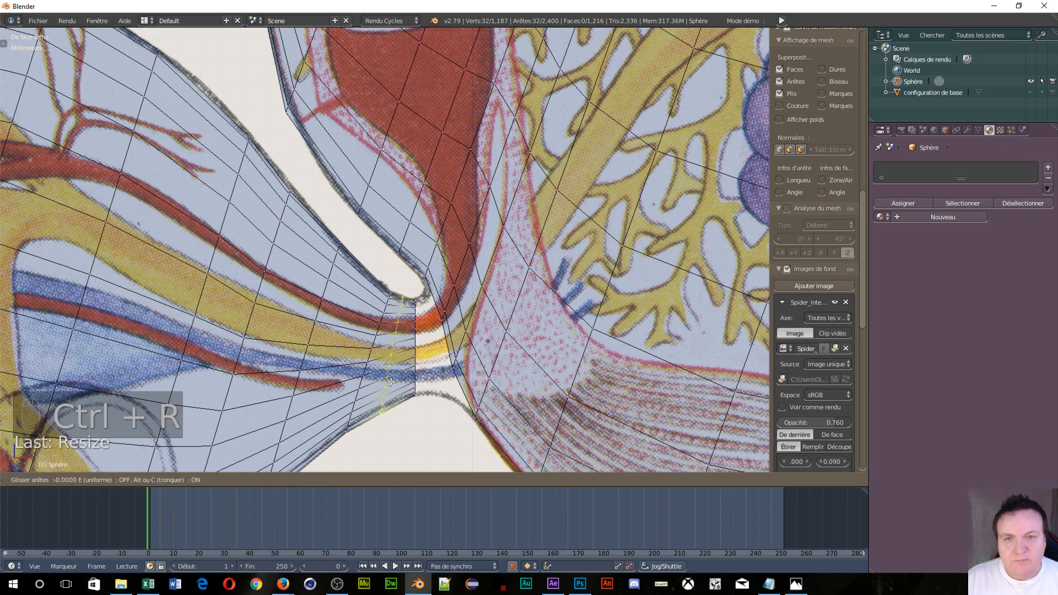
pyautogui.click(390, 381)
pyautogui.click(390, 382)
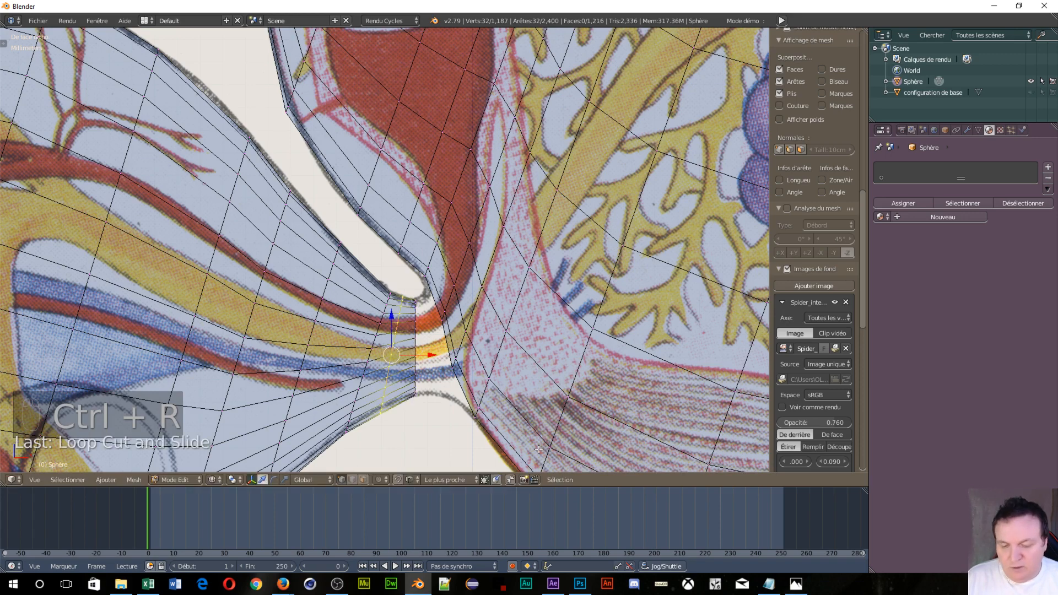
pyautogui.press('g')
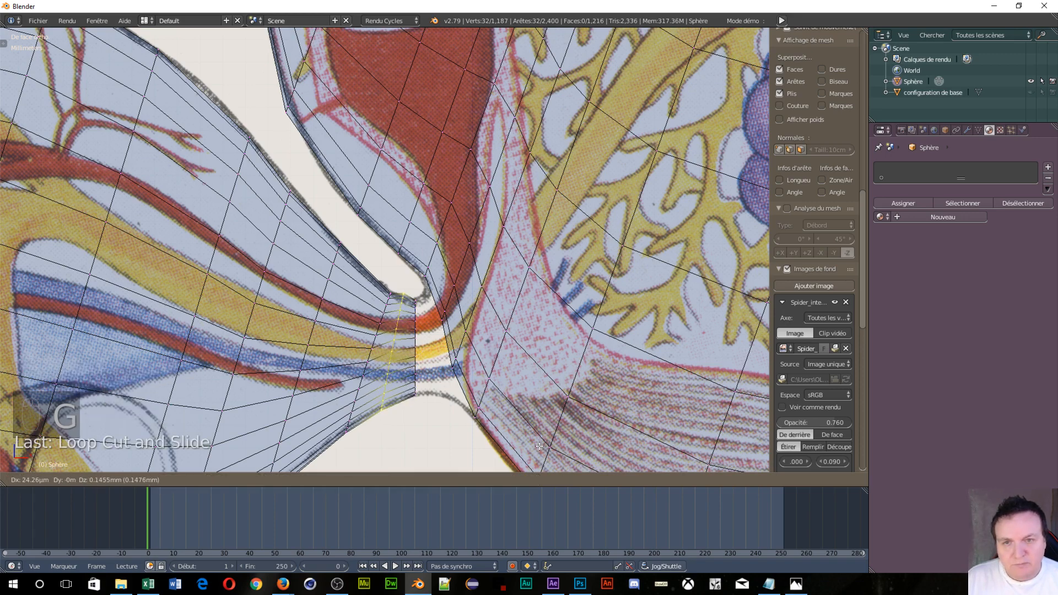
pyautogui.click(538, 445)
pyautogui.press('s')
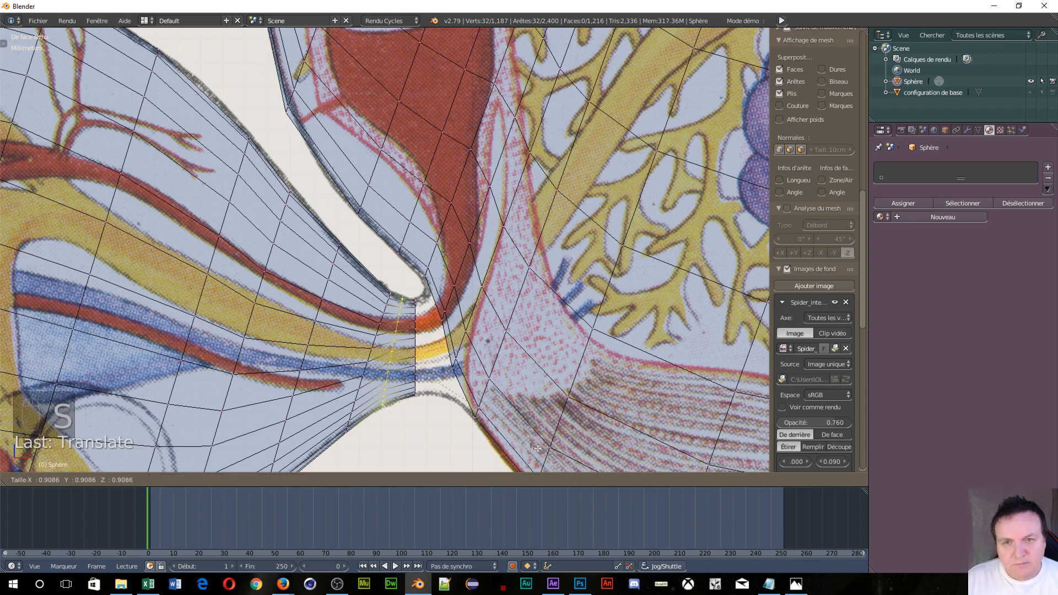
pyautogui.click(541, 449)
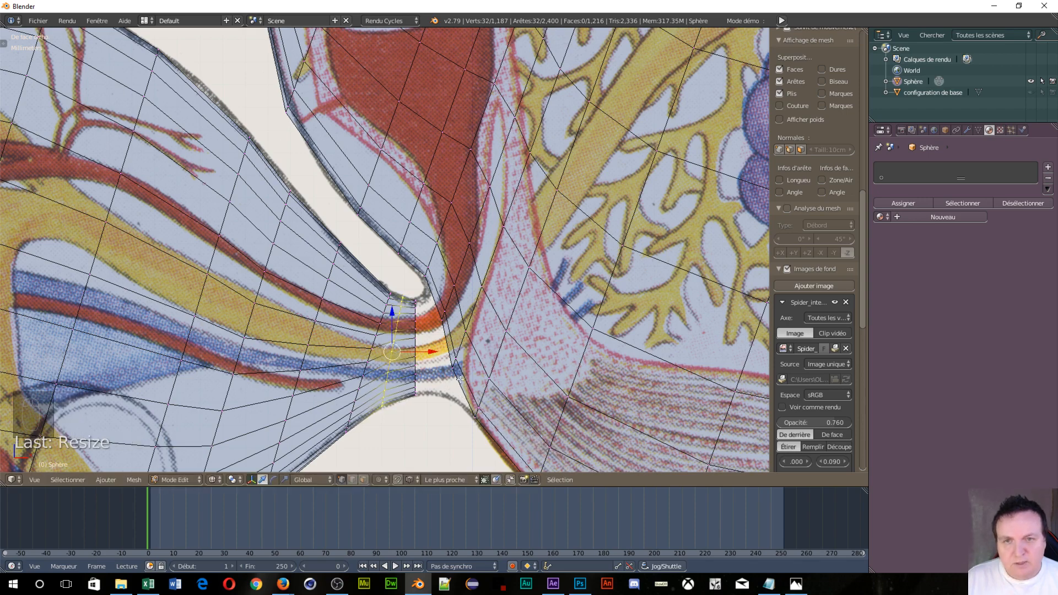
# Step: Select the waist's open end loop and extrude it about 1.14 mm along X toward the abdomen
pyautogui.keyDown('alt'); pyautogui.rightClick(418, 363); pyautogui.keyUp('alt')
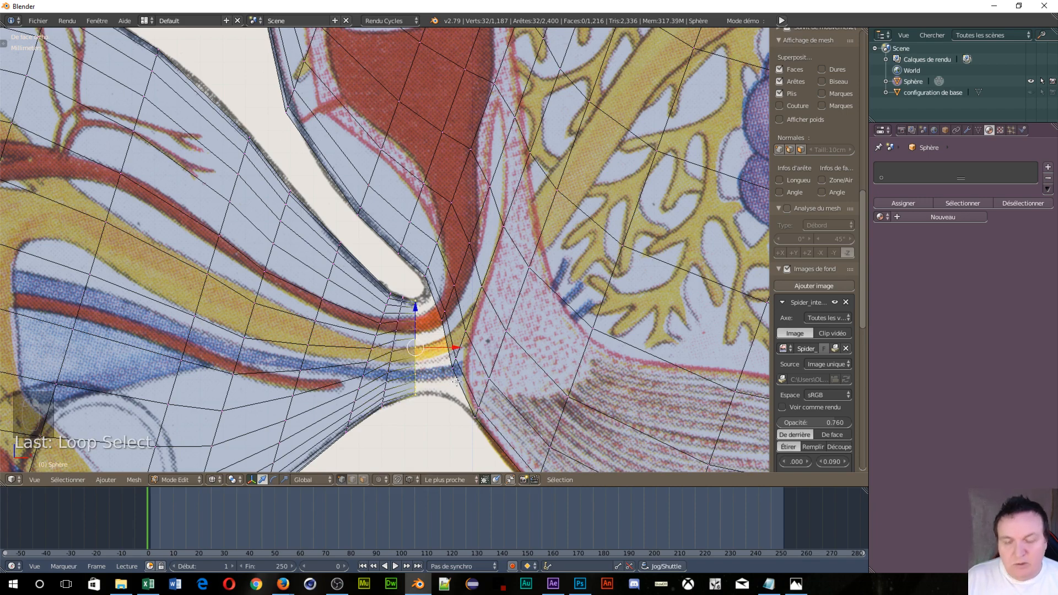
pyautogui.press('e')
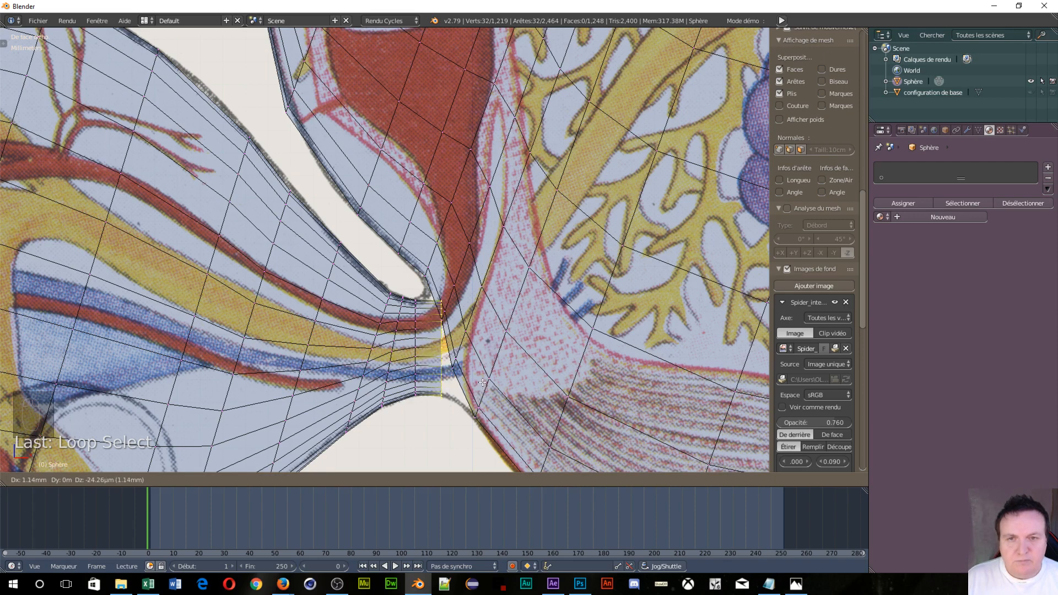
pyautogui.click(483, 385)
# Step: Enlarge the newly extruded end loop to about 1.3 and raise it about 0.6 mm along Z
pyautogui.press('s')
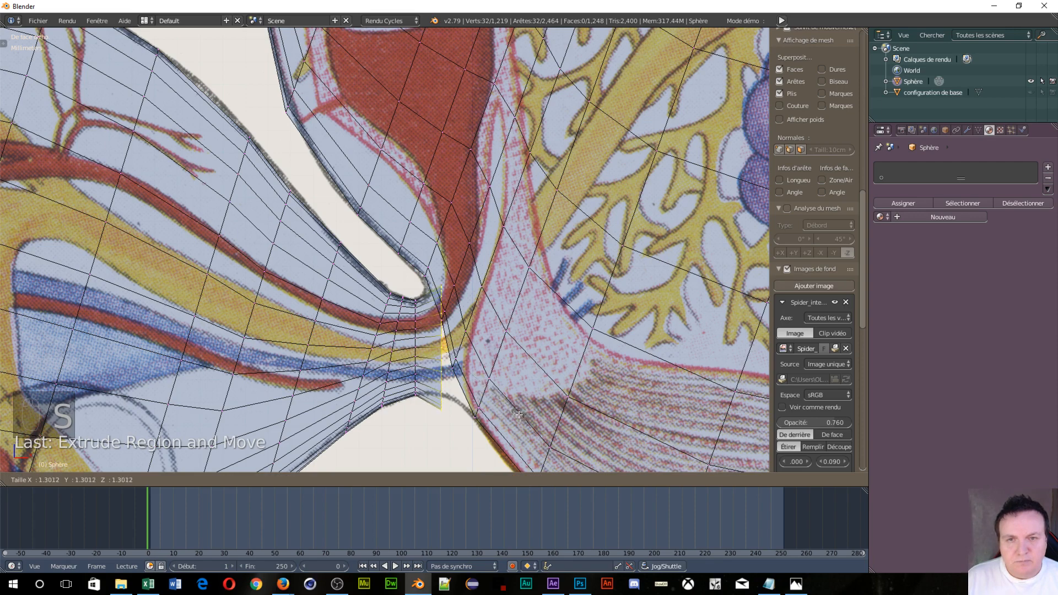
pyautogui.click(515, 414)
pyautogui.press('g')
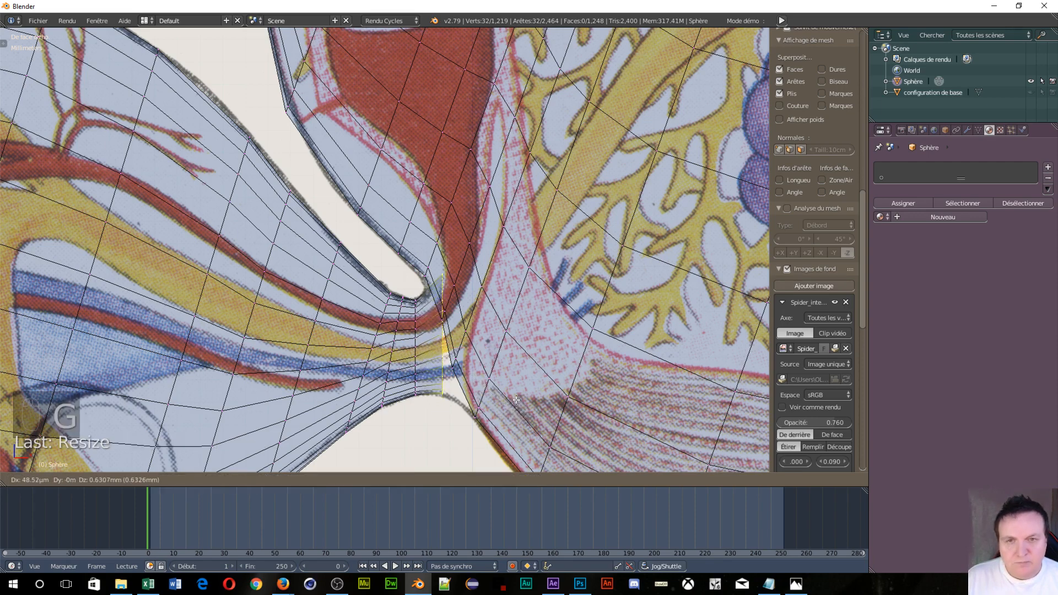
pyautogui.click(515, 402)
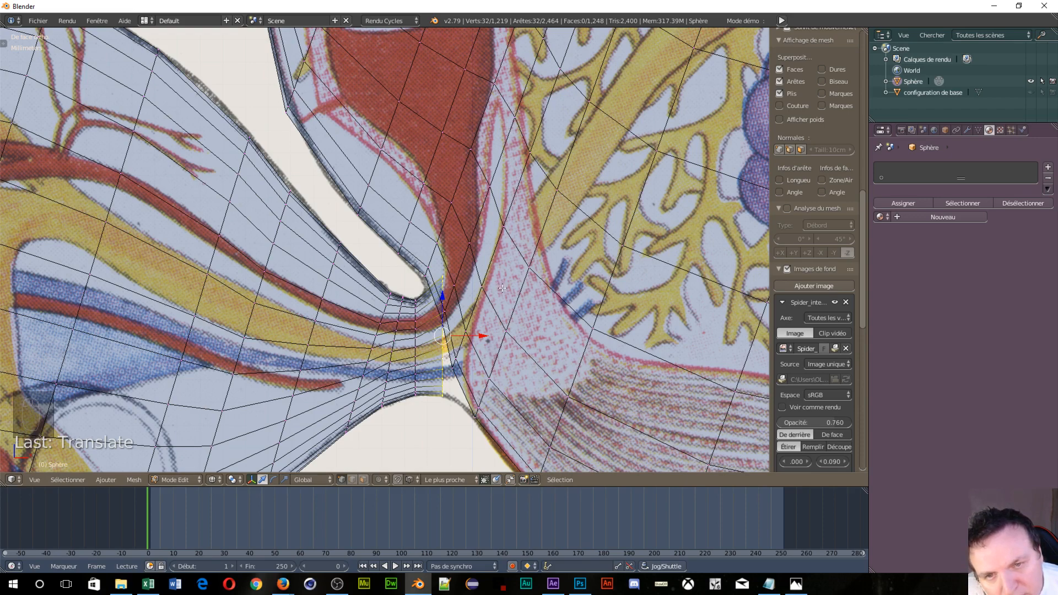
pyautogui.moveTo(423, 291); pyautogui.dragTo(433, 317, button='middle')
pyautogui.press('KP_1')
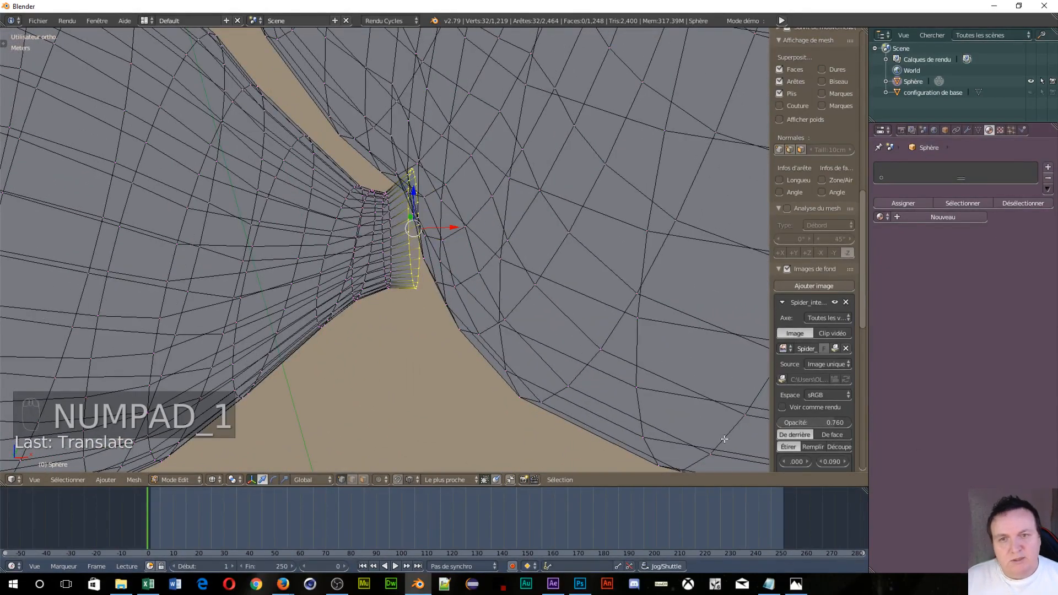
pyautogui.press('KP_1')
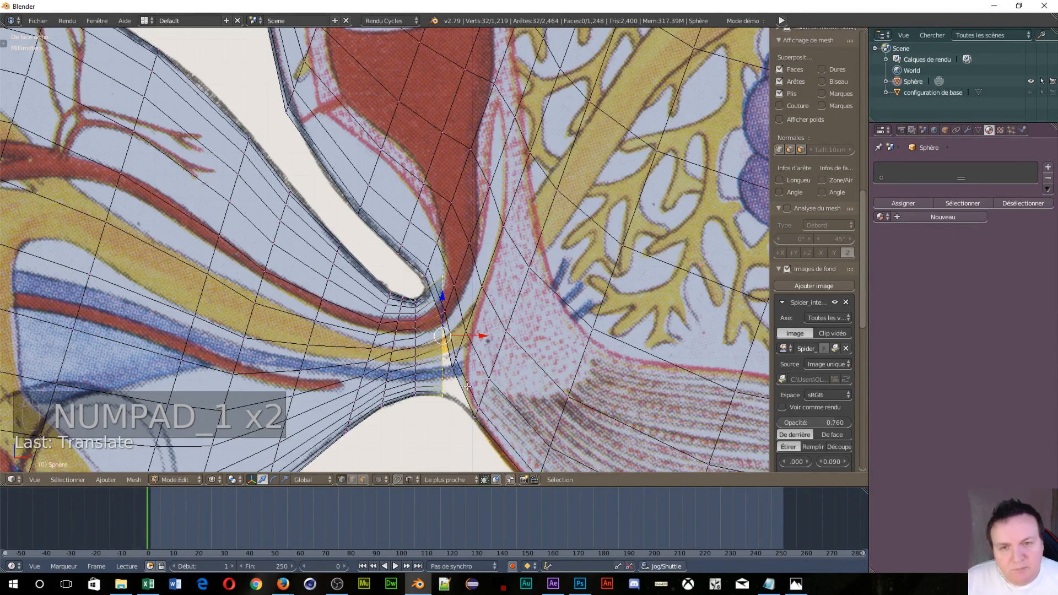
# Step: Extrude the waist's open end loop about 1.4 mm along X and 0.9 mm downward, and enlarge it to about 1.7
pyautogui.press('e')
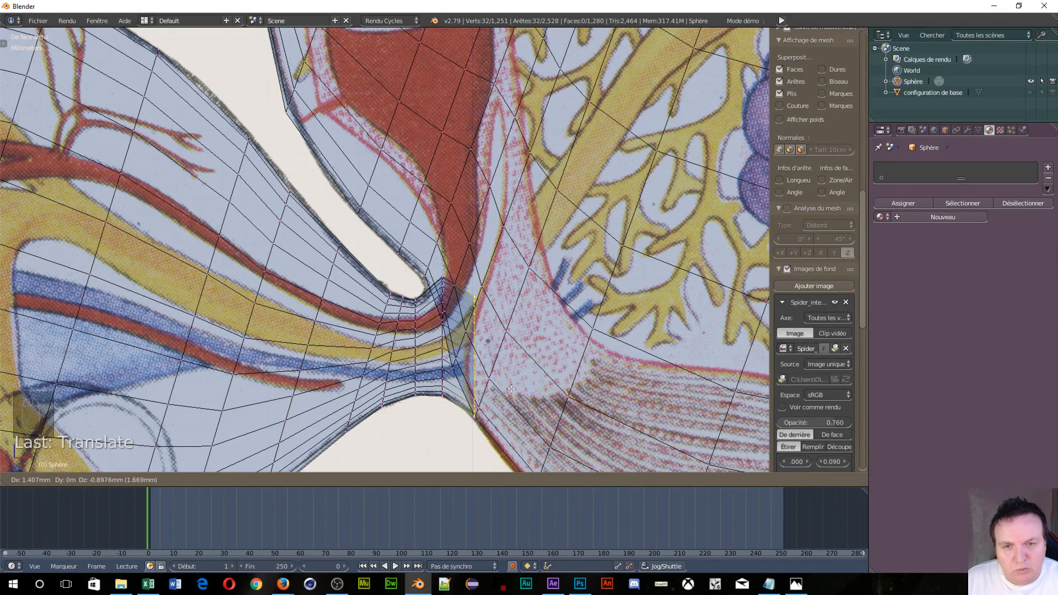
pyautogui.click(512, 389)
pyautogui.moveTo(511, 389); pyautogui.dragTo(489, 410, button='middle')
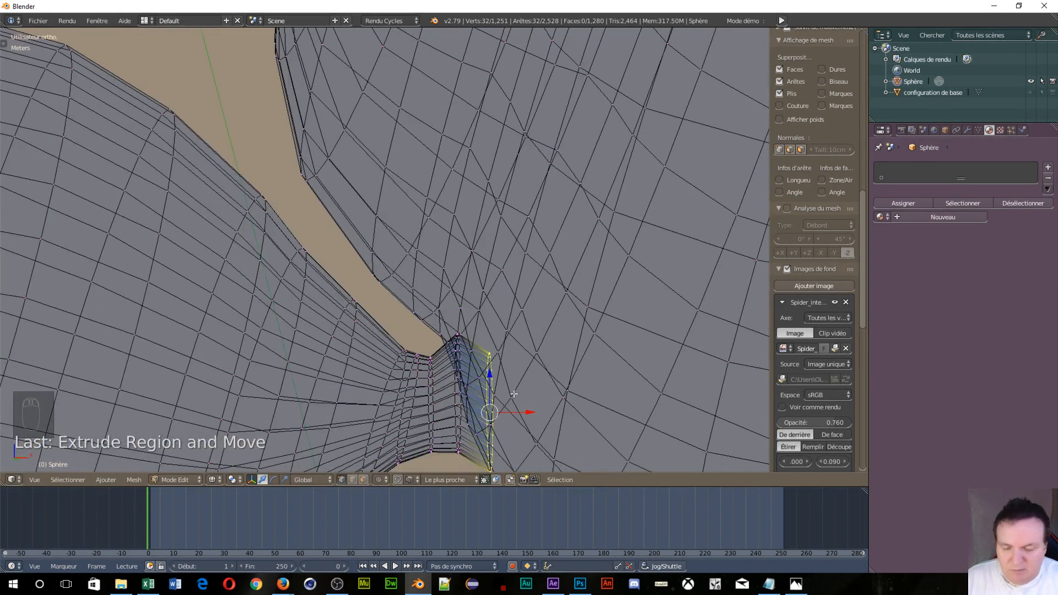
pyautogui.press('s')
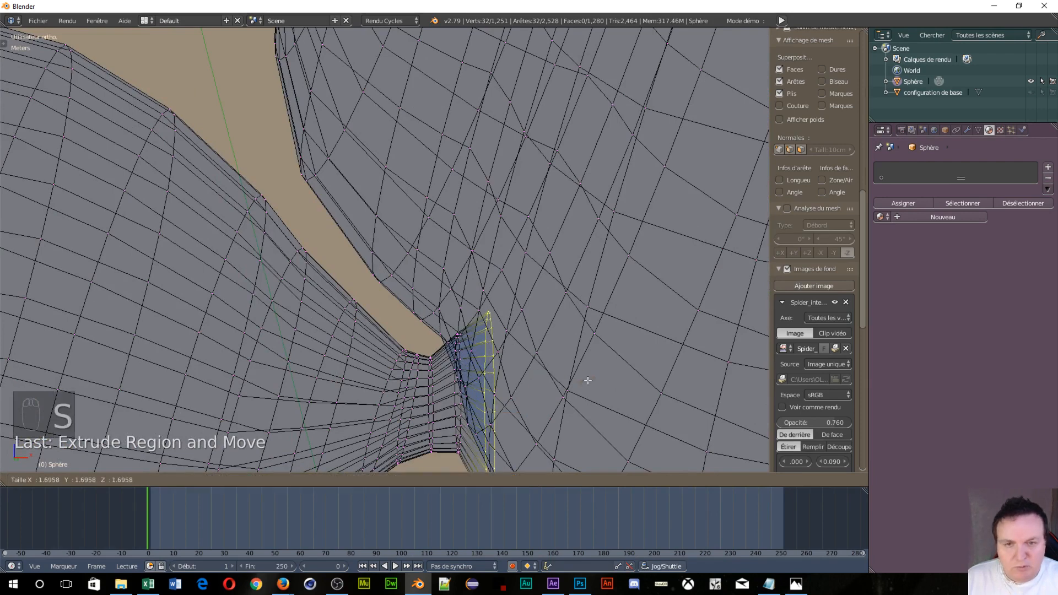
pyautogui.click(596, 385)
# Step: In front view, raise the enlarged end loop about 2 mm along Z so it sits inside the abdomen
pyautogui.press('KP_1')
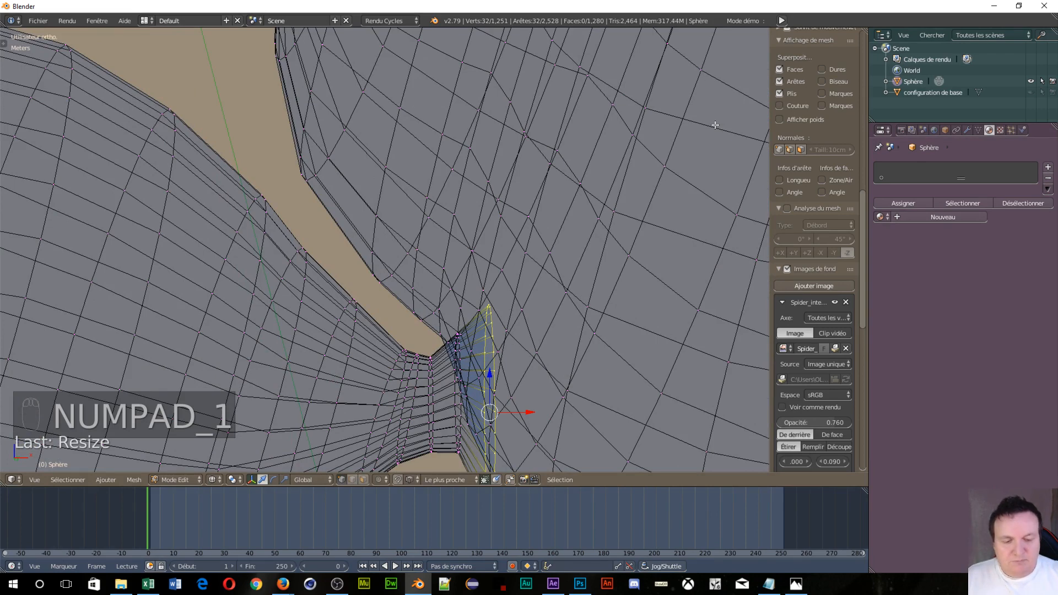
pyautogui.press('KP_1')
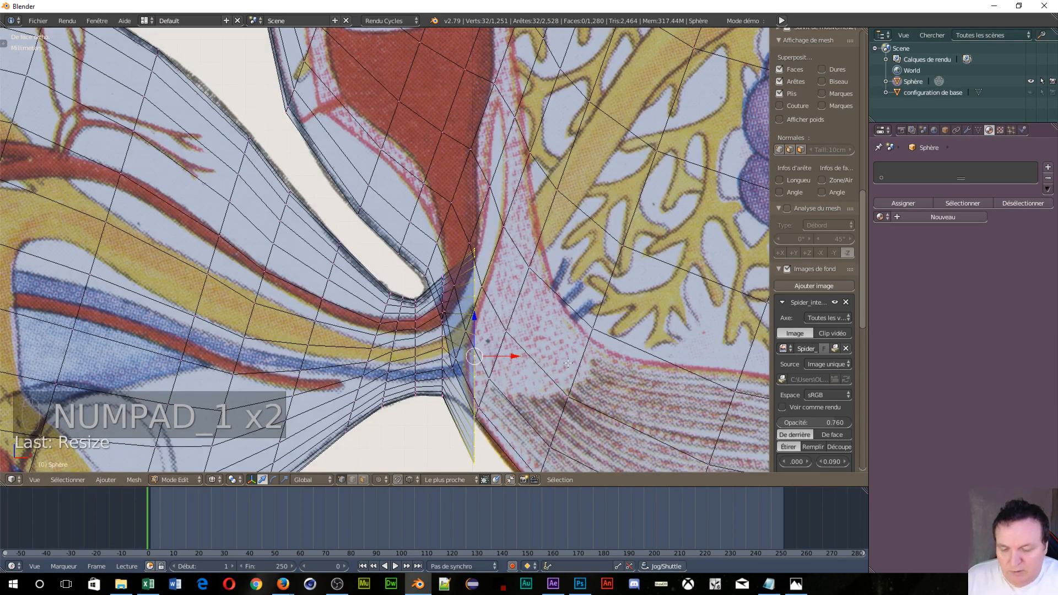
pyautogui.press('g')
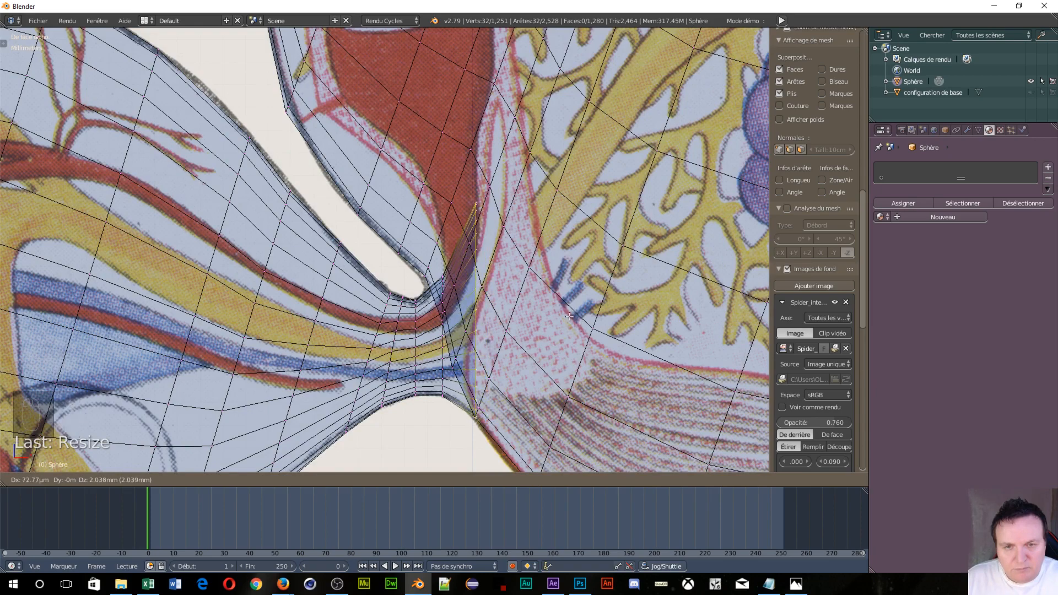
pyautogui.click(569, 316)
# Step: Select all linked geometry of the front body and waist, and separate that selection into its own object
pyautogui.scroll(-10, 572, 245)
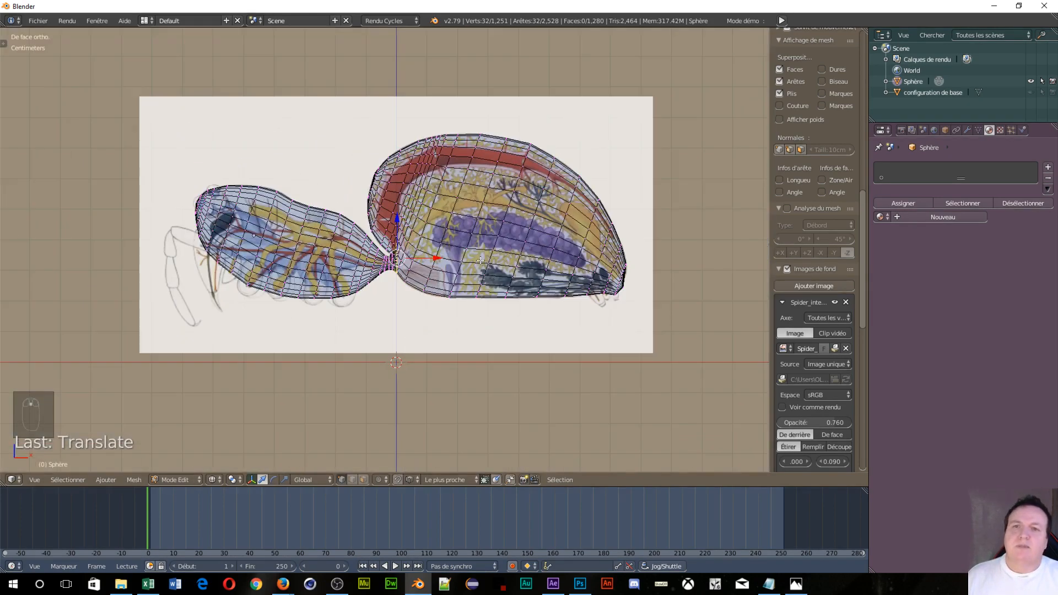
pyautogui.moveTo(480, 260); pyautogui.dragTo(628, 312, button='middle')
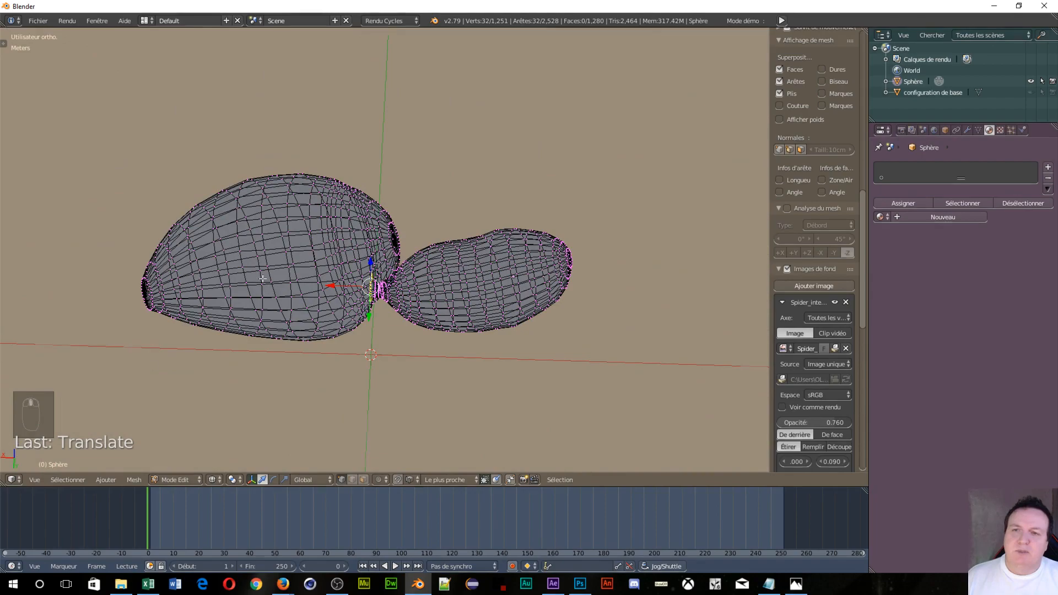
pyautogui.moveTo(263, 279); pyautogui.dragTo(504, 218, button='middle')
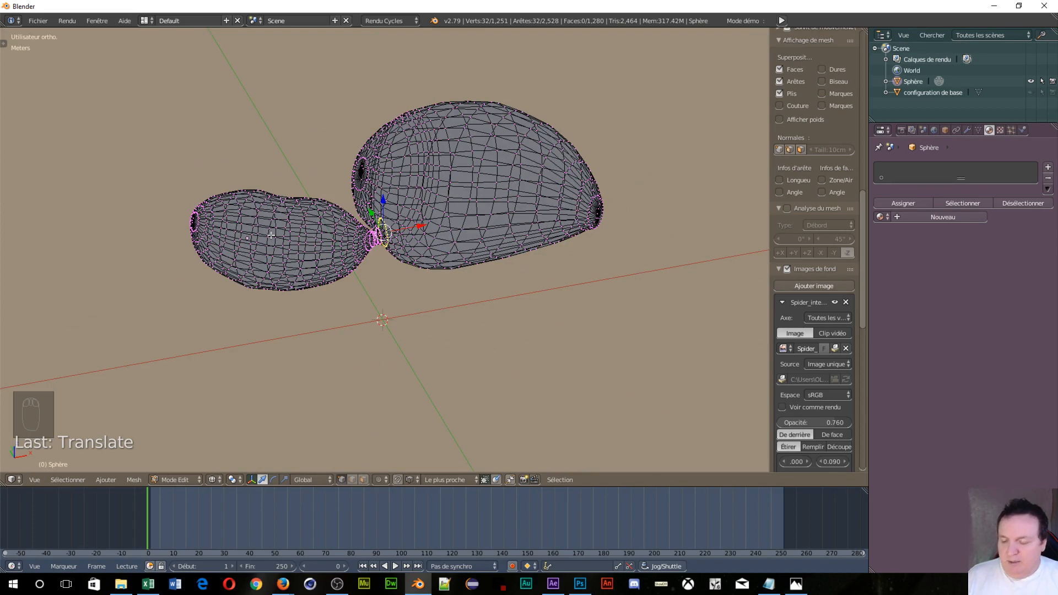
pyautogui.press('a')
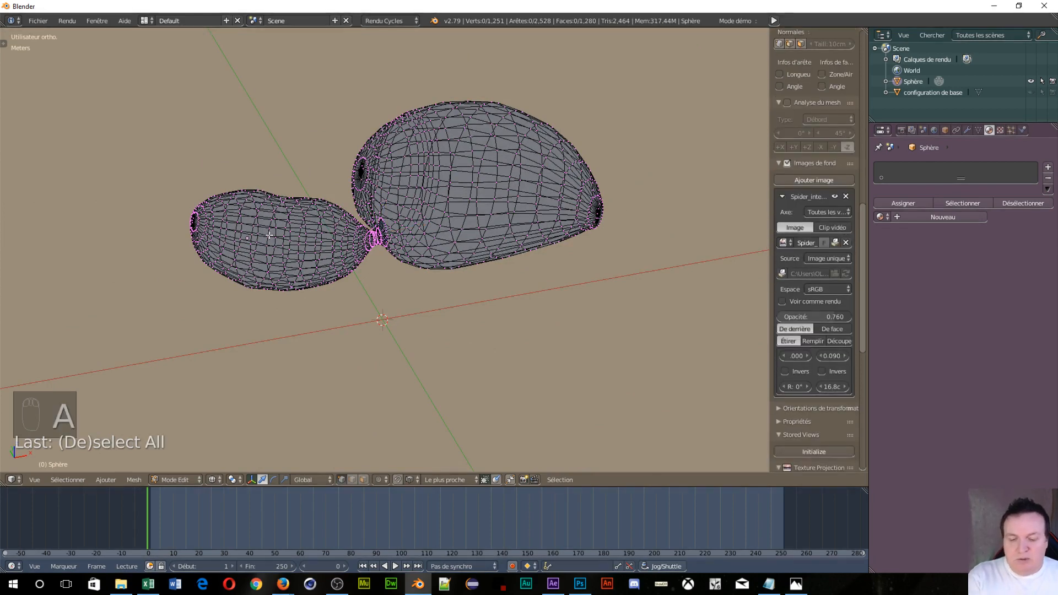
pyautogui.press('l')
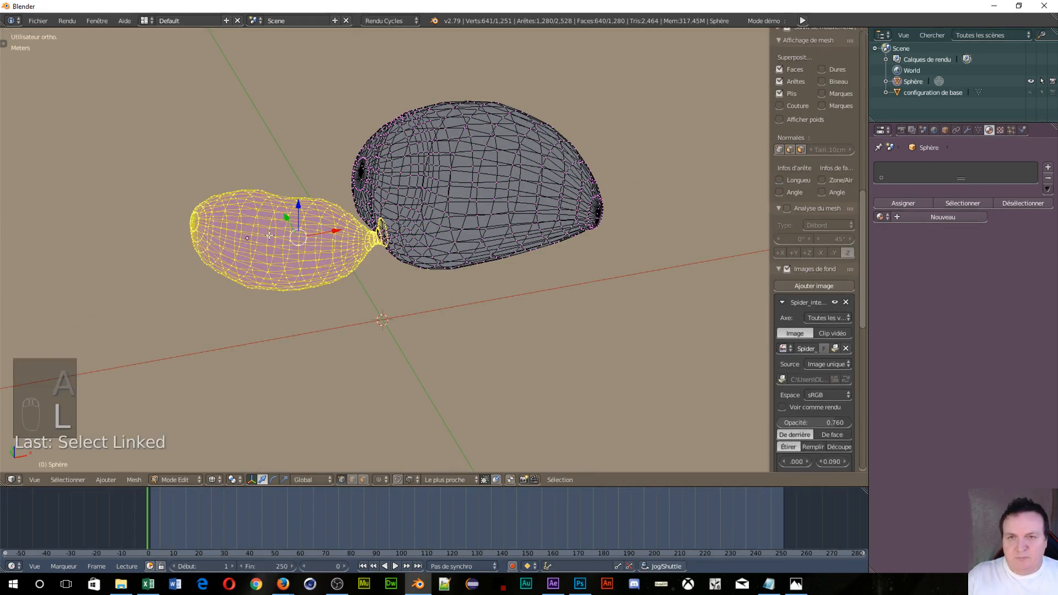
pyautogui.press('p')
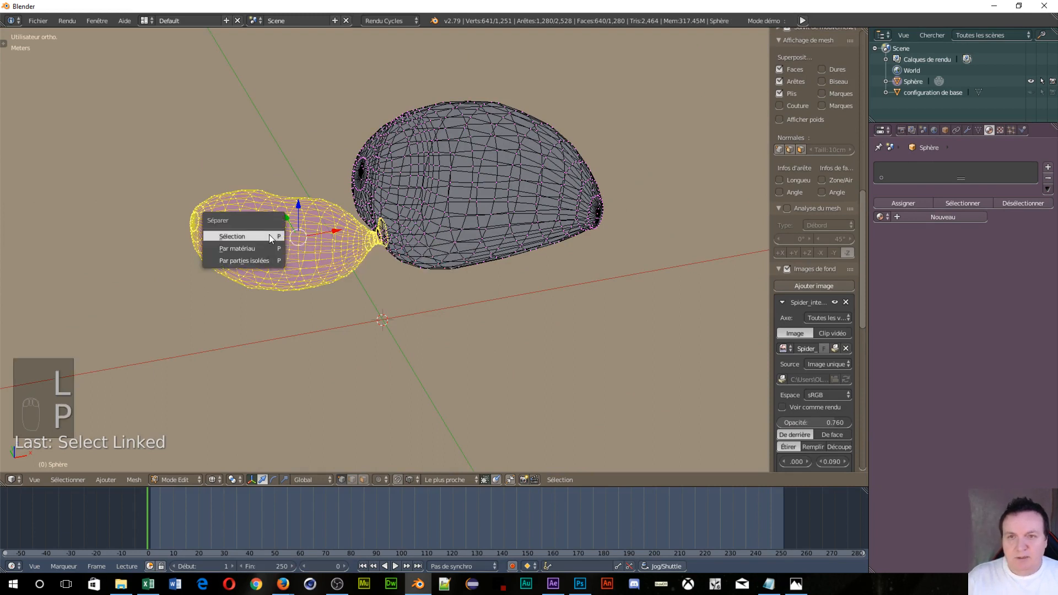
pyautogui.click(269, 235)
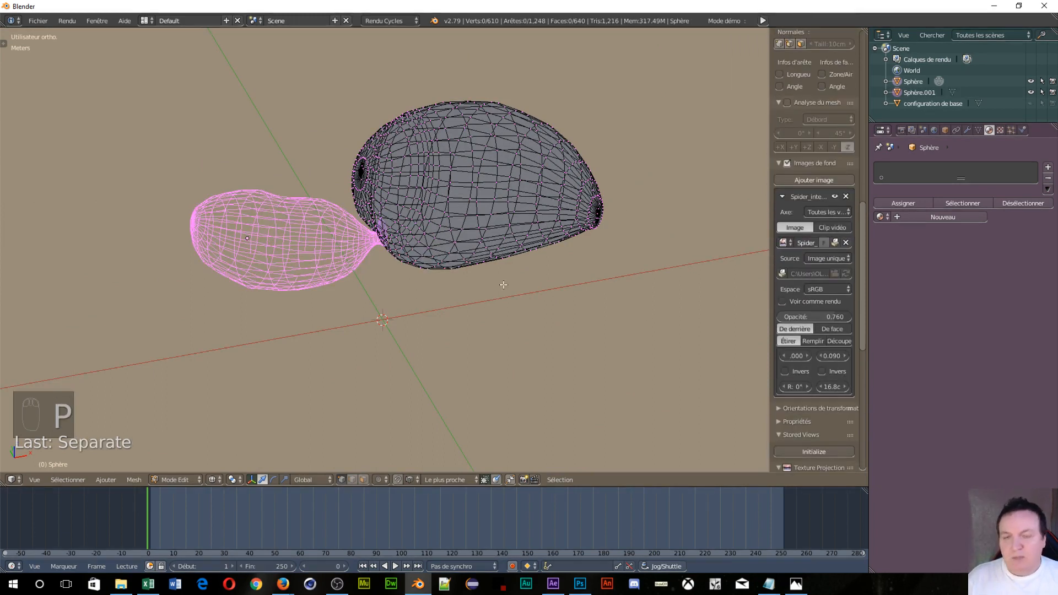
# Step: In object mode, select both body parts and merge them into one mesh with the Bool Tools Auto Boolean Union
pyautogui.press('Tab')
pyautogui.click(405, 283)
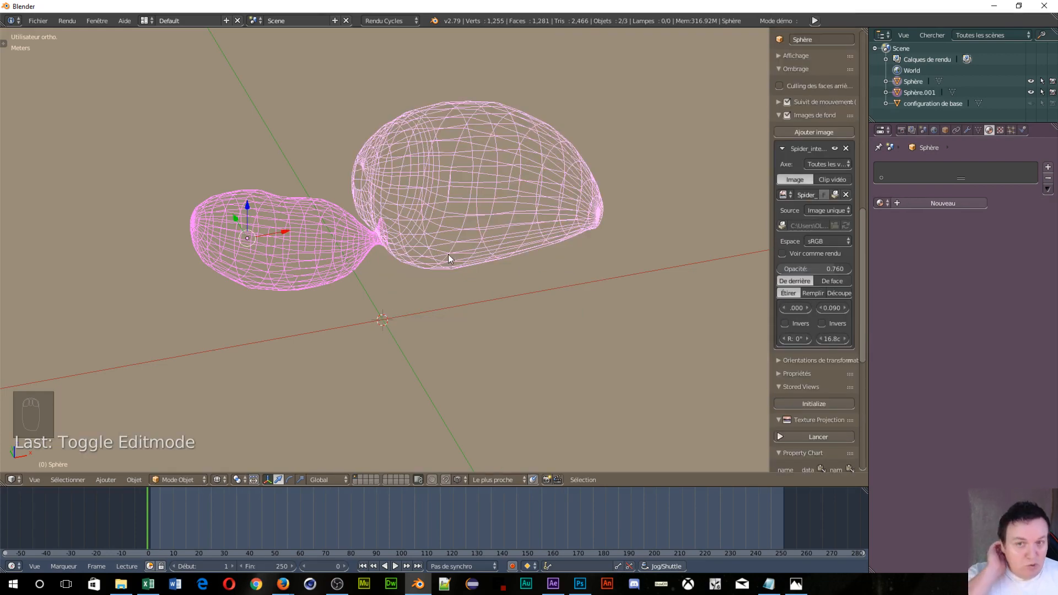
pyautogui.moveTo(503, 257); pyautogui.dragTo(435, 254, button='middle')
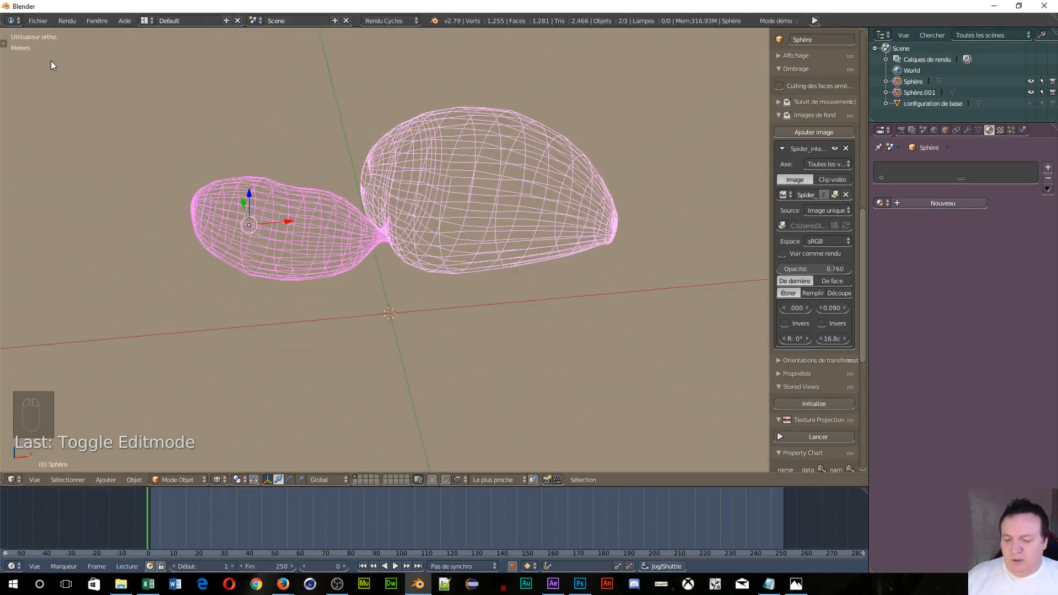
pyautogui.press('t')
pyautogui.scroll(-20, 63, 137)
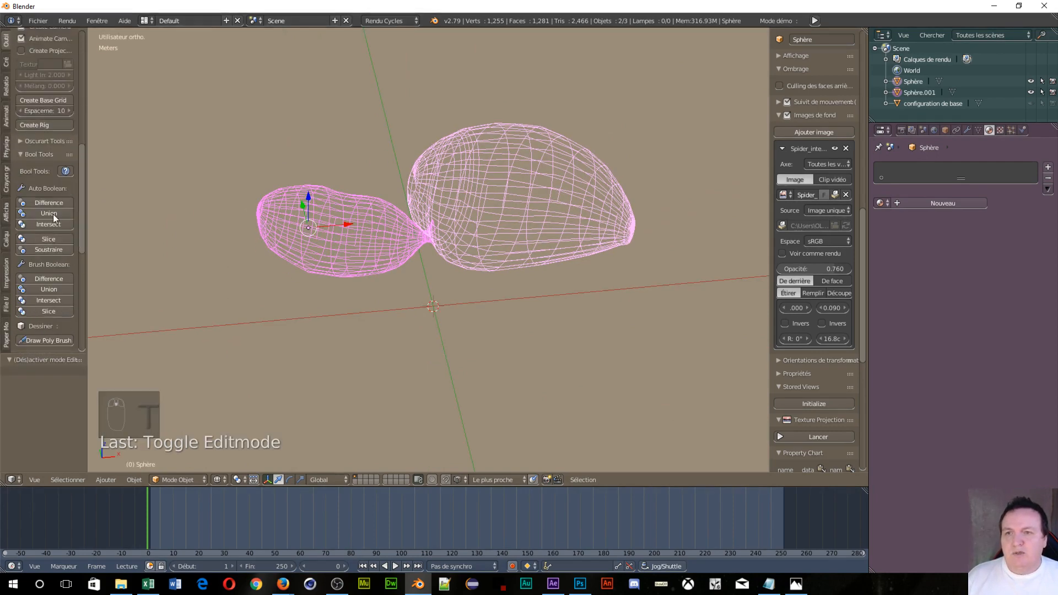
pyautogui.click(54, 214)
# Step: Examine the merged wireframe body from several angles, including the waist junction and both ends
pyautogui.moveTo(239, 255); pyautogui.dragTo(573, 285, button='middle')
pyautogui.scroll(3, 454, 269)
pyautogui.moveTo(464, 353); pyautogui.dragTo(173, 312, button='middle')
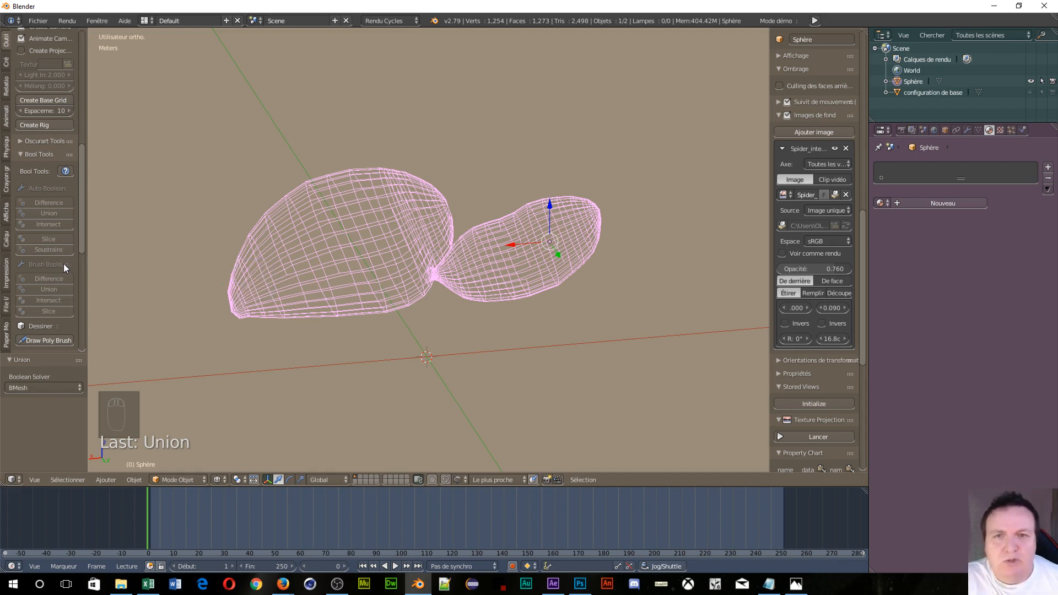
pyautogui.moveTo(350, 236); pyautogui.dragTo(677, 218, button='middle')
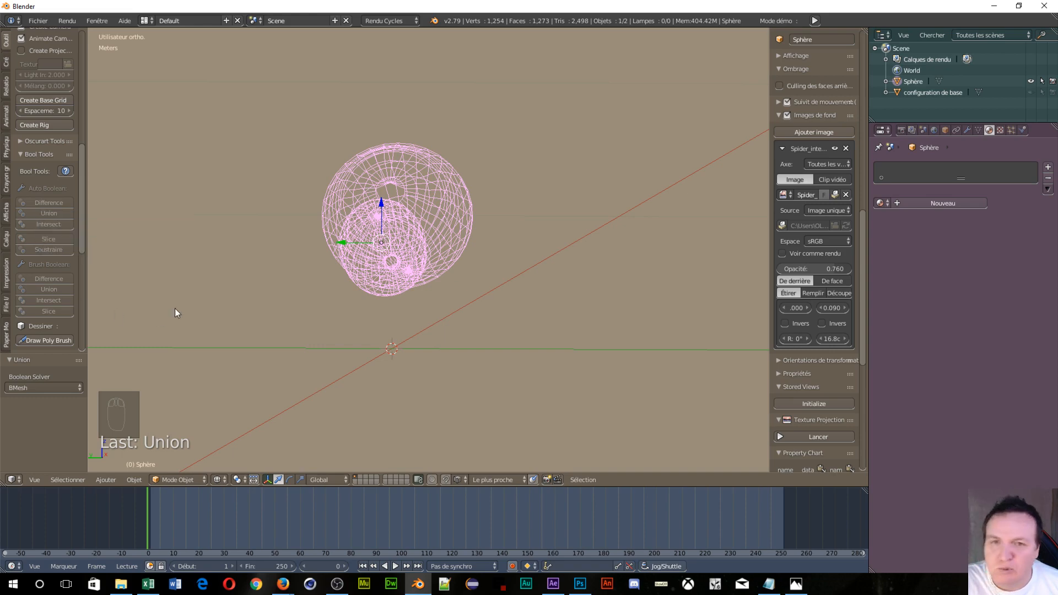
pyautogui.moveTo(174, 309); pyautogui.dragTo(258, 252, button='middle')
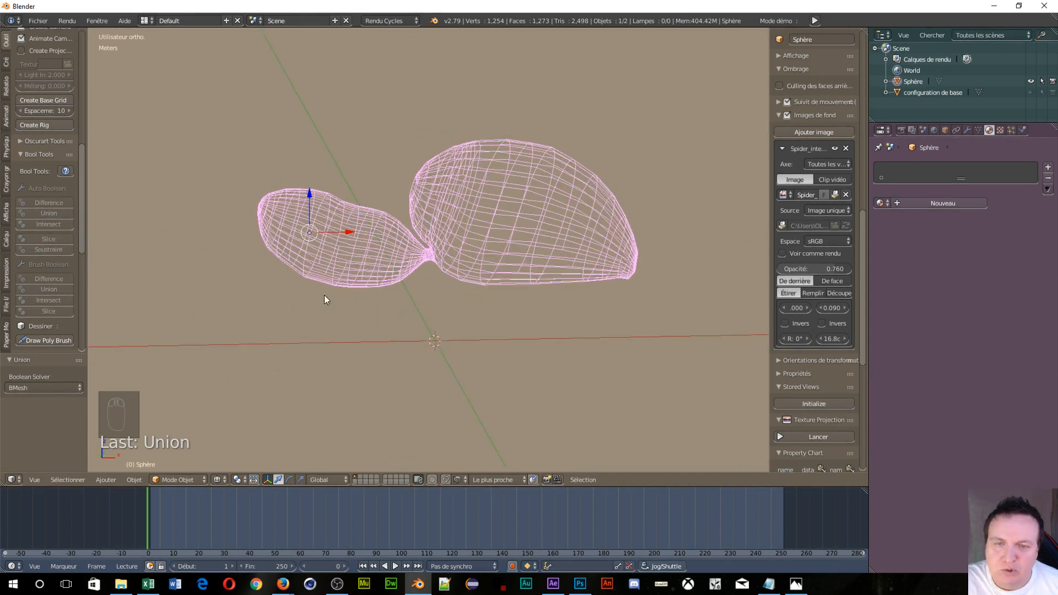
pyautogui.moveTo(324, 295); pyautogui.dragTo(209, 331, button='middle')
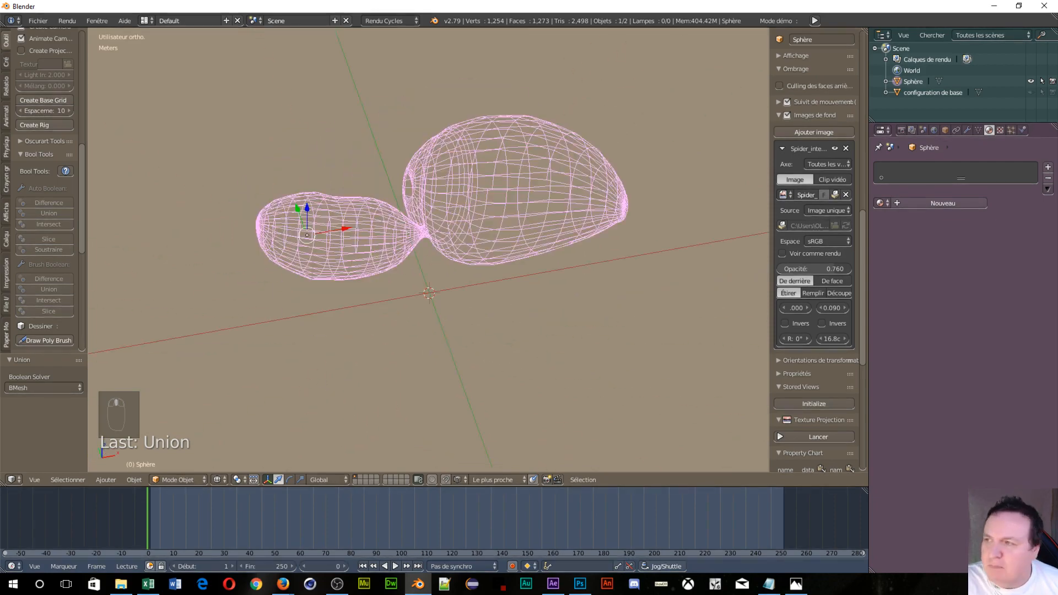
pyautogui.moveTo(696, 362); pyautogui.dragTo(252, 189, button='middle')
pyautogui.moveTo(399, 135); pyautogui.dragTo(286, 264, button='middle')
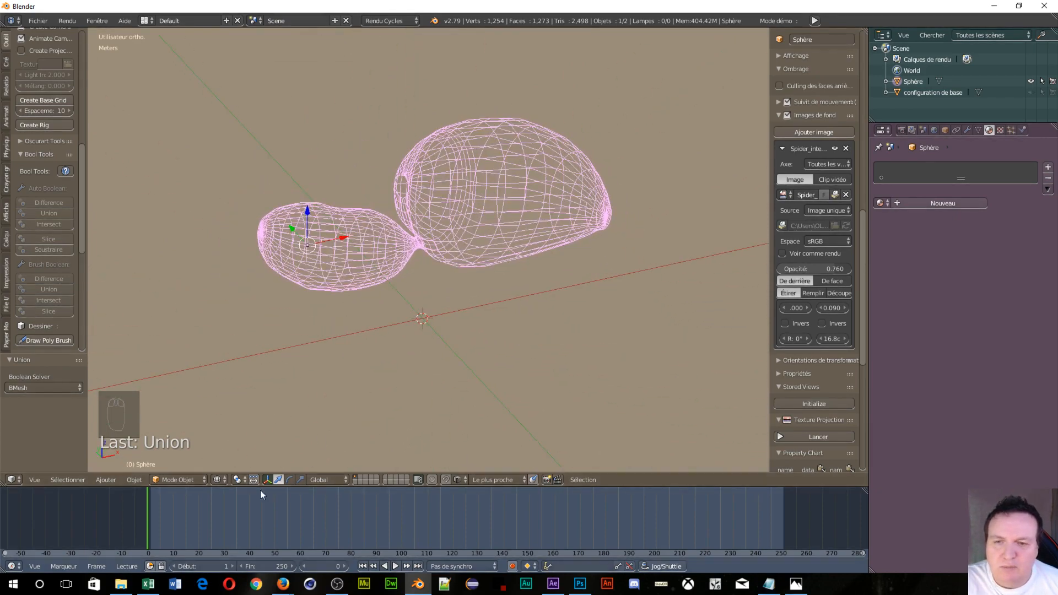
# Step: Switch the viewport display to solid shading and check the merged body's surface
pyautogui.click(219, 479)
pyautogui.click(241, 448)
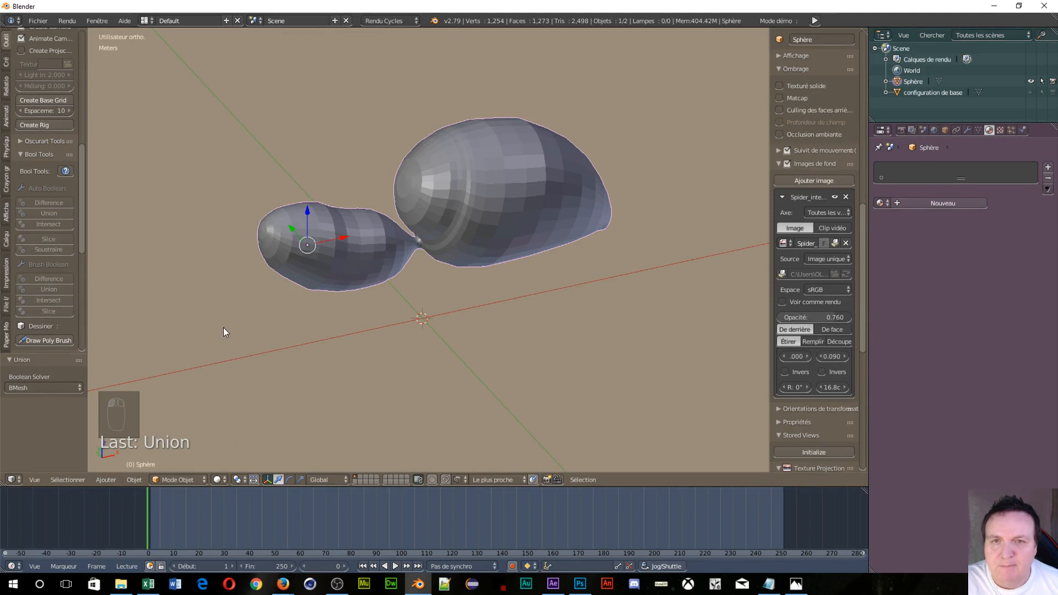
pyautogui.moveTo(224, 327)
pyautogui.mouseDown(button='middle')
pyautogui.moveTo(363, 336)
pyautogui.moveTo(472, 298)
pyautogui.moveTo(381, 232)
pyautogui.moveTo(293, 232)
pyautogui.moveTo(250, 290)
pyautogui.mouseUp(button='middle')
# Step: Save the scene as mygale.blend in the folder "objet pour intérieur de maison"
pyautogui.click(38, 23)
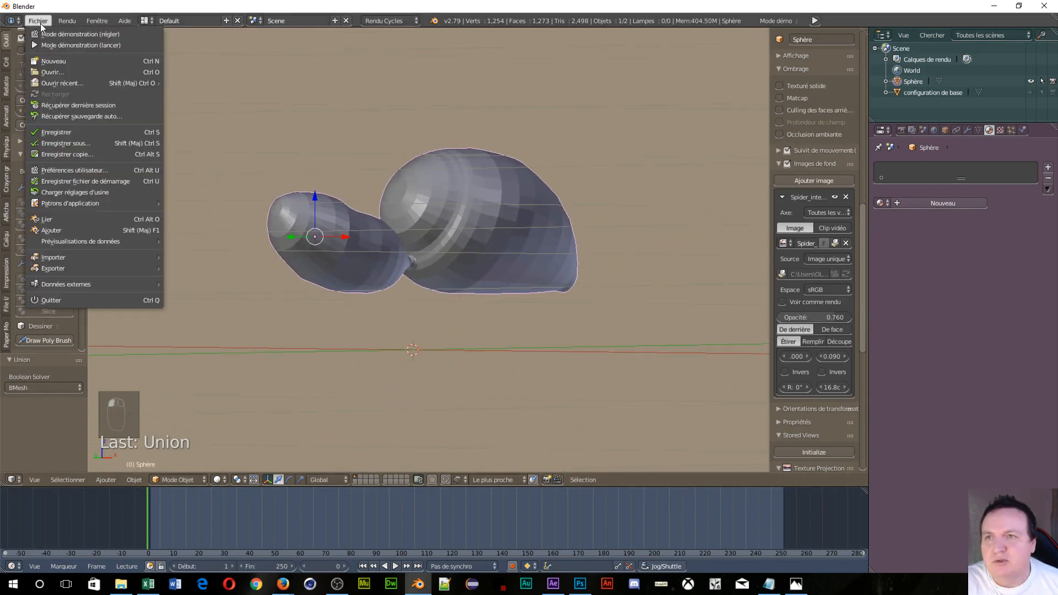
pyautogui.click(74, 145)
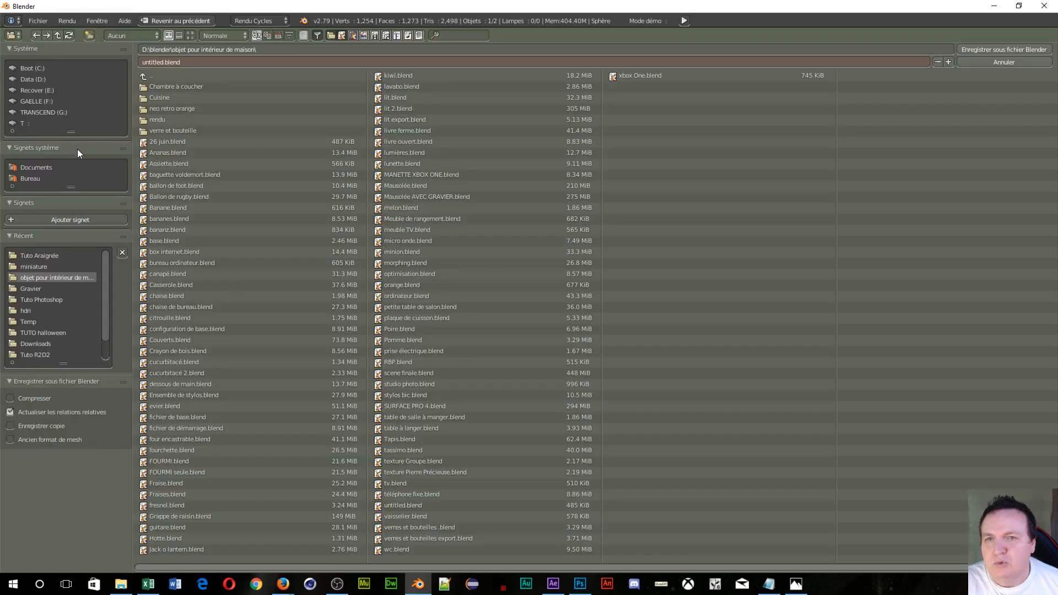
pyautogui.click(200, 65)
pyautogui.write('mygale')
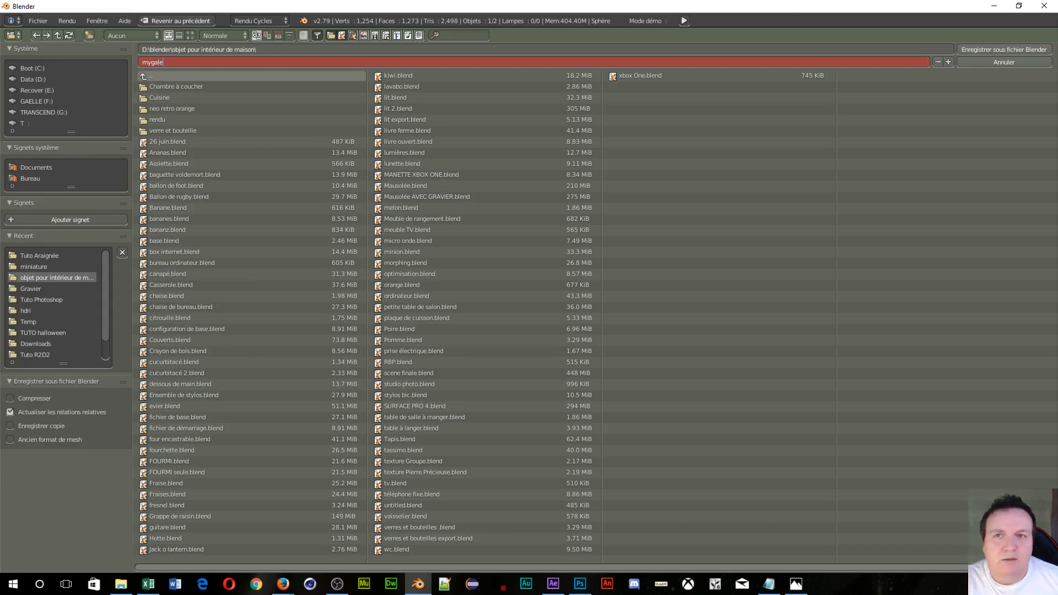
pyautogui.press('Return')
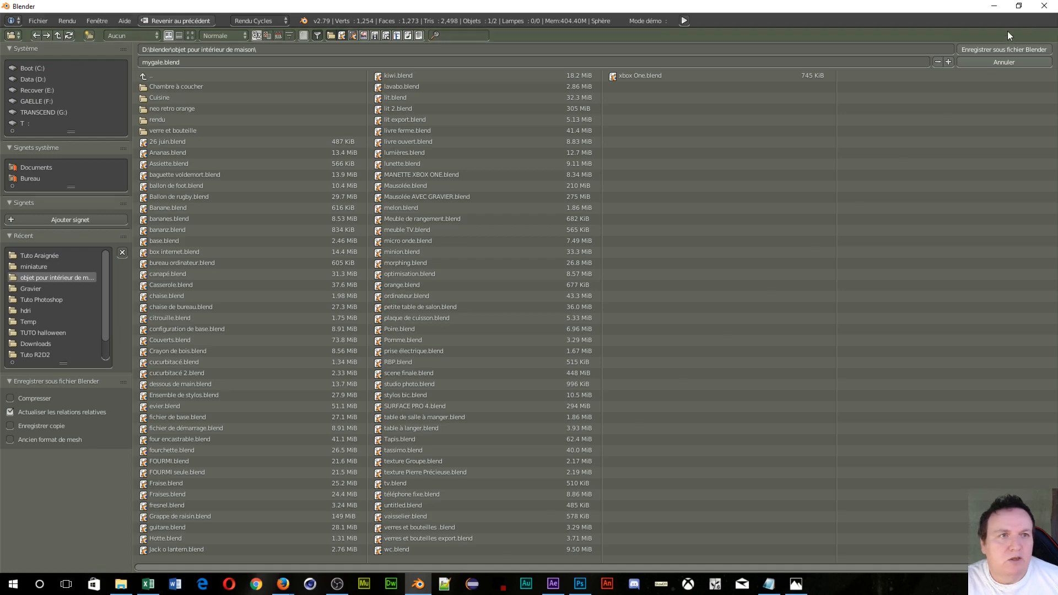
pyautogui.click(1009, 48)
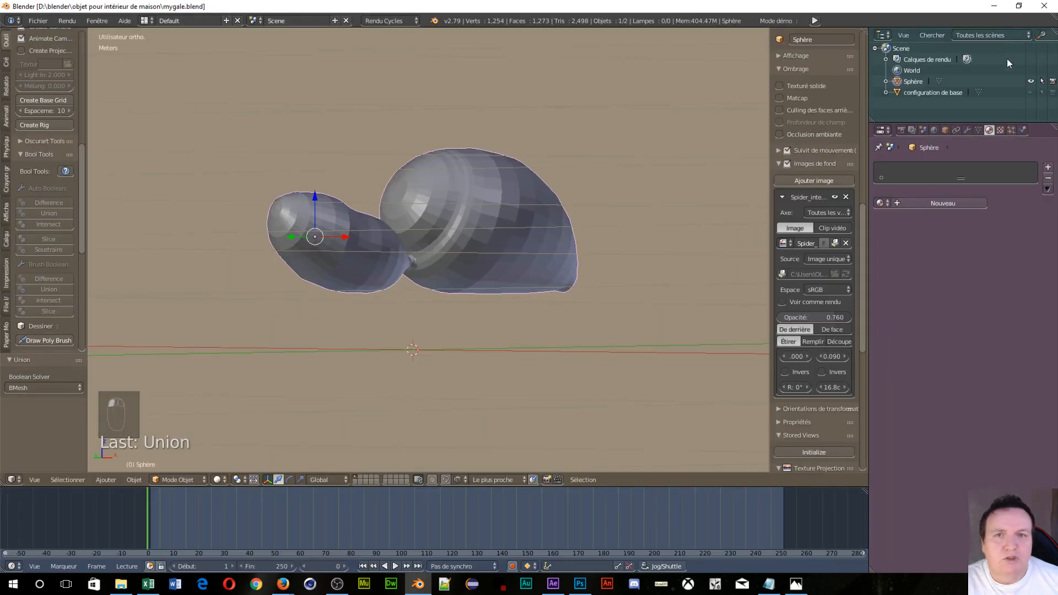
pyautogui.moveTo(443, 216); pyautogui.dragTo(442, 273, button='middle')
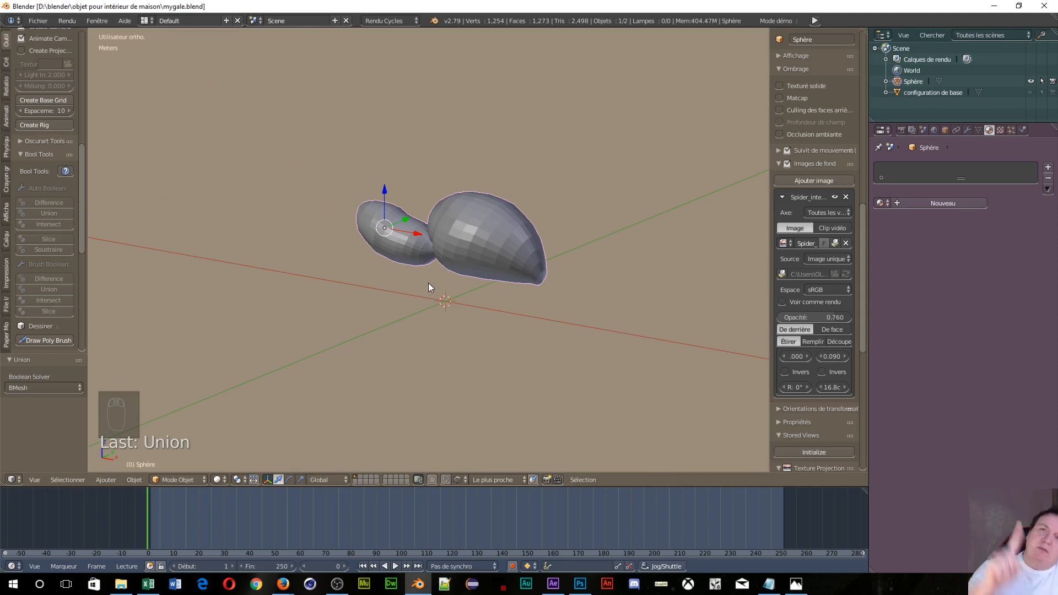